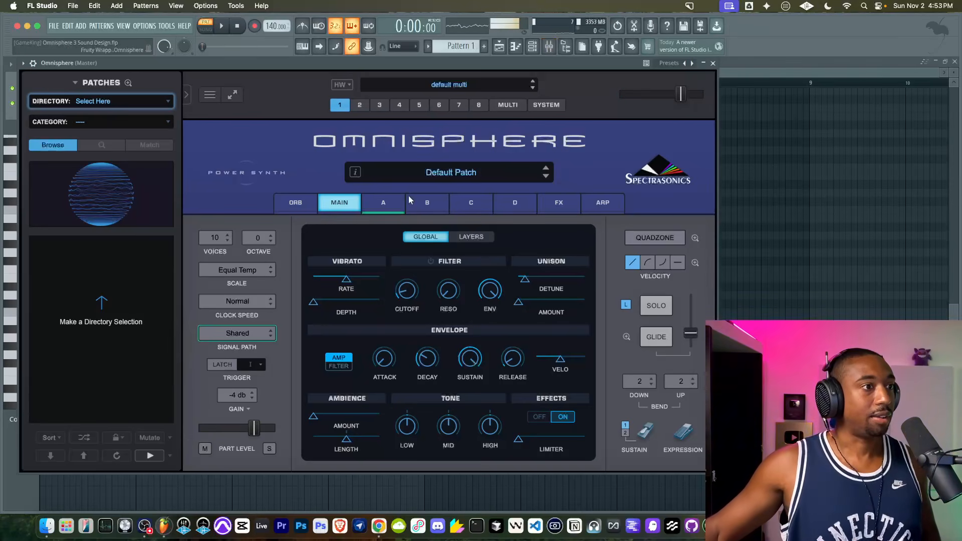
- Set the patch's signal path to Independent
click(384, 202)
click(339, 202)
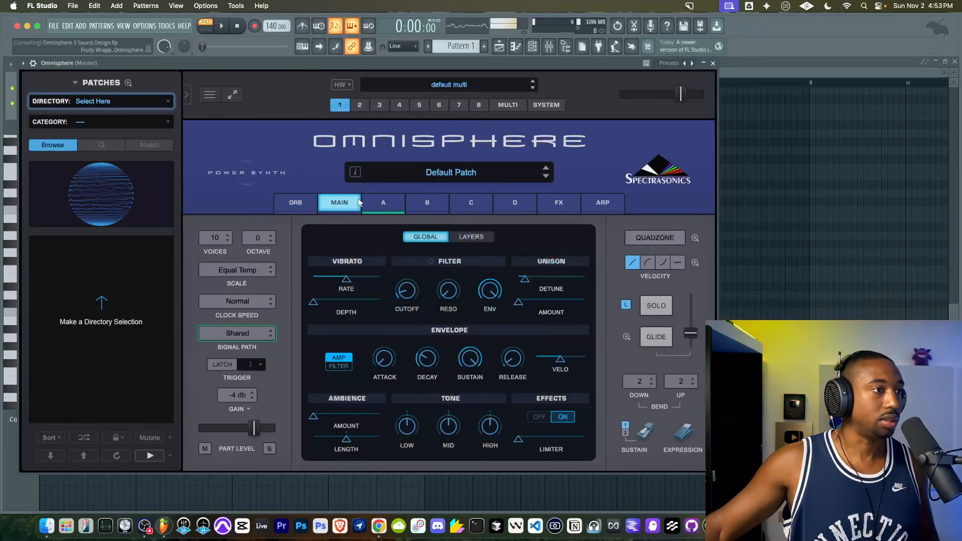
click(242, 332)
click(236, 334)
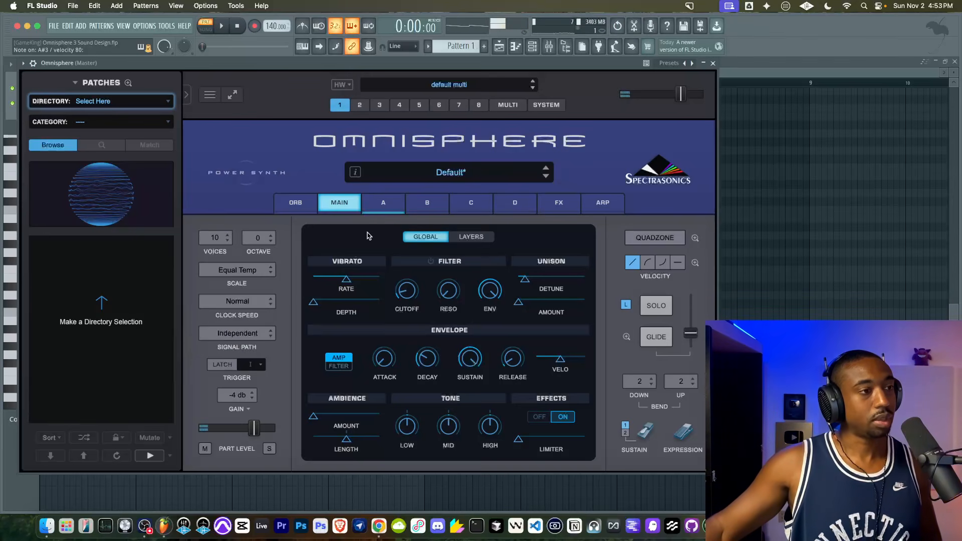
- Turn on the filter for layer A and show its filter envelope
click(385, 206)
click(576, 230)
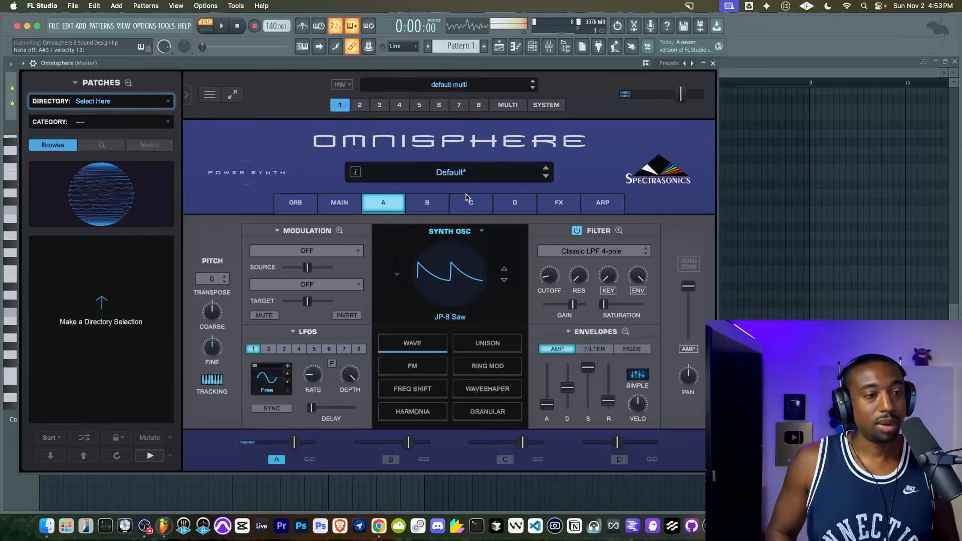
click(596, 349)
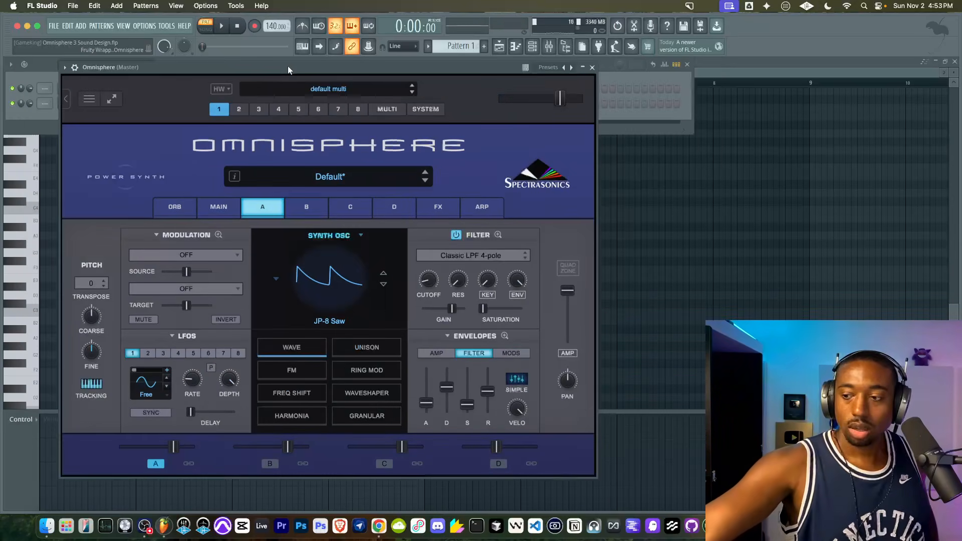
- Modulate layer A's pan with LFO1, lowering the target to its minimum and raising the source to its maximum
right_click(565, 377)
mouse_move(601, 403)
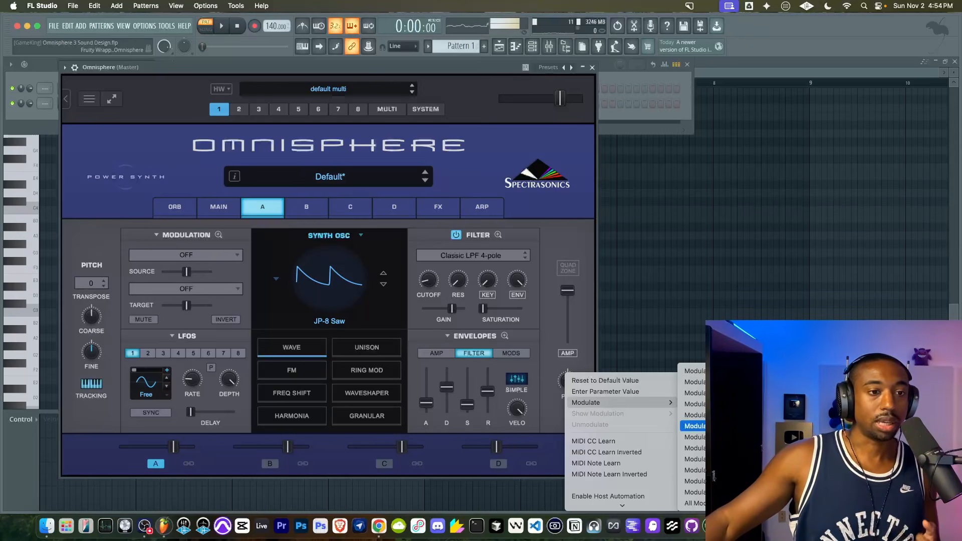
click(694, 371)
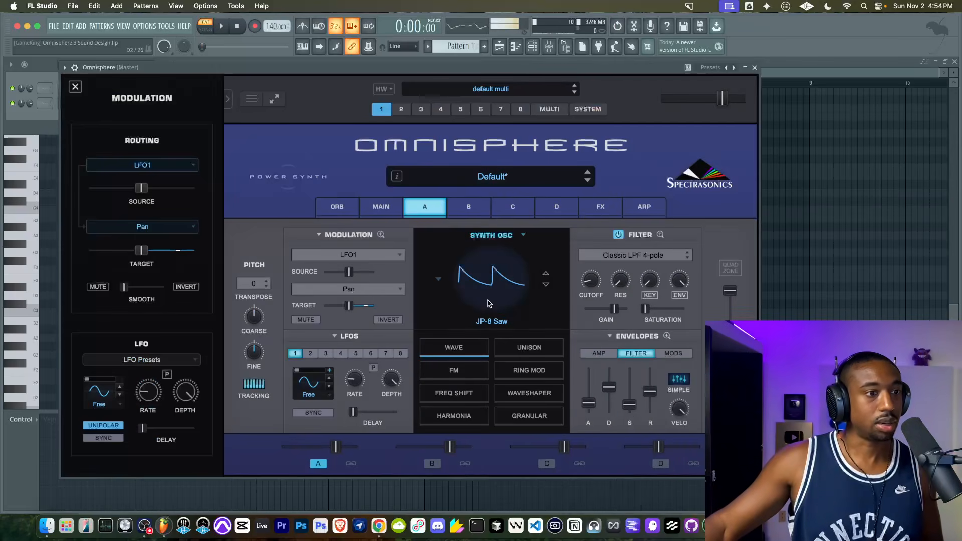
drag(142, 251, 69, 253)
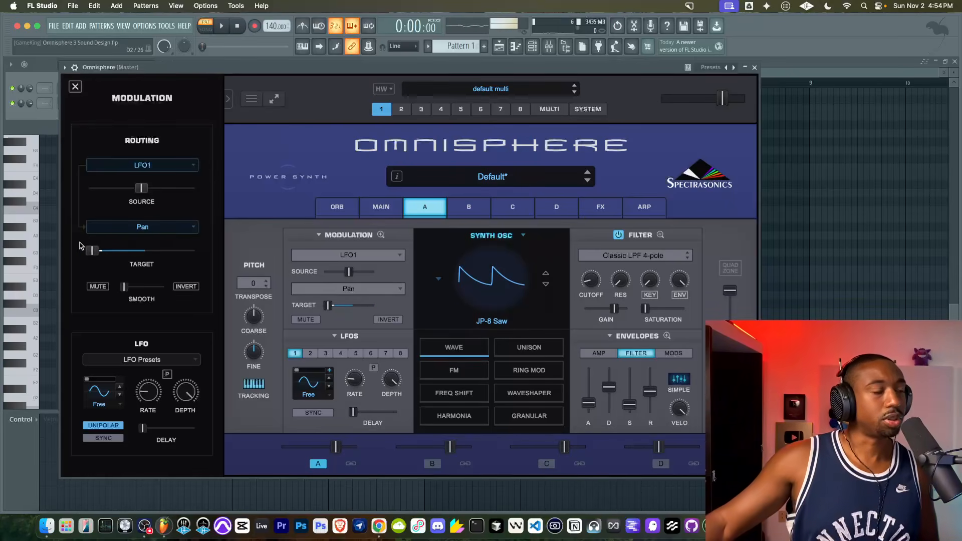
drag(144, 188, 191, 189)
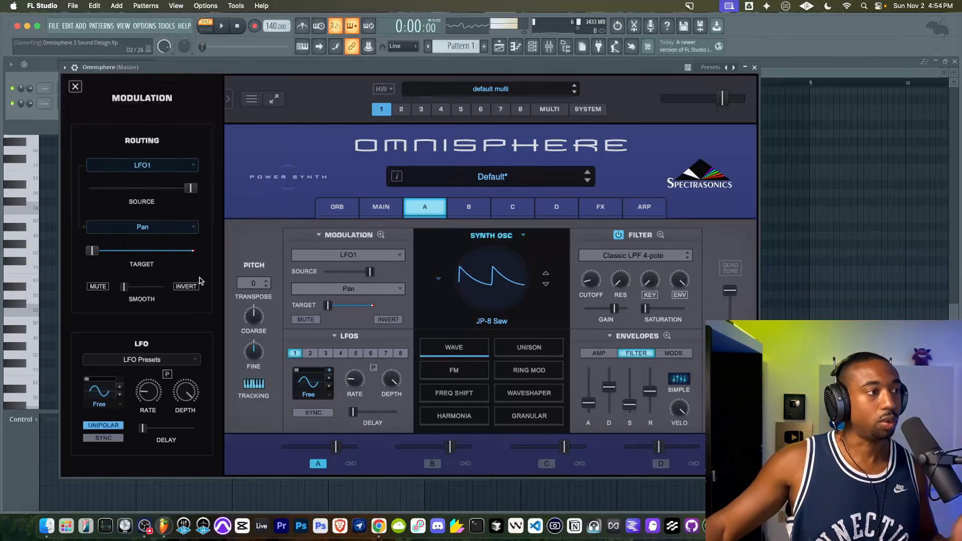
- Give LFO1 a jagged waveform and narrow the pan sweep, with the source near centre and the target raised slightly above its minimum
click(114, 387)
click(108, 469)
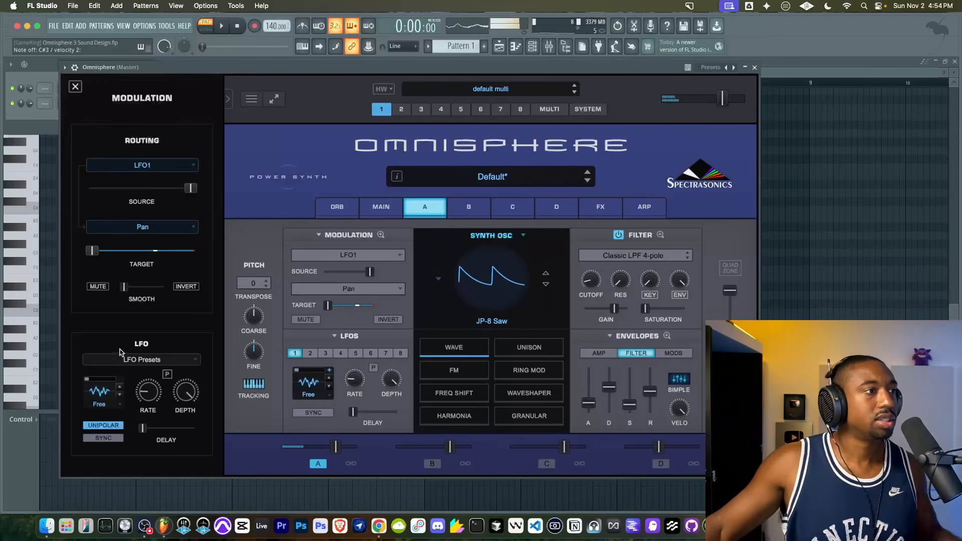
mouse_move(189, 191)
drag(189, 191, 157, 189)
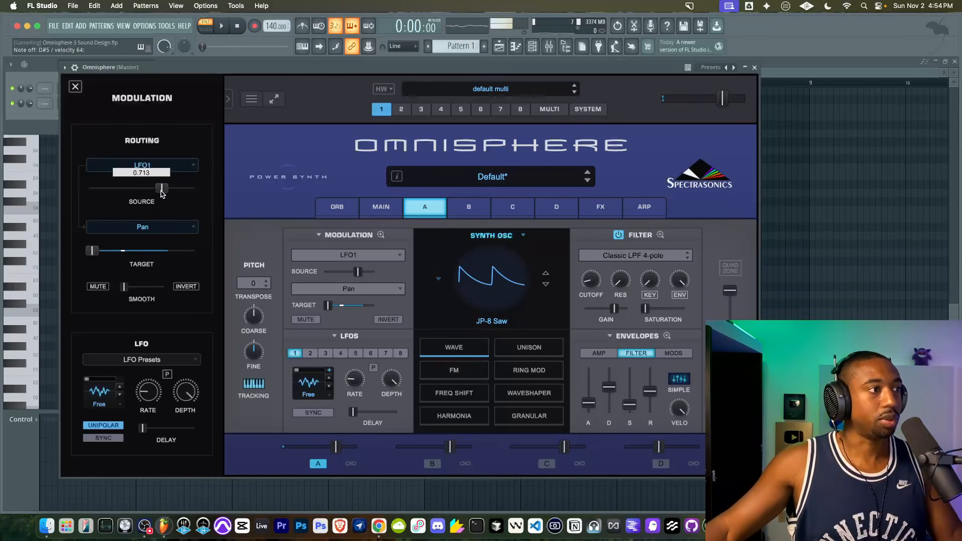
drag(93, 251, 117, 254)
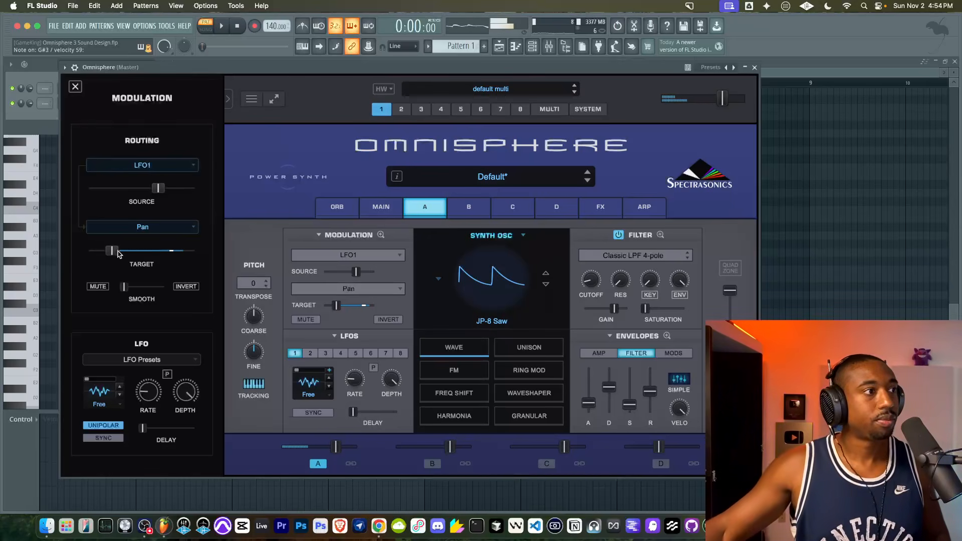
drag(158, 189, 147, 203)
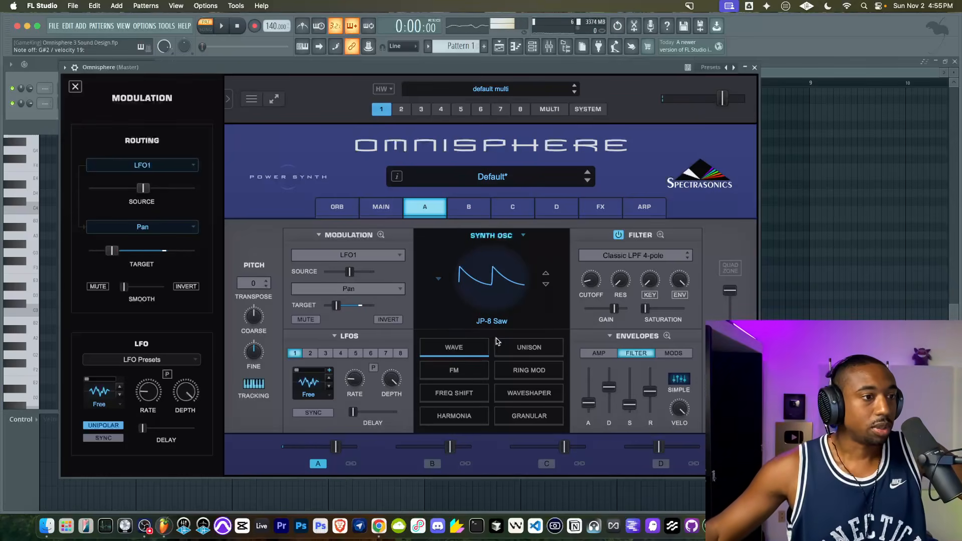
- Enable Unison on layer A at about half depth with slightly reduced spread, and increase the LFO rate
click(517, 346)
click(456, 277)
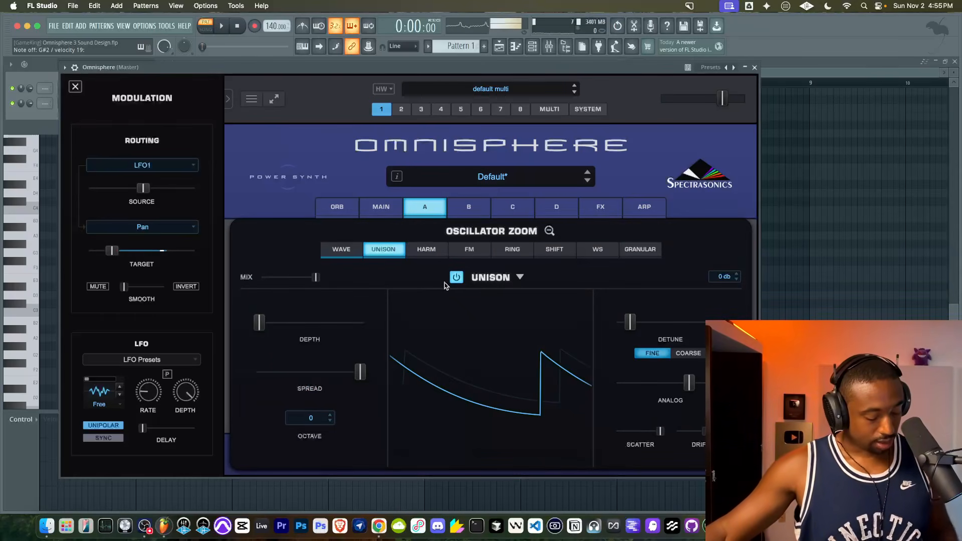
drag(266, 329, 320, 332)
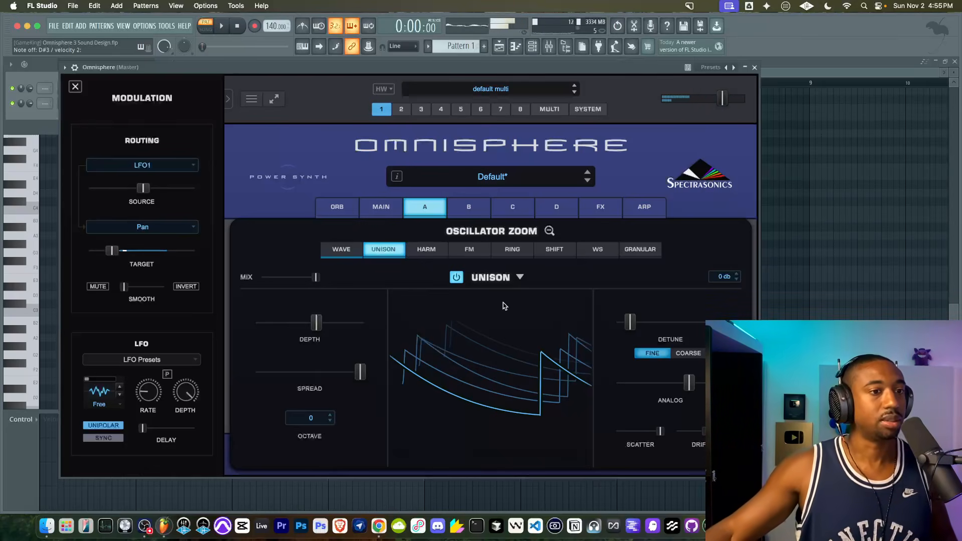
drag(359, 372, 338, 371)
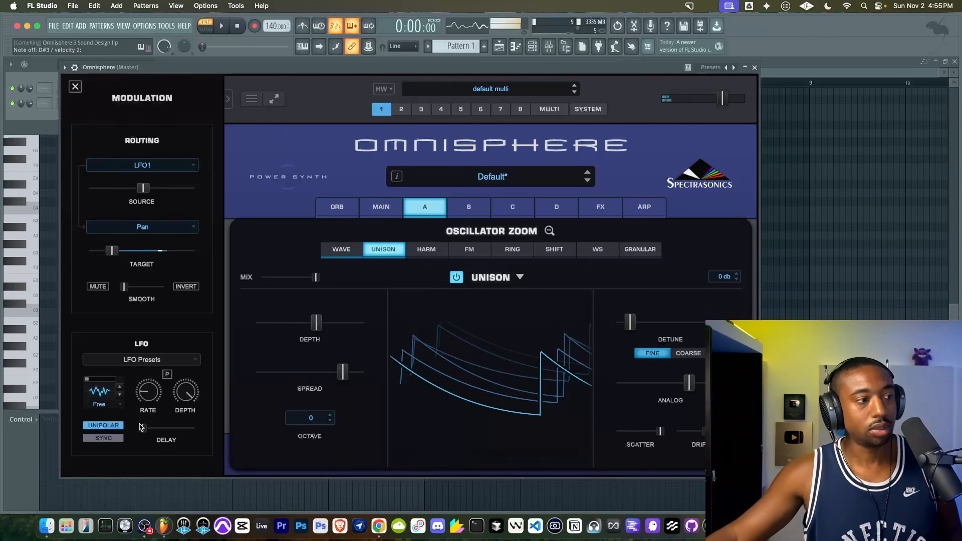
drag(144, 390, 148, 374)
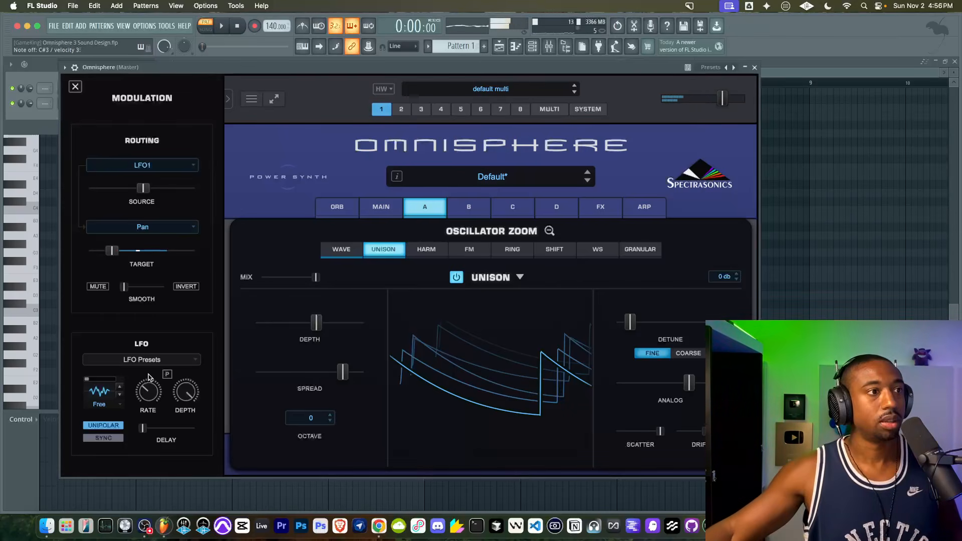
- Raise the patch's global Ambience amount to about 40% and try adjusting the effects limiter
click(381, 206)
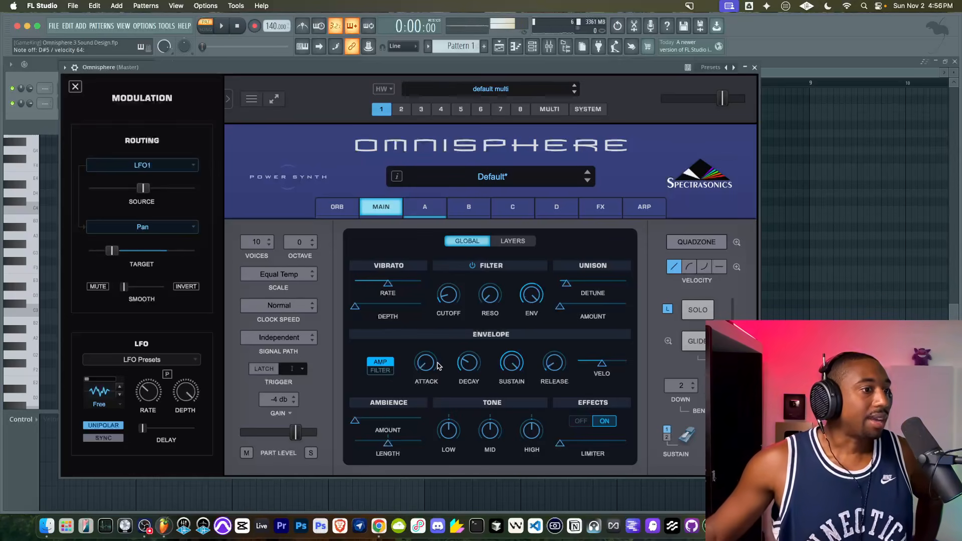
drag(367, 424, 382, 425)
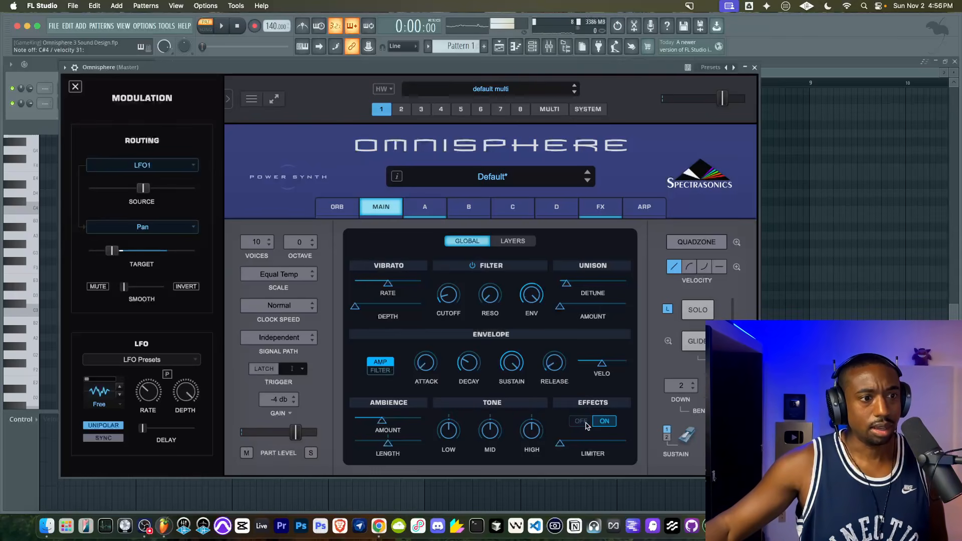
drag(560, 444, 513, 435)
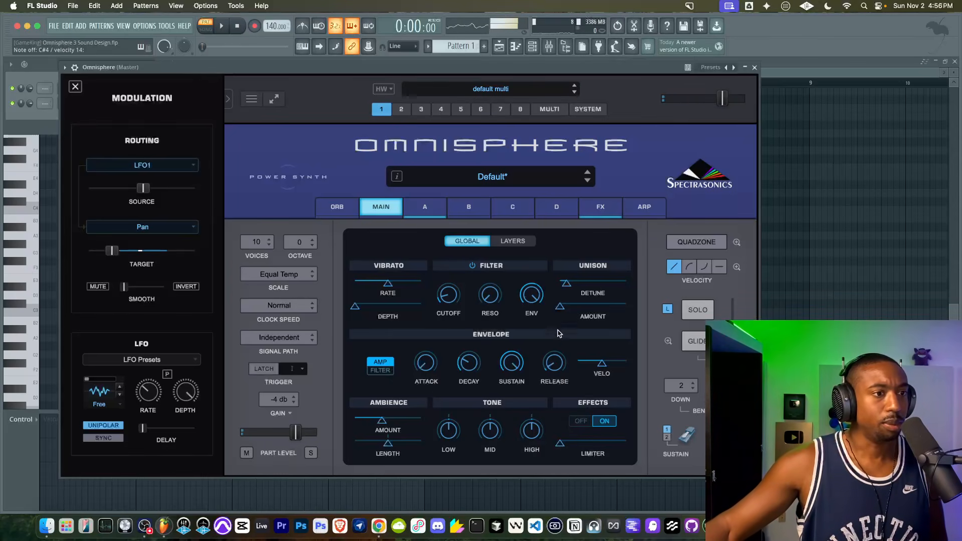
- Add a small amount of global vibrato depth, about 15%, and set the octave to +1
mouse_move(355, 306)
mouse_down()
mouse_move(380, 308)
mouse_move(365, 309)
mouse_up()
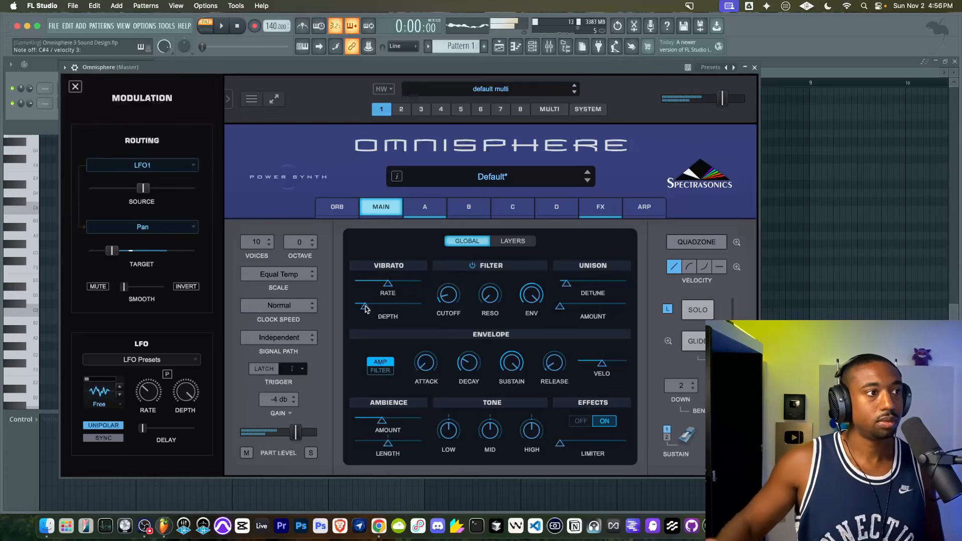
click(300, 242)
click(297, 255)
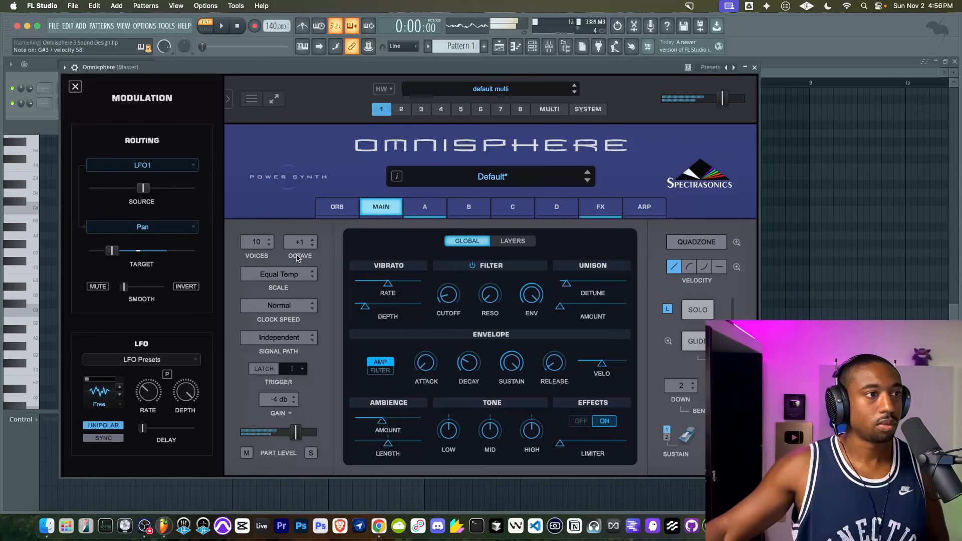
- Examine the modulation options for layer A's Transpose and Coarse pitch controls, and view the arpeggiator settings
click(425, 206)
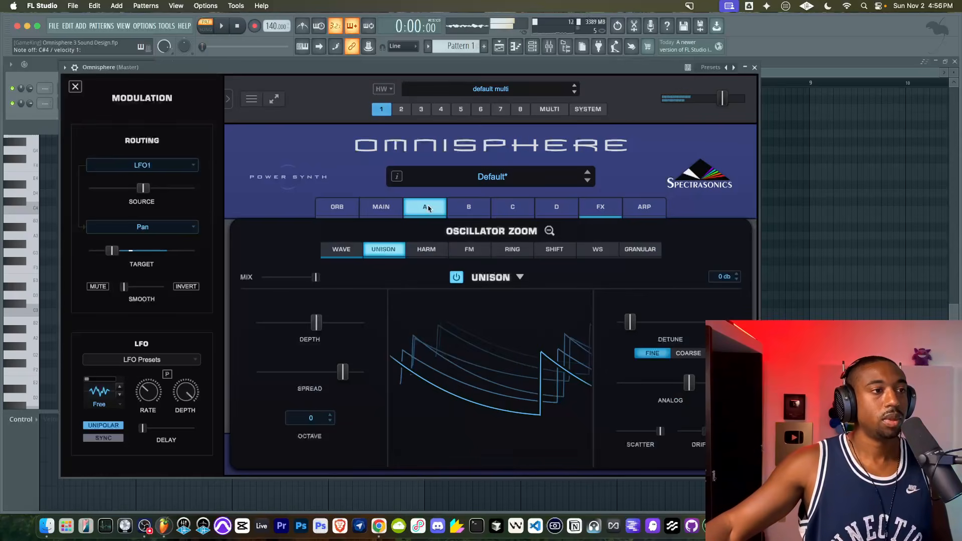
click(550, 231)
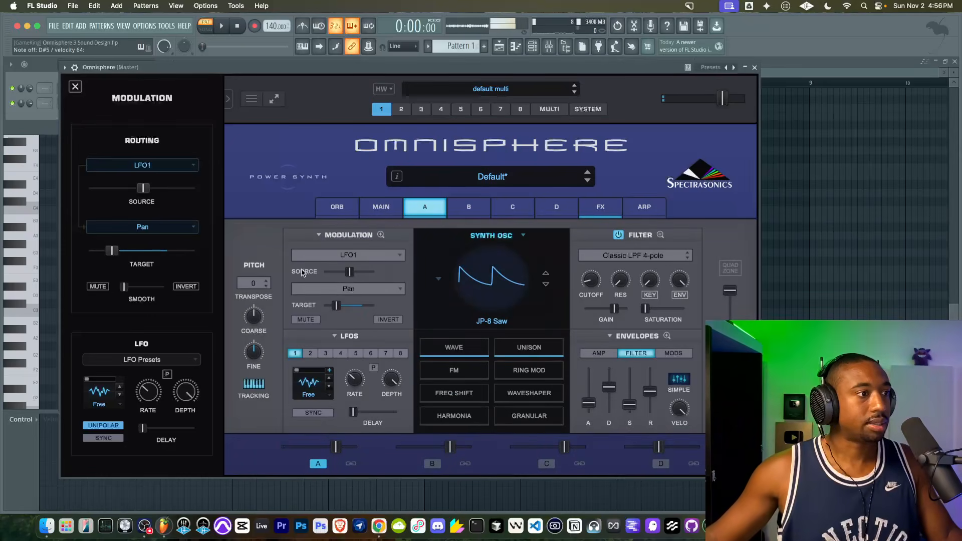
right_click(257, 289)
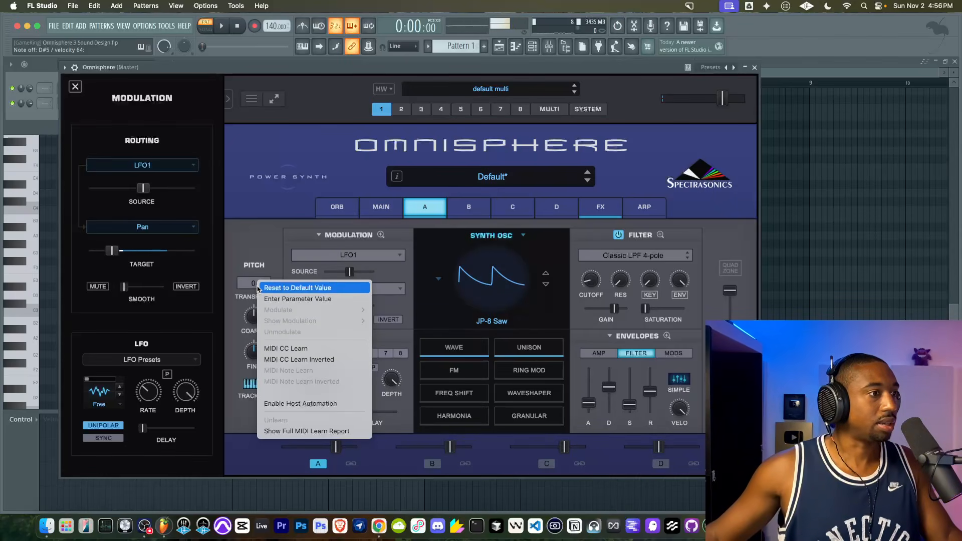
click(254, 253)
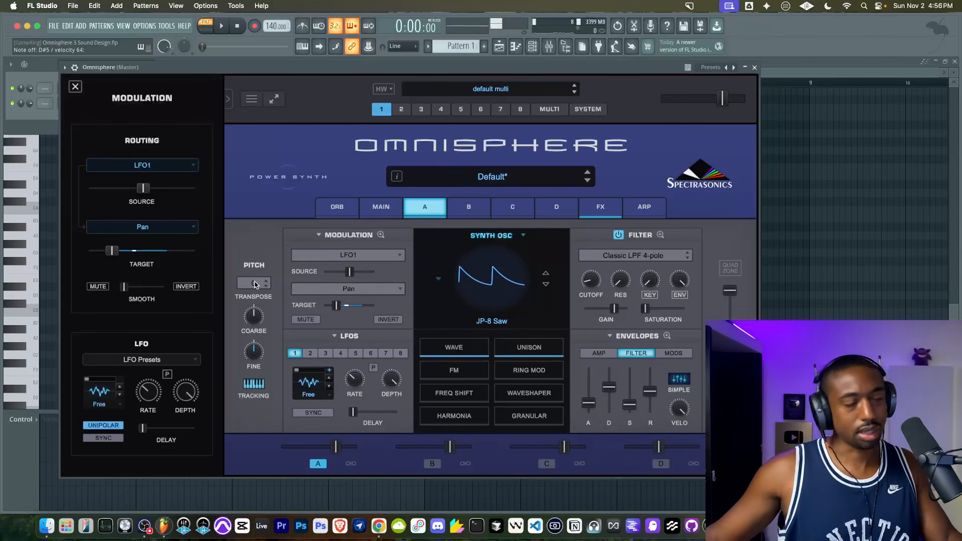
right_click(256, 318)
mouse_move(278, 345)
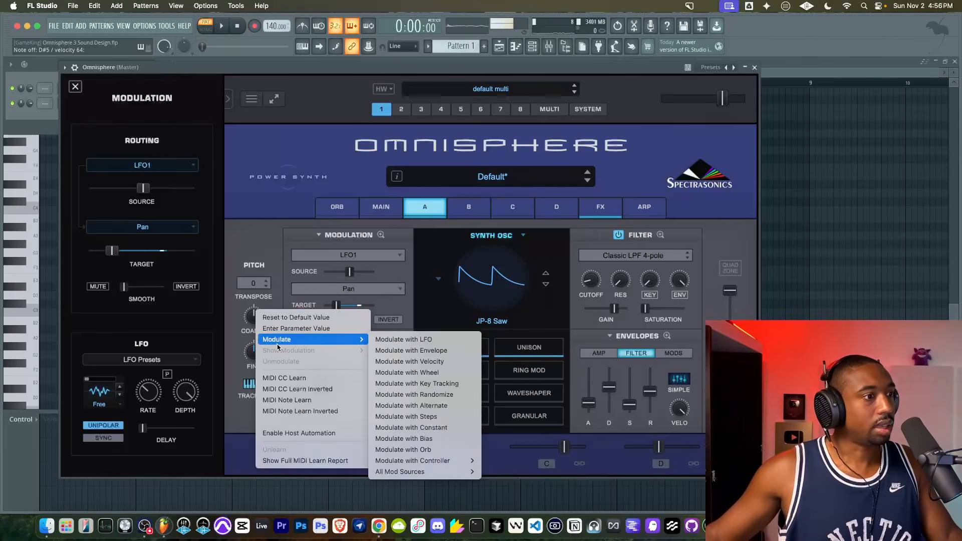
click(243, 328)
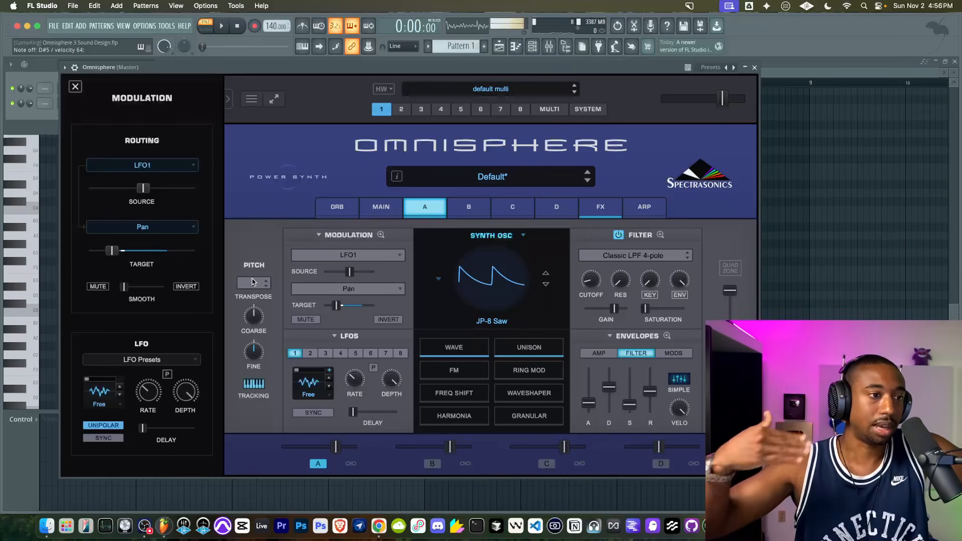
click(639, 212)
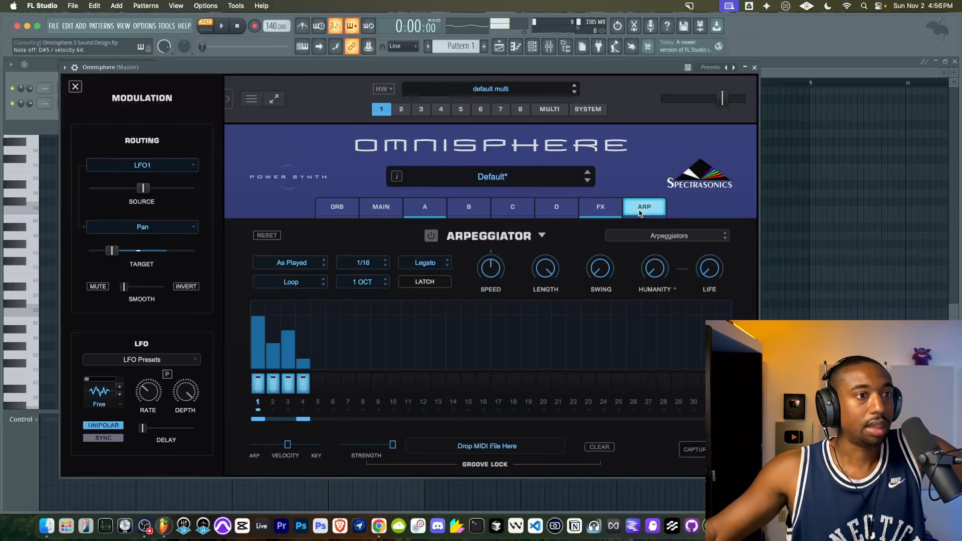
click(422, 214)
right_click(260, 283)
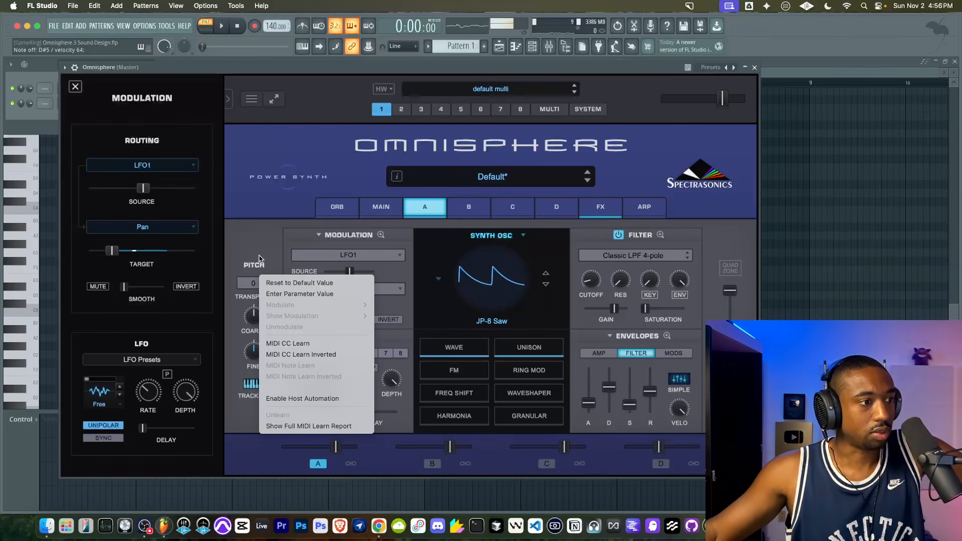
click(260, 258)
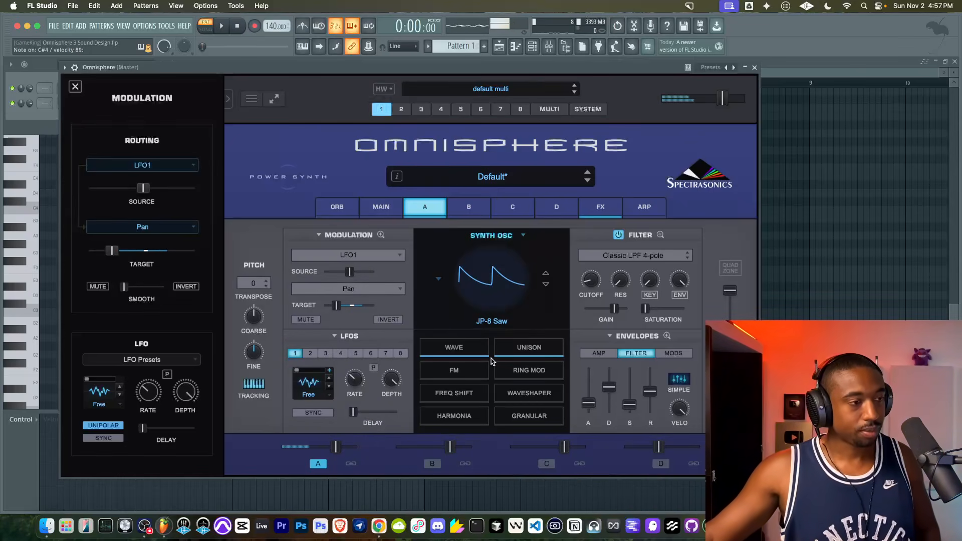
- Change layer A's oscillator waveform to the classic sawtooth Andromeda Saw+
click(524, 285)
mouse_move(484, 382)
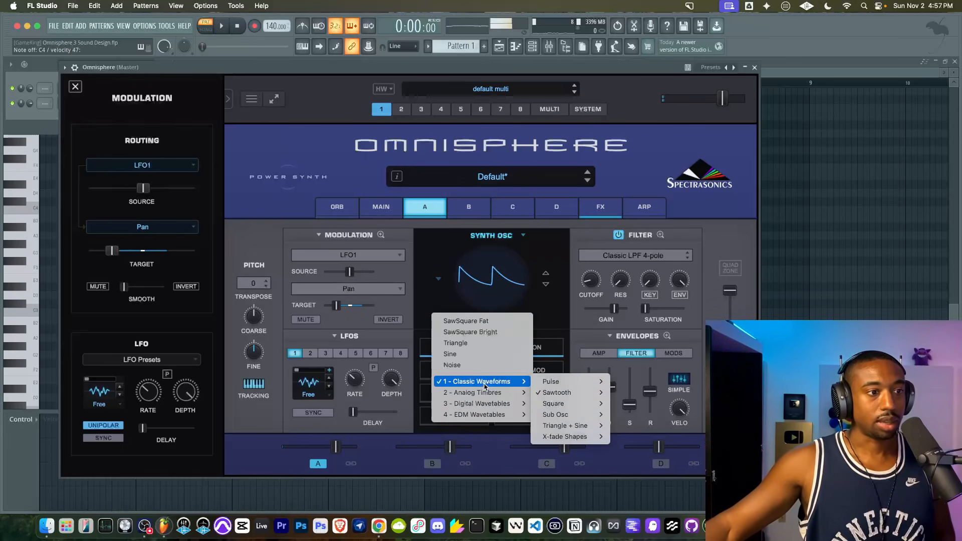
mouse_move(571, 393)
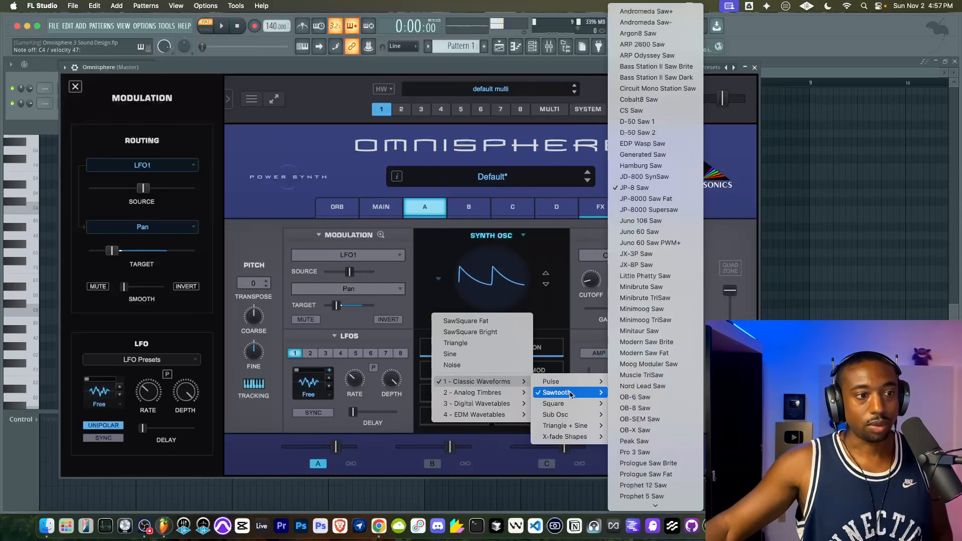
click(630, 12)
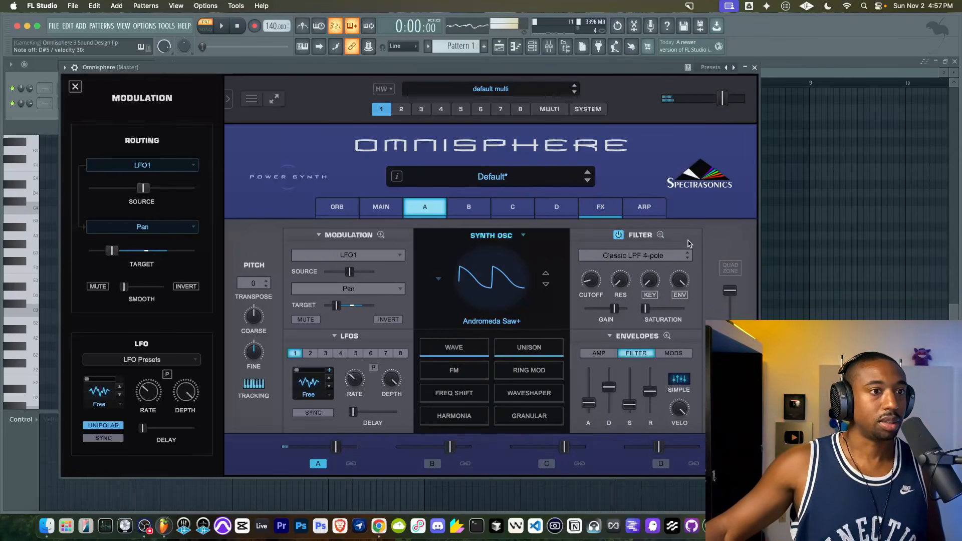
- Set layer A's filter type to the legacy LPF Crisp 12db
click(687, 256)
click(661, 338)
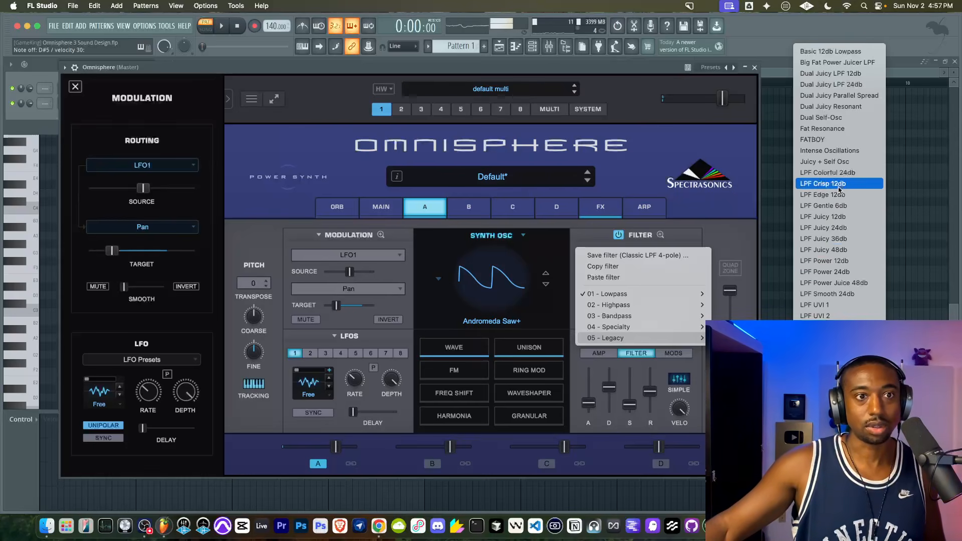
click(837, 184)
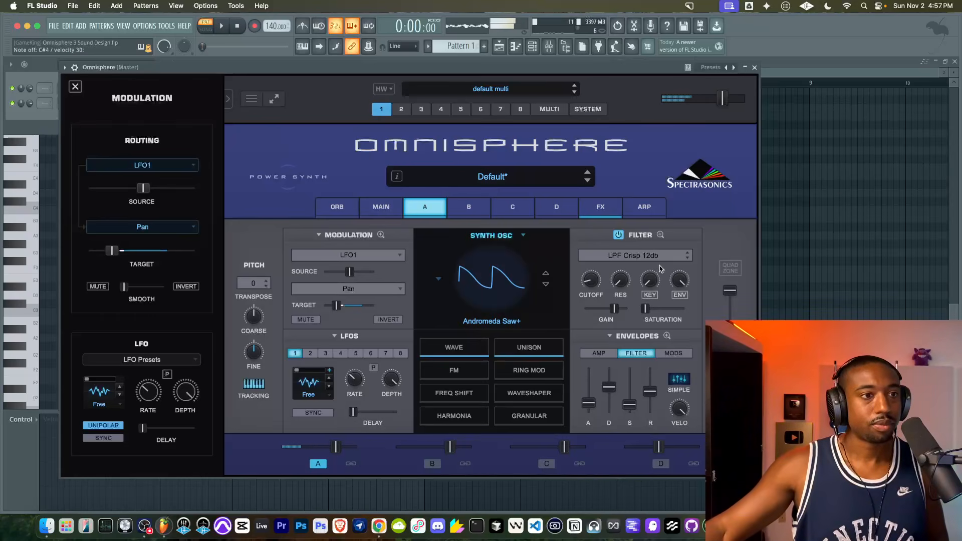
- Change layer A's filter type to LPF Juicy 12db
click(688, 259)
click(687, 260)
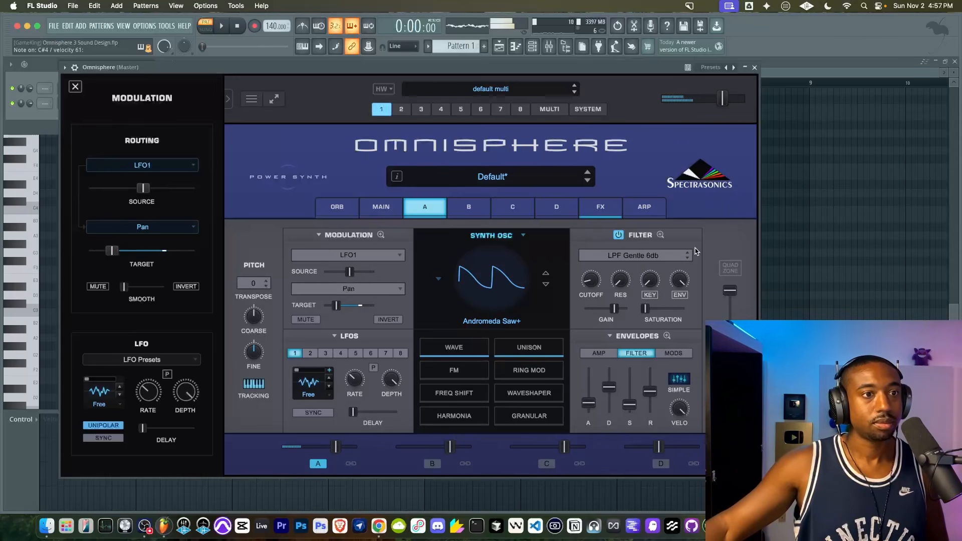
click(688, 260)
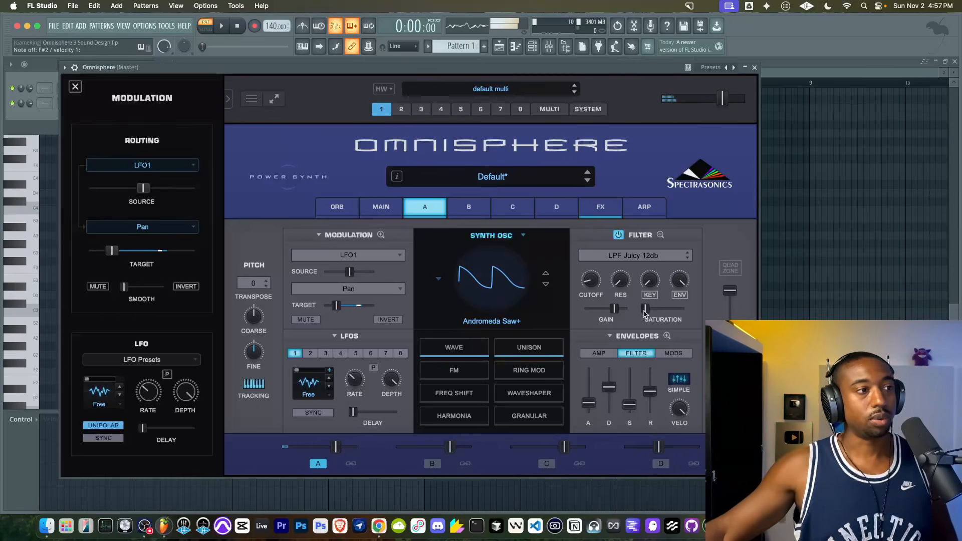
- Set the global octave to 0 and raise layer A's filter saturation to about halfway
click(380, 209)
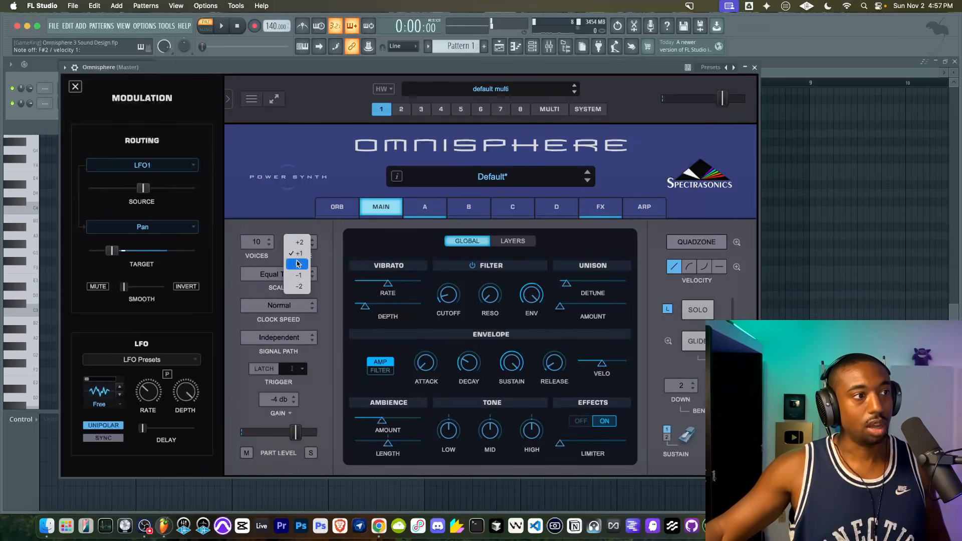
click(425, 207)
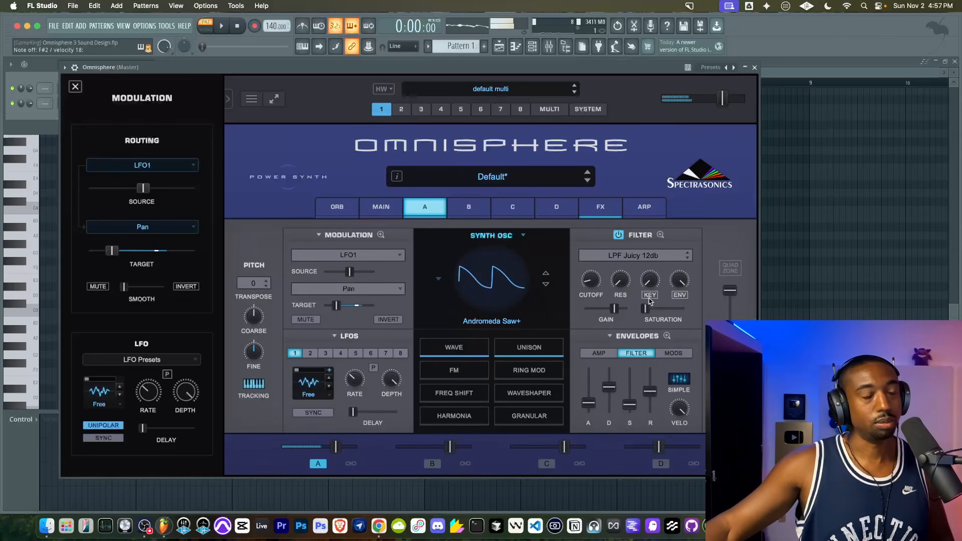
drag(645, 310, 664, 311)
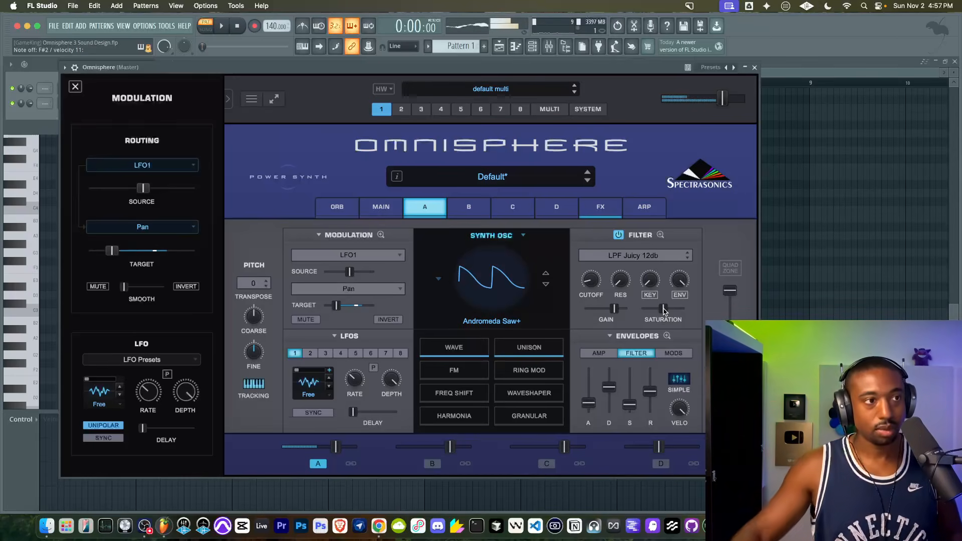
- Lower the global ambience amount to its minimum and try out the shortest ambience length
click(386, 210)
drag(391, 450, 356, 451)
drag(382, 420, 354, 420)
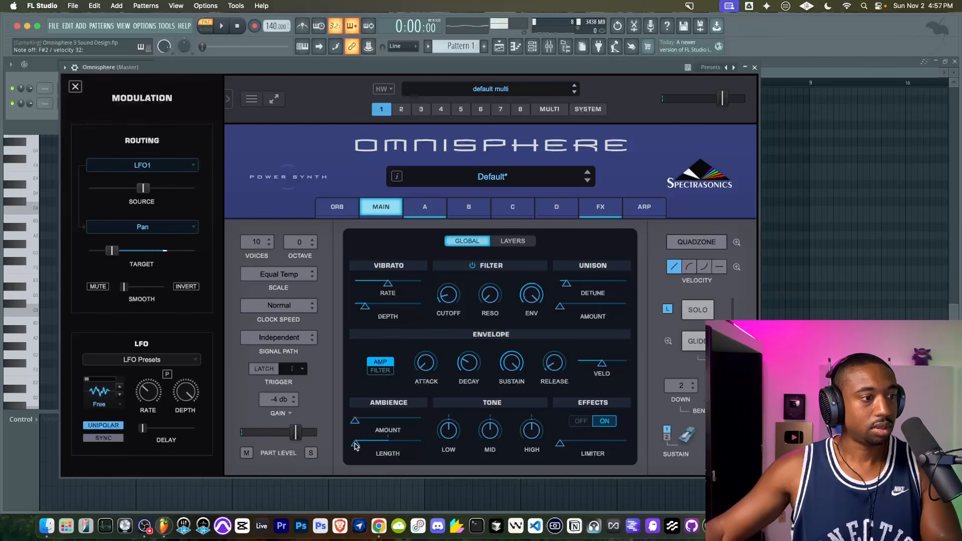
mouse_move(356, 447)
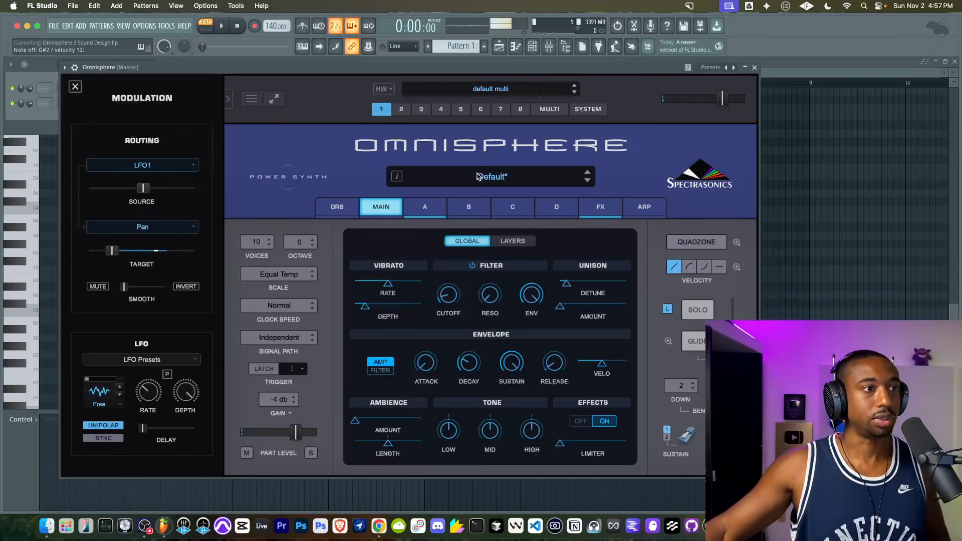
- Compare layer A without filter saturation and bring the saturation back to about halfway
click(424, 206)
drag(662, 319, 617, 313)
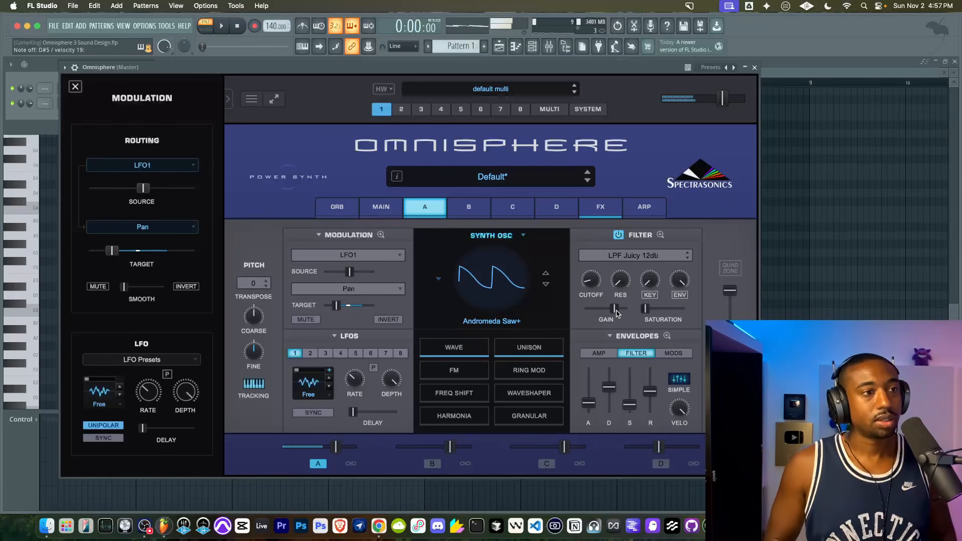
drag(645, 309, 663, 311)
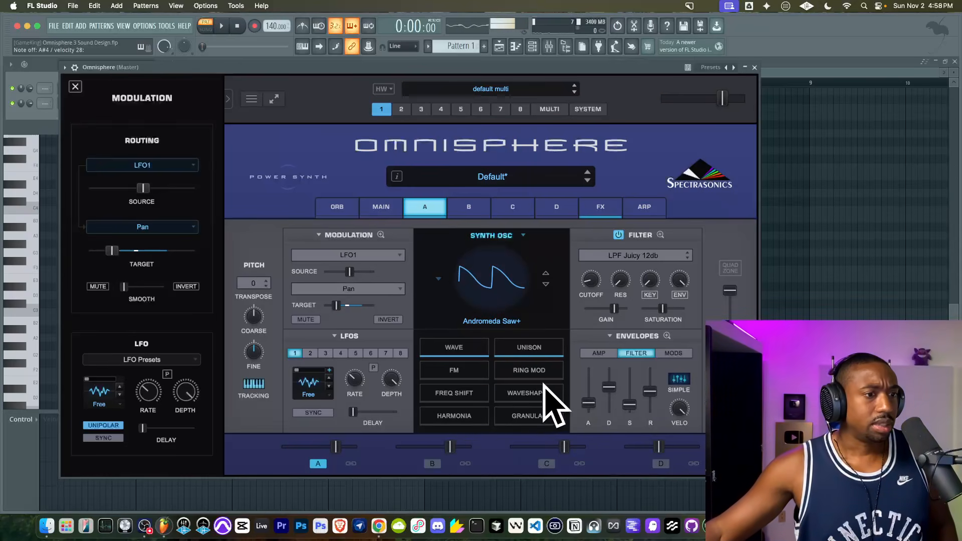
- Give layer B a synth oscillator with the classic square waveform OB-6 Square and turn the layer on
click(469, 207)
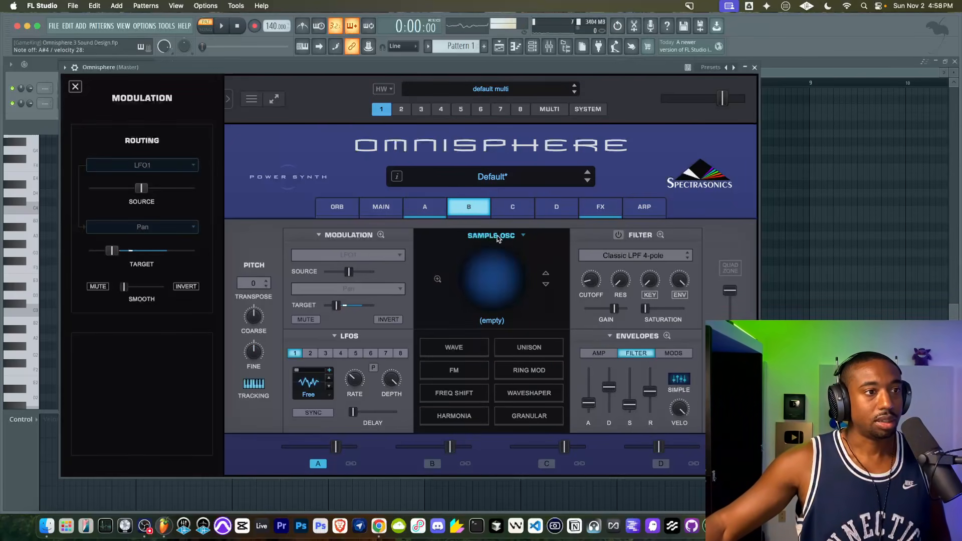
click(506, 279)
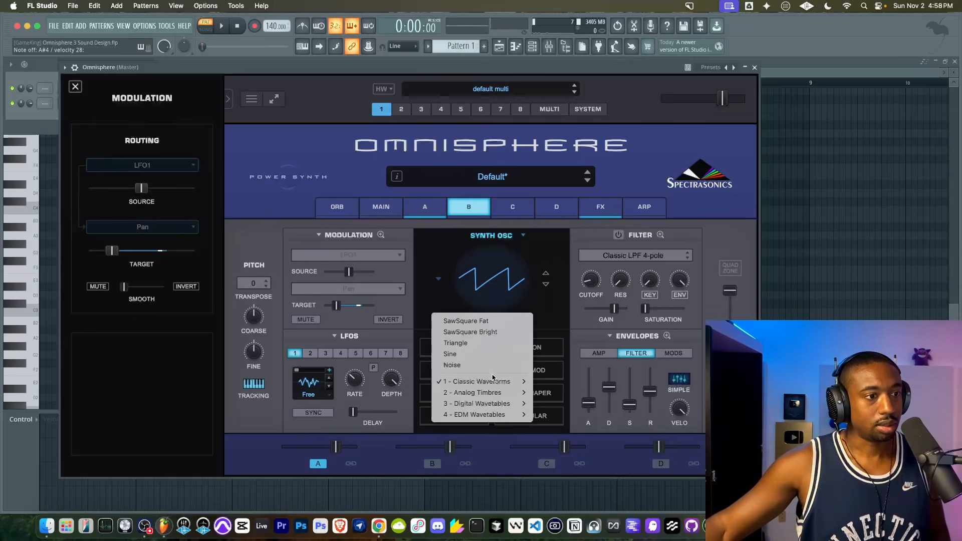
mouse_move(484, 385)
mouse_move(556, 404)
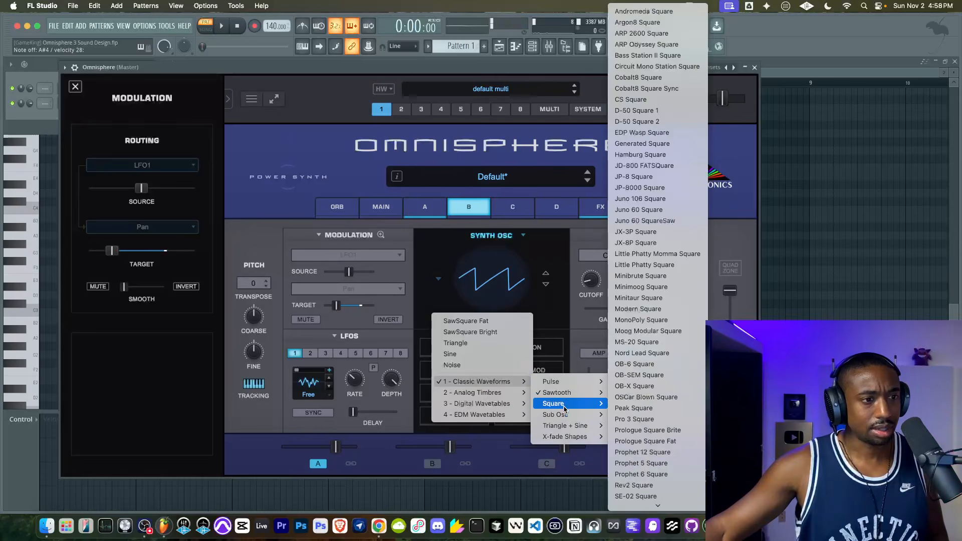
click(632, 364)
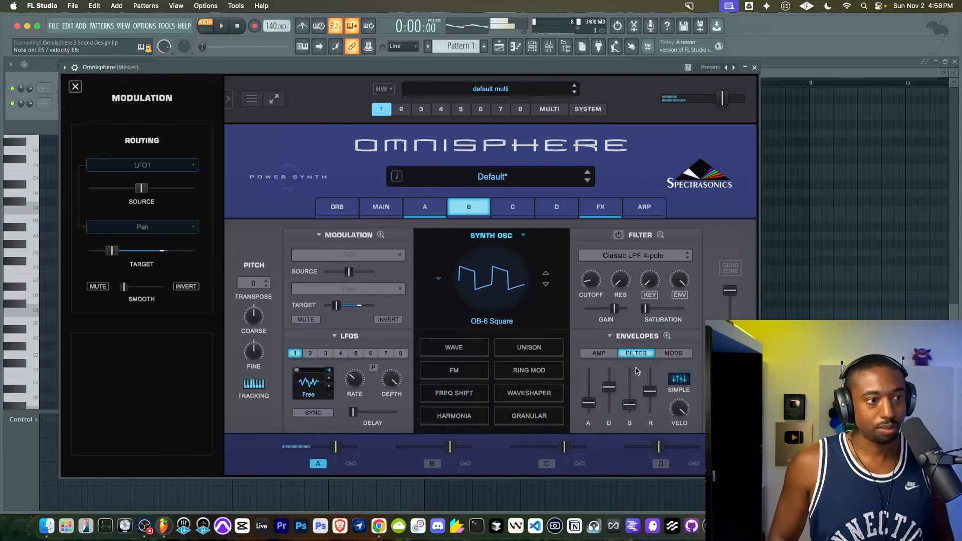
click(430, 464)
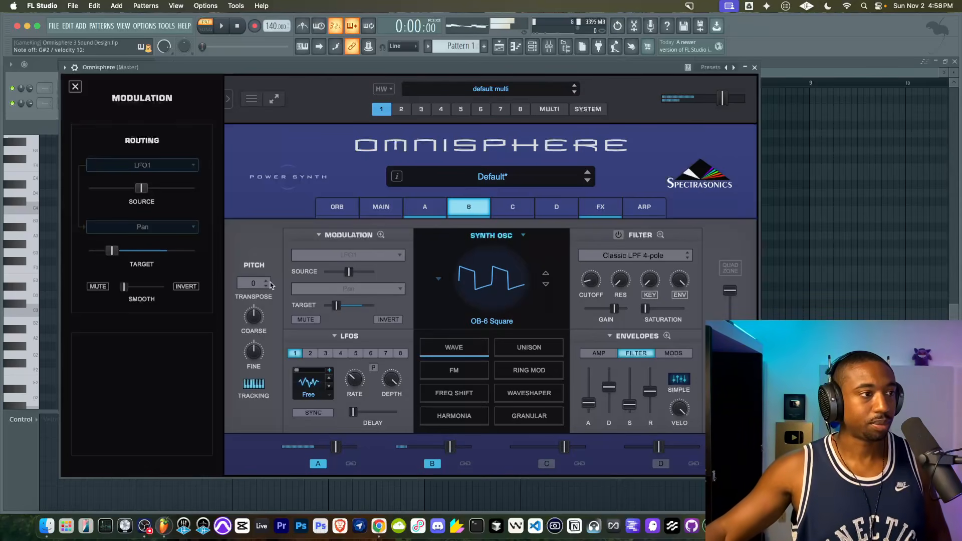
- Transpose layer B by +12 semitones
click(254, 283)
click(277, 252)
click(258, 288)
scroll(258, 357, down, 3)
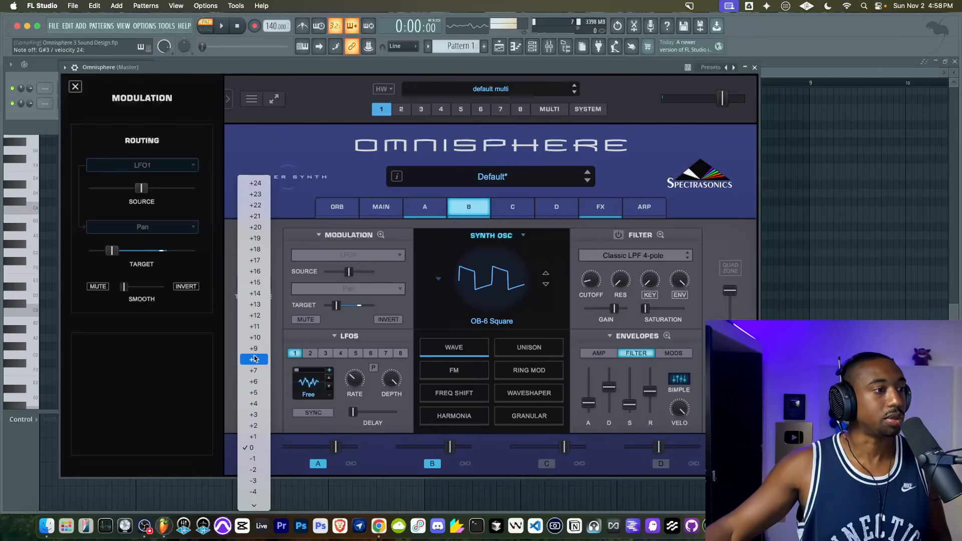
click(258, 316)
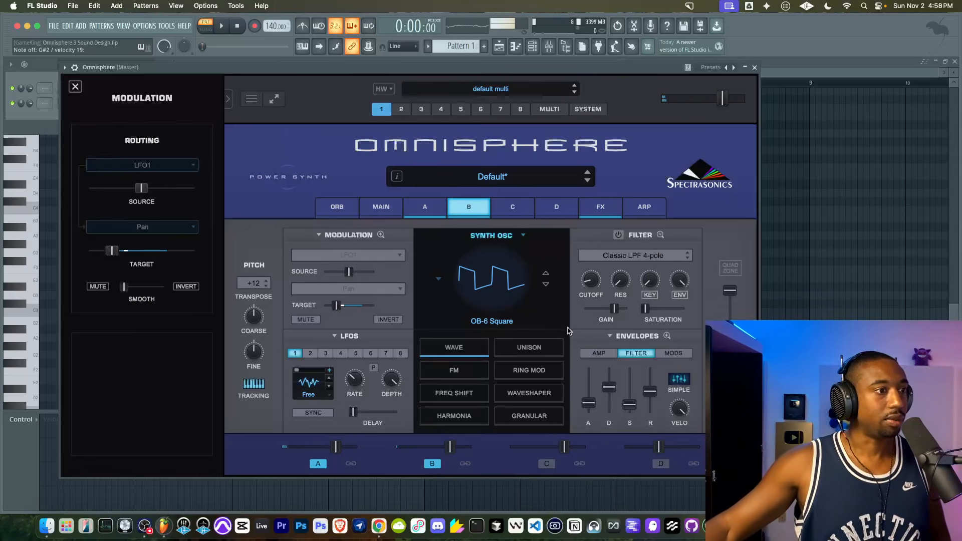
- Set layer B's amp envelope to minimum sustain and about 0.822 secs decay, and switch off layer A
click(599, 353)
drag(628, 372, 609, 398)
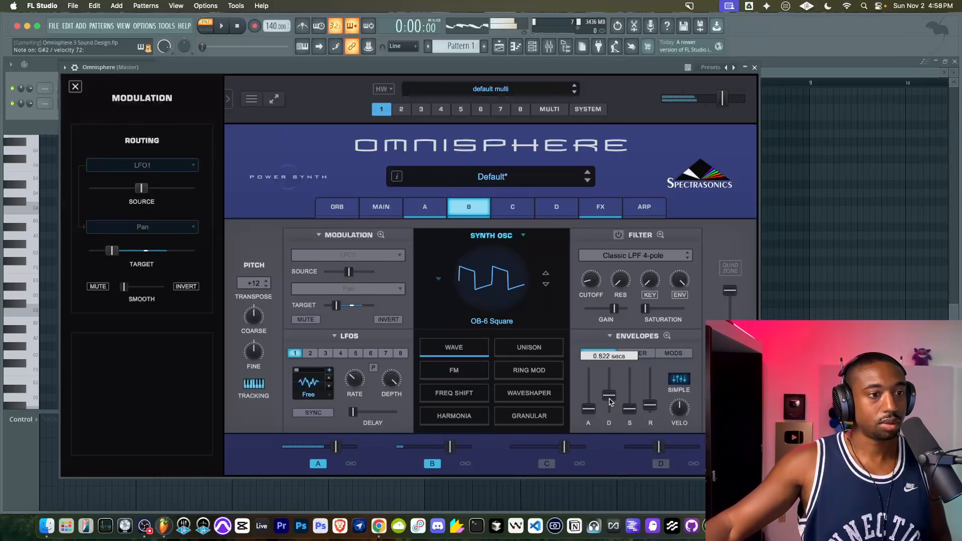
click(320, 464)
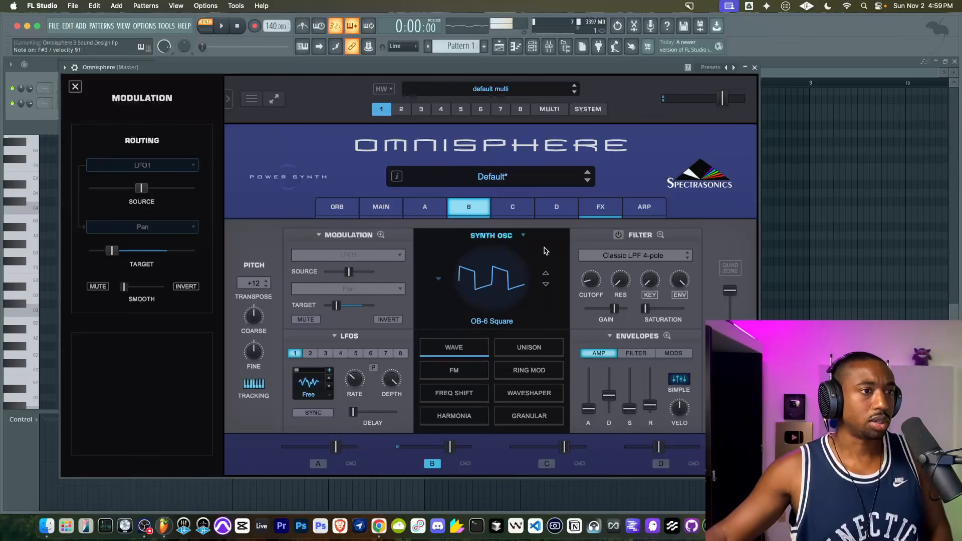
- Add a Swiss Army Delay to layer B's first effect slot, with sync off and the mix slightly below half
click(601, 206)
click(452, 233)
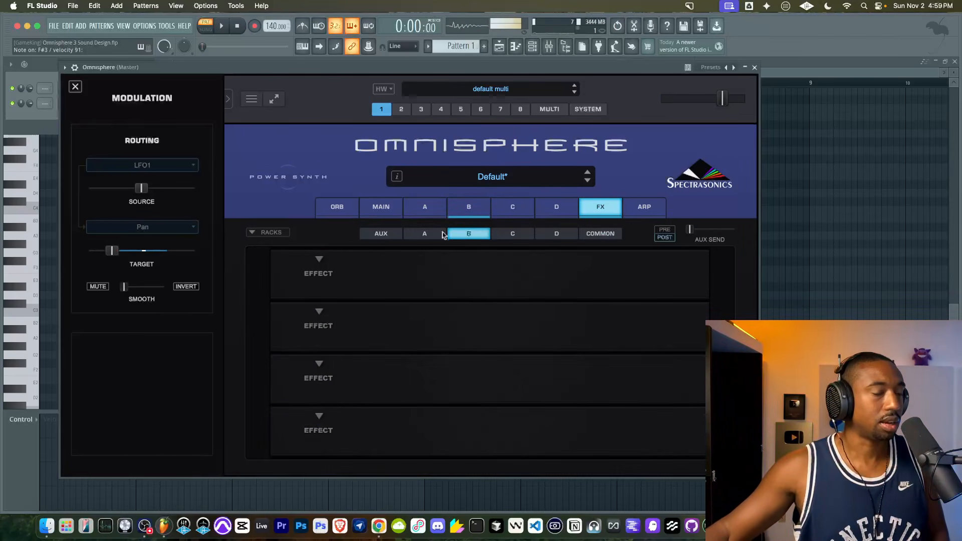
click(323, 271)
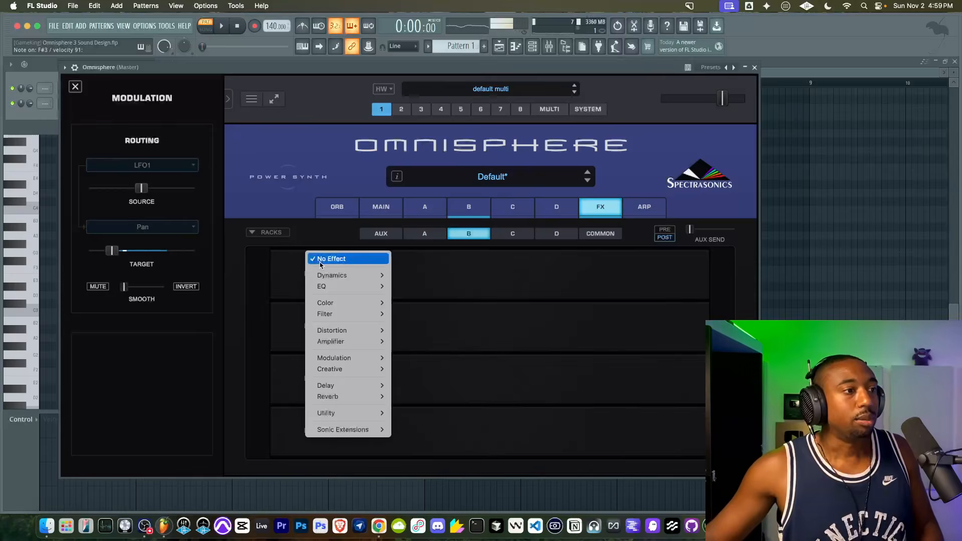
mouse_move(334, 332)
mouse_move(333, 385)
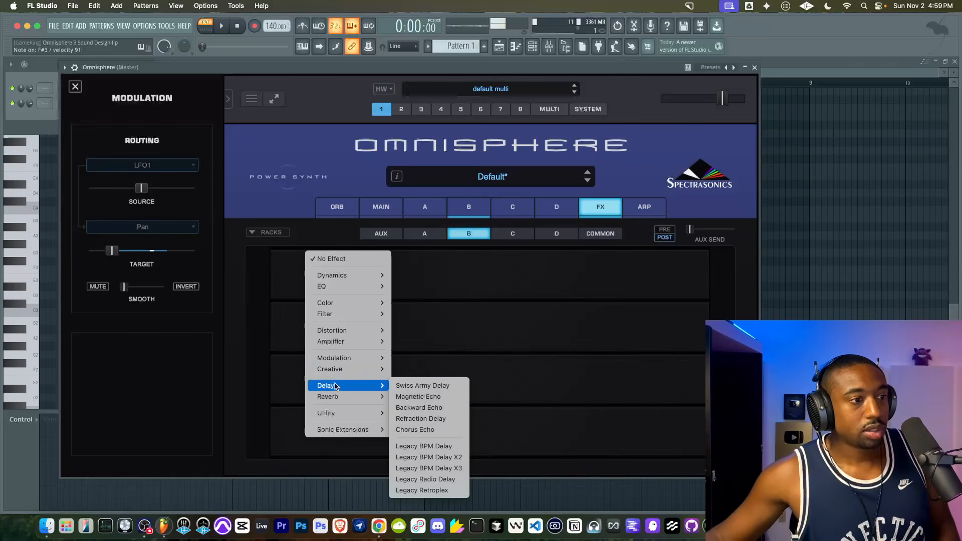
click(426, 385)
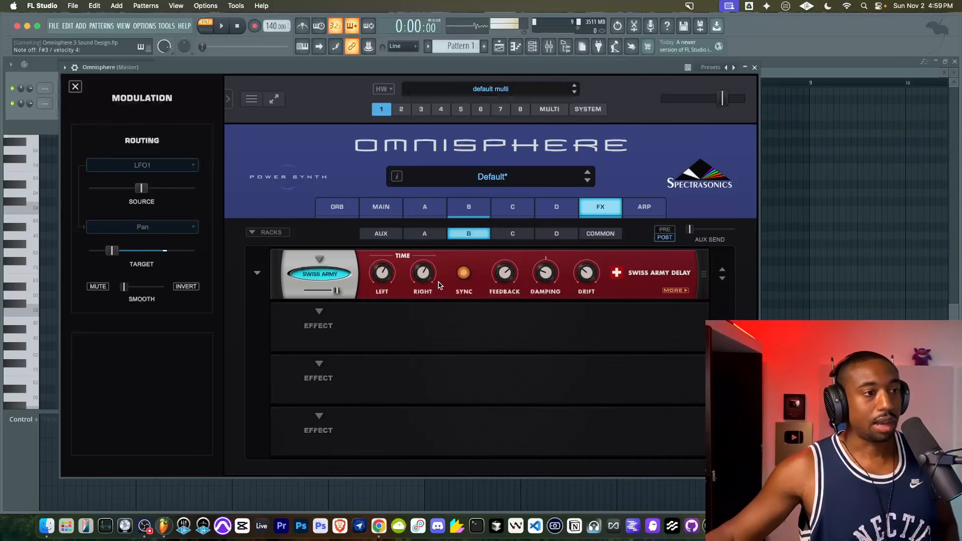
click(463, 273)
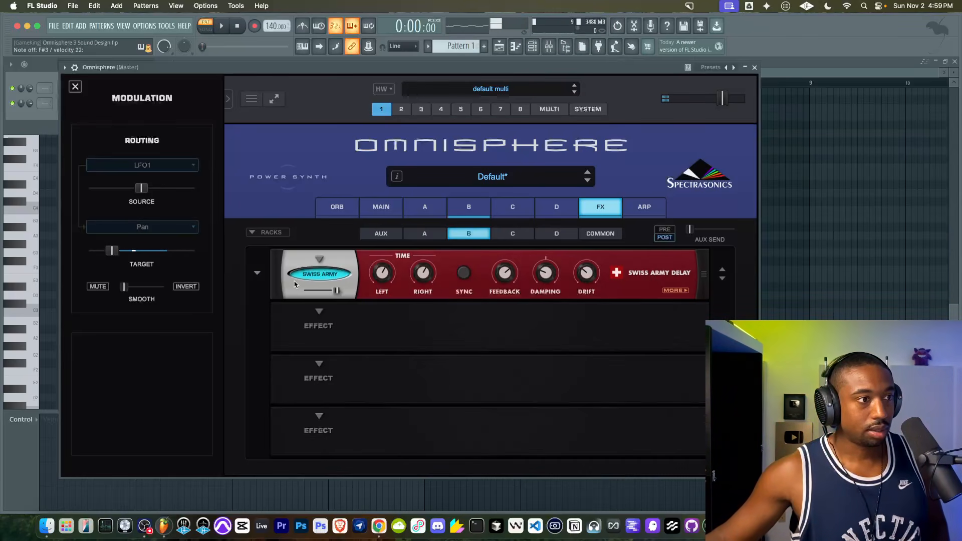
drag(335, 296, 316, 295)
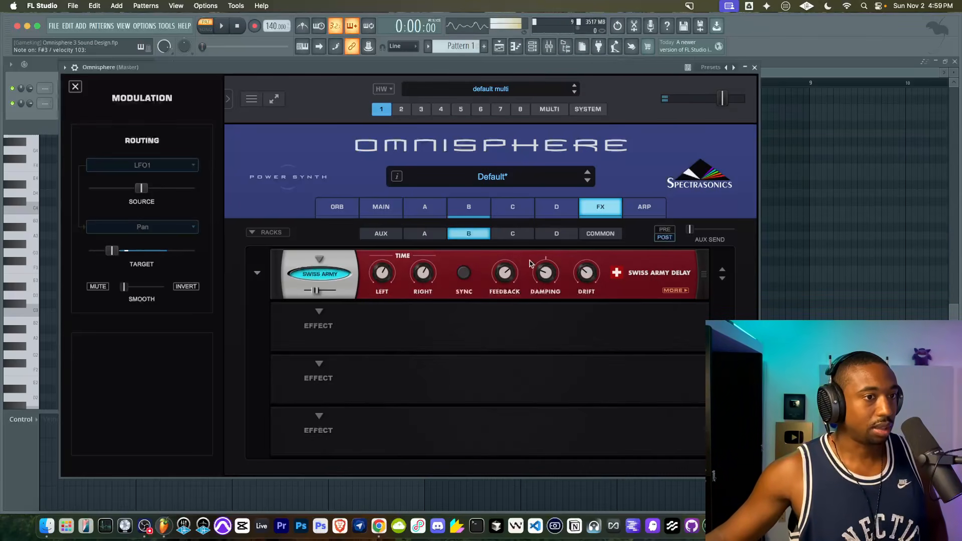
- Look through the Swiss Army Delay's additional settings and raise its feedback and drift
click(675, 290)
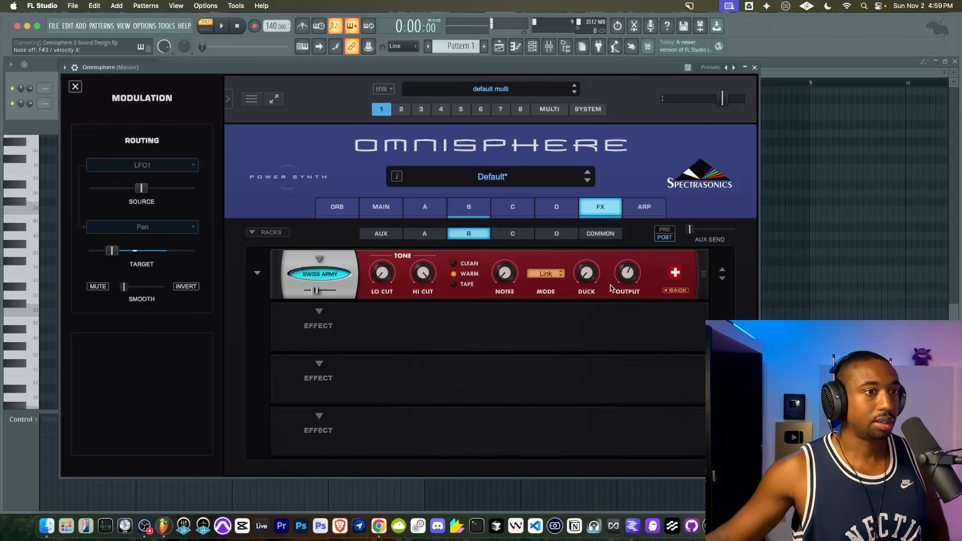
click(666, 291)
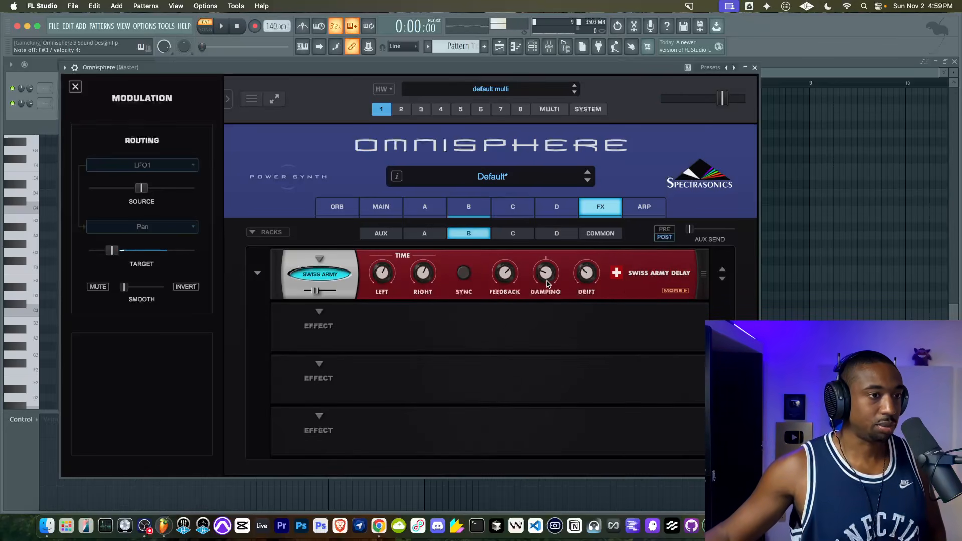
click(676, 290)
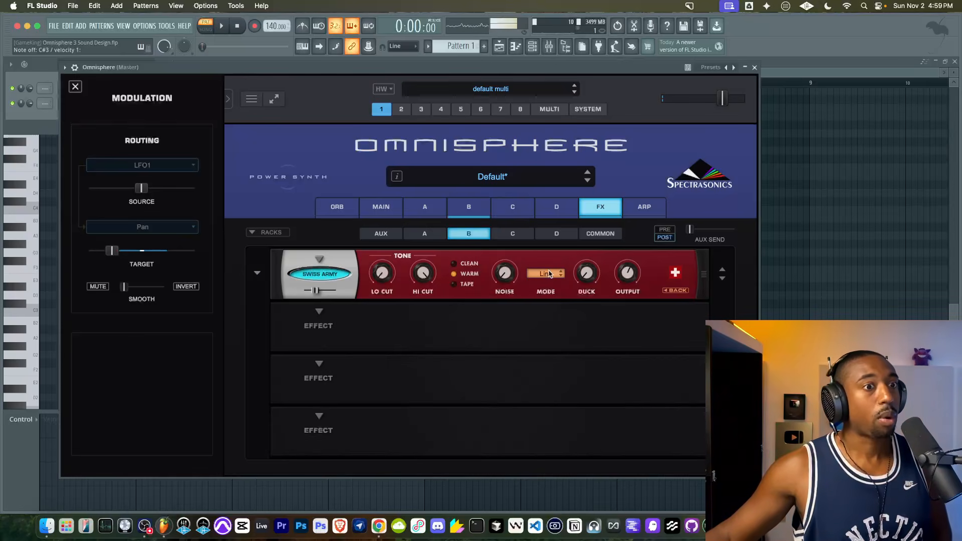
click(684, 290)
drag(502, 273, 503, 259)
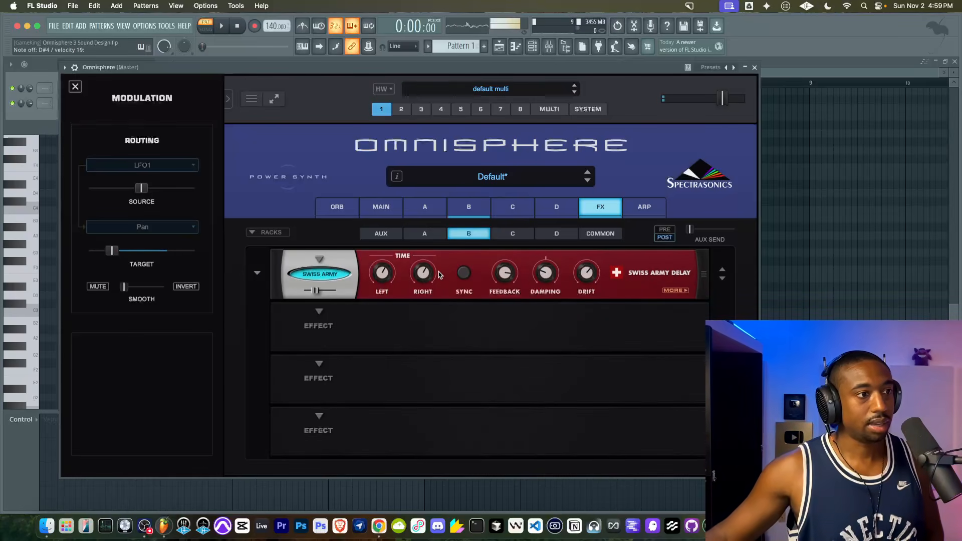
- Set the delay's mode to L/R, with the left time at its minimum and the right time at 80 ms
click(675, 290)
click(546, 274)
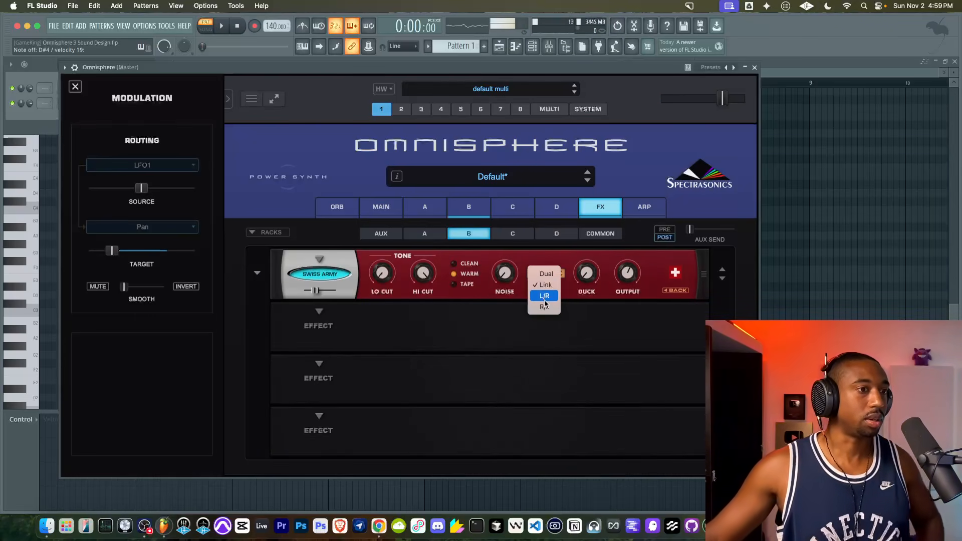
click(544, 296)
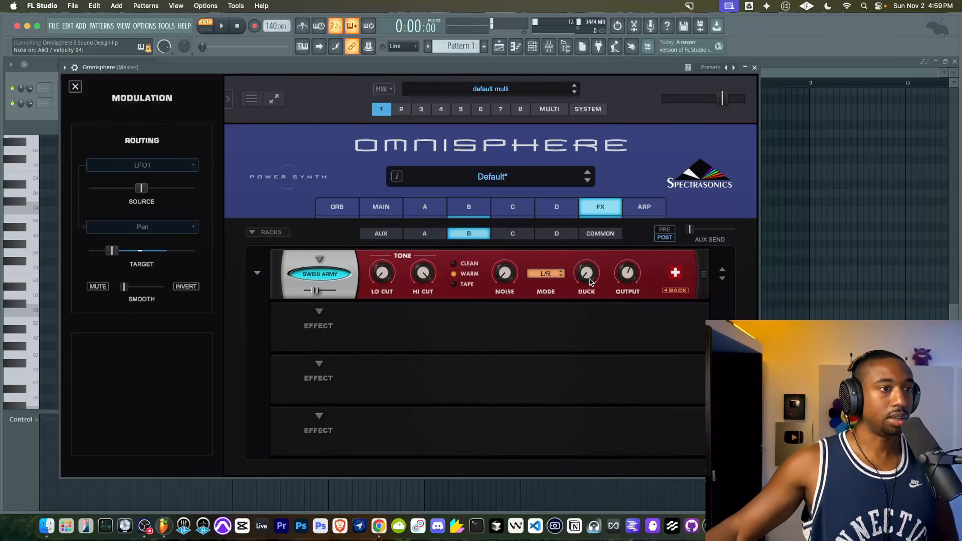
click(675, 290)
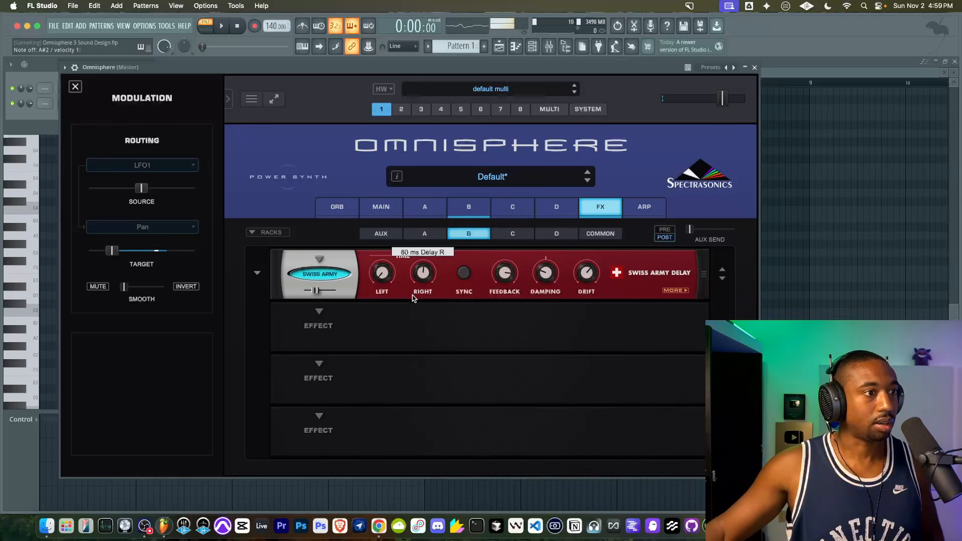
- Modulate the delay's right time with velocity, setting the target to 14 ms and raising the source amount
right_click(422, 274)
mouse_move(476, 292)
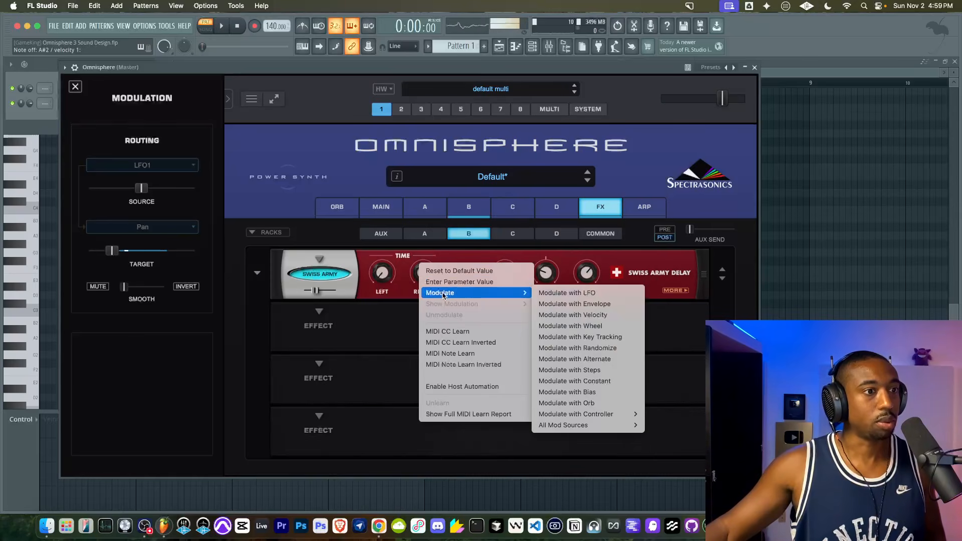
click(561, 315)
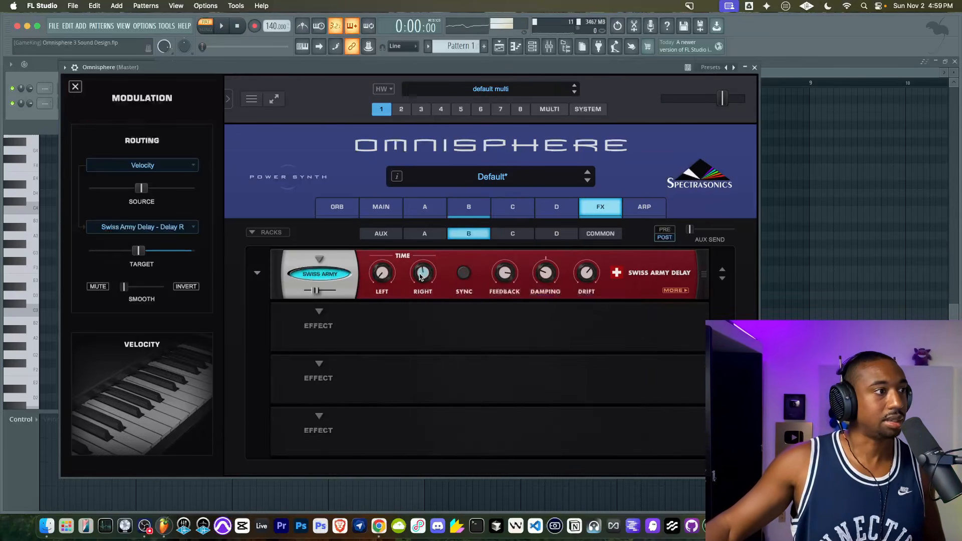
drag(138, 251, 159, 187)
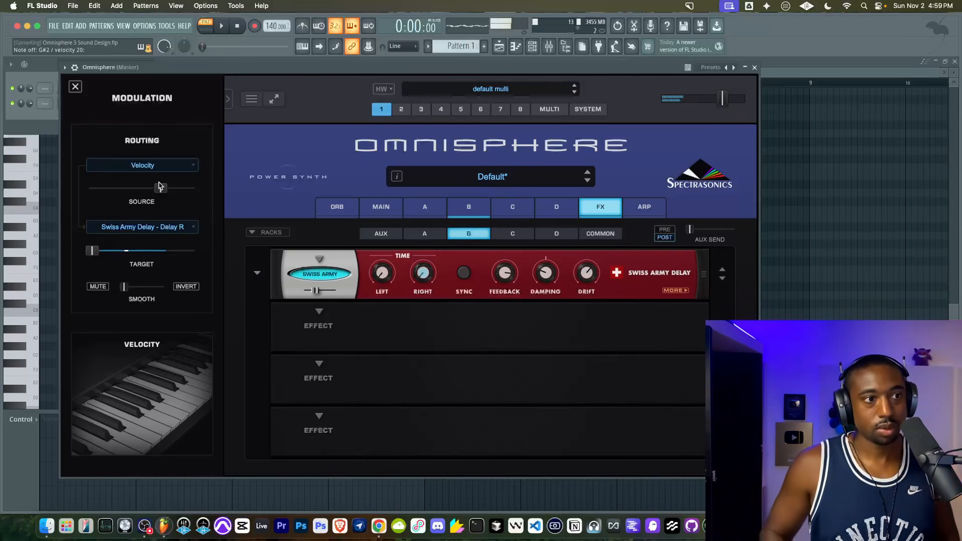
mouse_move(92, 253)
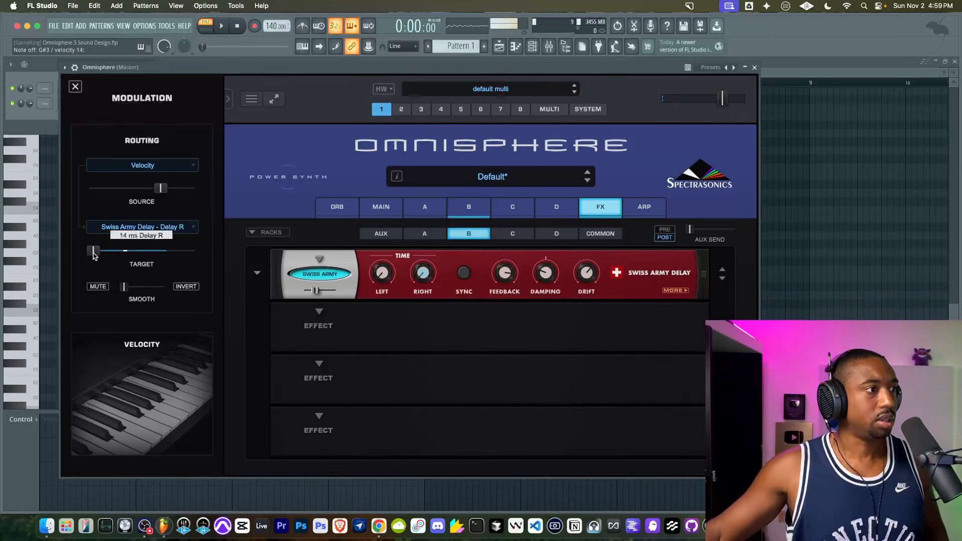
- Raise the target amount of the velocity-to-right-delay modulation and add a Velvet Verb to layer B's second effect slot
drag(92, 253, 114, 256)
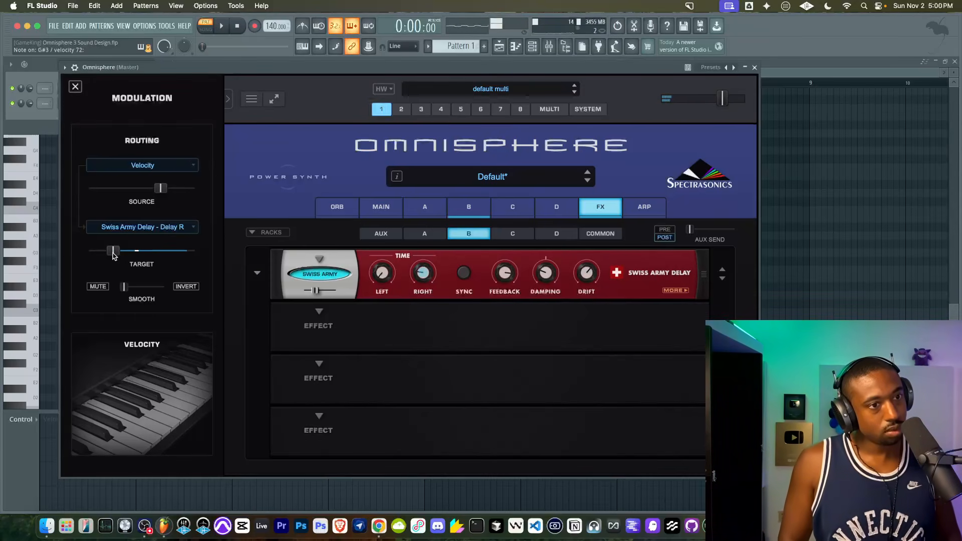
click(318, 313)
mouse_move(348, 451)
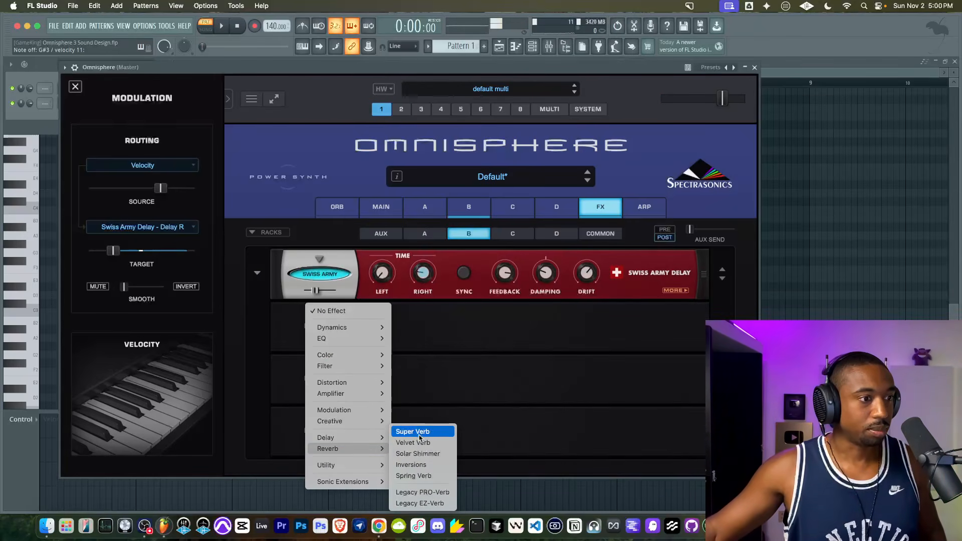
click(420, 443)
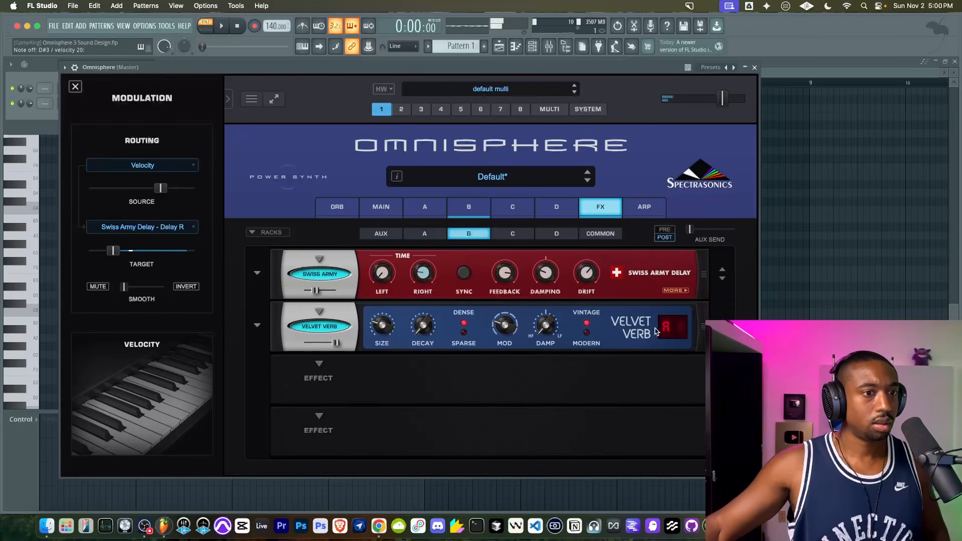
- Set the Velvet Verb's type to Room 3 with its mix slightly above half, and move it ahead of the Swiss Army Delay
click(676, 330)
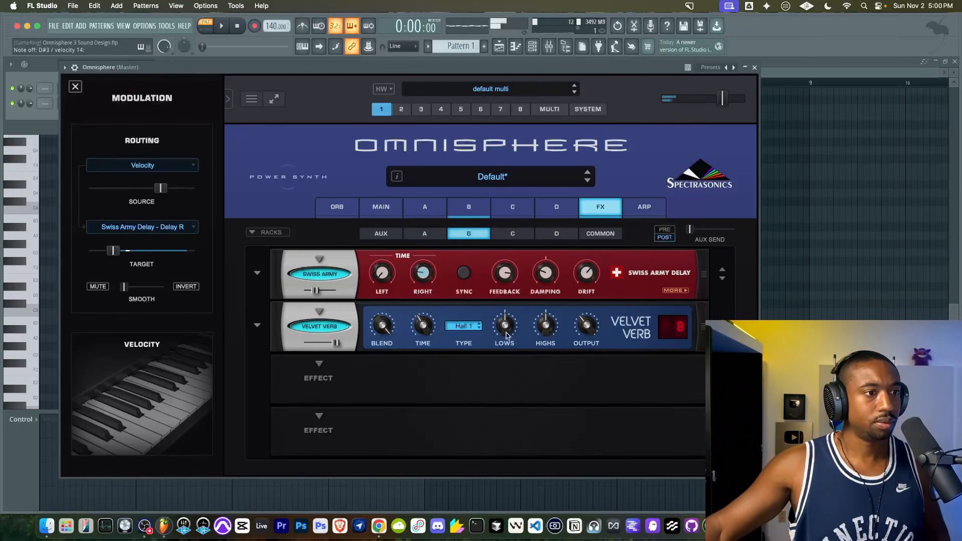
click(476, 327)
click(469, 381)
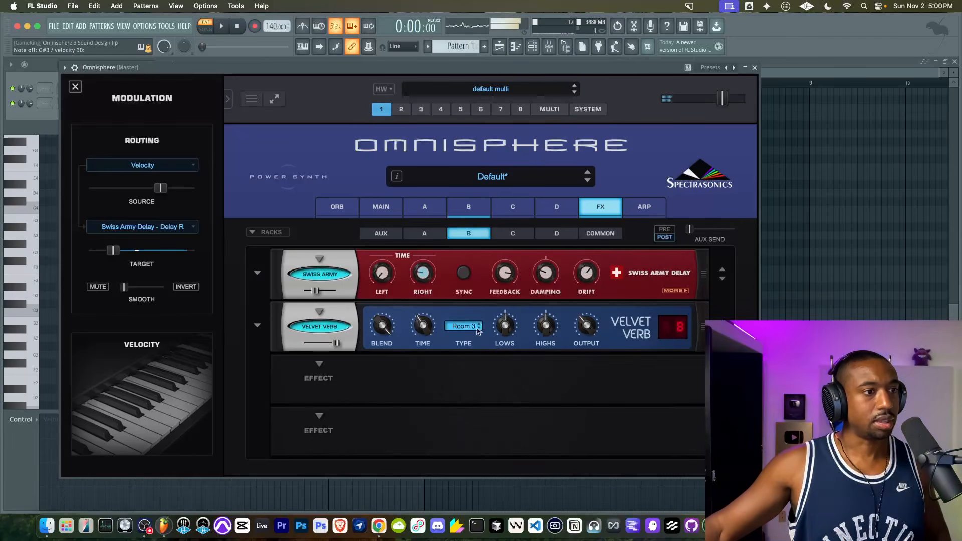
drag(336, 343, 322, 344)
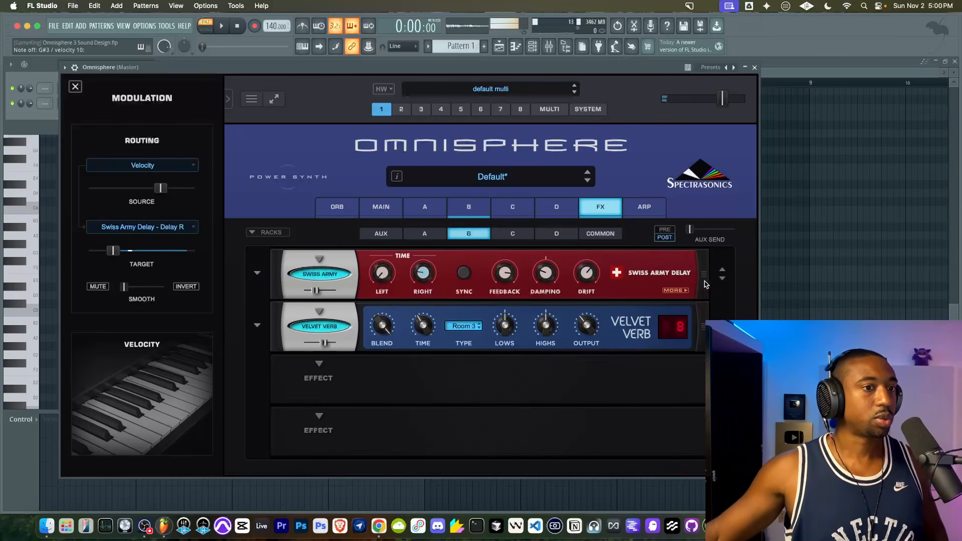
drag(704, 327, 702, 270)
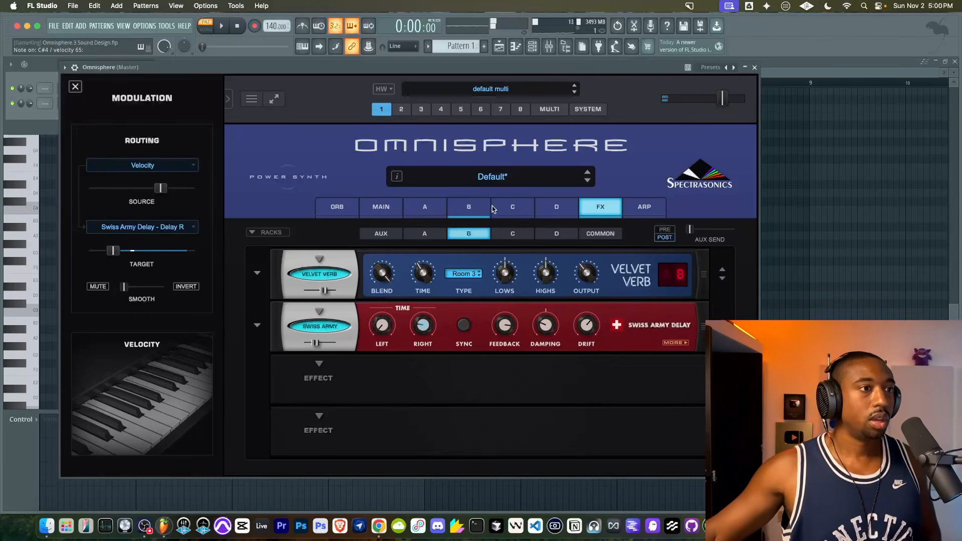
- Step layer B's oscillator forward through the square waveforms as far as SE-02 Square
click(480, 200)
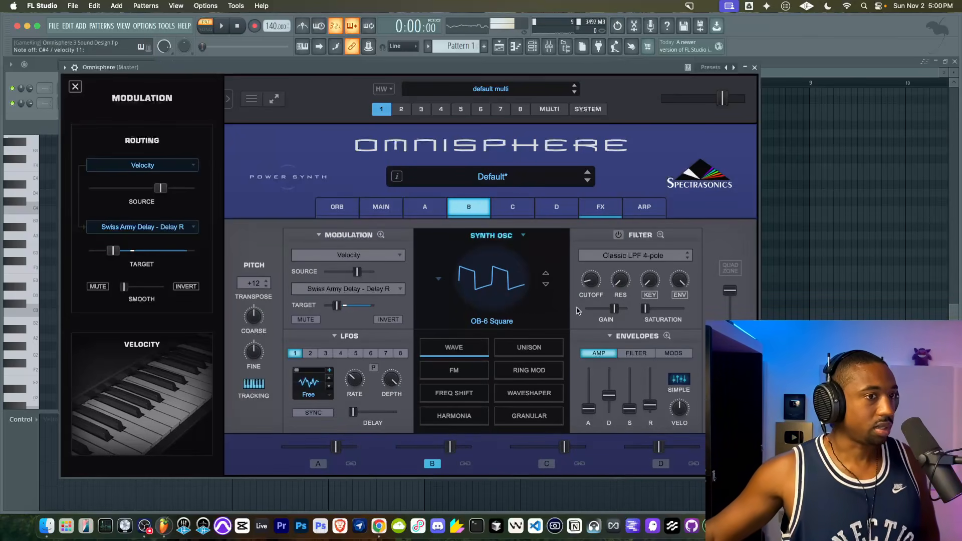
click(545, 284)
click(546, 285)
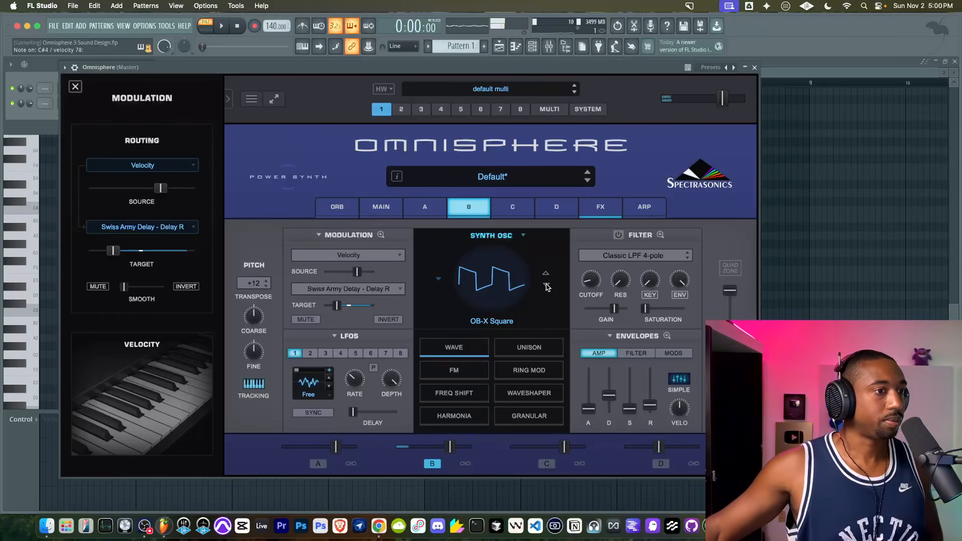
click(546, 285)
click(546, 285)
click(546, 285)
click(546, 285)
click(546, 285)
click(546, 285)
click(546, 285)
click(546, 285)
- Transpose layer B to +24 and set its oscillator waveform to SH-101 Square
click(253, 283)
click(255, 282)
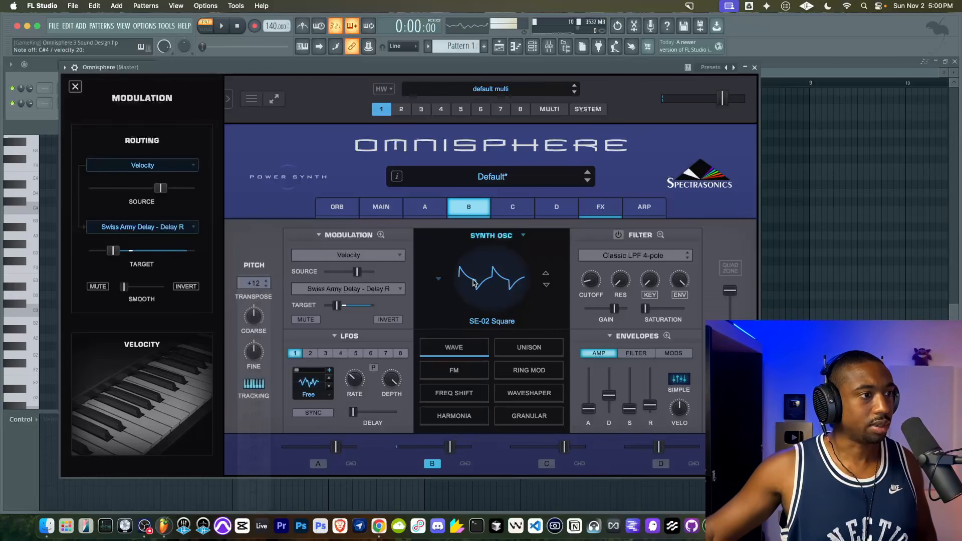
click(528, 303)
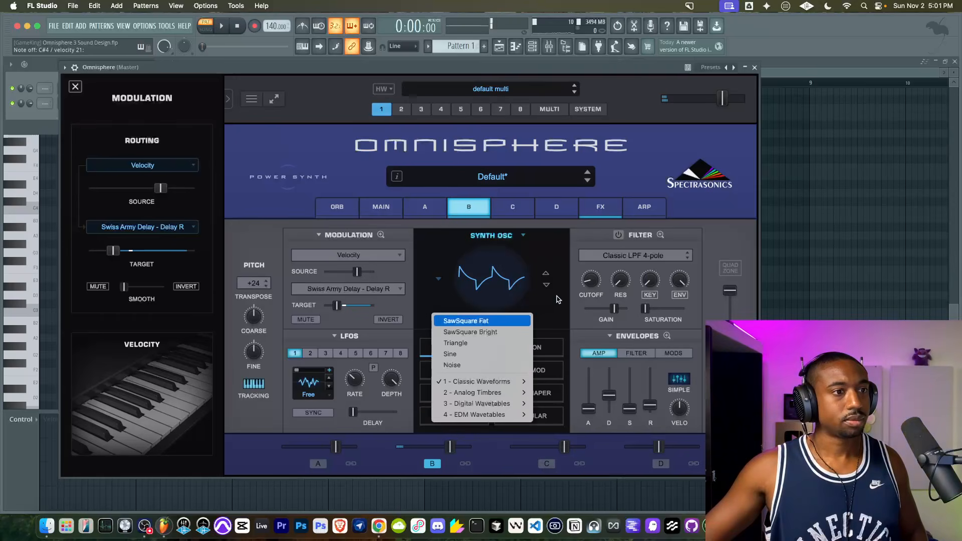
click(566, 267)
click(546, 285)
click(546, 286)
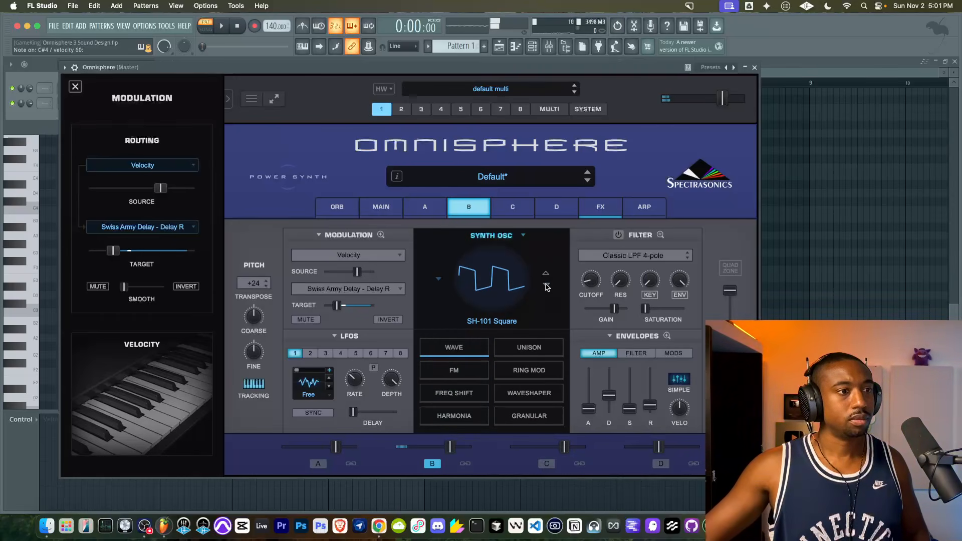
click(546, 286)
click(546, 276)
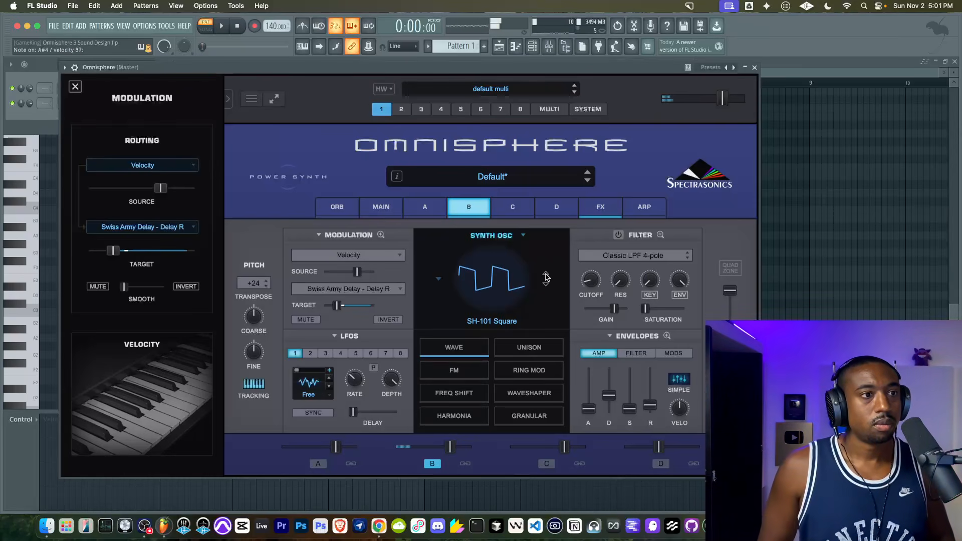
- Add a Multiband Compressor to the third slot of layer B's effects rack
click(600, 206)
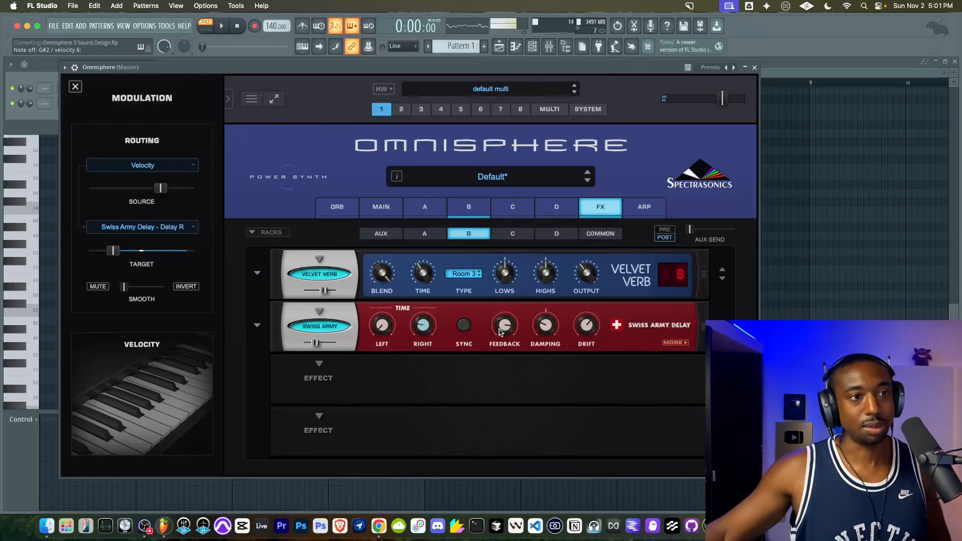
click(318, 365)
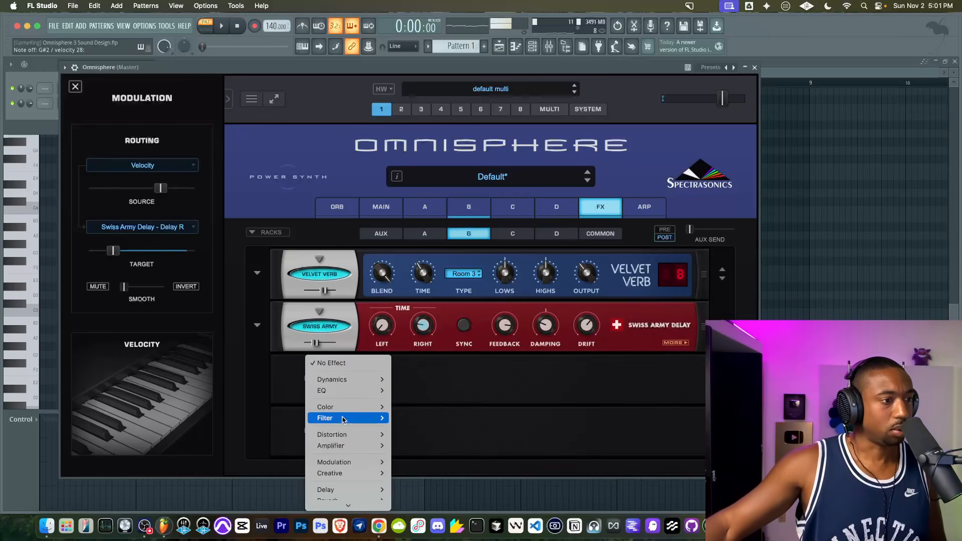
mouse_move(344, 379)
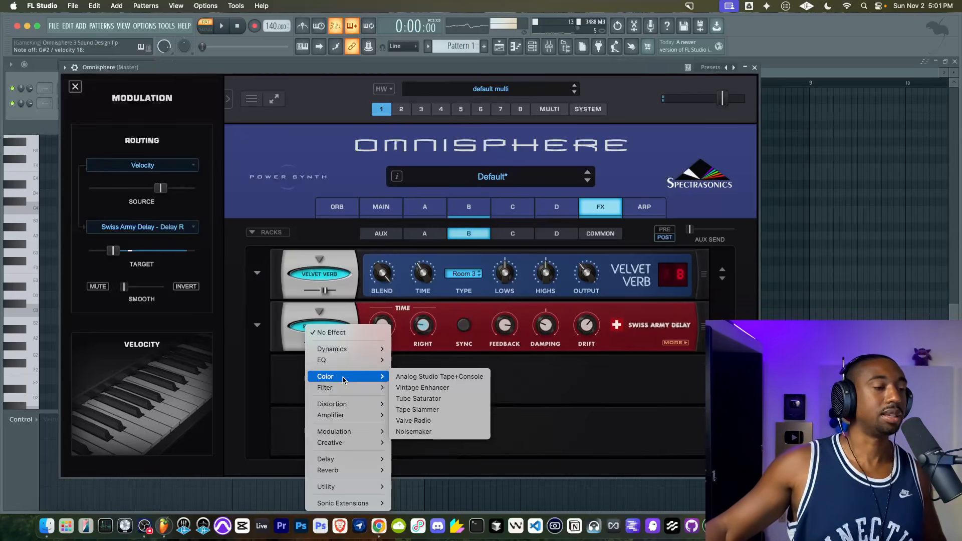
mouse_move(358, 407)
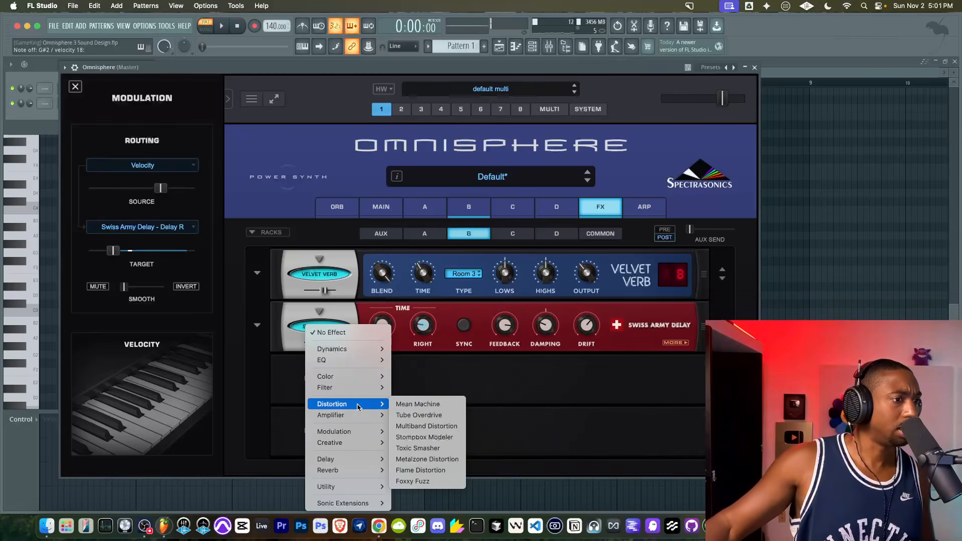
mouse_move(350, 350)
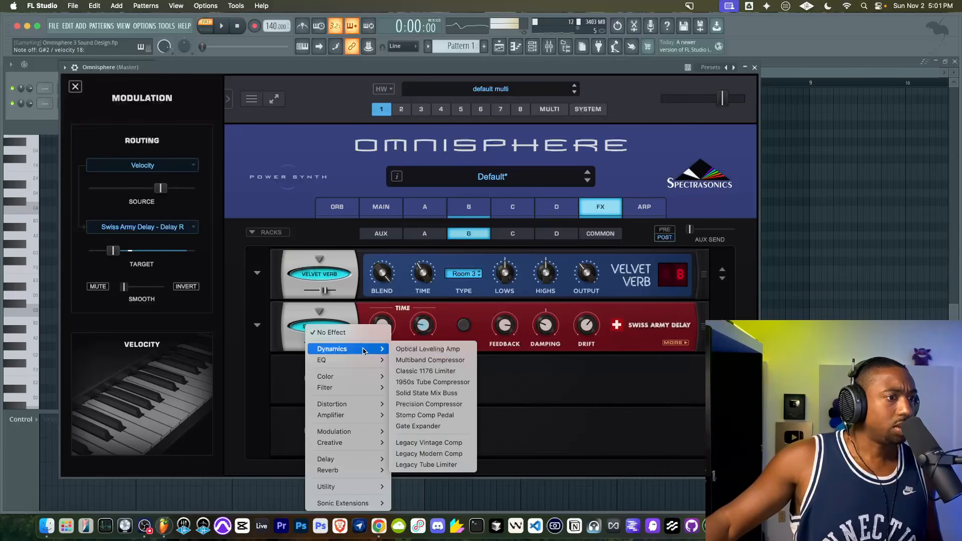
click(441, 359)
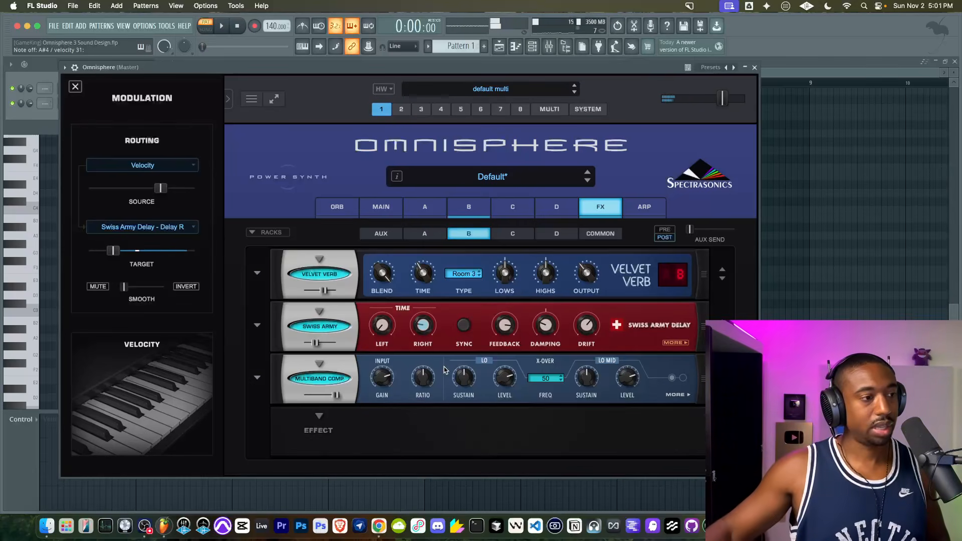
- Add Innerspace to layer B's fourth effect slot and set its A sound to Tube Grate Bounce 1 at full mix
click(321, 423)
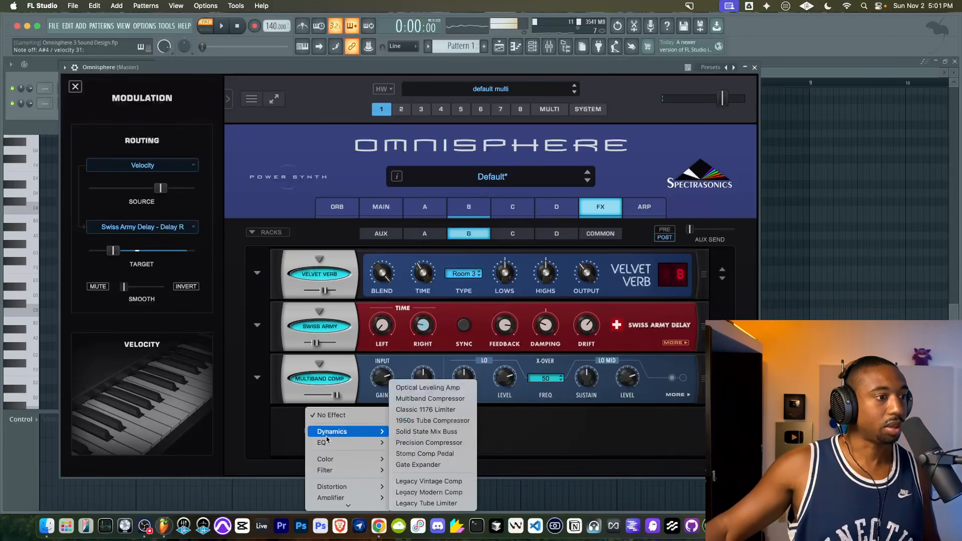
mouse_move(343, 445)
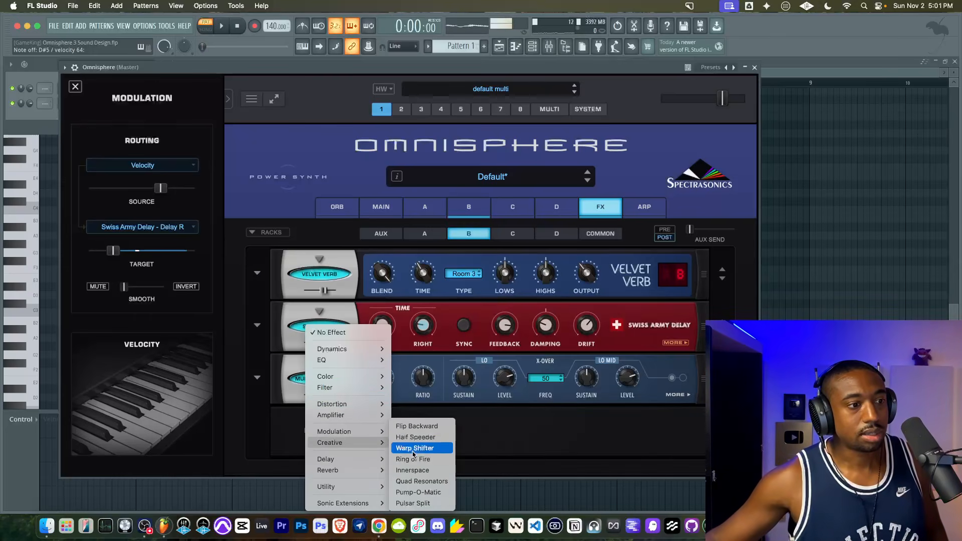
click(419, 470)
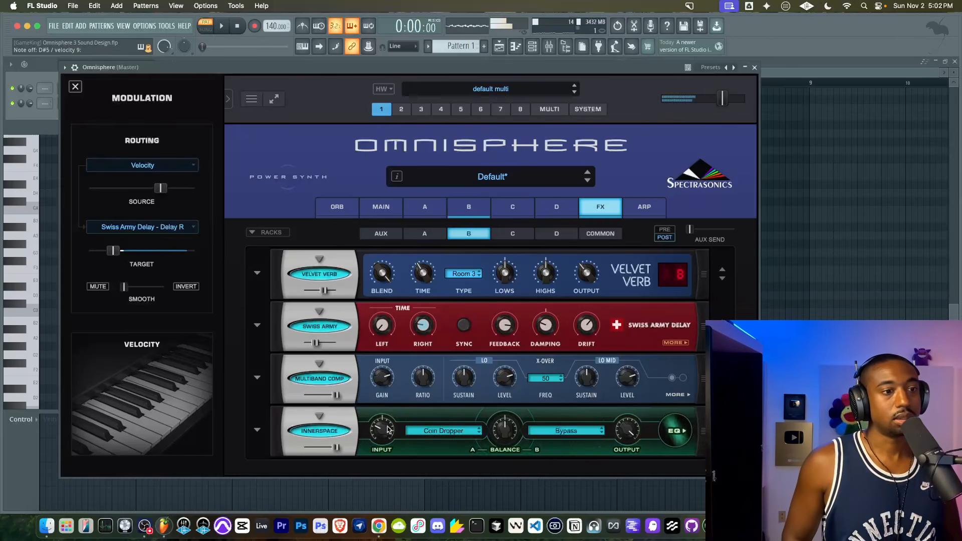
click(479, 433)
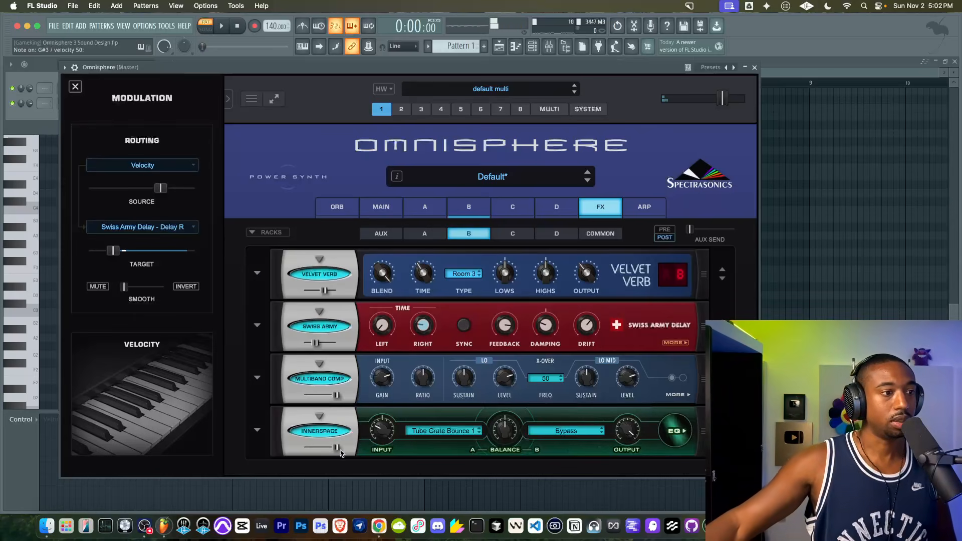
mouse_move(336, 447)
mouse_down()
mouse_move(319, 448)
mouse_move(337, 447)
mouse_up()
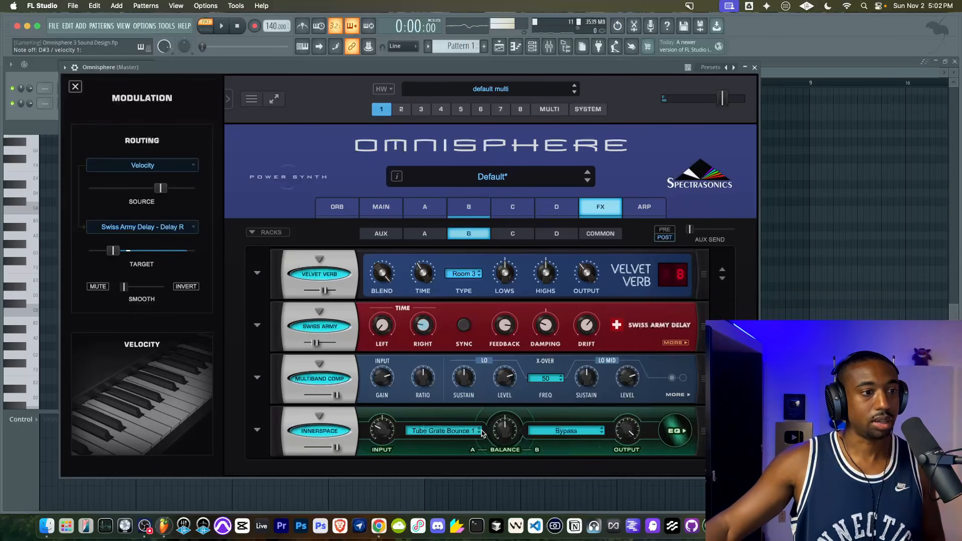
- Try the textural environmental sound Fire 2 as Innerspace's B sound
click(575, 434)
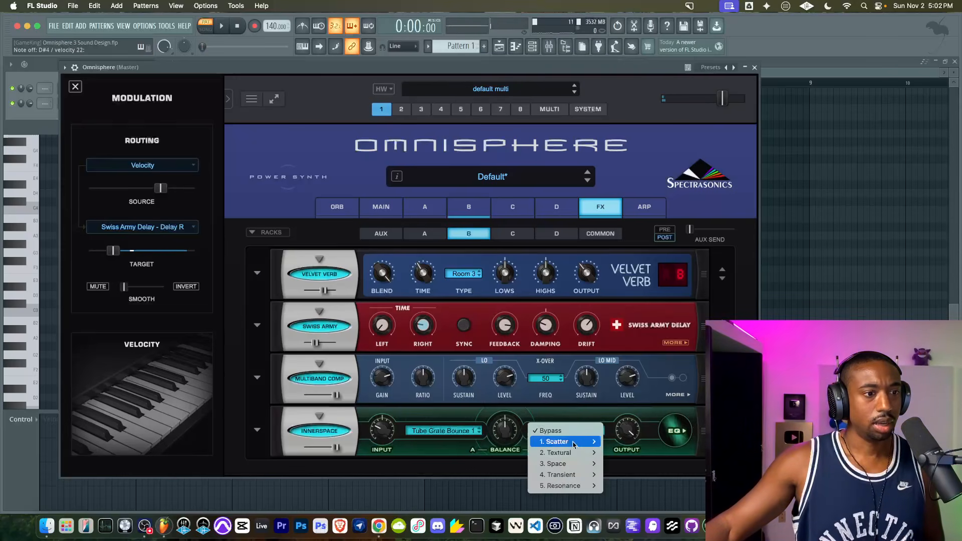
mouse_move(573, 453)
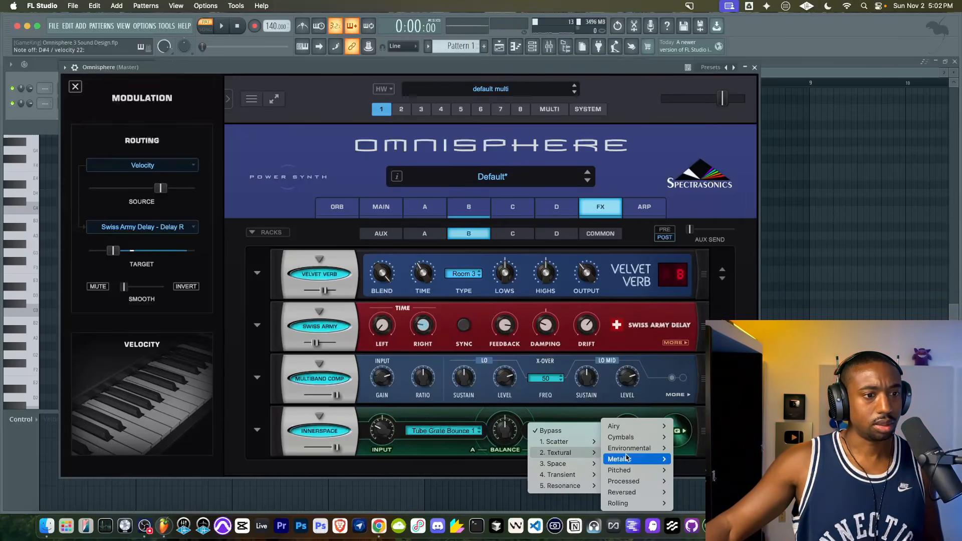
mouse_move(632, 448)
click(691, 449)
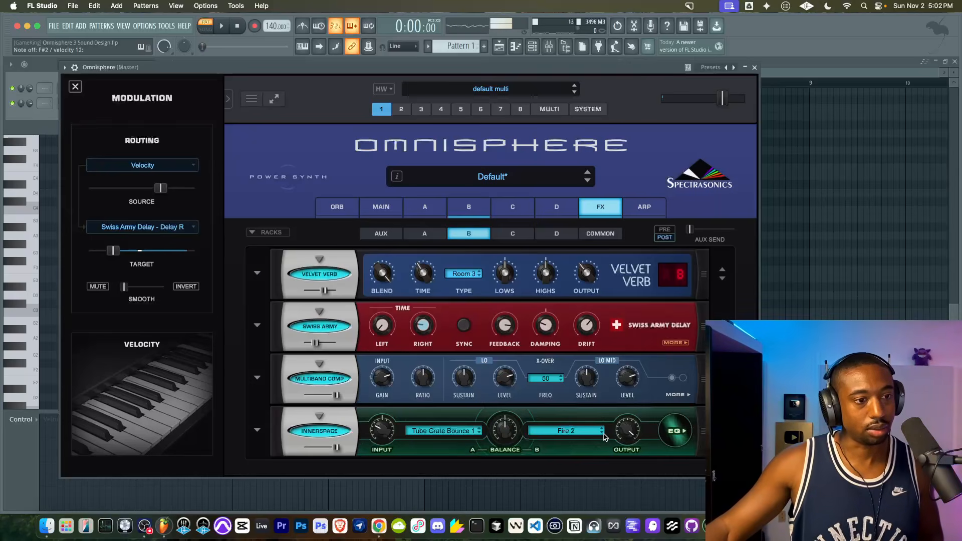
- Set Innerspace's B sound to Trash Can Hit 1 from the transient category
click(575, 434)
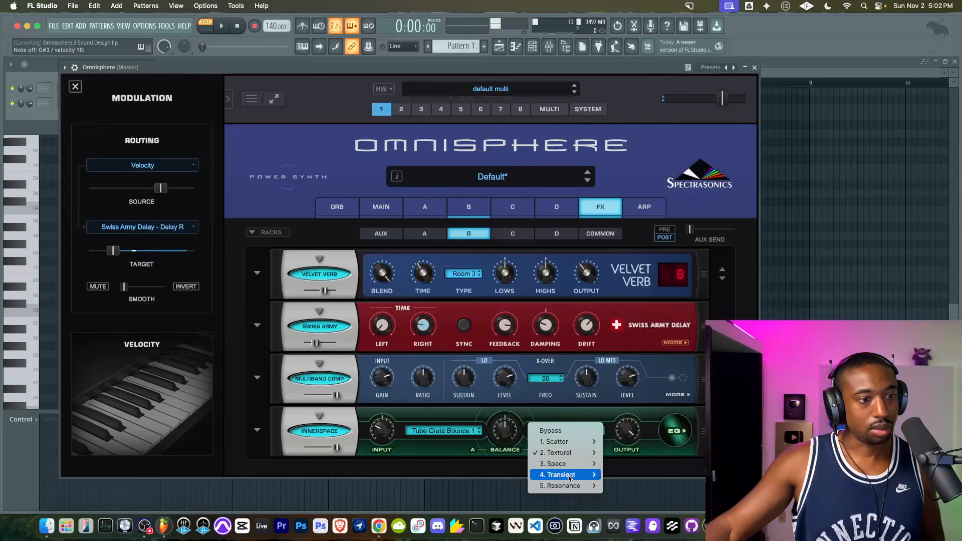
mouse_move(569, 477)
mouse_move(621, 447)
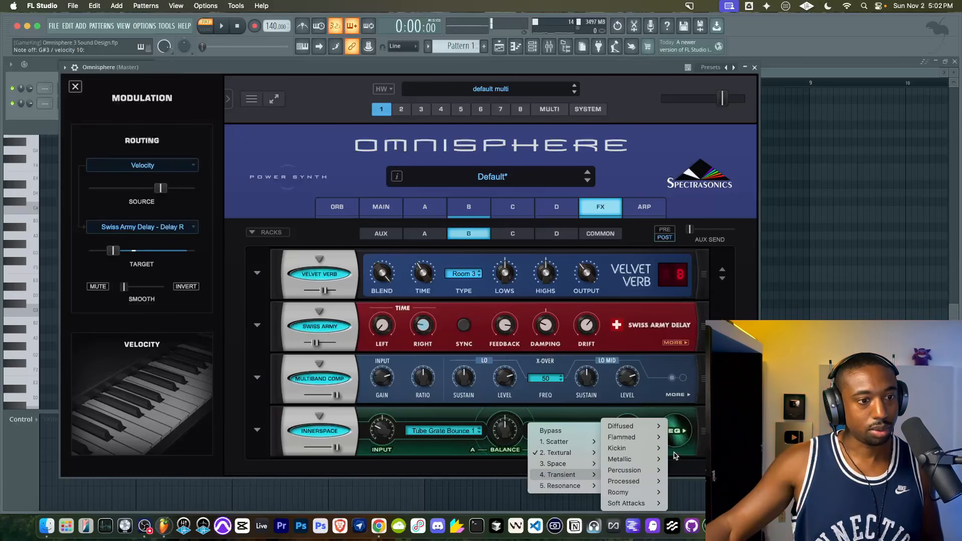
click(688, 448)
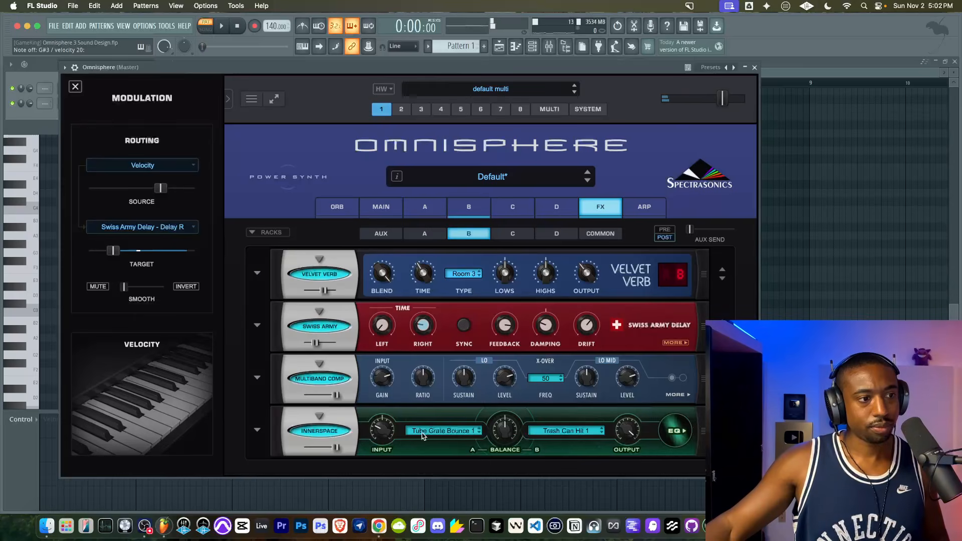
- Set Innerspace's A sound to Comb Scrape 4 and lower the effect's mix to slightly below half
click(478, 433)
click(478, 432)
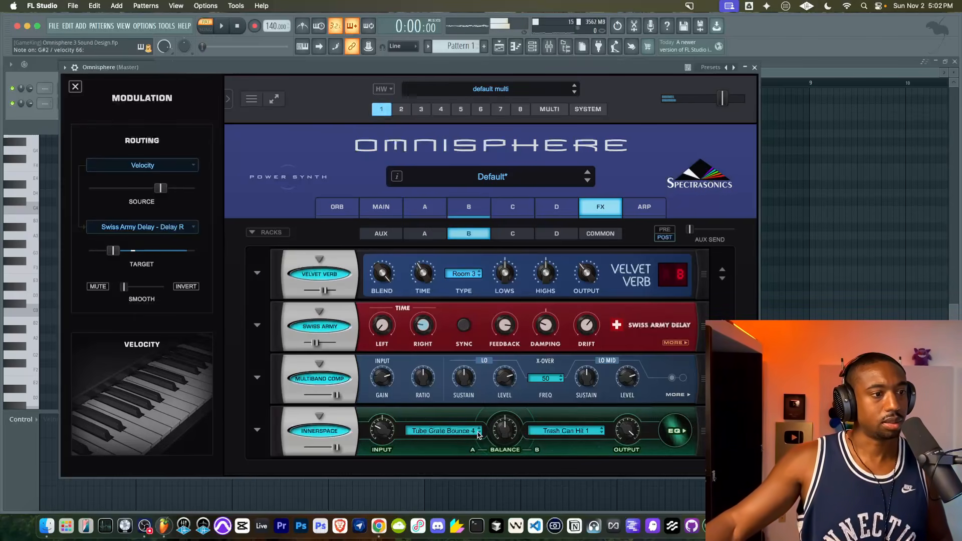
click(478, 434)
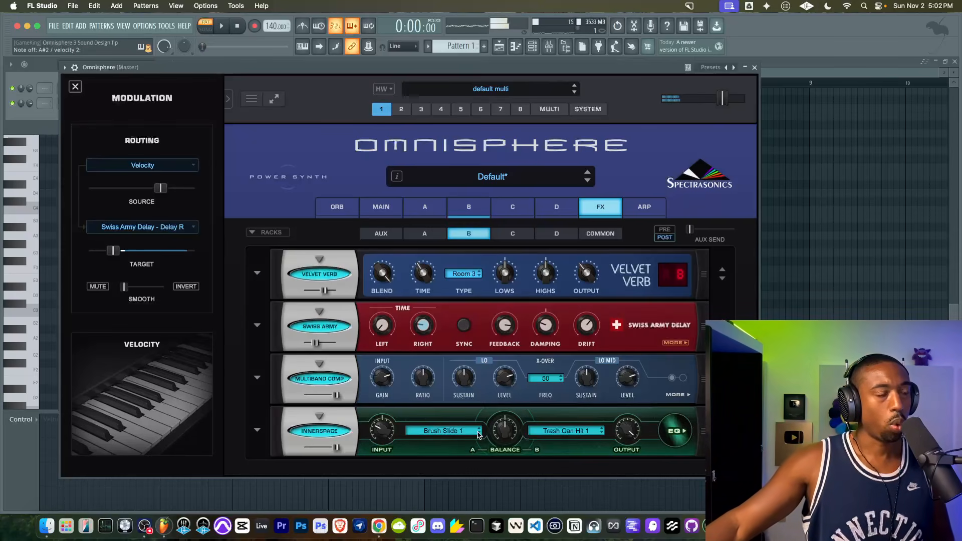
click(478, 433)
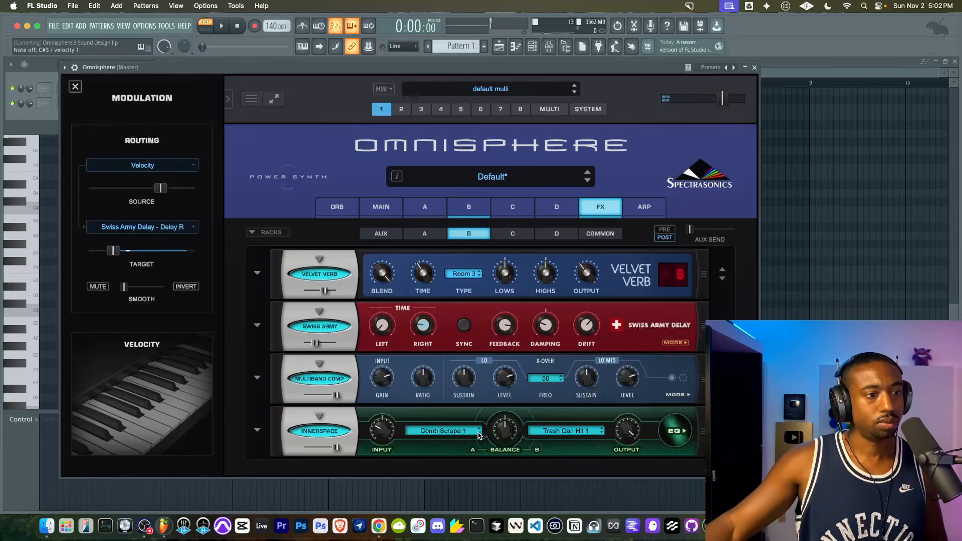
click(478, 434)
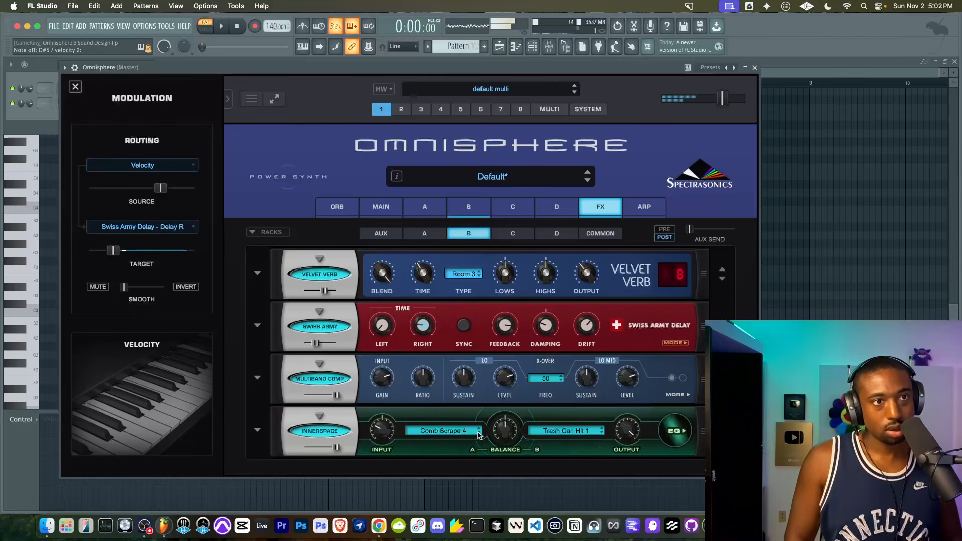
drag(334, 447, 314, 447)
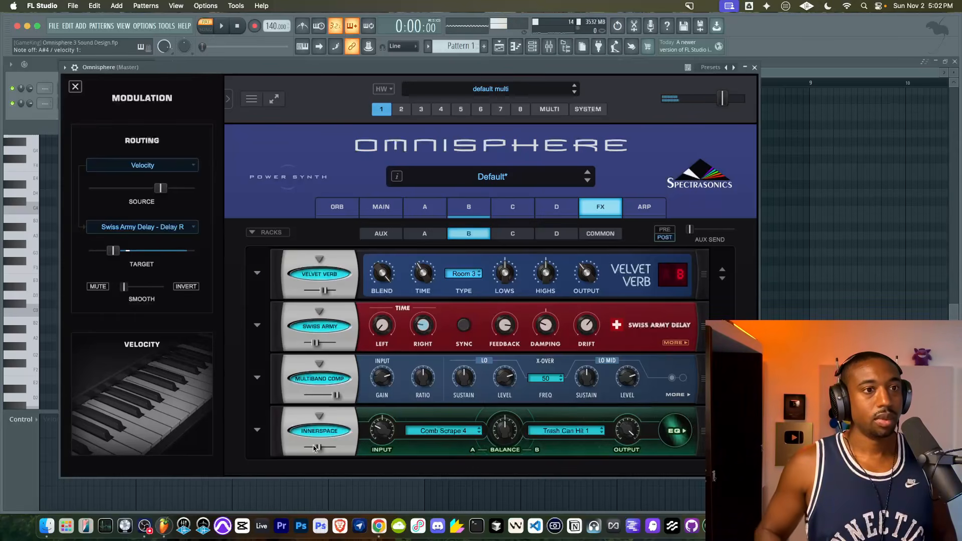
- Set the A sound of layer B's Innerspace effect to Hyper Brush Spin
click(478, 433)
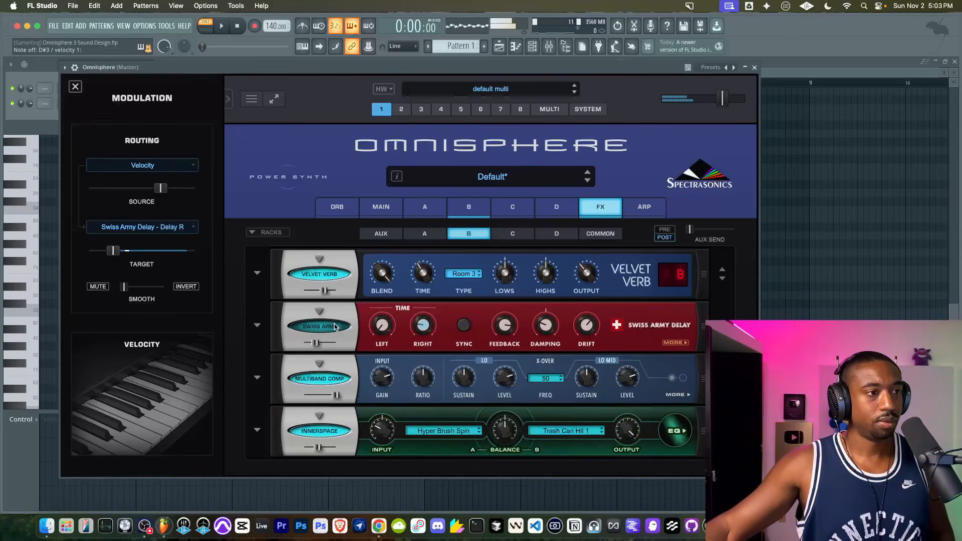
- Lower the sustain and release of layer B's filter envelope to nearly zero
click(465, 207)
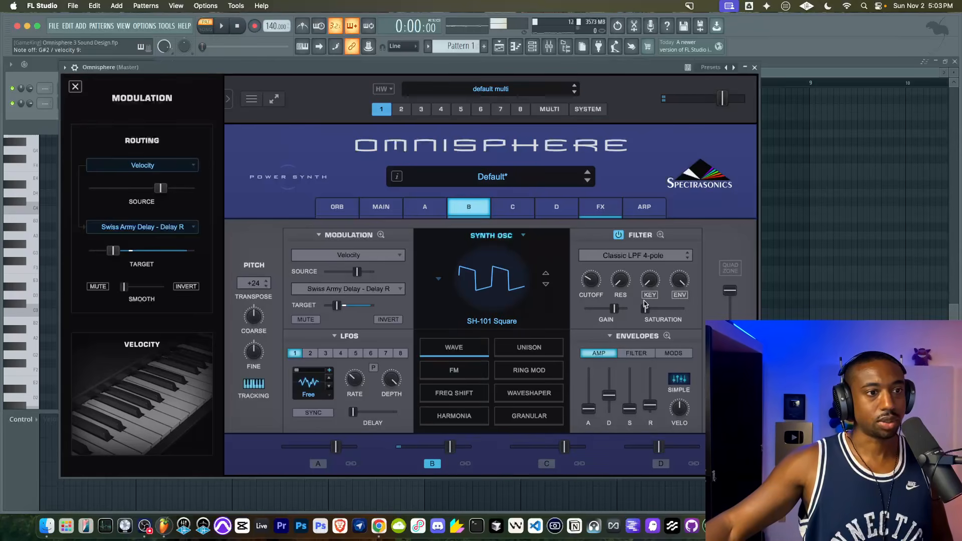
click(635, 353)
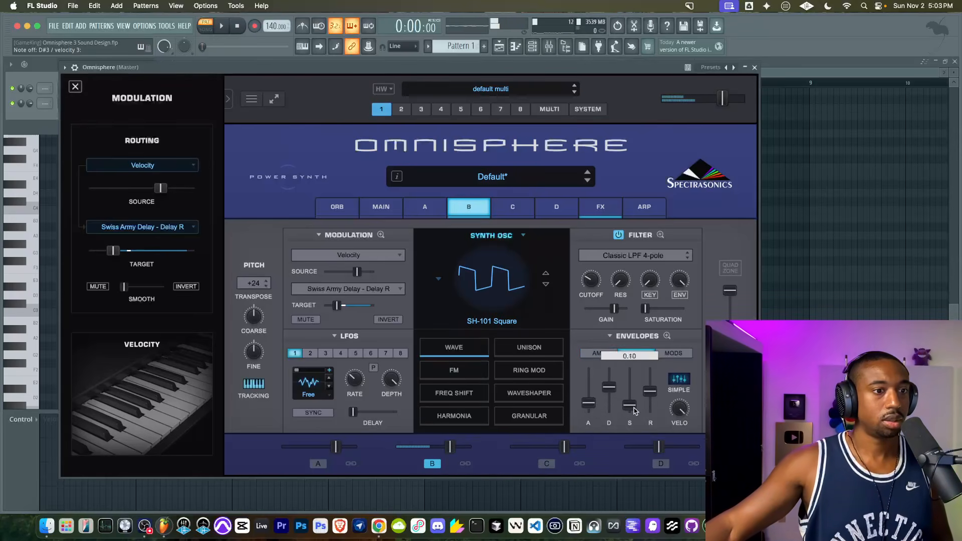
drag(650, 400, 650, 410)
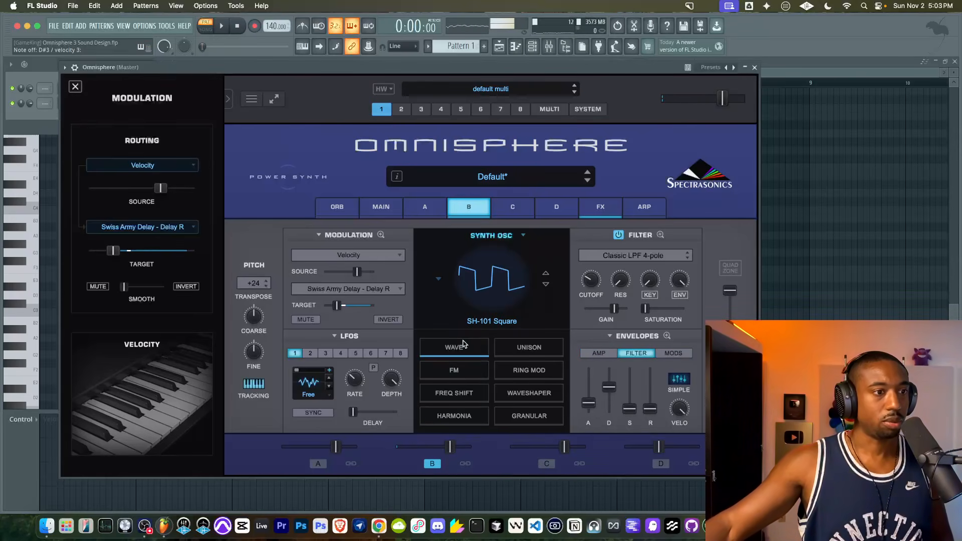
- Enable unison on layer B's oscillator with depth at about half and a fine detune of about 0.243
click(517, 345)
click(456, 277)
drag(259, 322, 315, 325)
drag(629, 322, 645, 322)
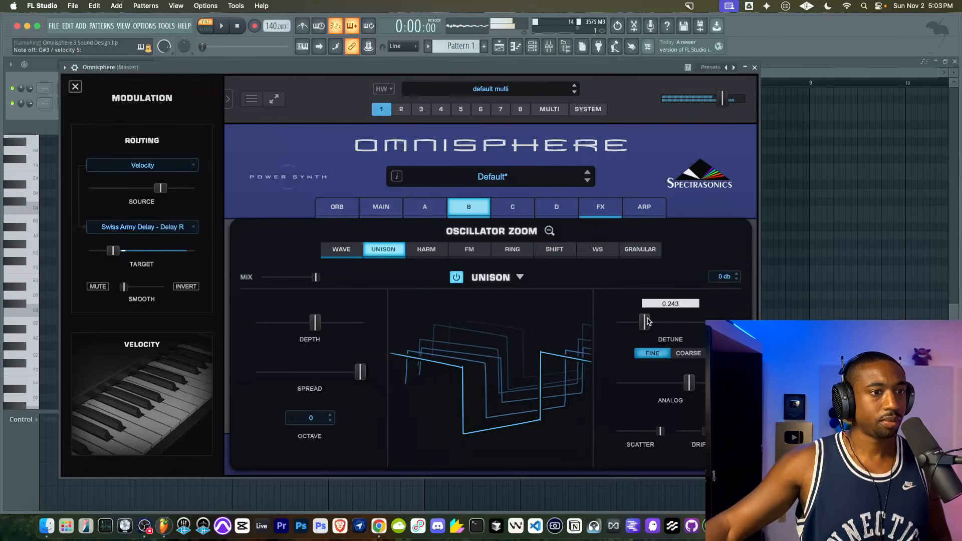
click(550, 229)
- Set layer B's pitch transpose to 0
scroll(252, 393, down, 5)
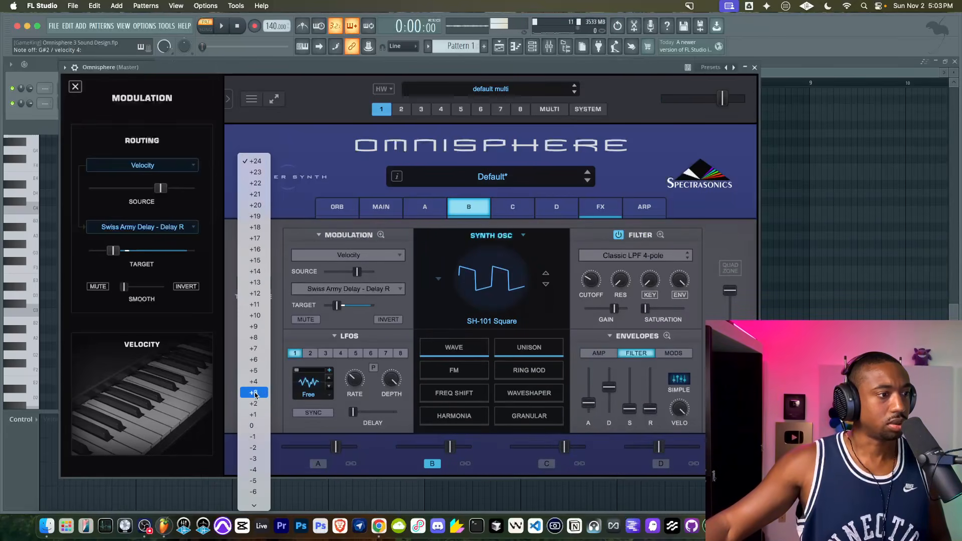
click(253, 424)
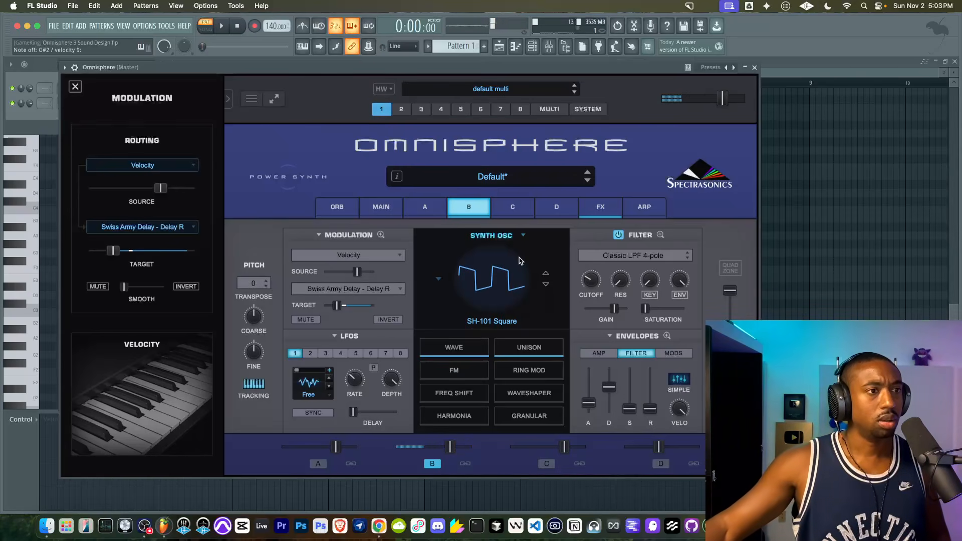
- Lower the mix of layer B's Velvet Verb to its minimum
click(600, 207)
drag(322, 291, 304, 293)
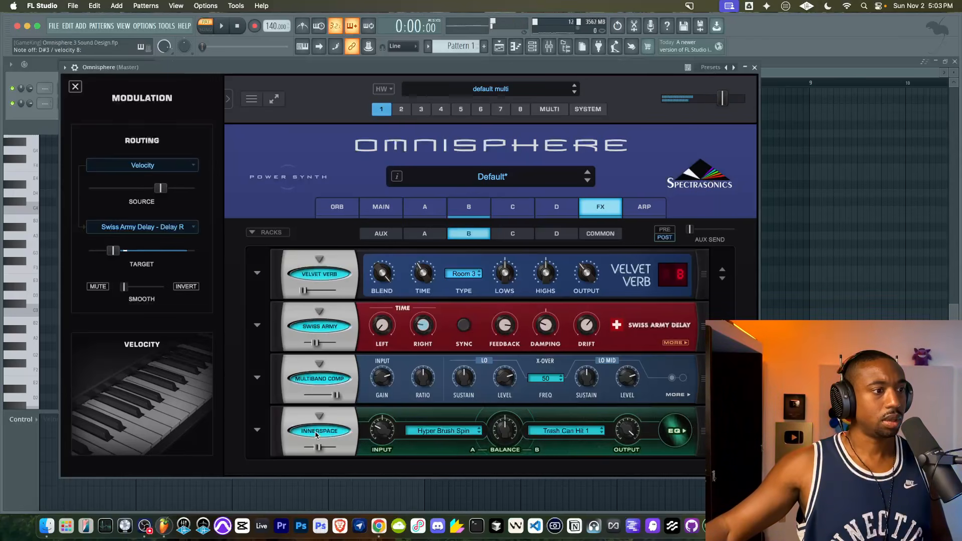
- Compare layer B with and without Innerspace, raise the effect's mix slightly to about half and leave it bypassed
click(316, 432)
click(315, 432)
drag(318, 447, 321, 446)
click(319, 427)
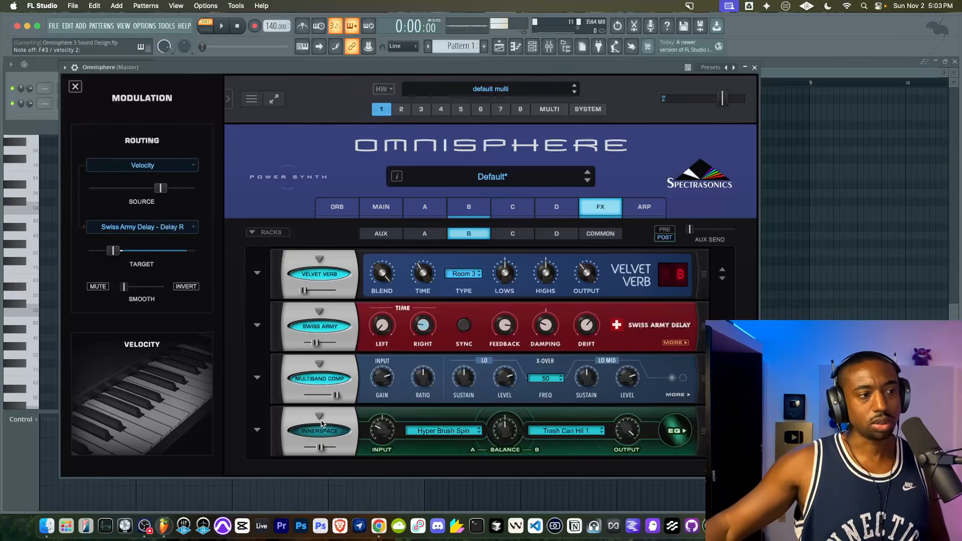
click(321, 423)
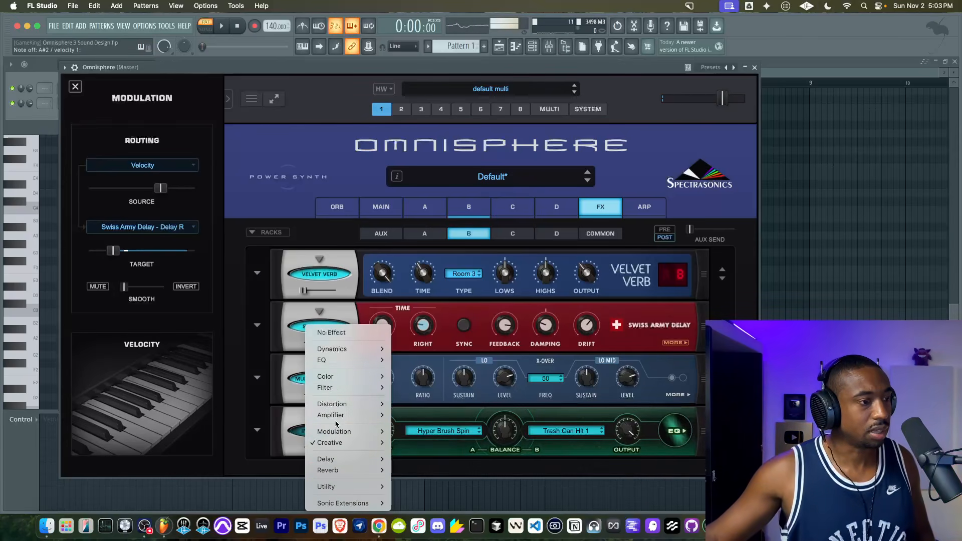
click(468, 210)
click(467, 210)
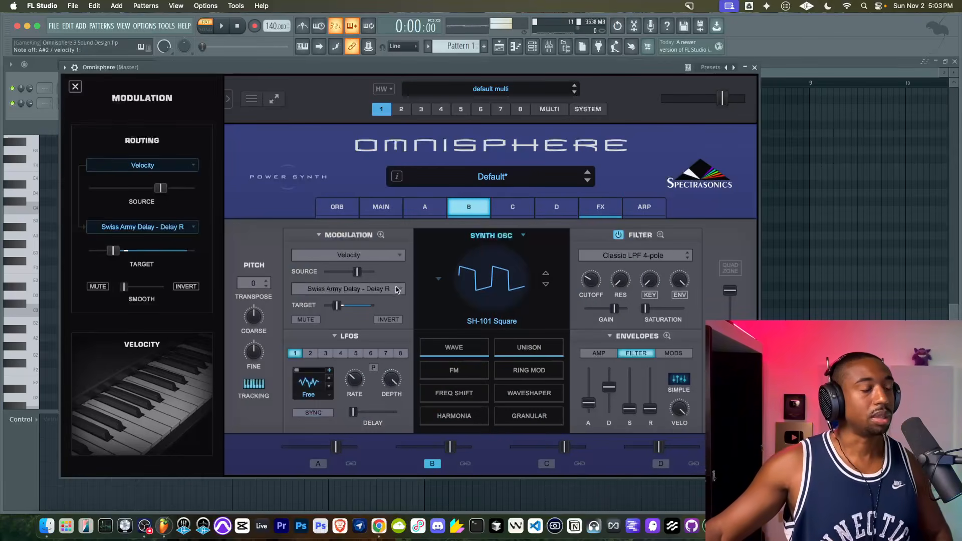
click(527, 347)
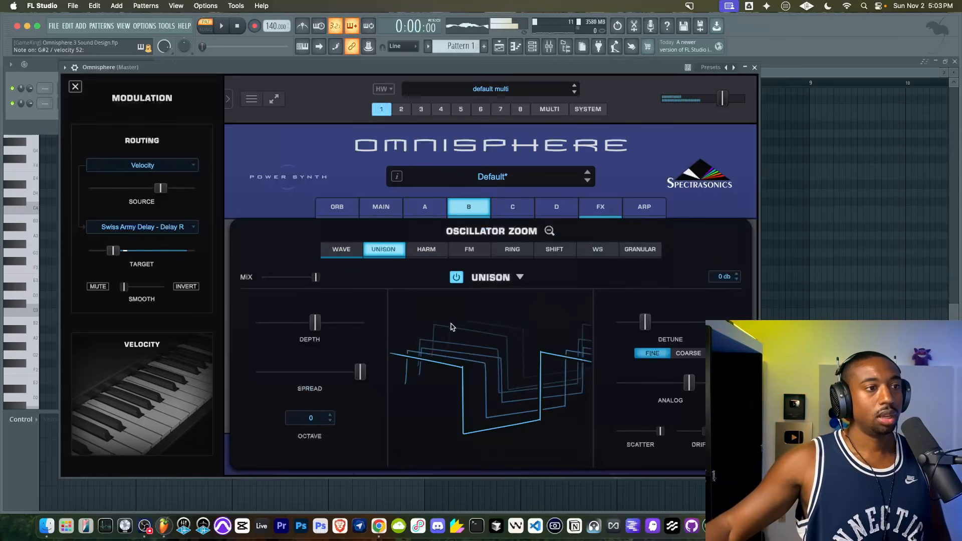
click(549, 231)
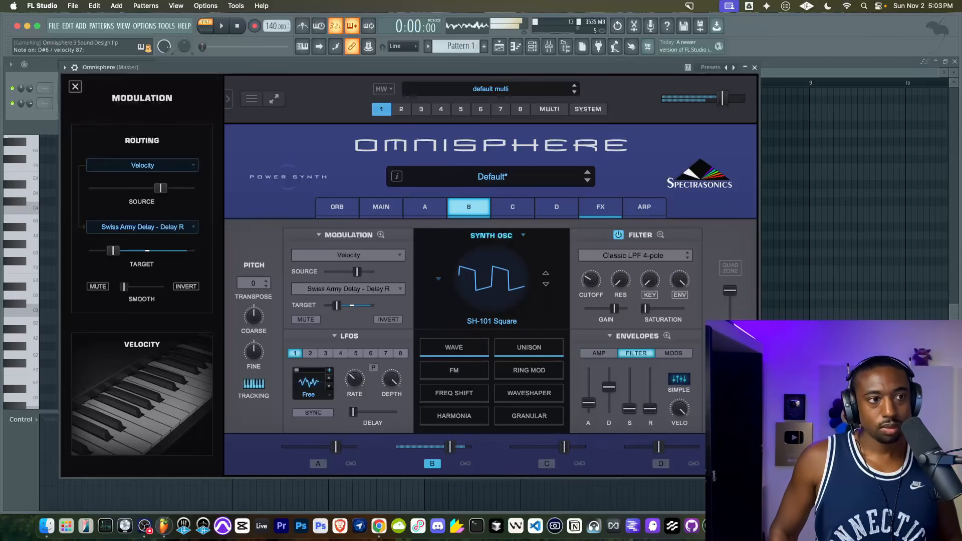
- Raise the sustain of layer B's amp envelope to nearly full and save the project
click(609, 353)
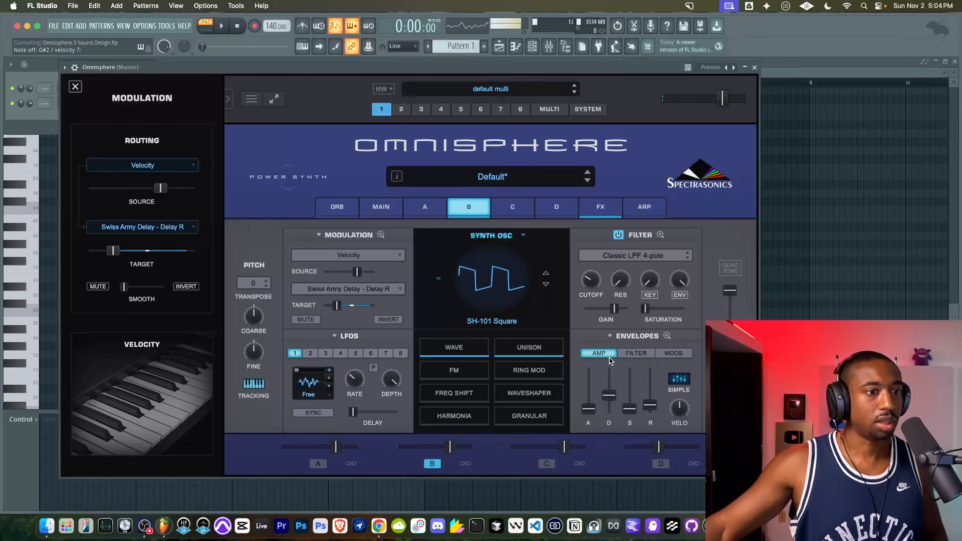
drag(630, 406, 630, 374)
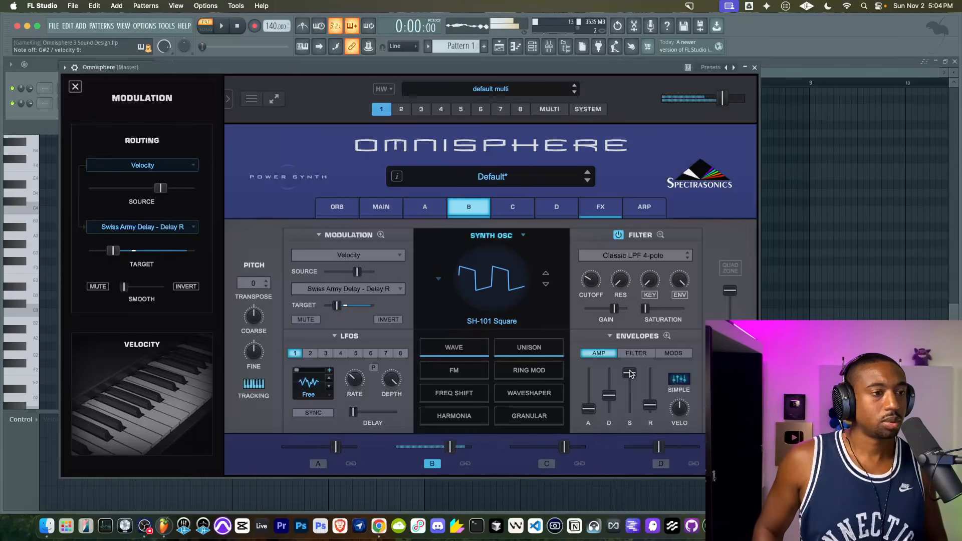
key(super+s)
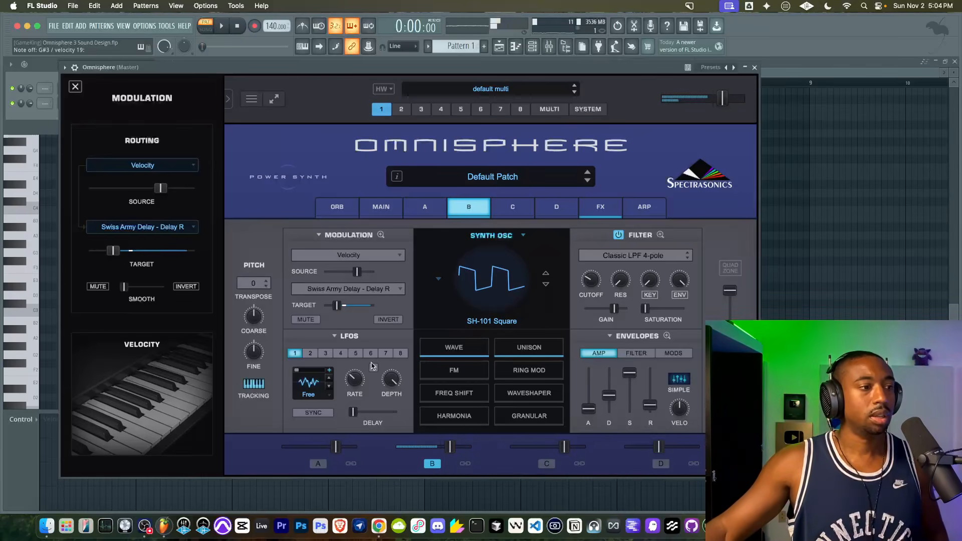
- Turn layer A back on alongside layer B, lower the master volume slightly and show layer A's settings
click(317, 463)
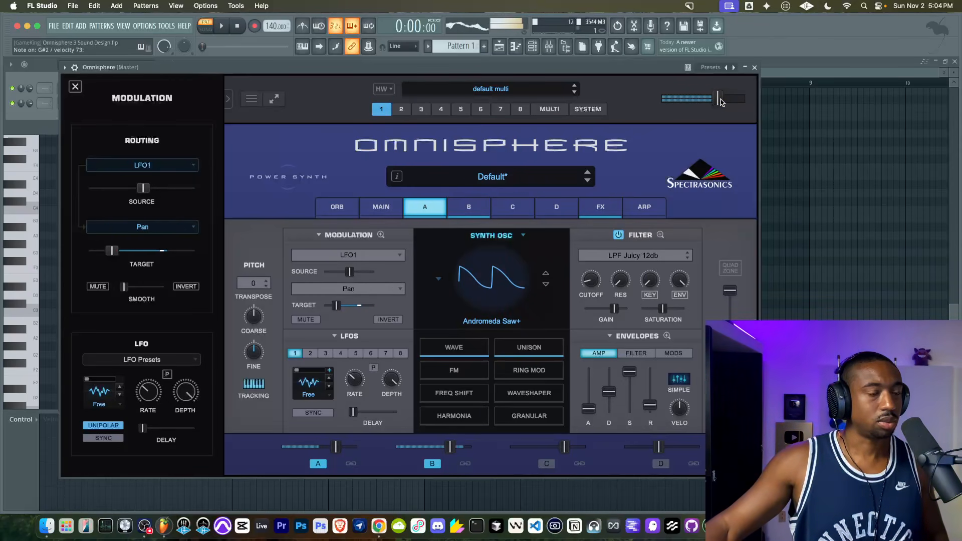
click(612, 208)
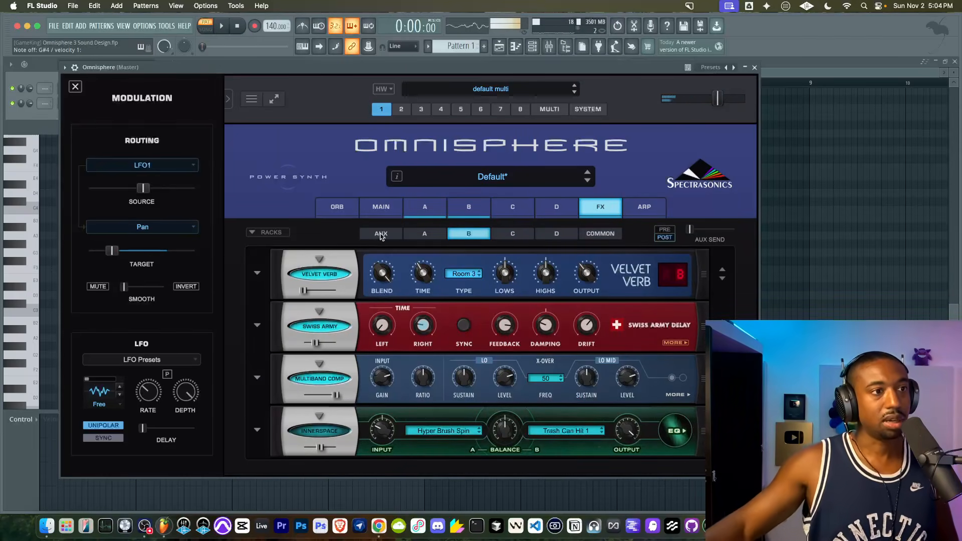
click(464, 208)
click(429, 208)
click(482, 207)
click(439, 213)
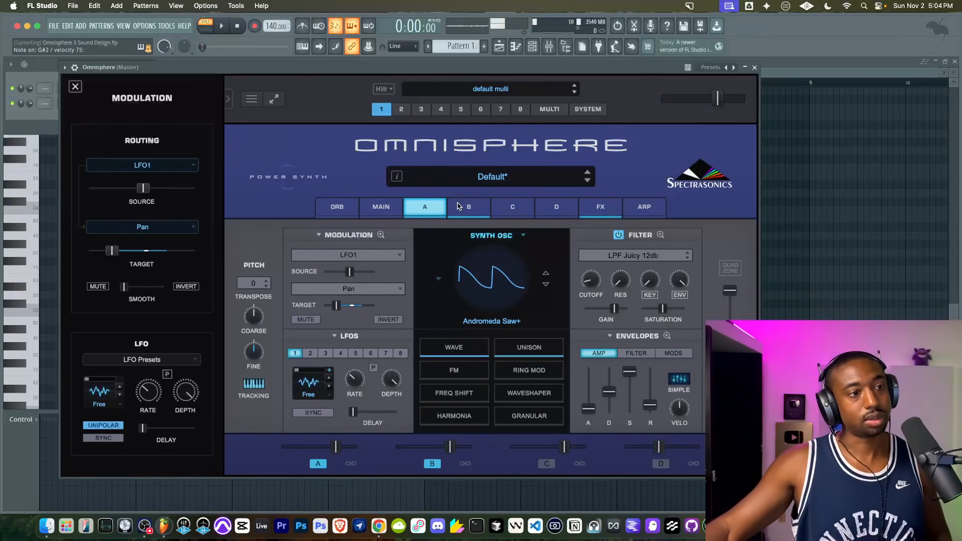
- Try layer A's pitch transpose at +12 and settle on +24
click(253, 283)
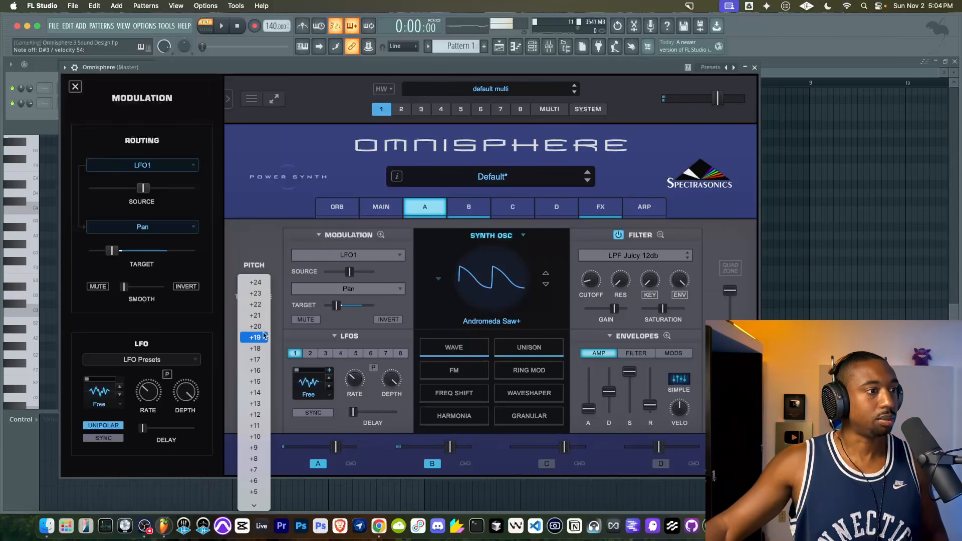
click(255, 415)
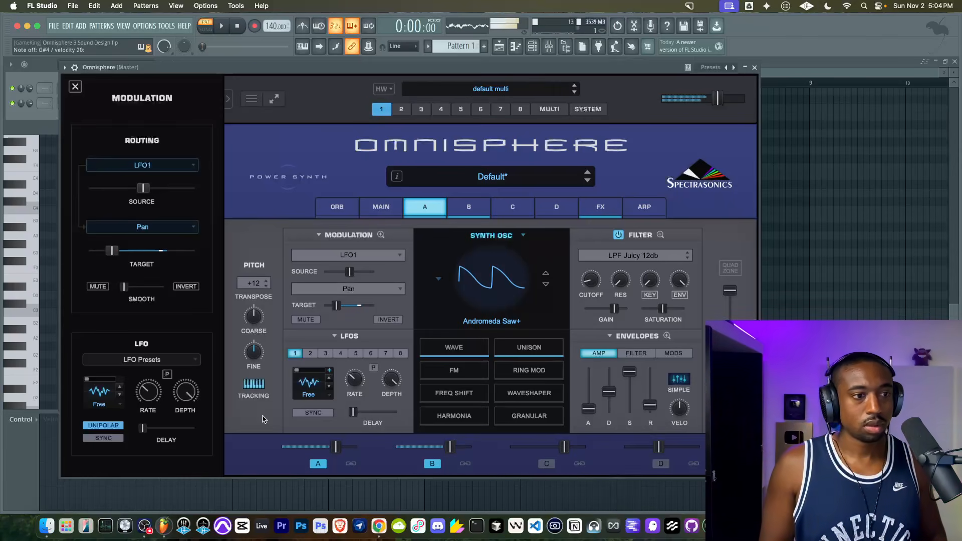
click(253, 283)
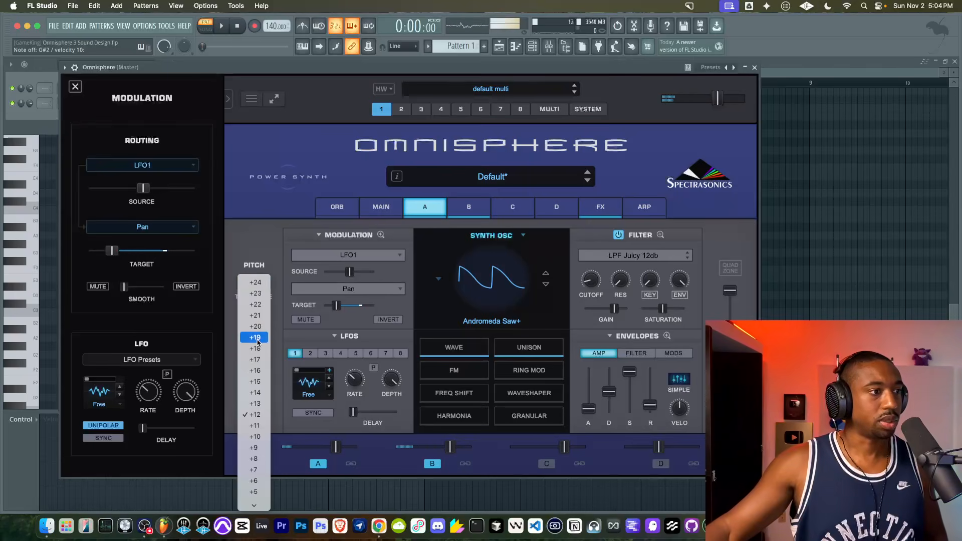
click(257, 286)
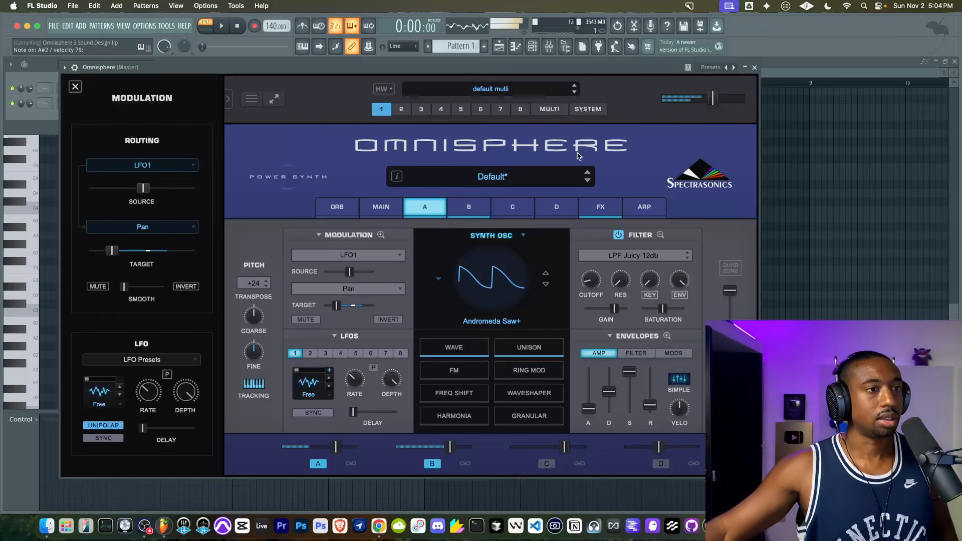
- Remove both Velvet Verb effects from the aux effects rack
click(600, 207)
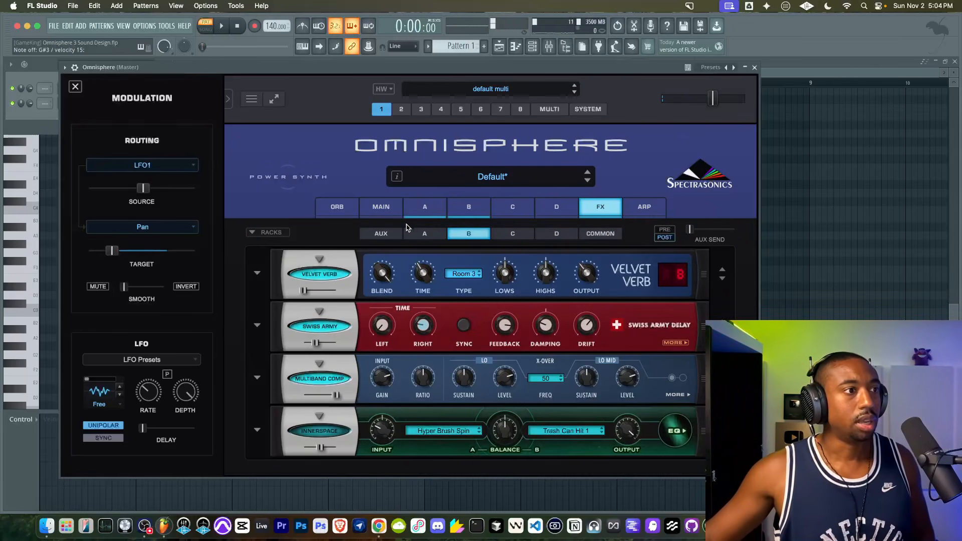
click(396, 234)
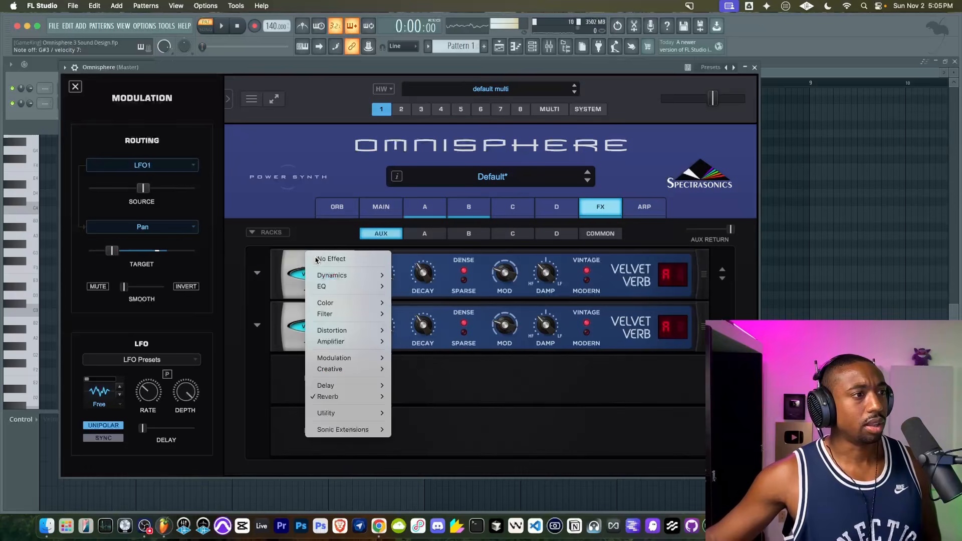
click(326, 275)
mouse_move(329, 275)
click(331, 259)
click(321, 281)
click(296, 289)
click(313, 312)
click(323, 311)
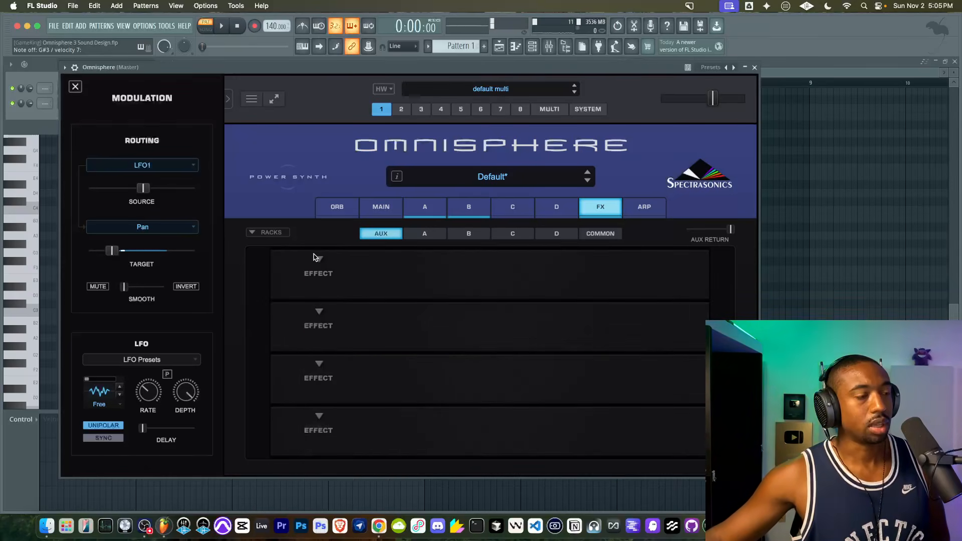
- Add the Sky Verb from the Sonic Extensions to the first slot of the aux rack
click(315, 259)
mouse_move(345, 369)
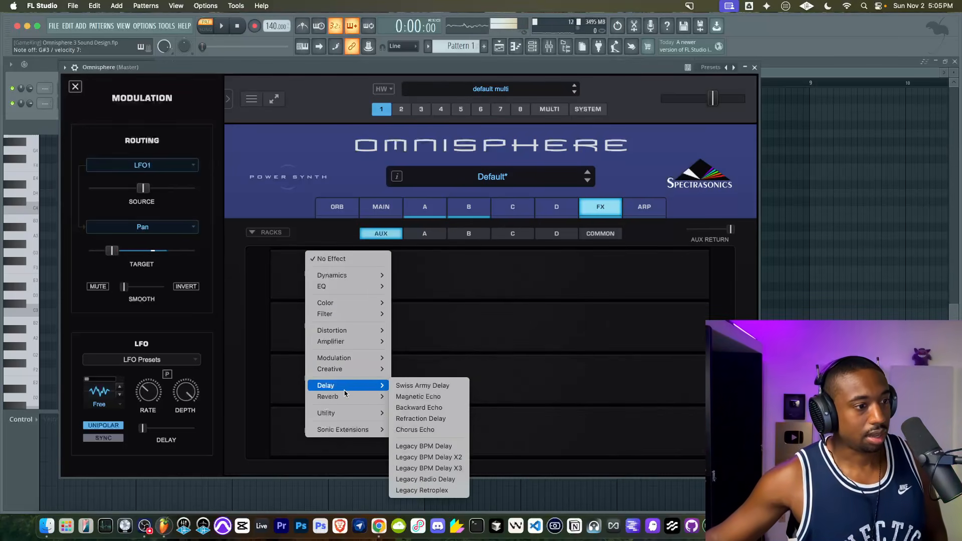
mouse_move(346, 399)
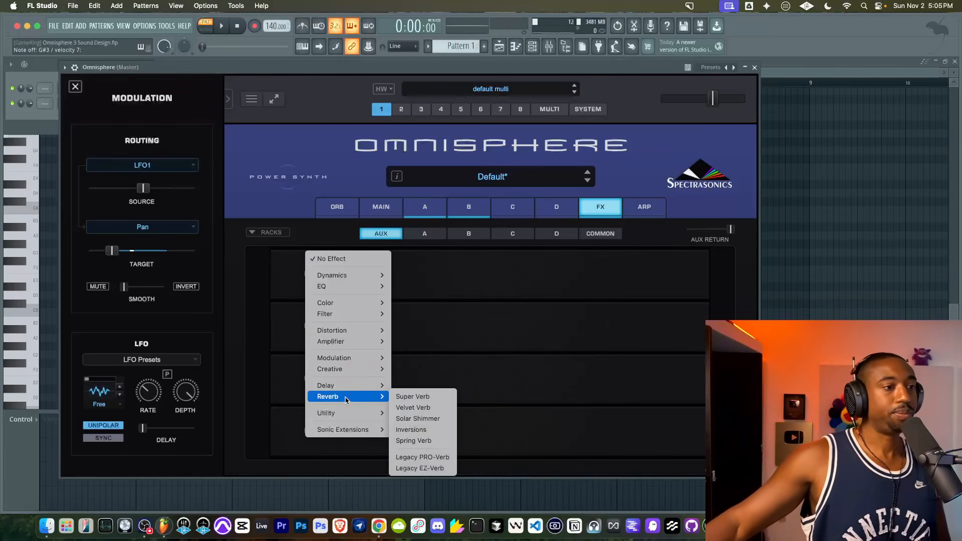
mouse_move(350, 434)
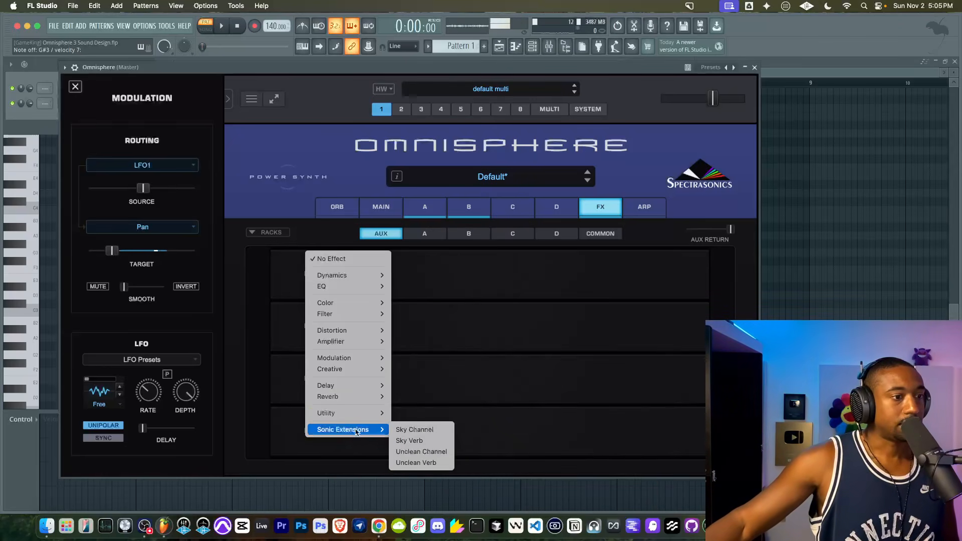
click(409, 440)
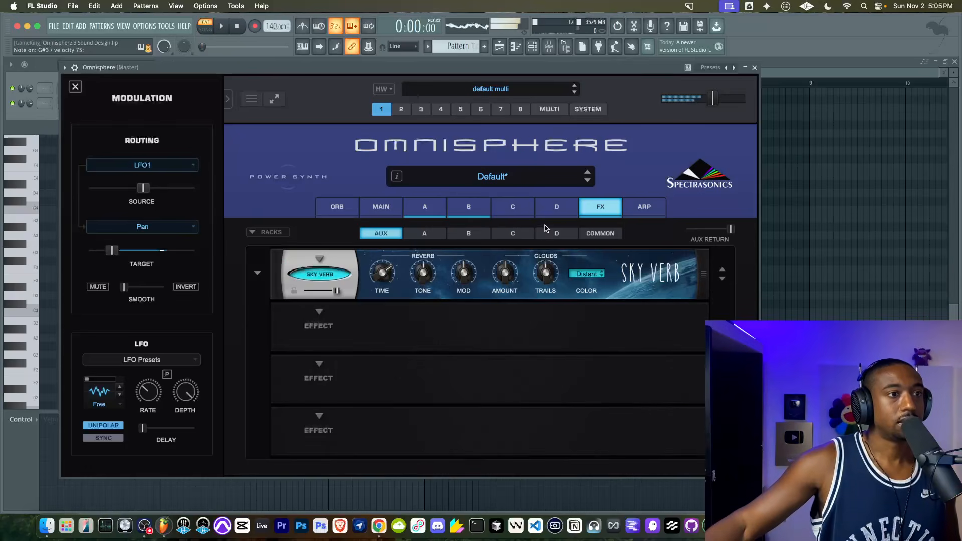
- Raise the common effects rack's aux send to slightly above half
click(584, 236)
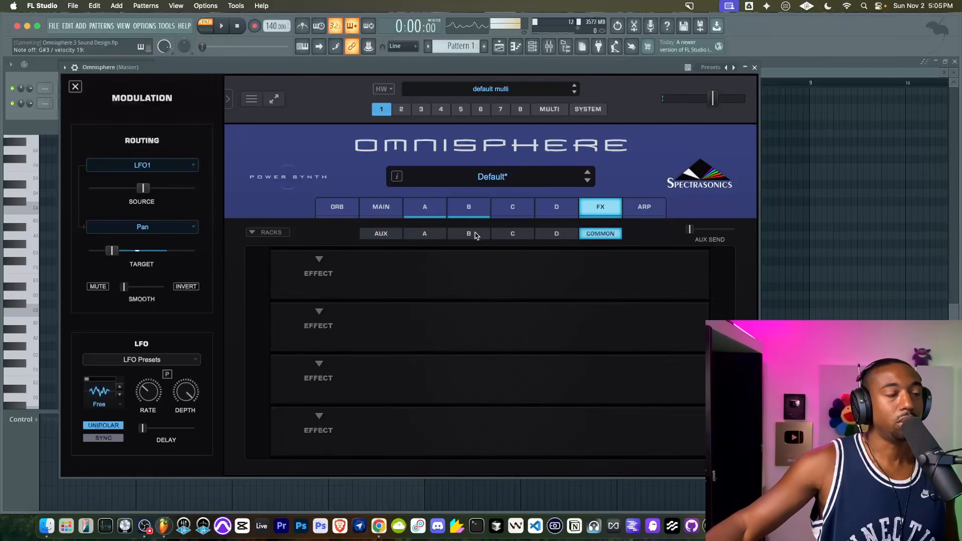
drag(684, 229, 715, 229)
- Add the Stomp Comp Pedal from the dynamics effects to the second slot of the aux rack
click(384, 234)
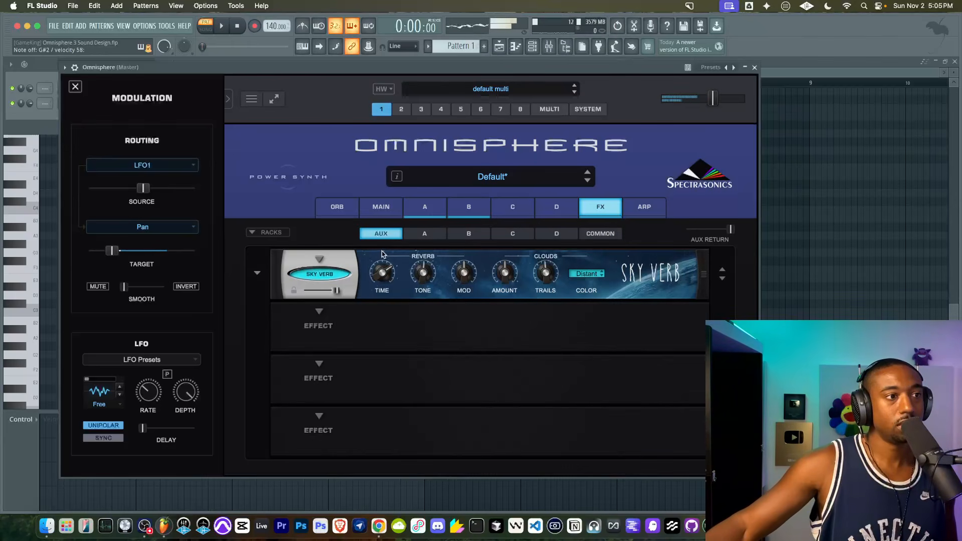
click(328, 312)
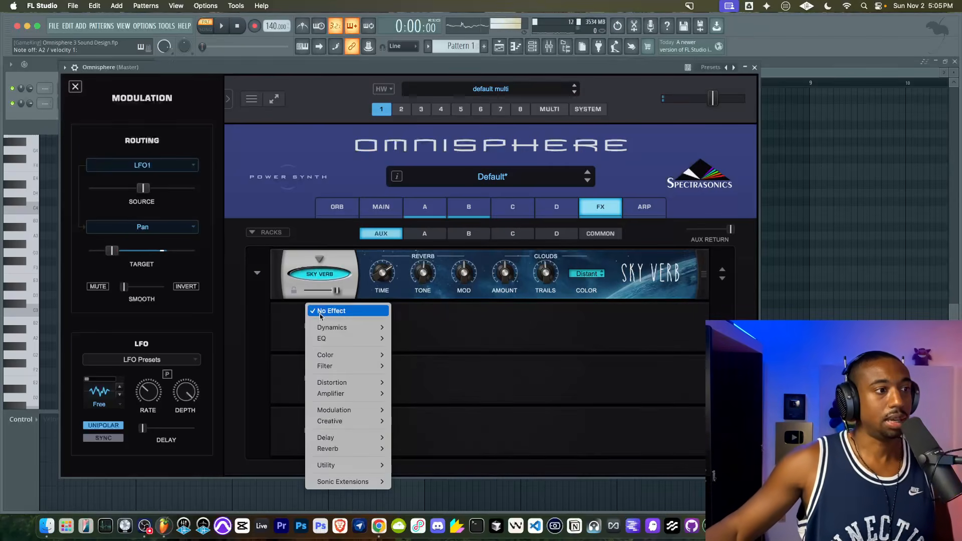
mouse_move(346, 327)
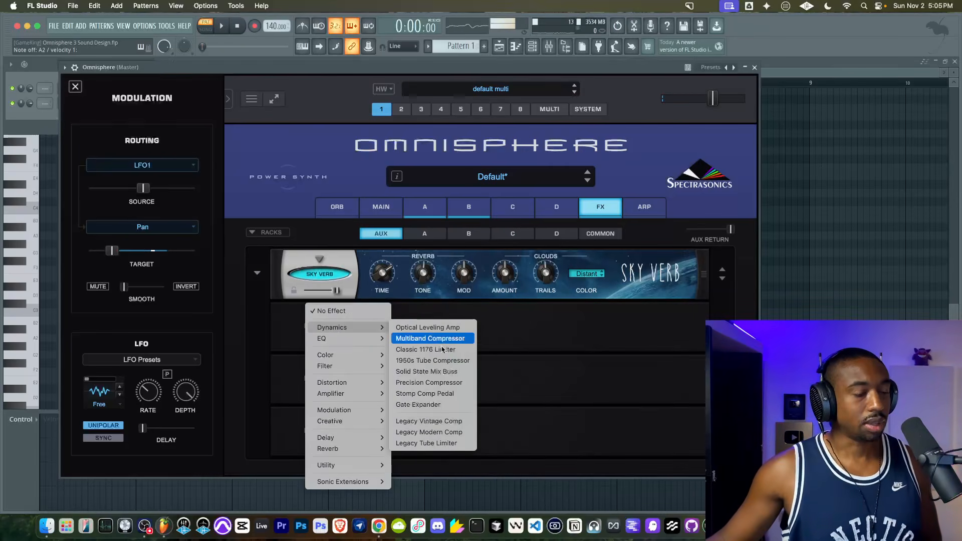
click(428, 393)
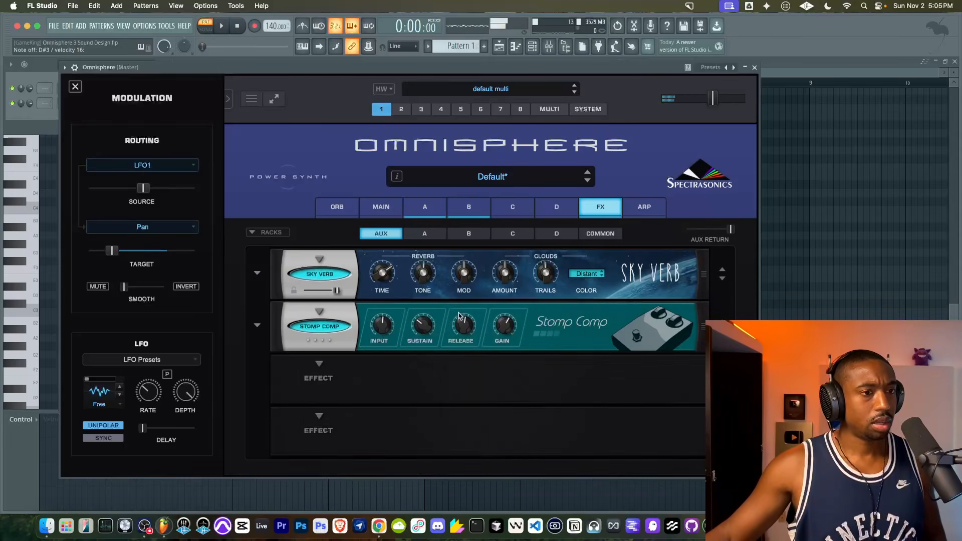
- Lower the common effects rack's aux send to about a quarter
click(601, 233)
drag(713, 230, 696, 233)
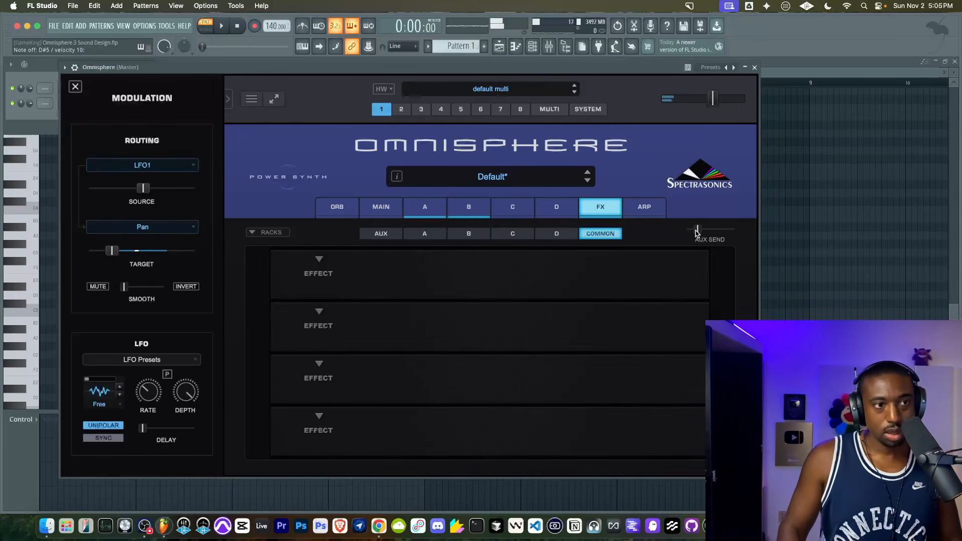
- Turn off unison on the oscillators of layer B and layer A
click(466, 205)
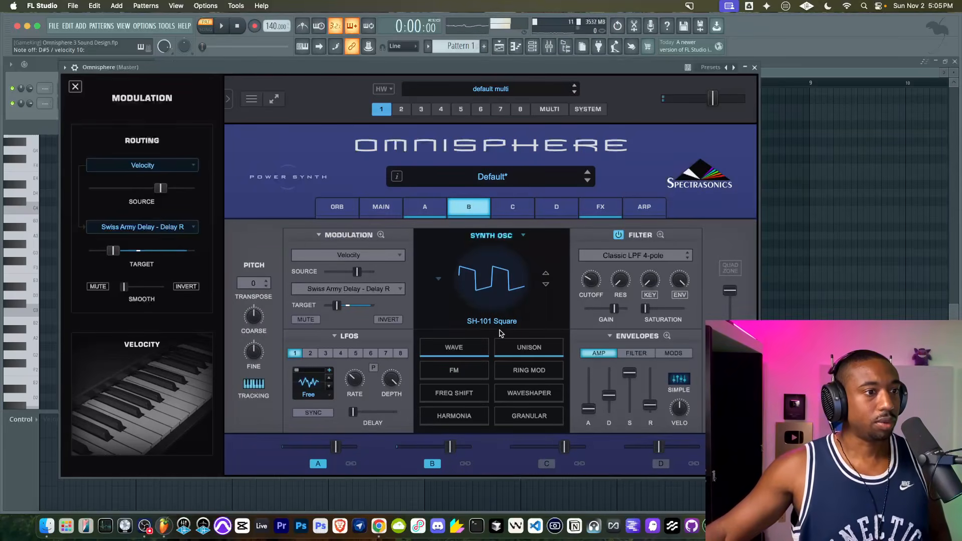
click(530, 349)
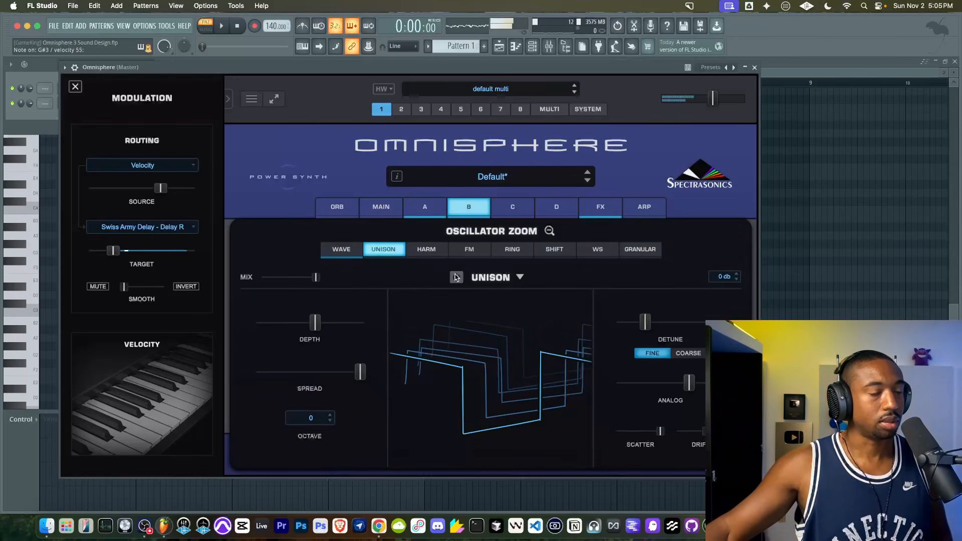
click(471, 210)
click(424, 206)
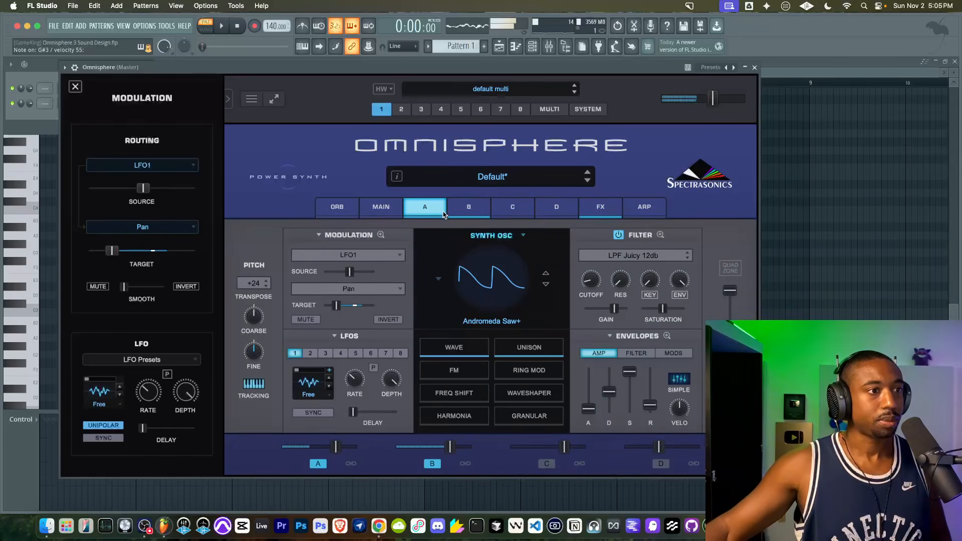
click(517, 346)
click(549, 230)
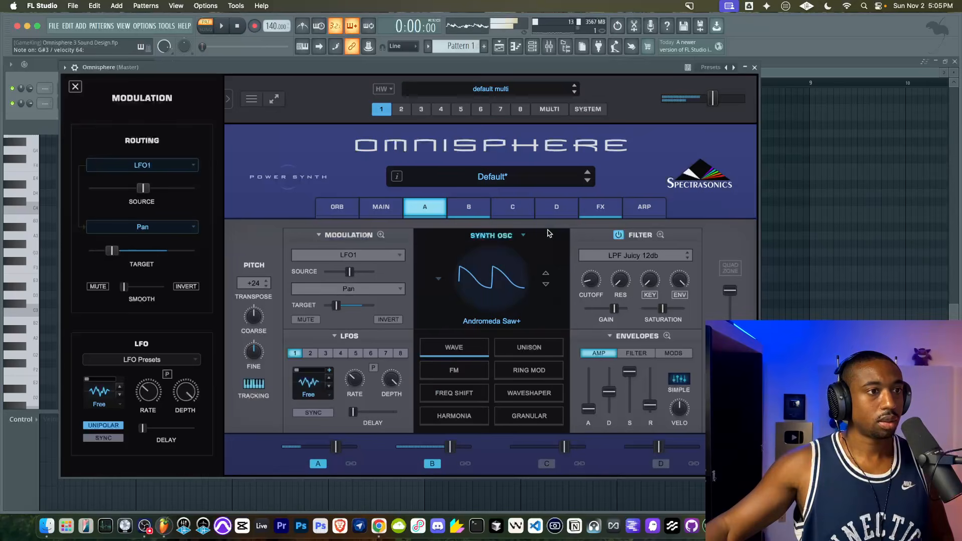
- Transpose layer B to +12 with layer A temporarily muted, and lower layer B's level to just under half
click(468, 207)
click(435, 208)
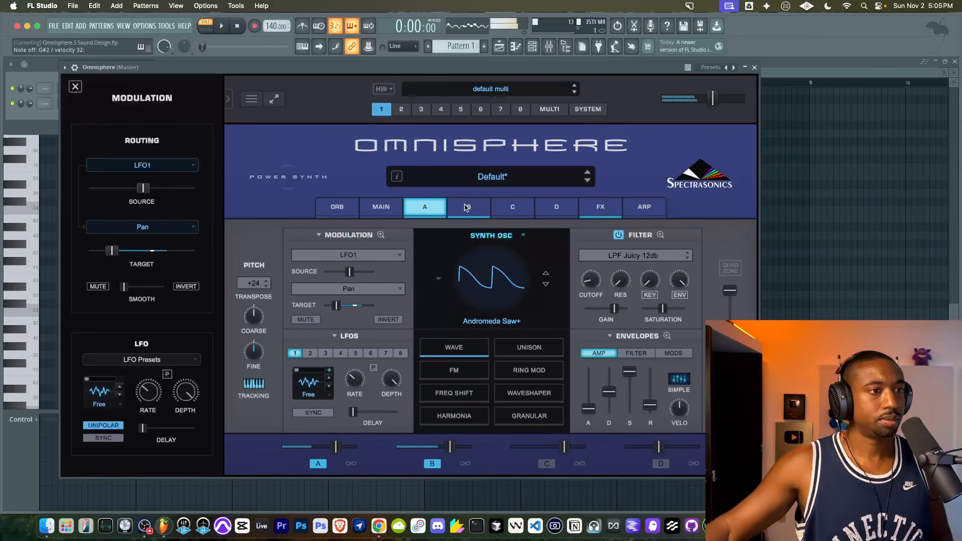
click(431, 469)
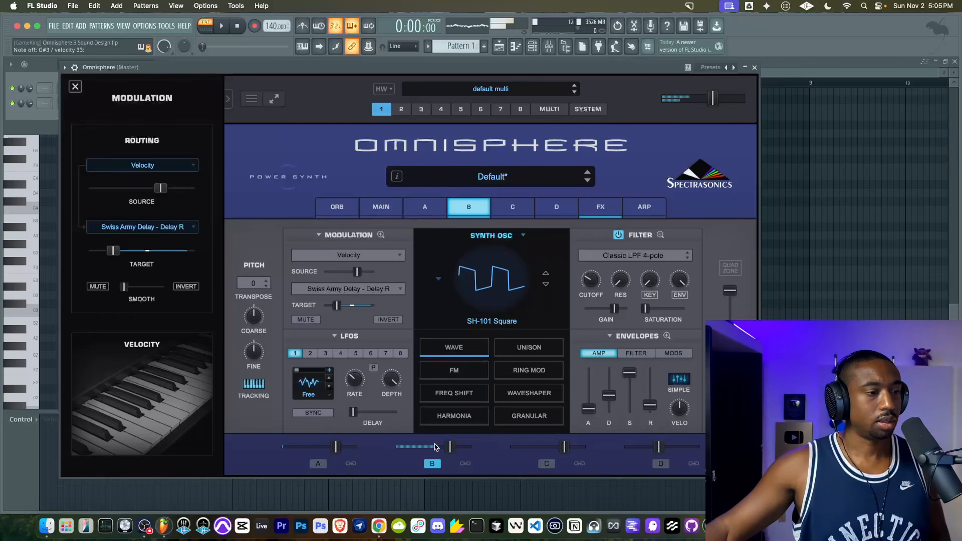
click(258, 283)
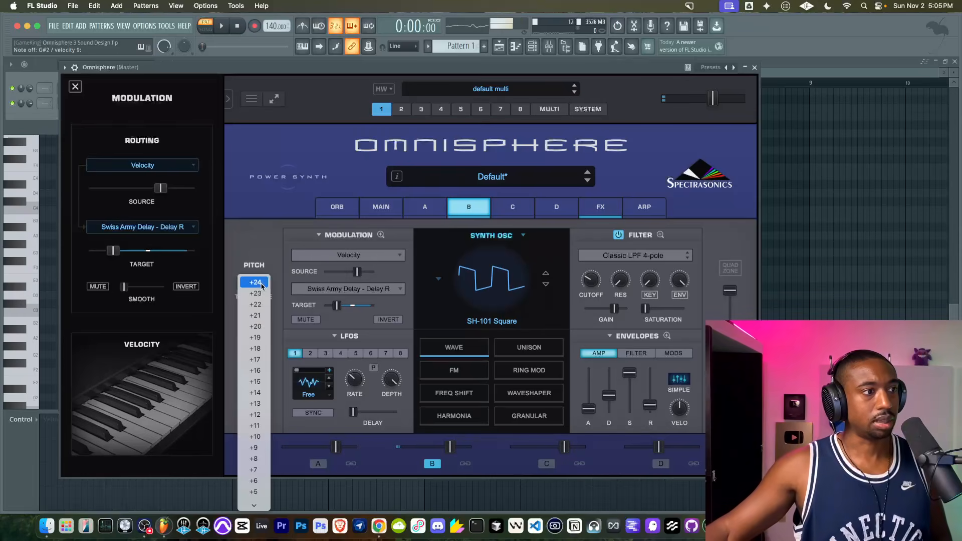
click(255, 327)
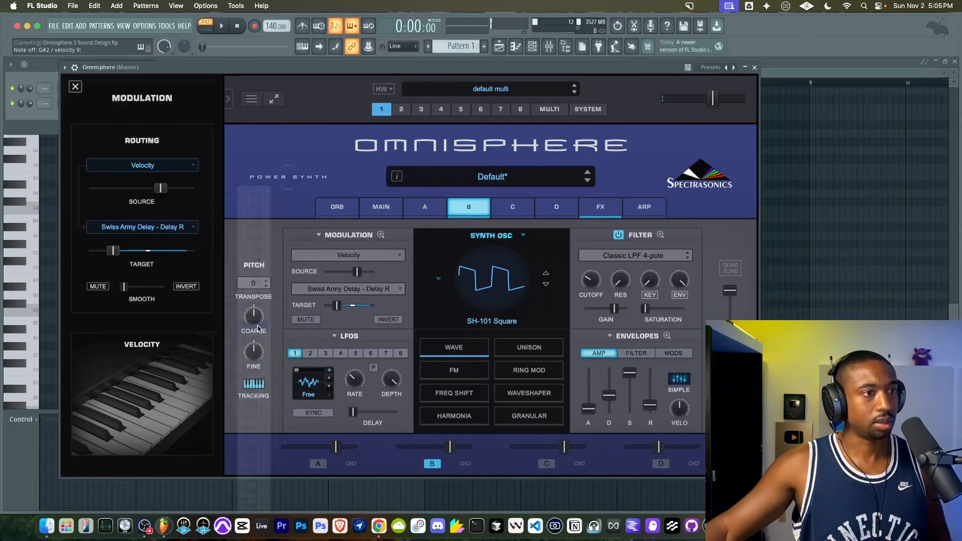
click(318, 463)
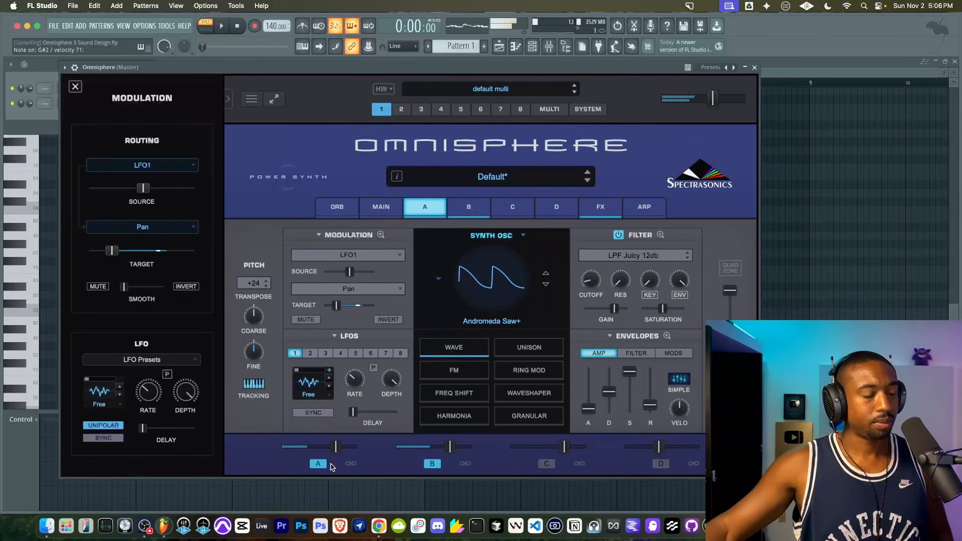
drag(450, 446, 430, 448)
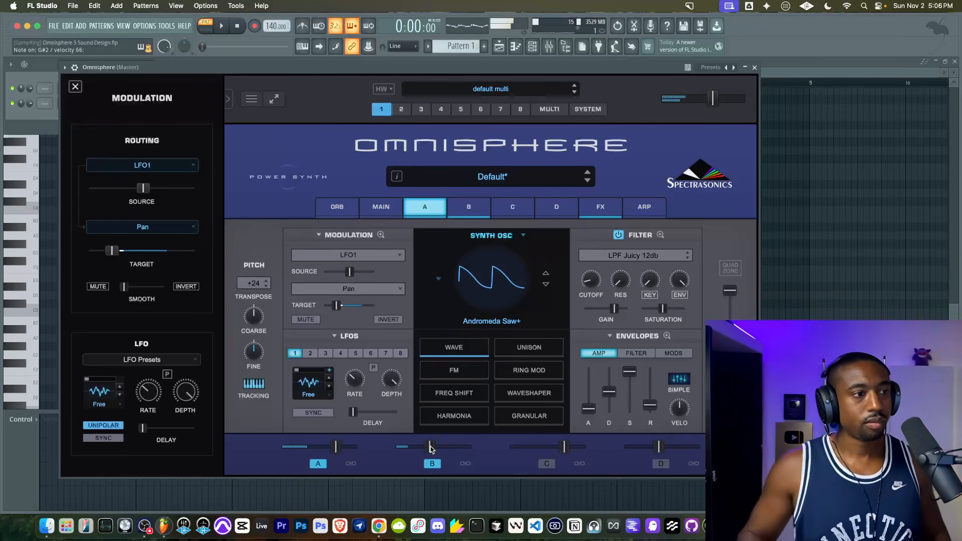
- Turn unison back on for the oscillators of layer A and layer B
click(501, 349)
click(457, 278)
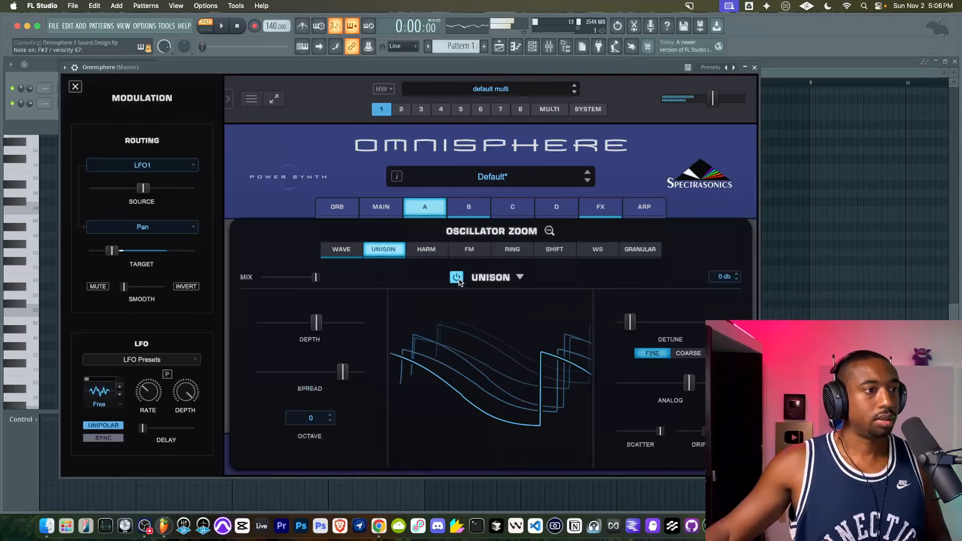
click(549, 230)
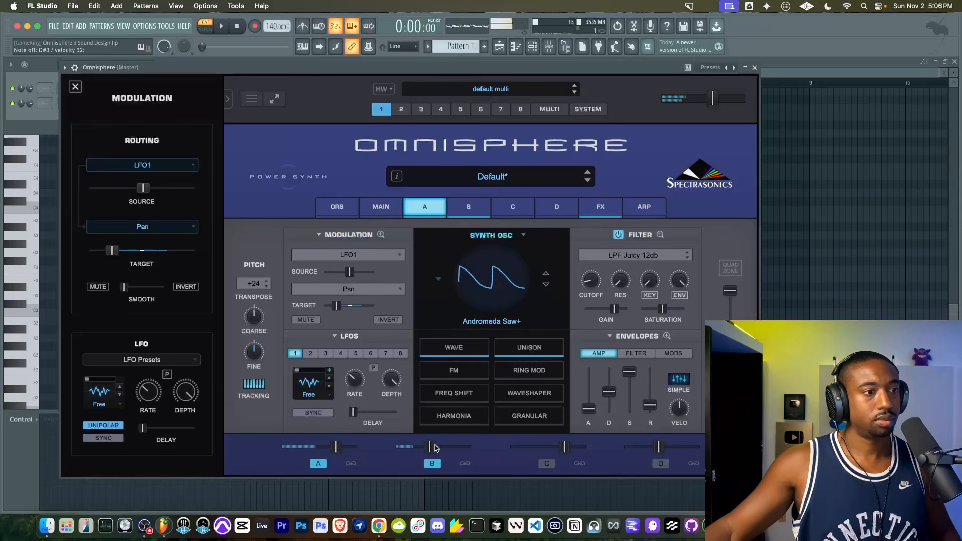
click(477, 207)
click(524, 347)
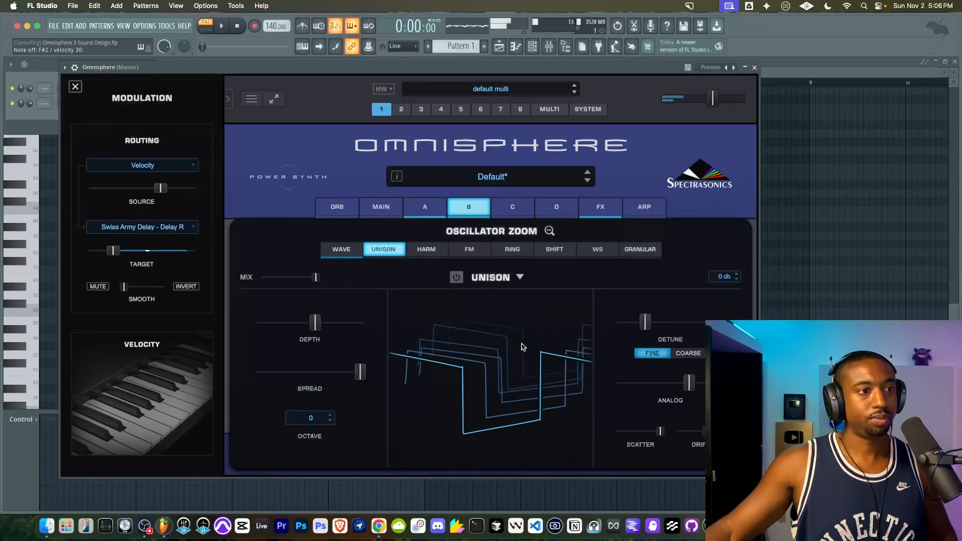
click(457, 277)
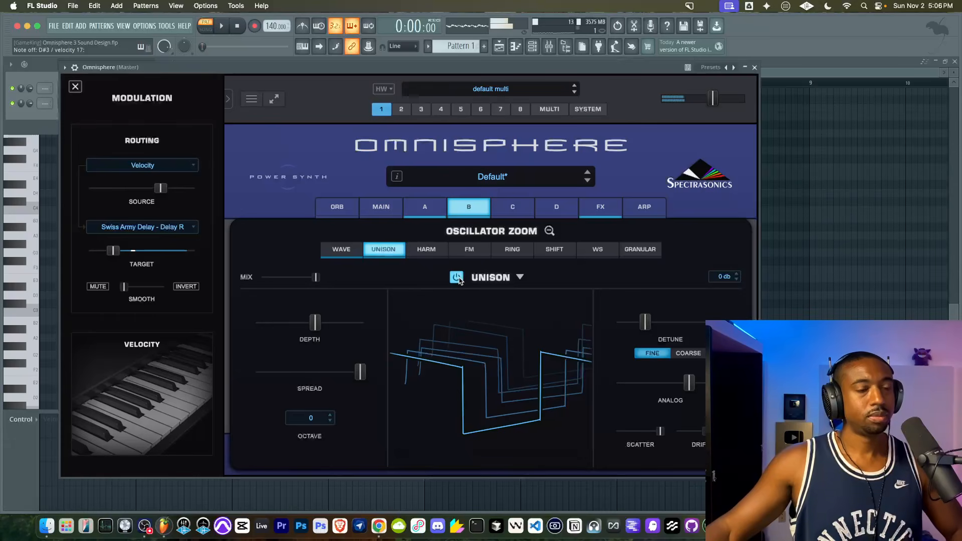
click(548, 231)
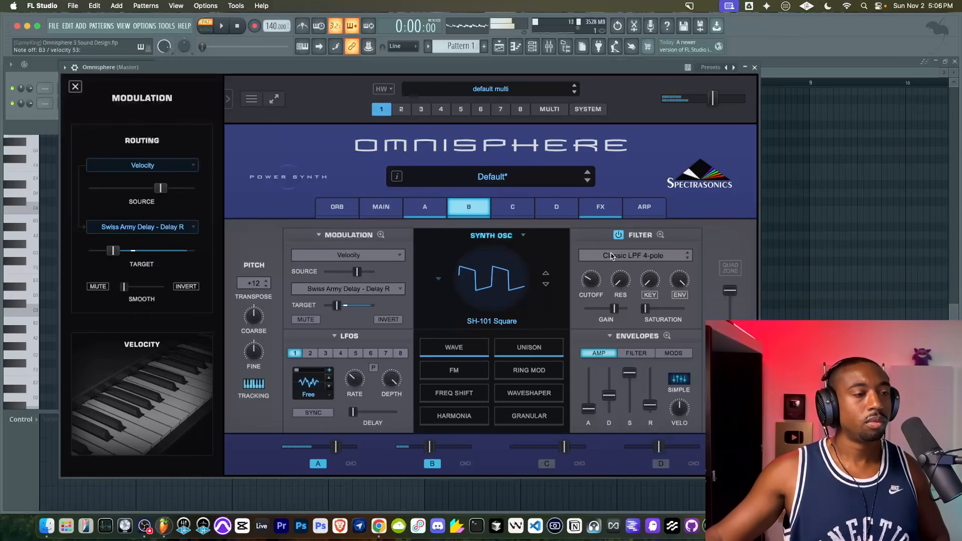
- Reduce the filter envelope amount on layers B and A
click(432, 208)
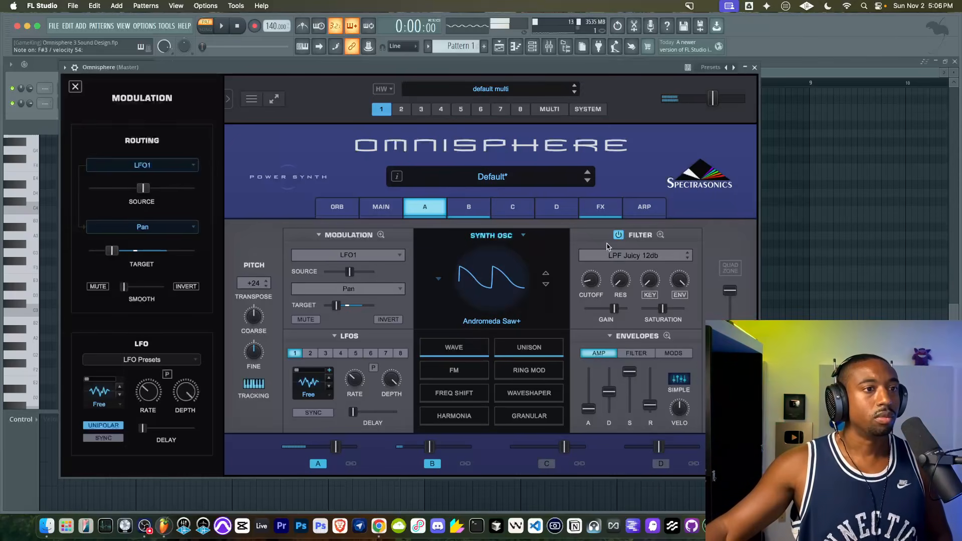
click(480, 208)
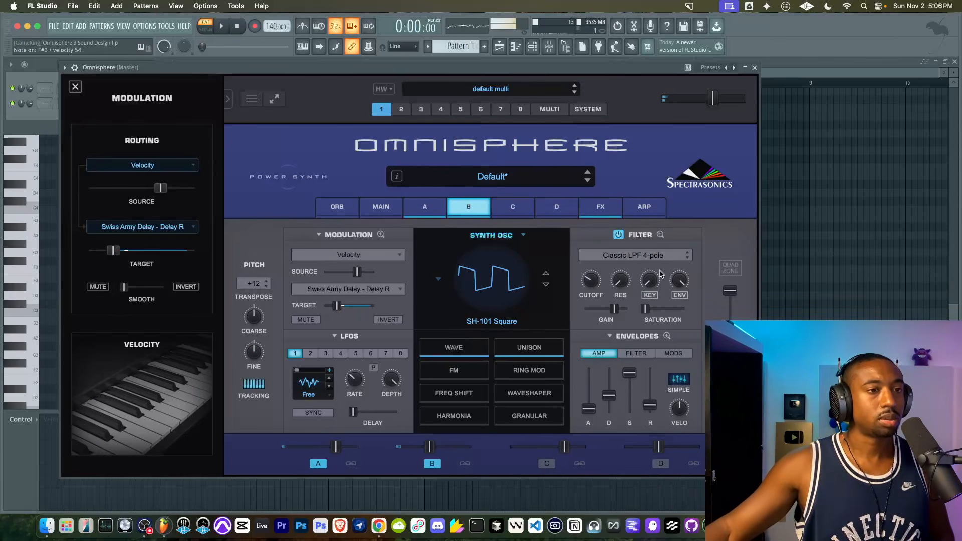
click(445, 210)
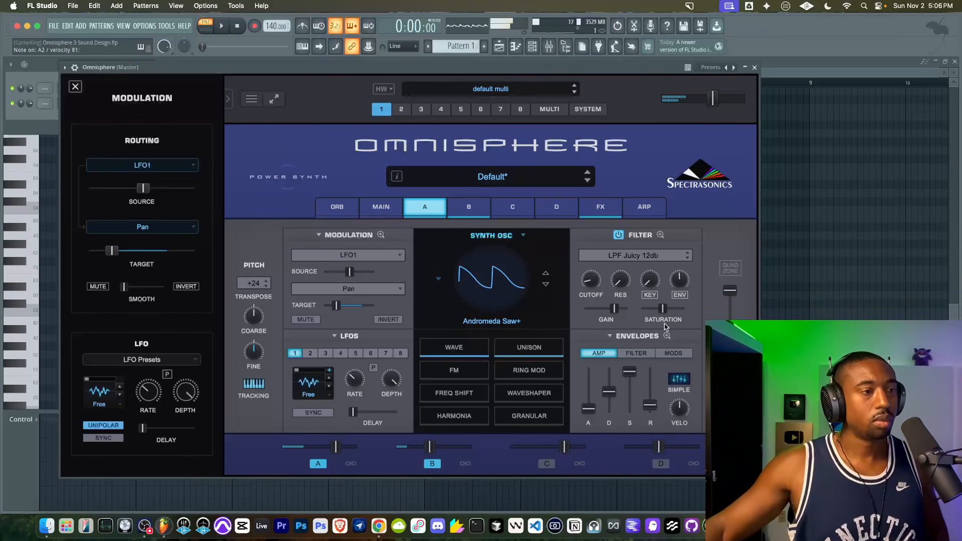
click(465, 205)
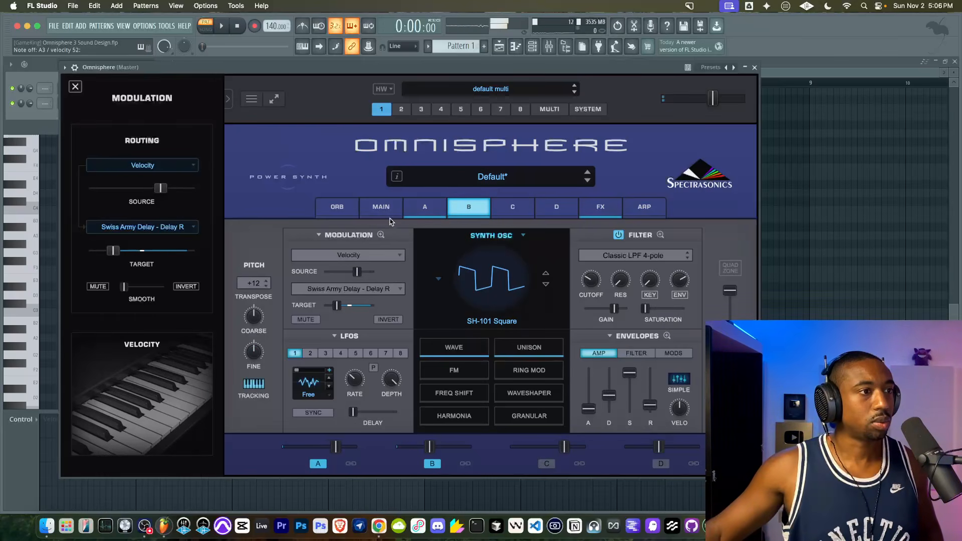
- Set layer A's transpose to 0
click(424, 206)
click(253, 283)
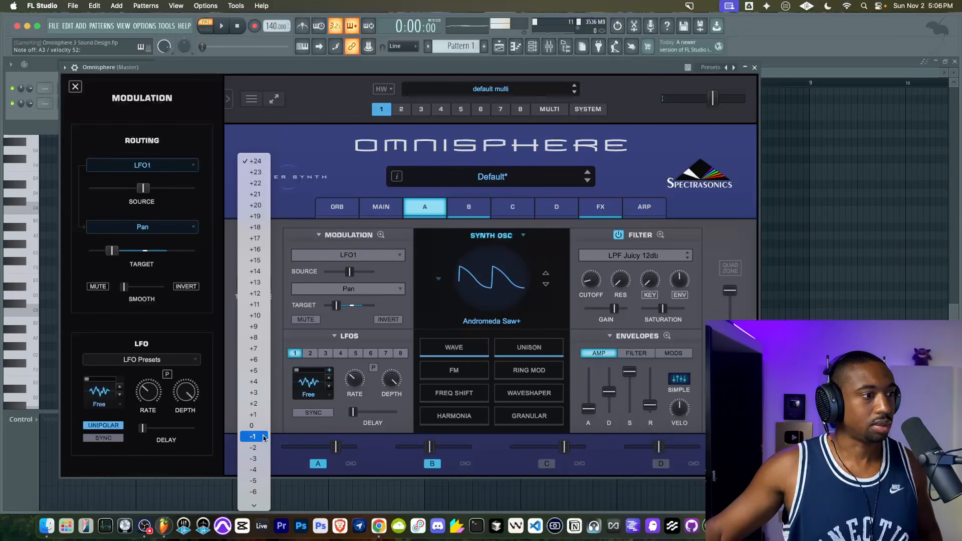
click(262, 426)
- Try different transpositions on layer B, including +12 and +24
click(469, 205)
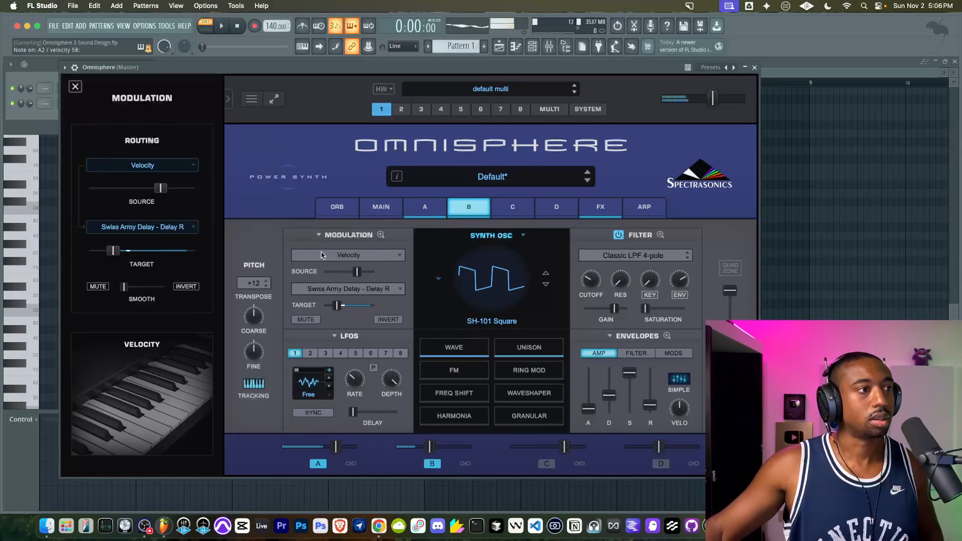
click(258, 286)
click(257, 458)
click(267, 284)
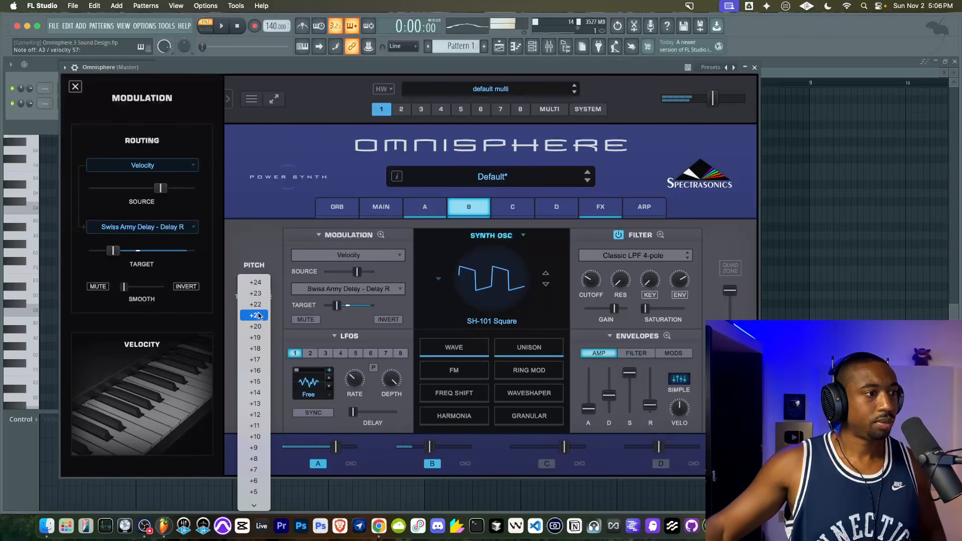
click(255, 414)
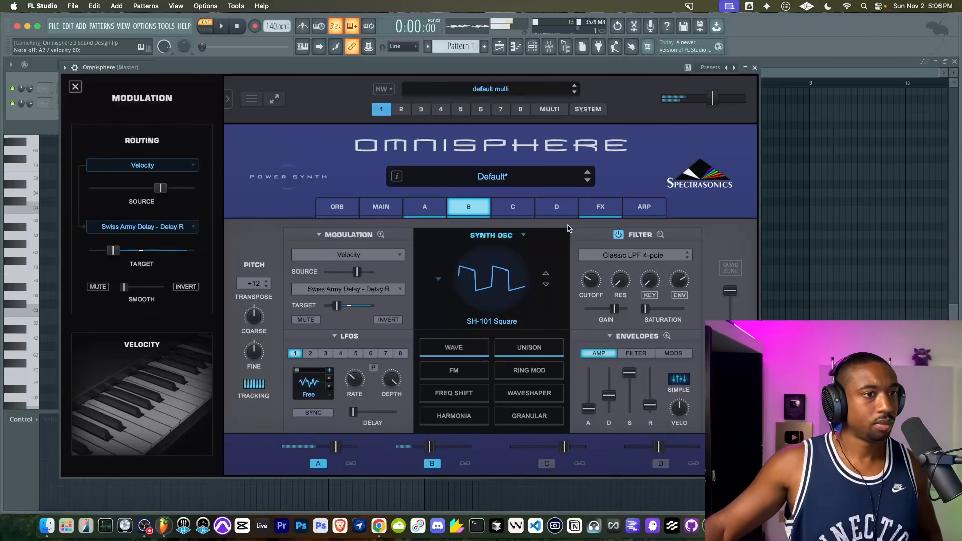
click(253, 283)
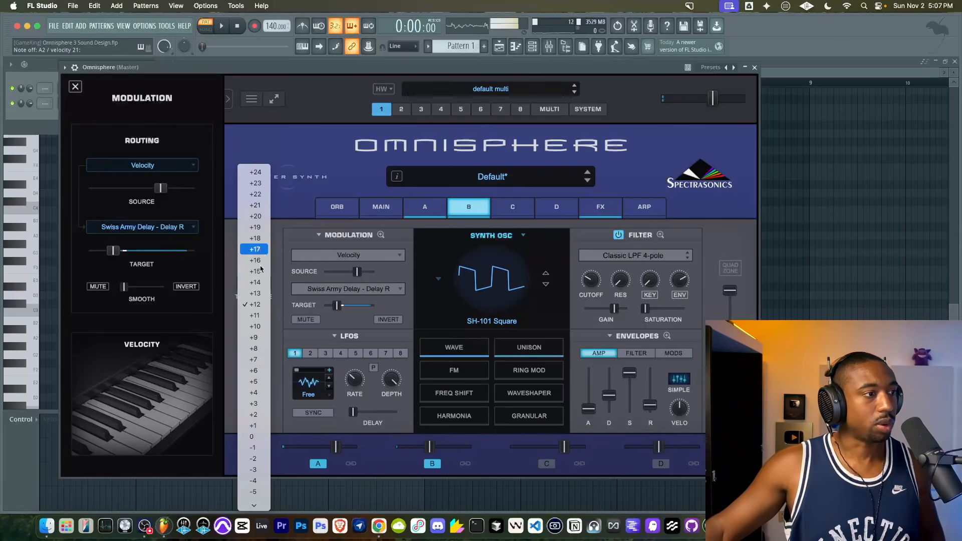
click(255, 172)
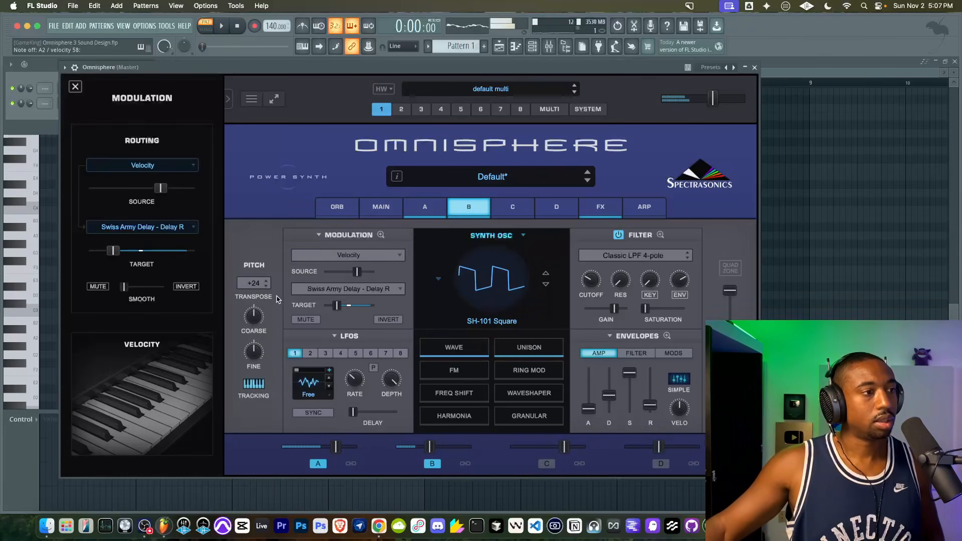
- Set layer B's transpose to 0
click(255, 284)
scroll(255, 348, down, 5)
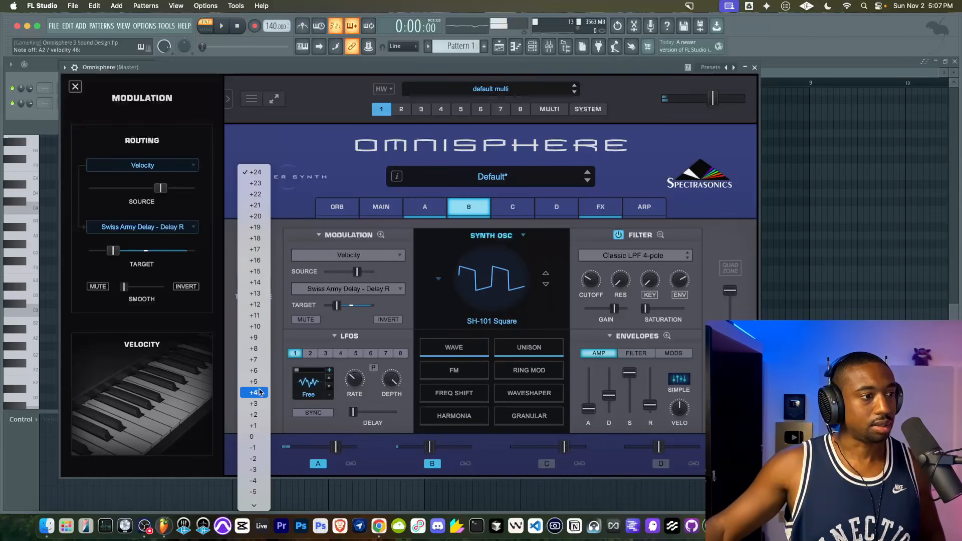
click(255, 430)
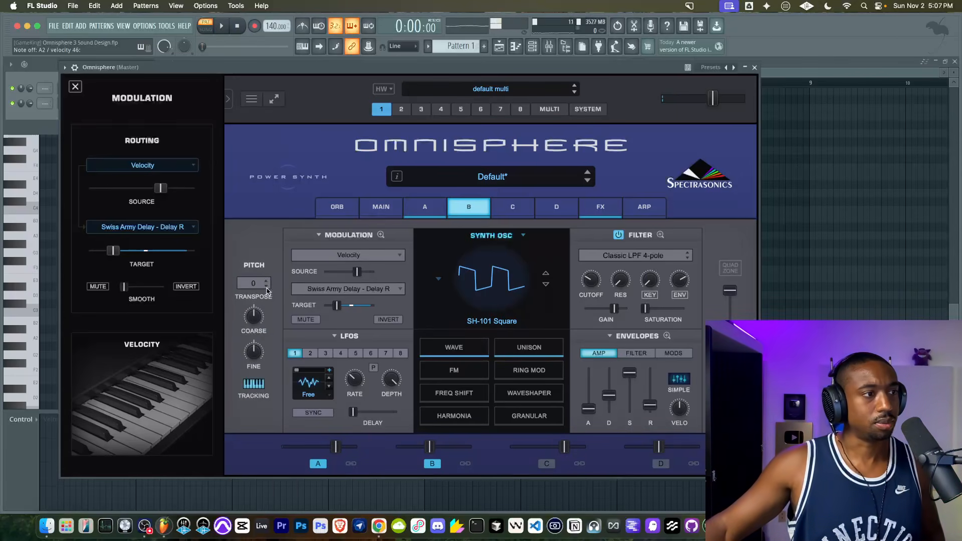
- Lower layer B's filter cutoff slightly and raise the filter envelope amount back to full on layers A and B
drag(596, 282, 591, 268)
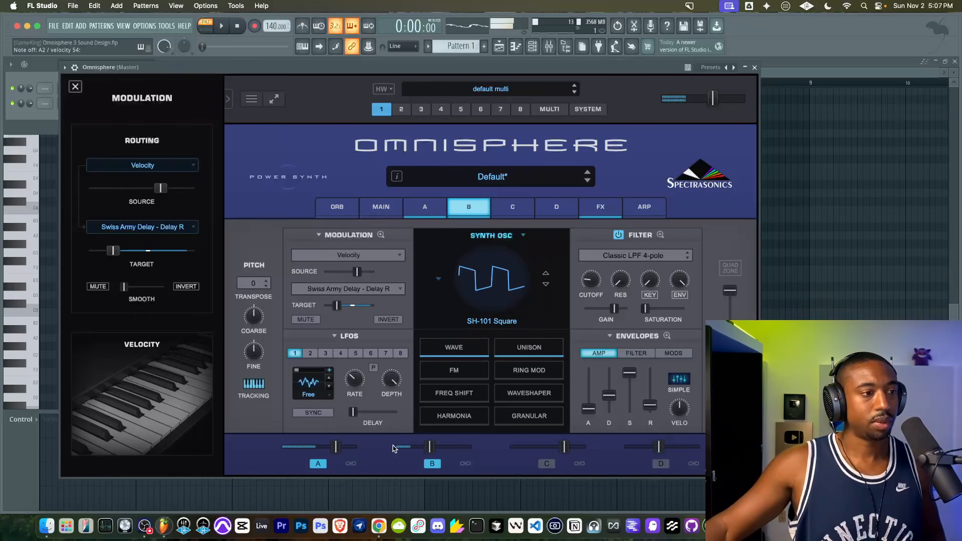
click(428, 207)
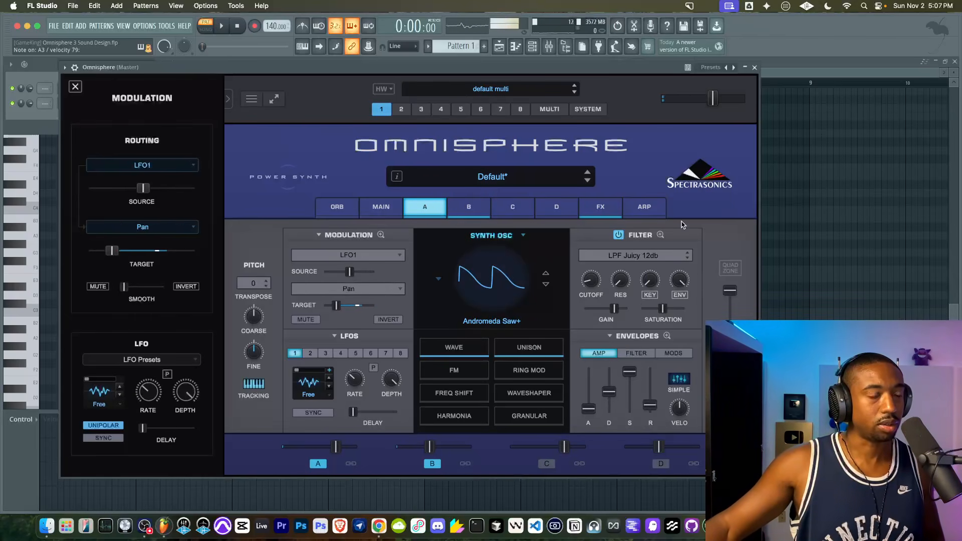
click(469, 209)
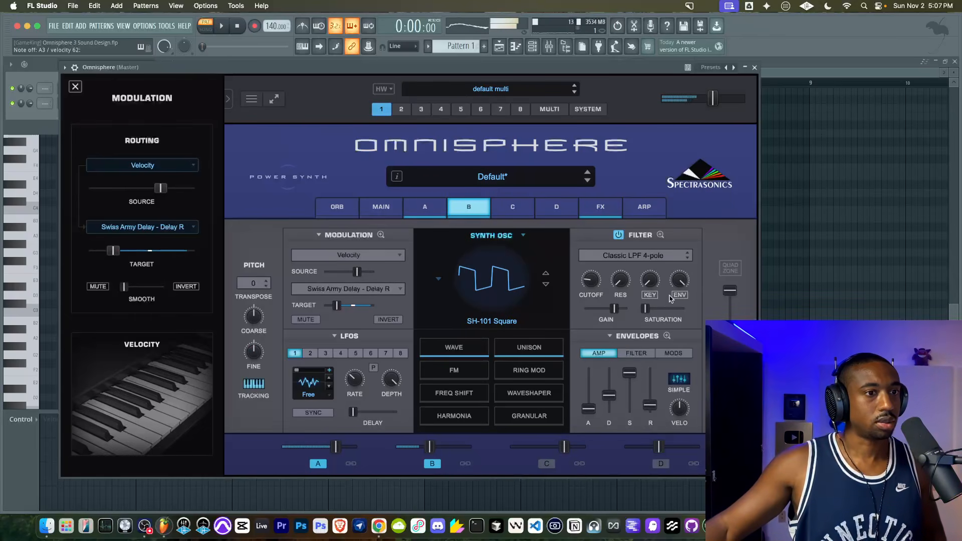
- Mute layer A and bypass the Velvet Verb, Innerspace, Multiband Comp and Swiss Army Delay effects on layer B
click(317, 464)
click(600, 207)
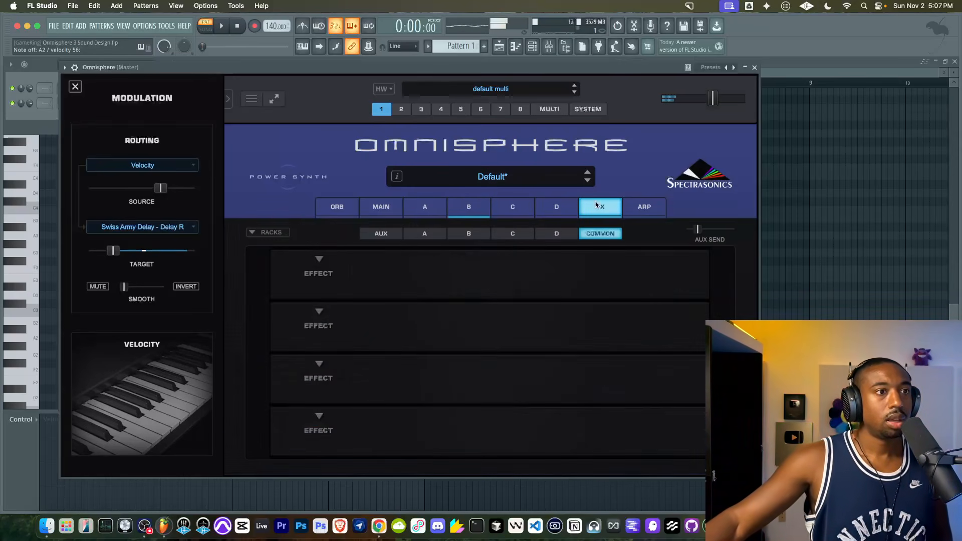
click(323, 277)
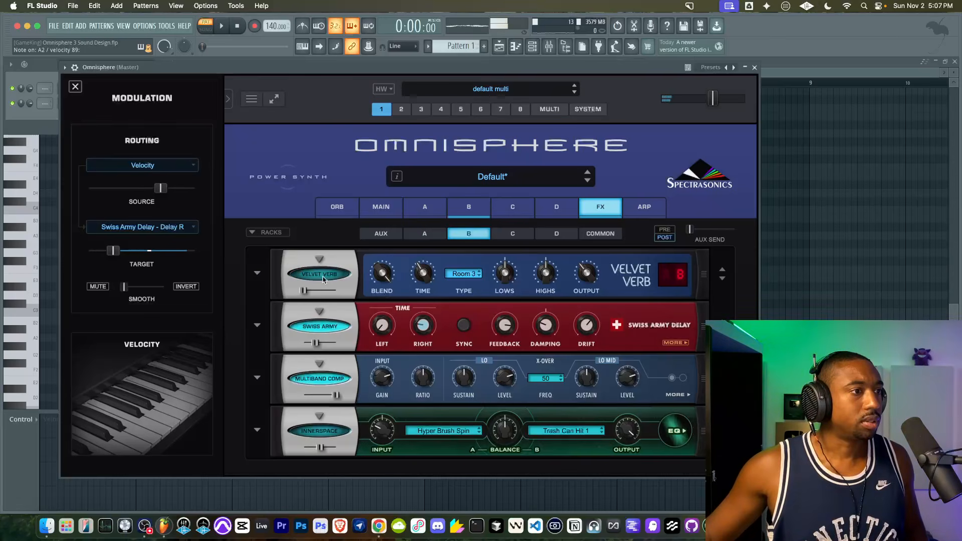
click(332, 379)
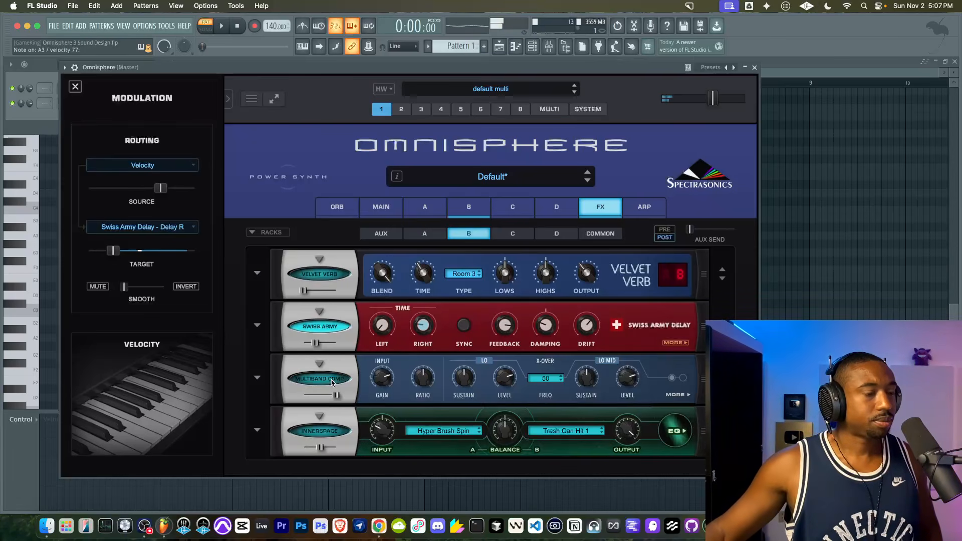
click(325, 329)
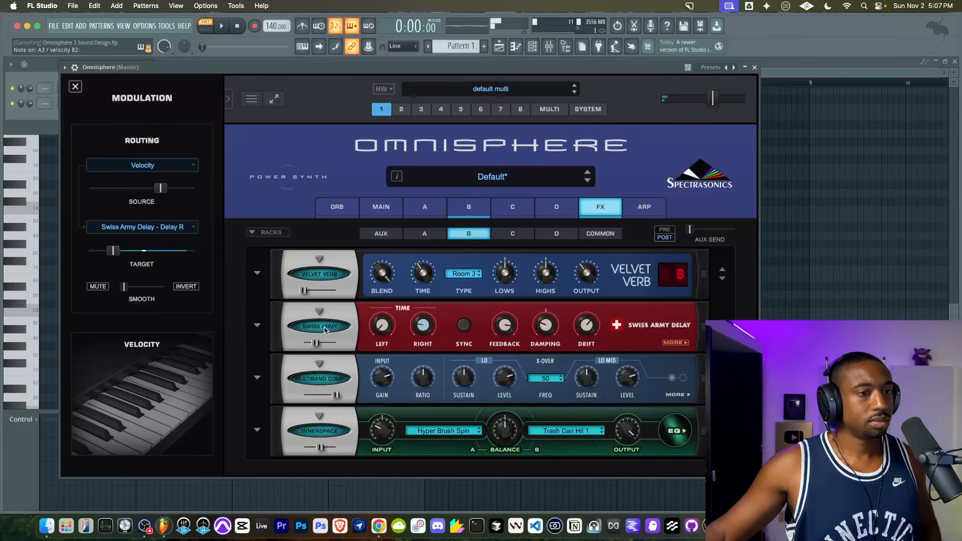
- Raise layer B's level slightly in the mixer and set its transpose to +24
click(325, 329)
click(464, 219)
click(545, 287)
click(545, 286)
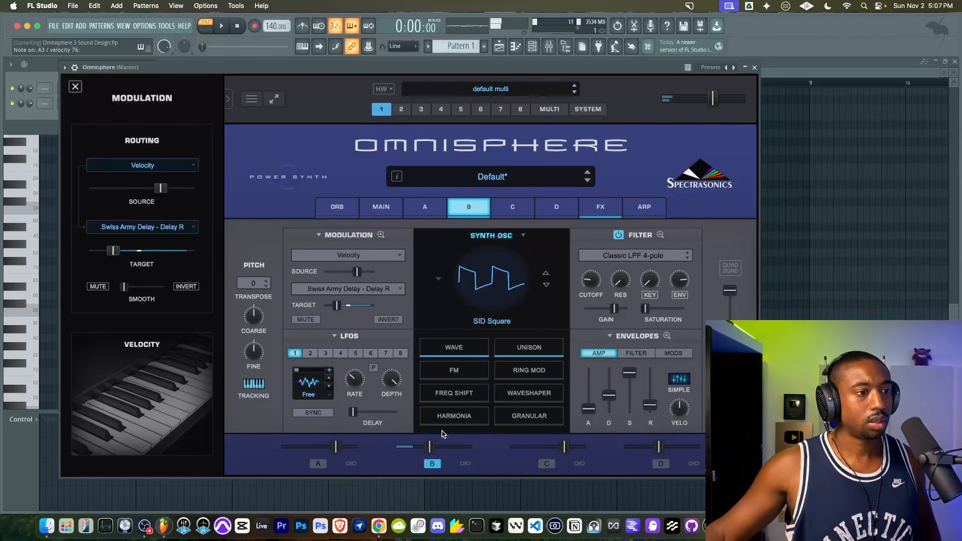
drag(429, 447, 440, 446)
click(263, 279)
click(255, 282)
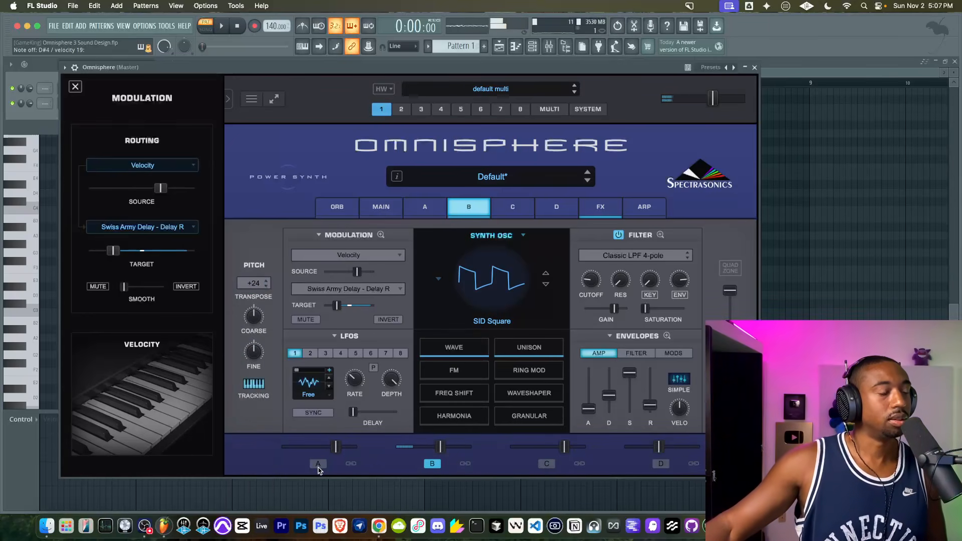
- Enable Quadzone in notes mode and restrict the SID Square layer to notes from C5 upward
click(730, 267)
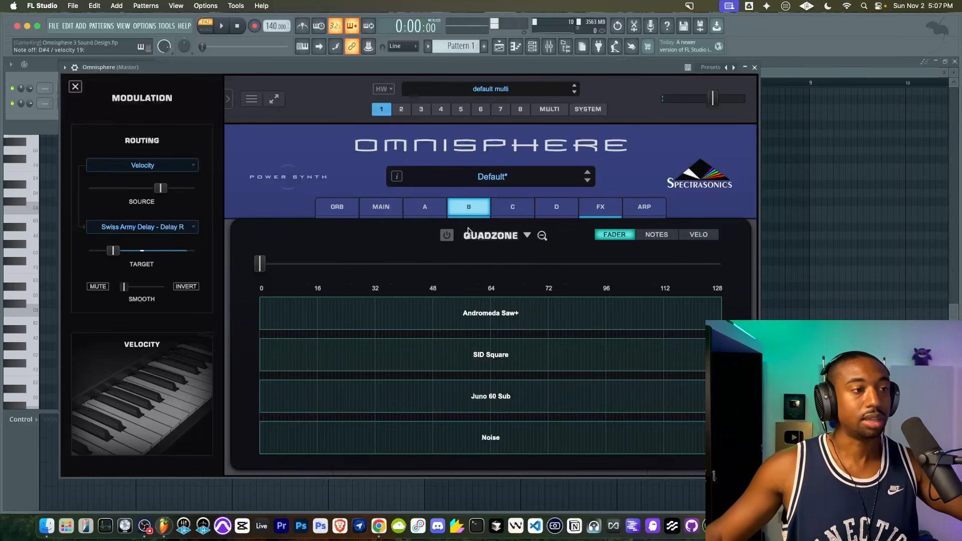
click(443, 236)
click(662, 235)
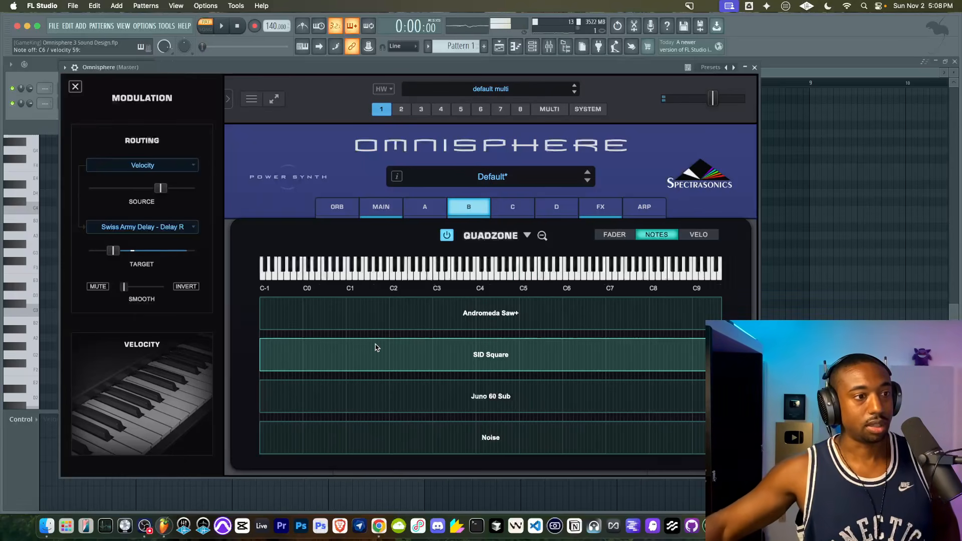
drag(264, 363, 505, 355)
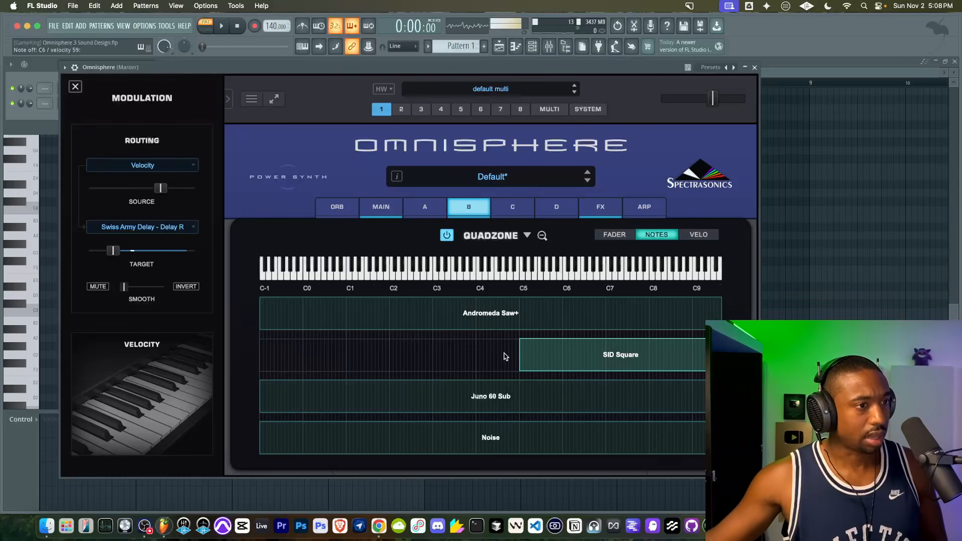
click(620, 235)
click(698, 234)
click(656, 235)
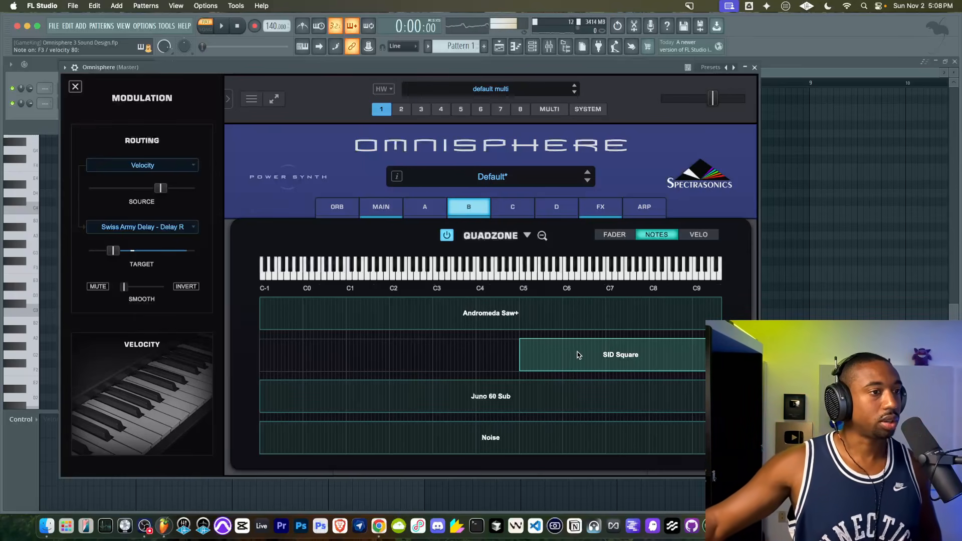
- Return to layer B's oscillator settings and reset its transpose to 0
click(430, 207)
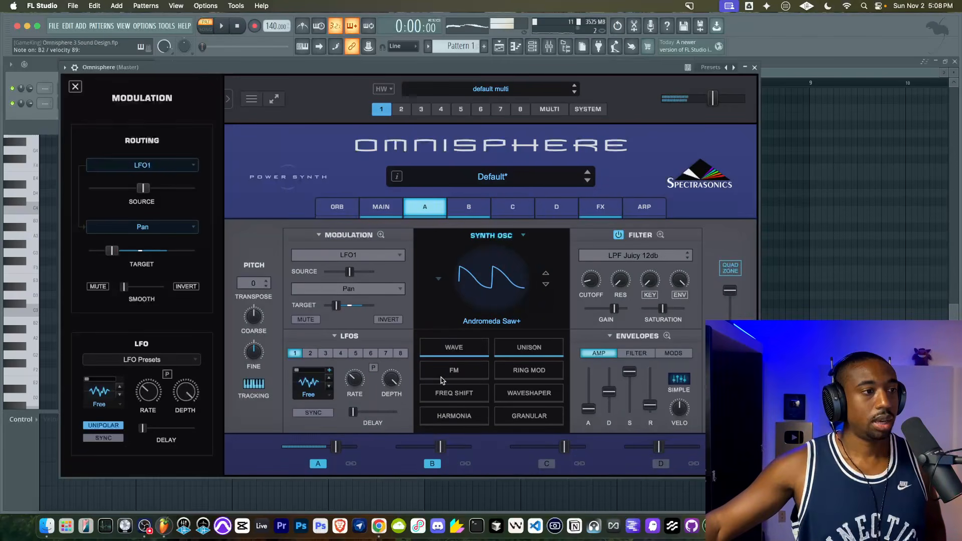
click(454, 205)
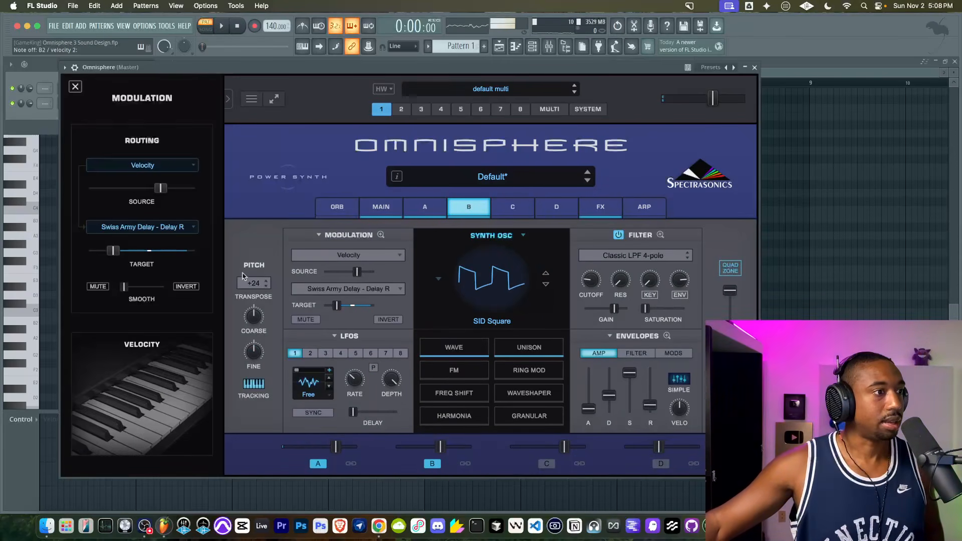
click(253, 283)
click(252, 469)
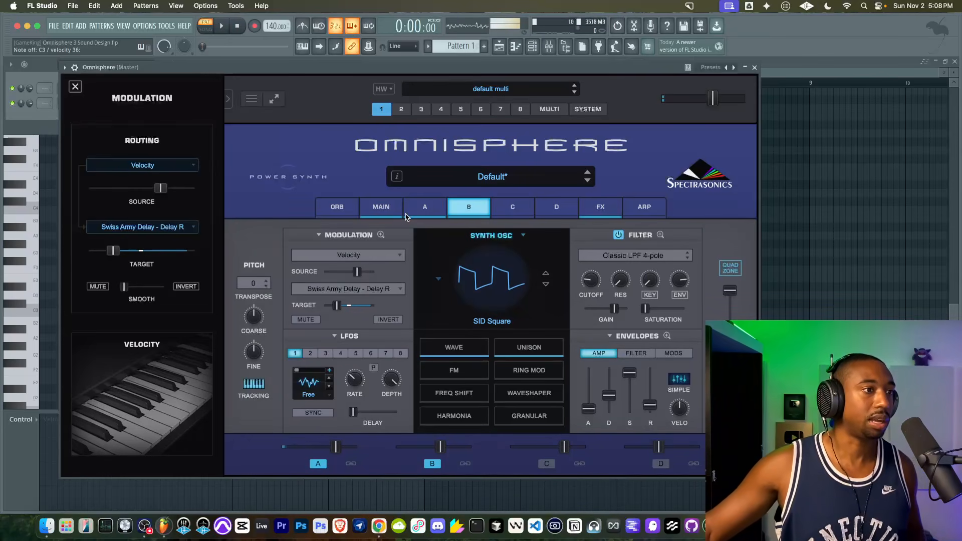
- End the Andromeda Saw+ note zone in Quadzone at C6 with a fade-out starting at C5, and raise the master level slightly
click(729, 268)
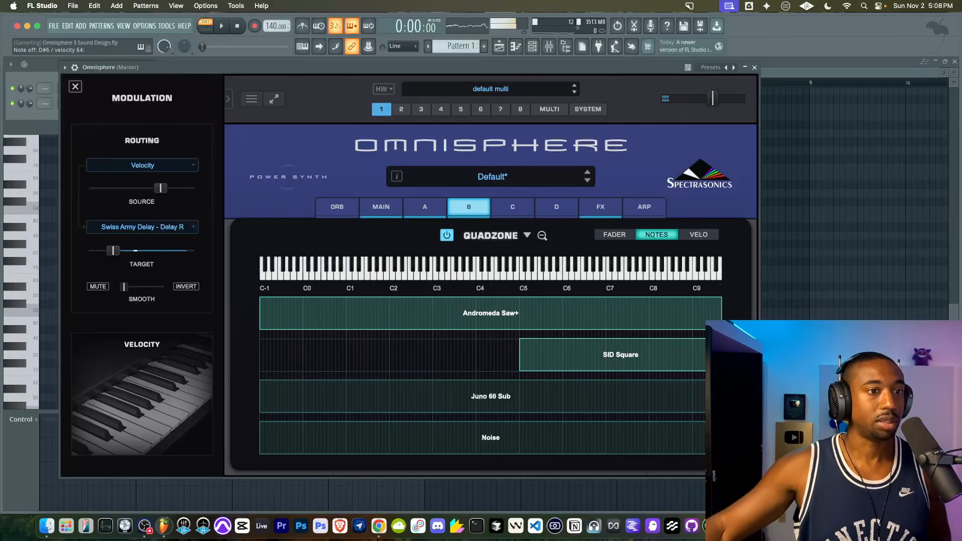
drag(710, 328, 509, 330)
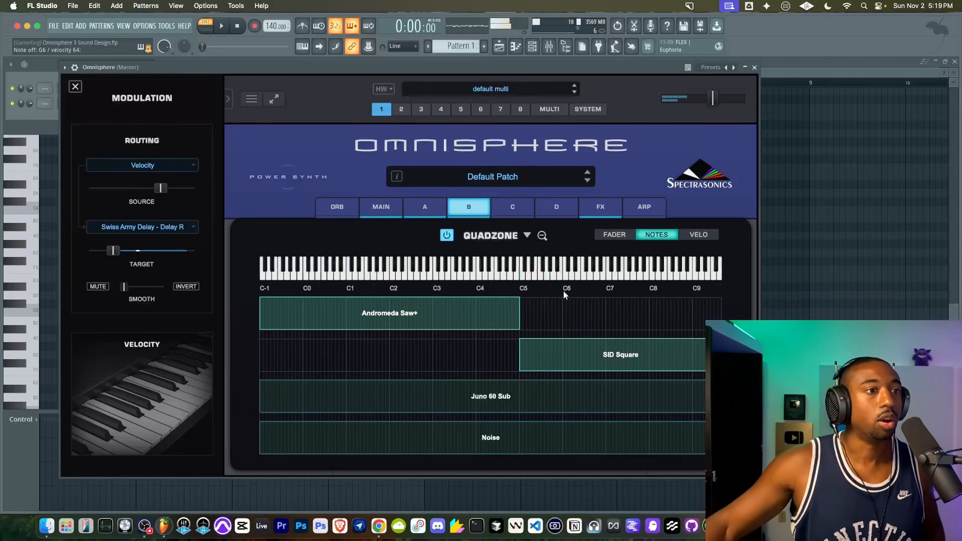
drag(519, 330, 603, 337)
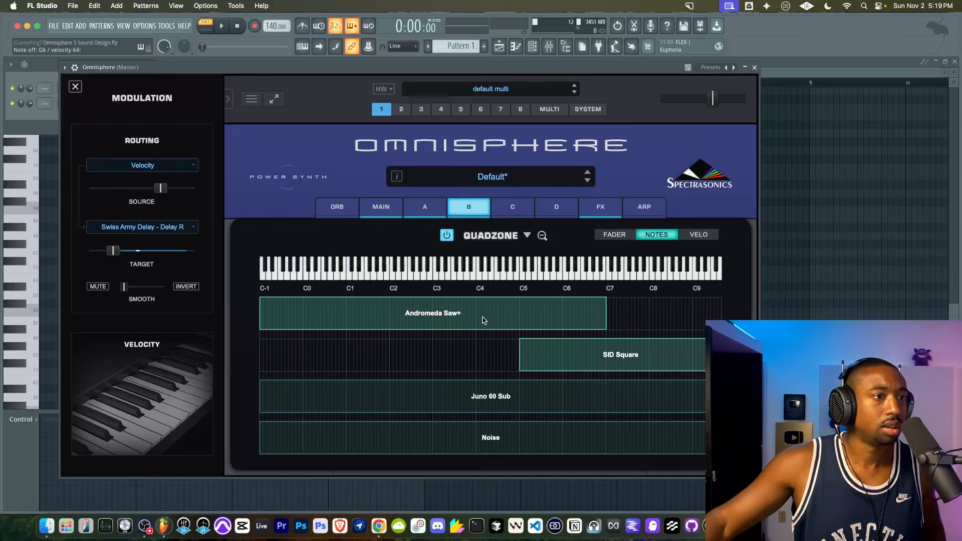
drag(604, 300, 518, 320)
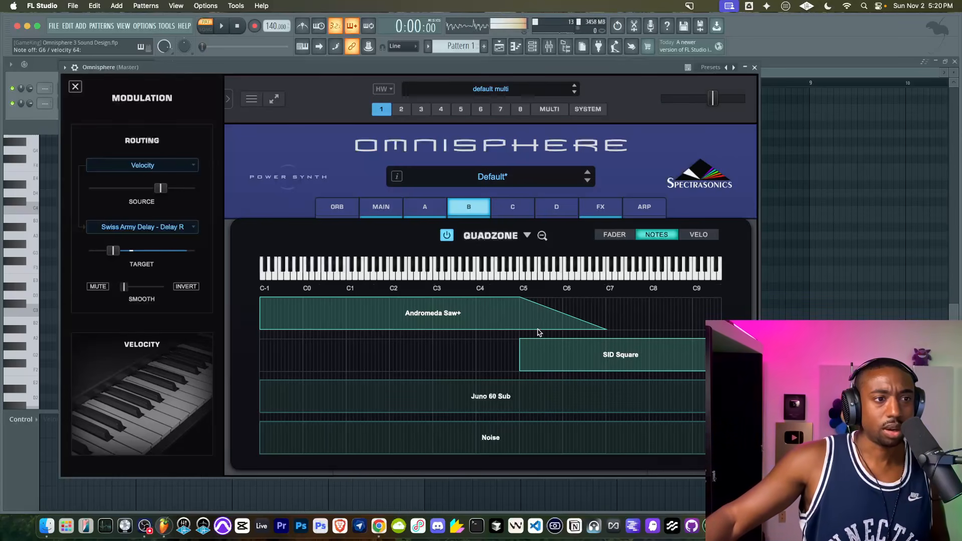
drag(569, 329, 589, 326)
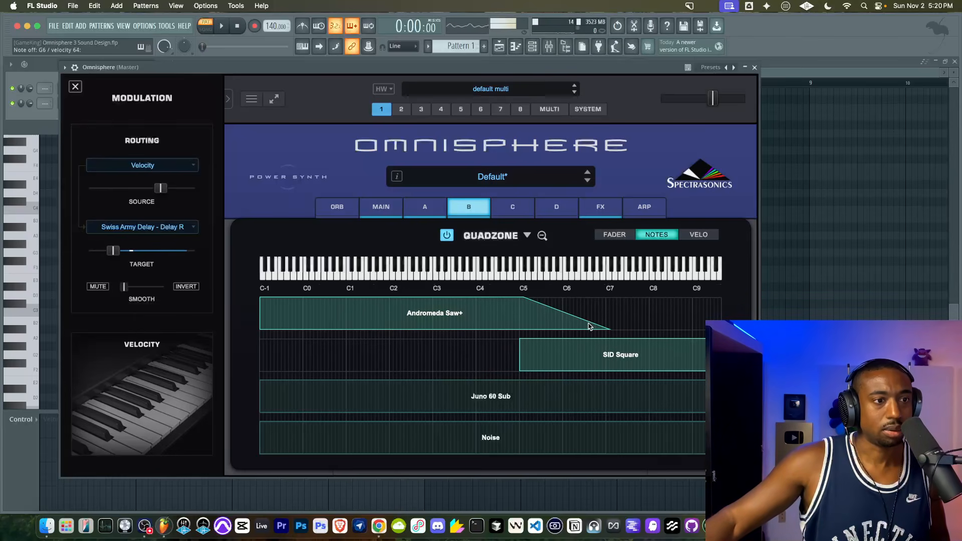
drag(522, 299, 616, 297)
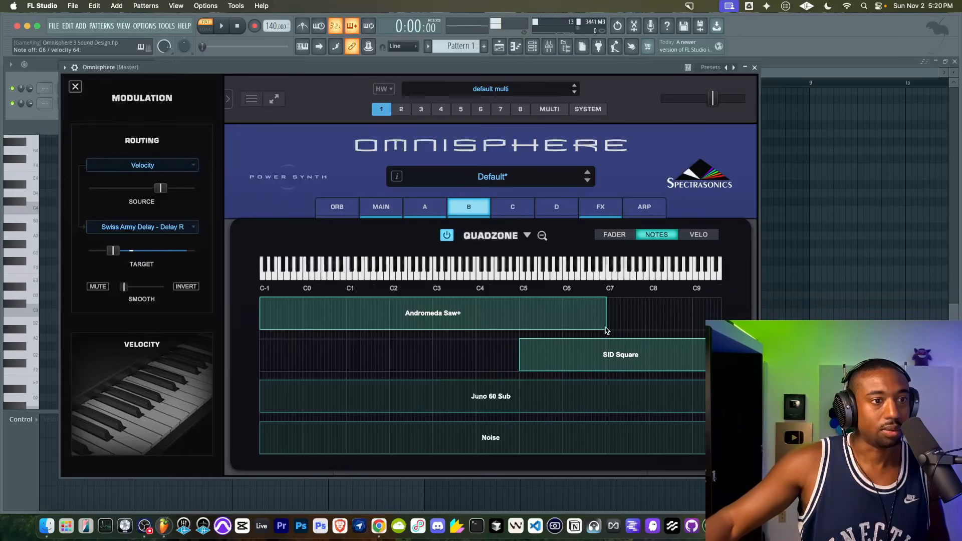
drag(604, 313, 514, 304)
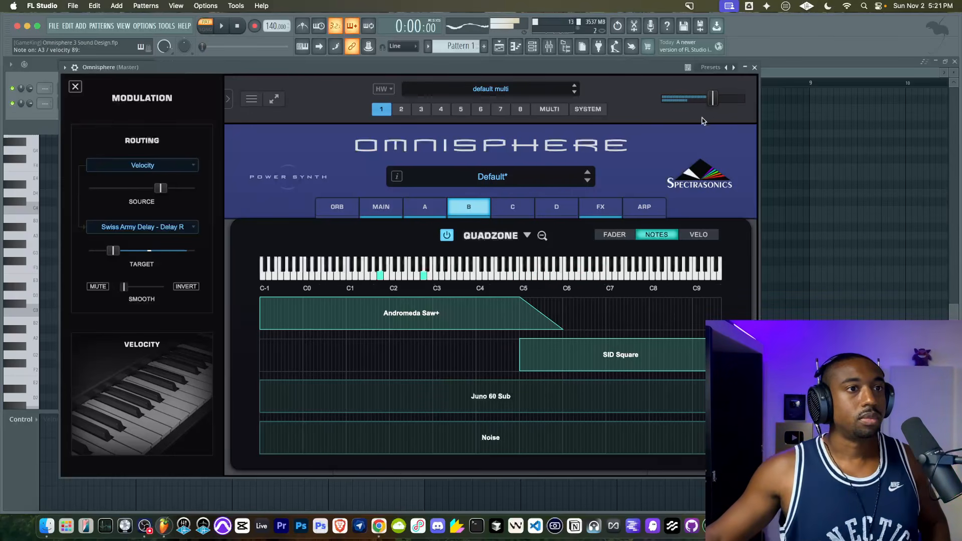
drag(712, 99, 724, 99)
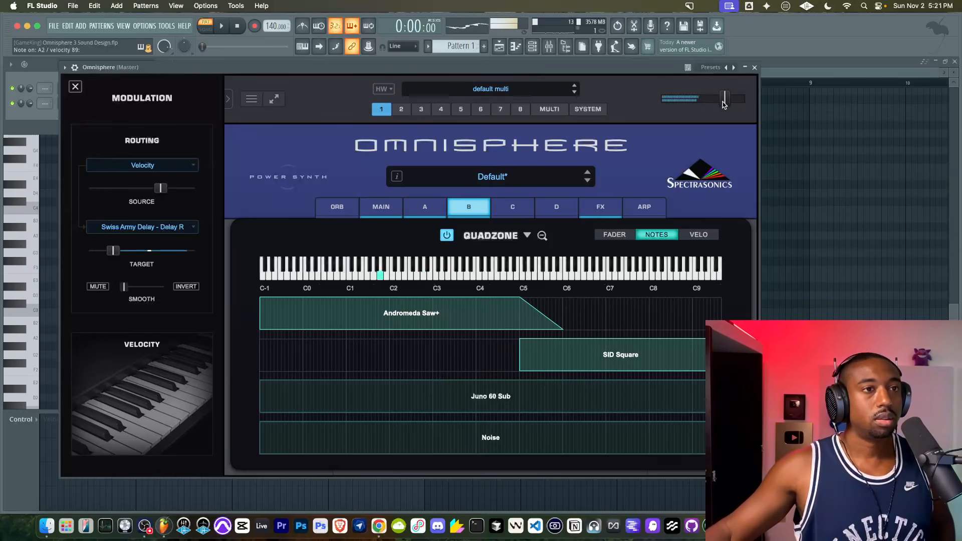
- Save the patch as "Pad - Brass Liquid" in a new category folder named "YouTue FREE - November 2025"
click(243, 100)
mouse_move(242, 103)
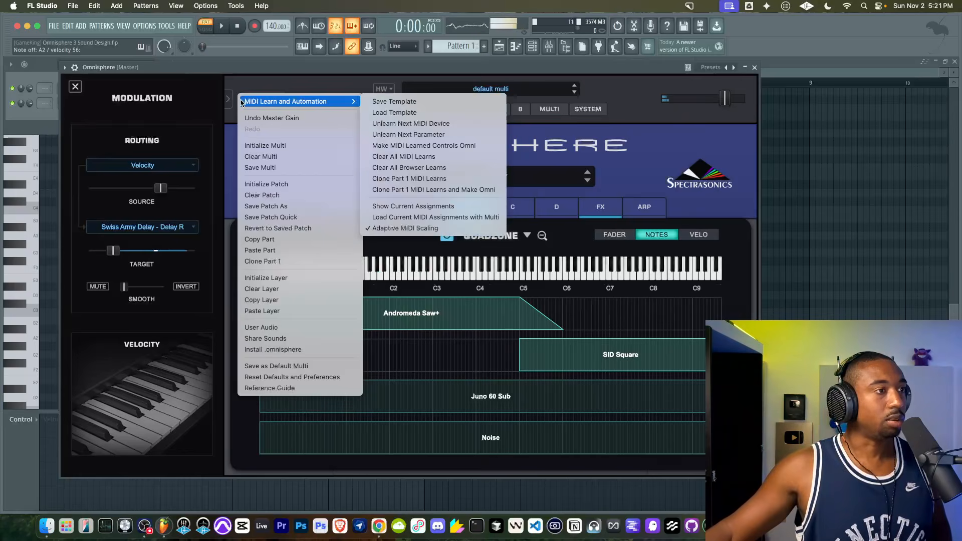
click(270, 206)
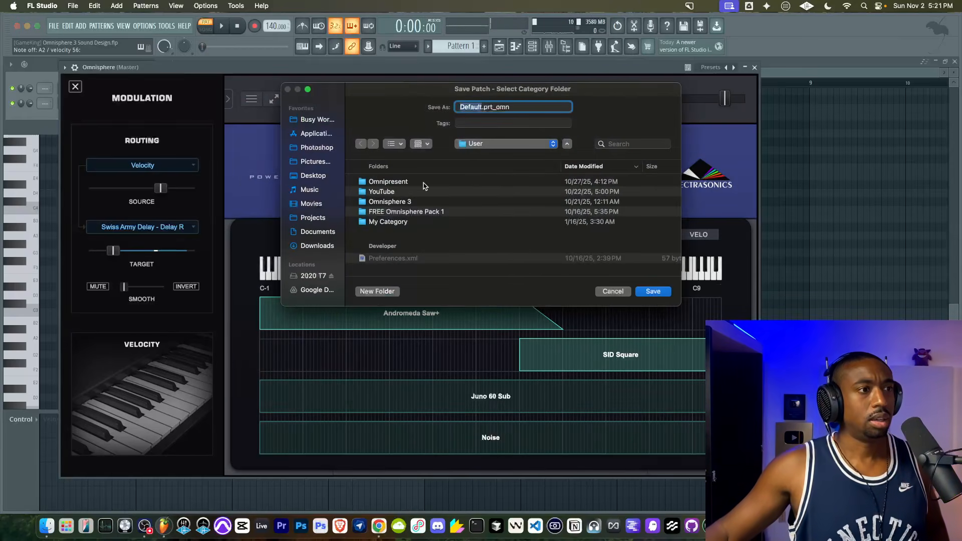
click(391, 294)
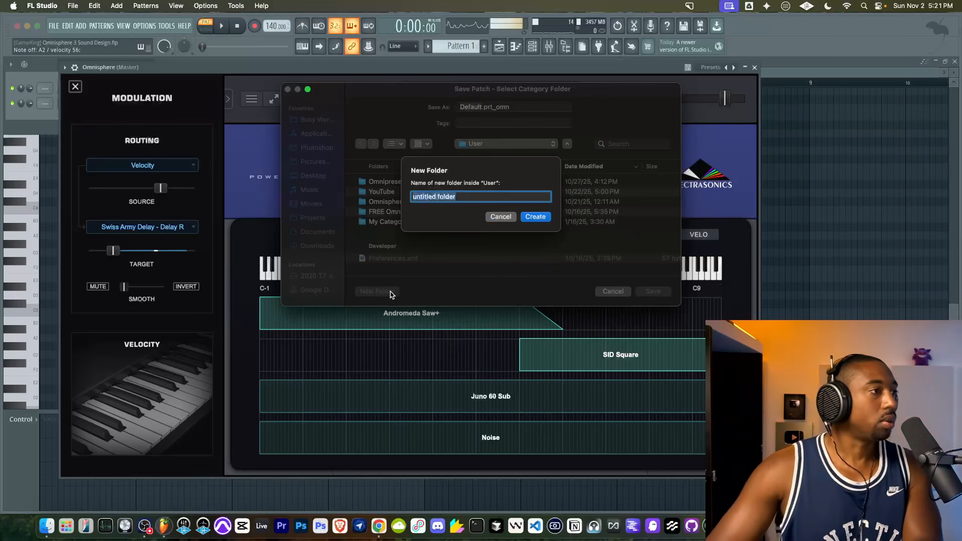
text(YouT)
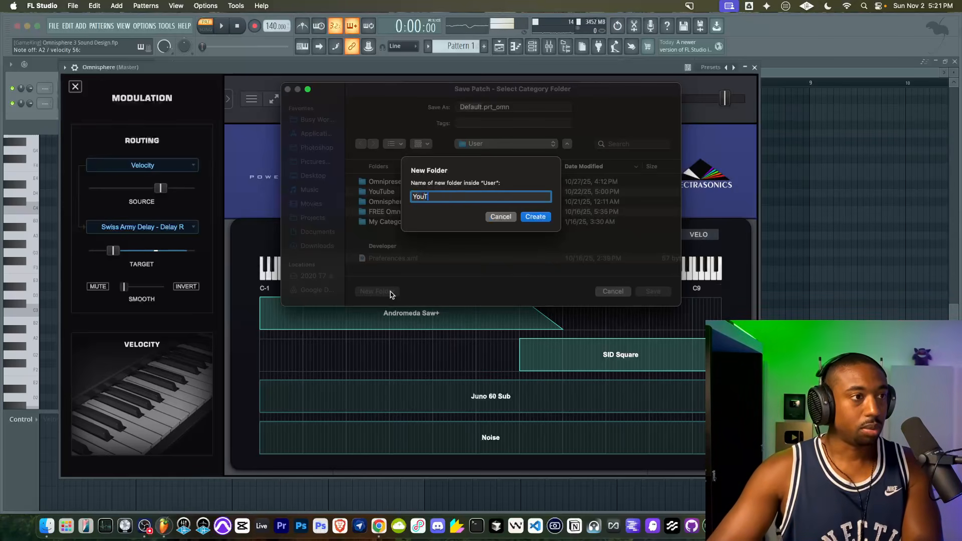
text(ue FREE - N)
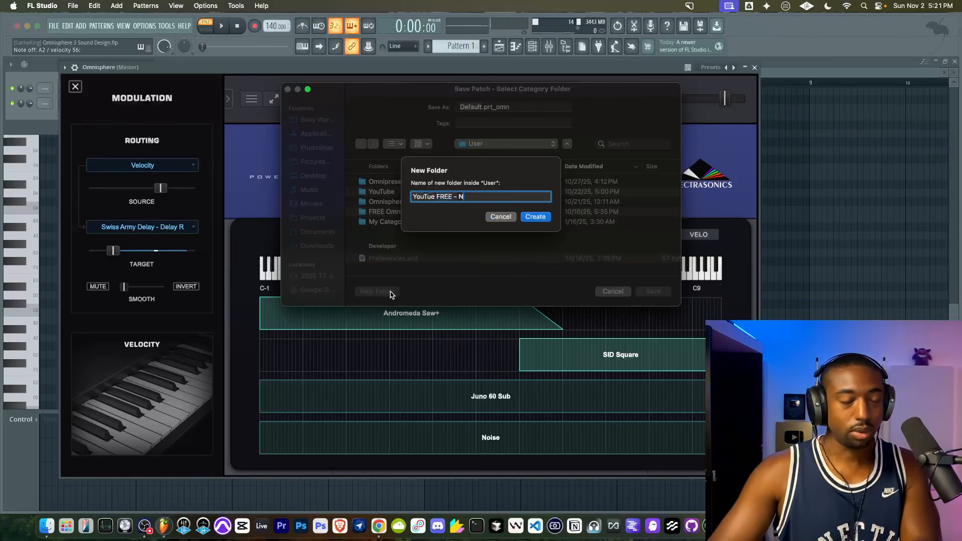
text(ovember 2025)
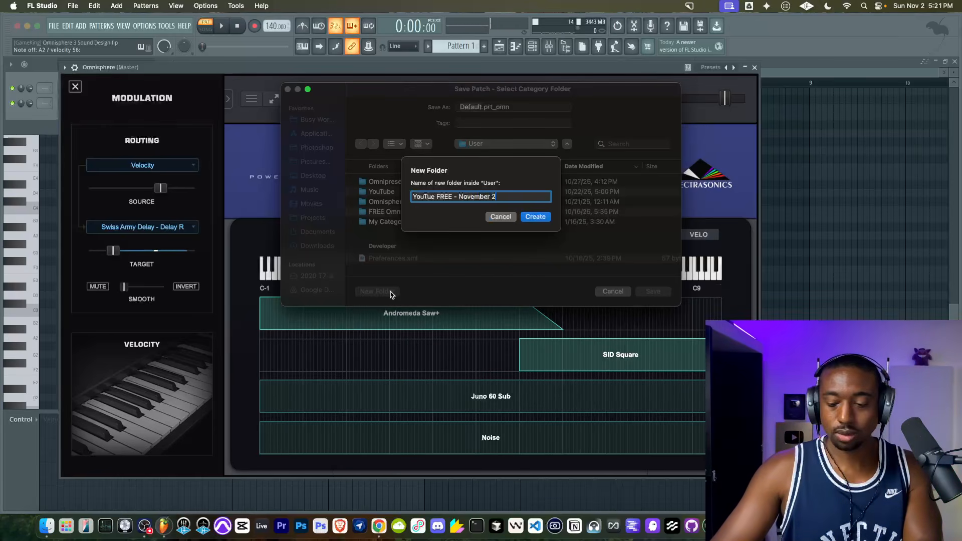
key(Return)
text(Pad - Brass Liquid)
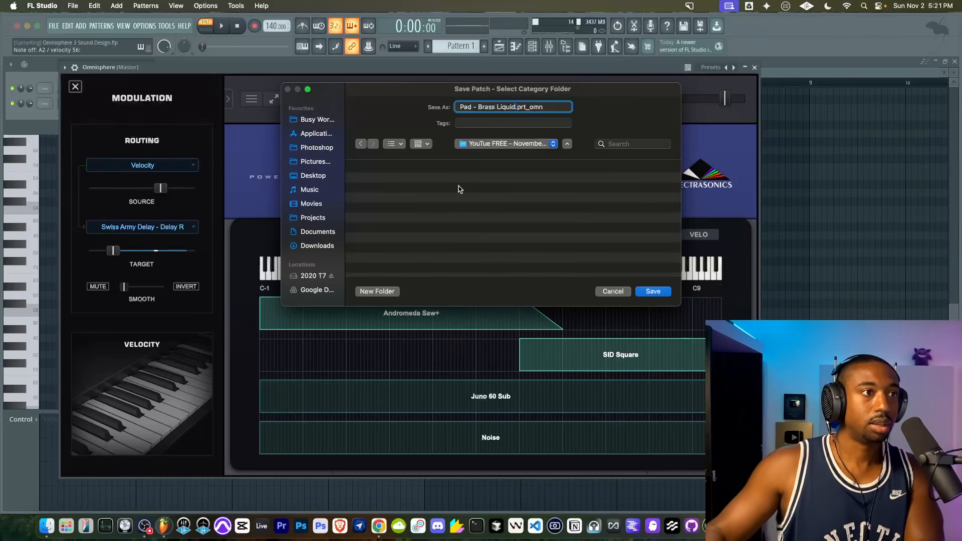
key(Return)
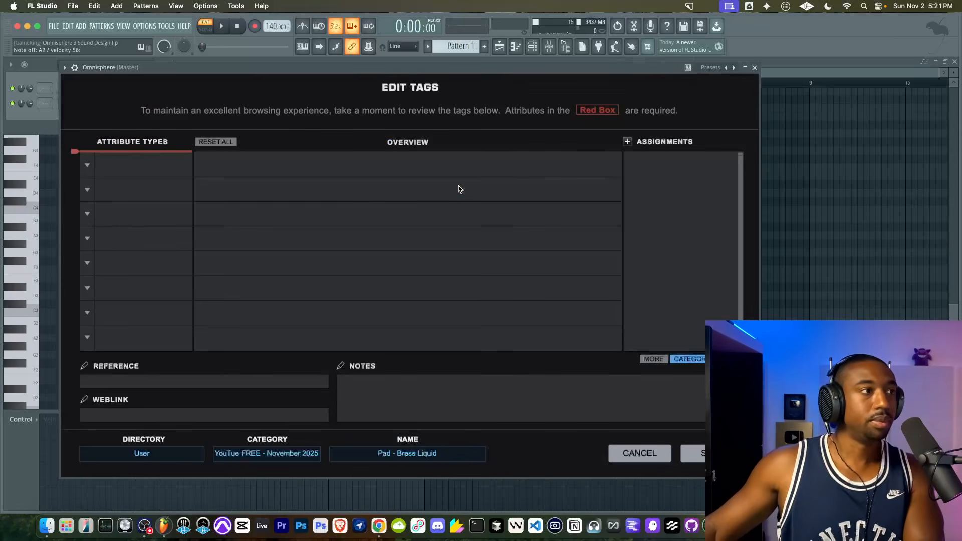
click(86, 165)
click(140, 153)
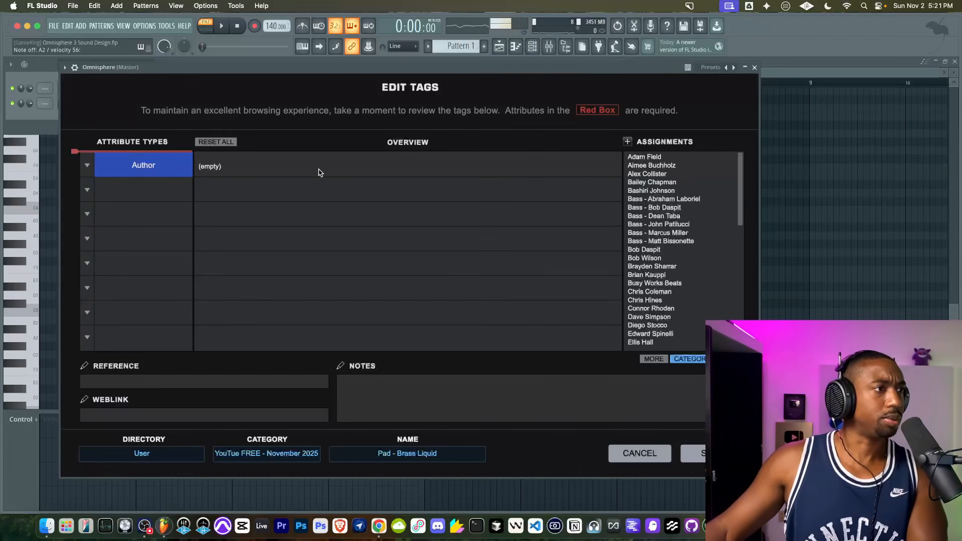
click(663, 284)
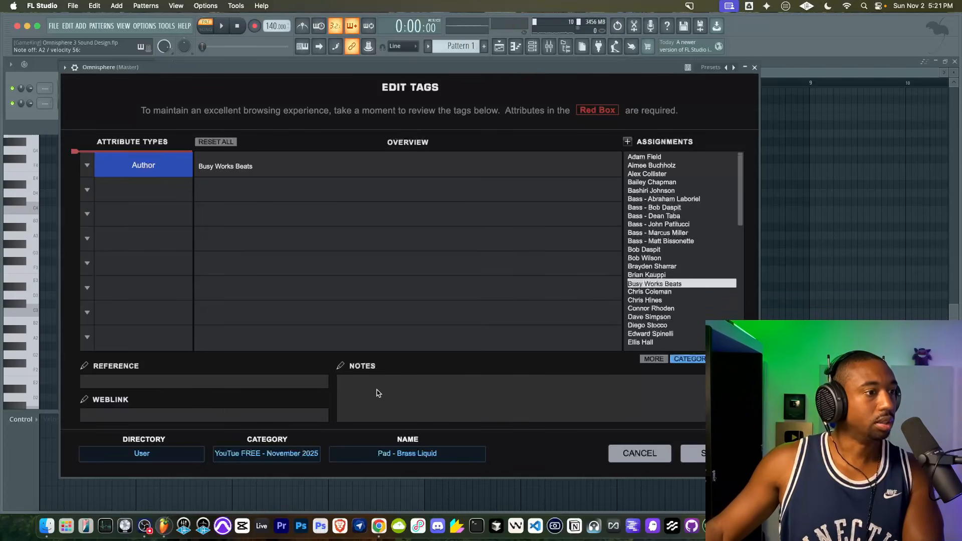
click(194, 418)
text(https:)
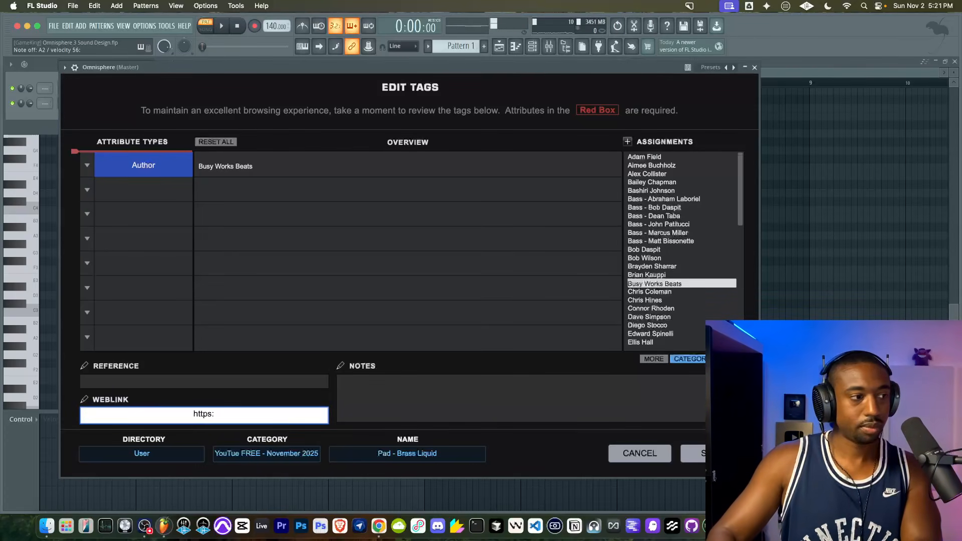
text(//busyworksbeats.com)
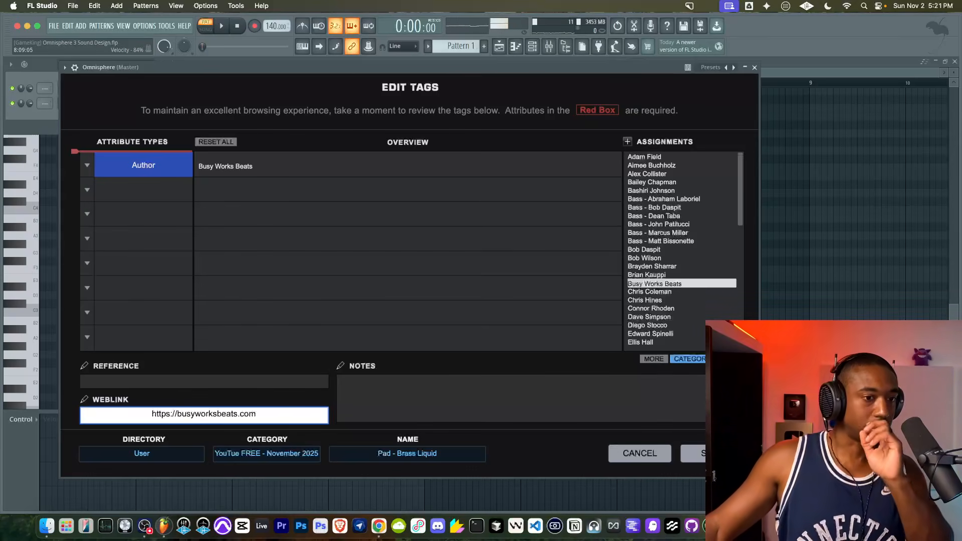
click(709, 453)
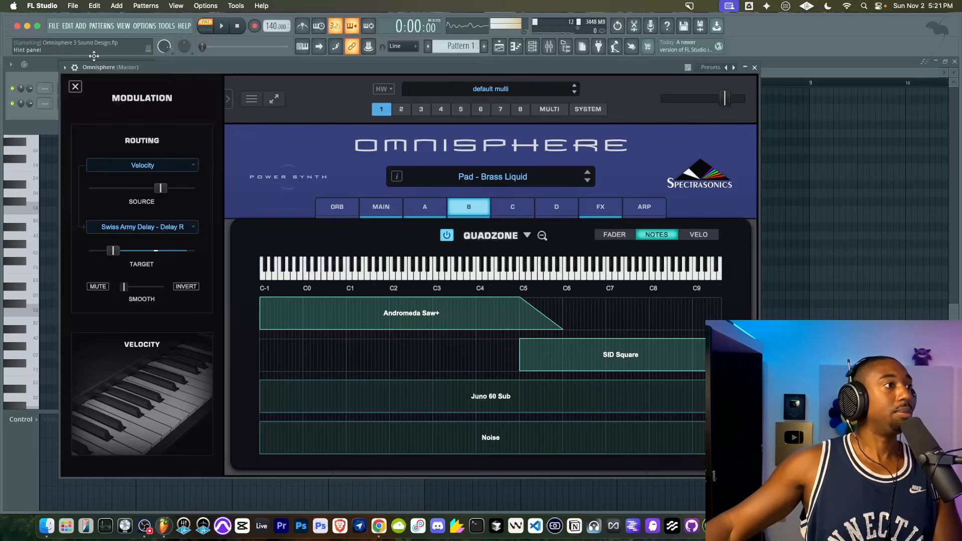
- Close the expanded modulation view and examine the options for publishing a library
click(75, 86)
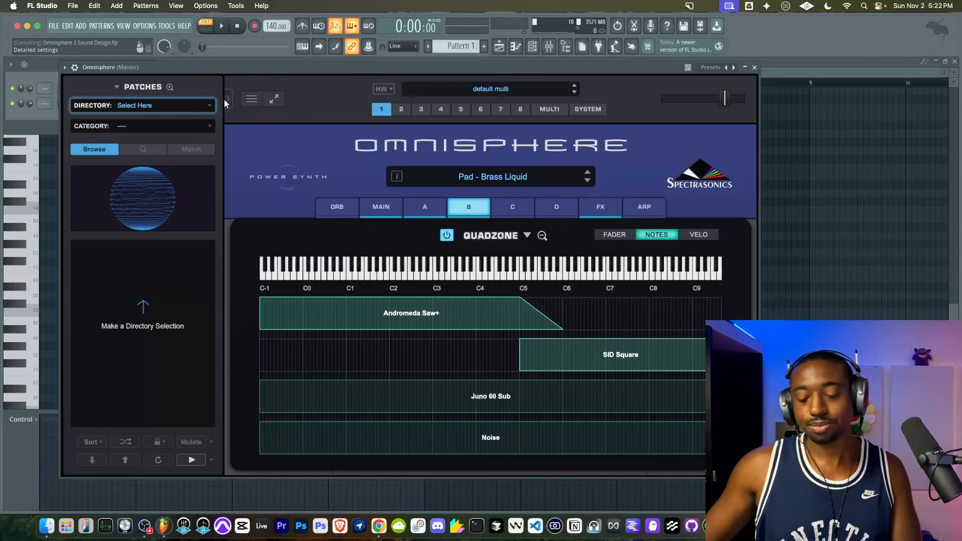
click(249, 100)
mouse_move(288, 398)
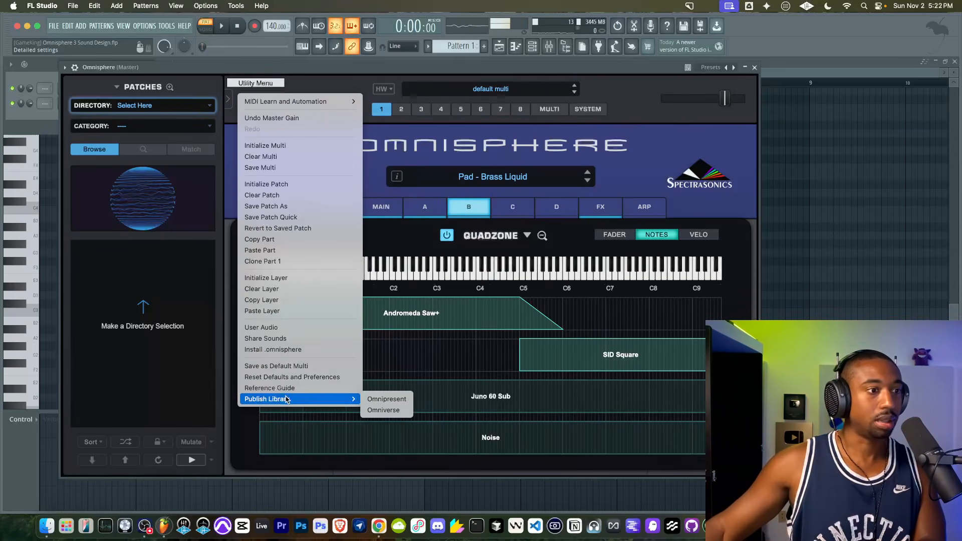
click(382, 411)
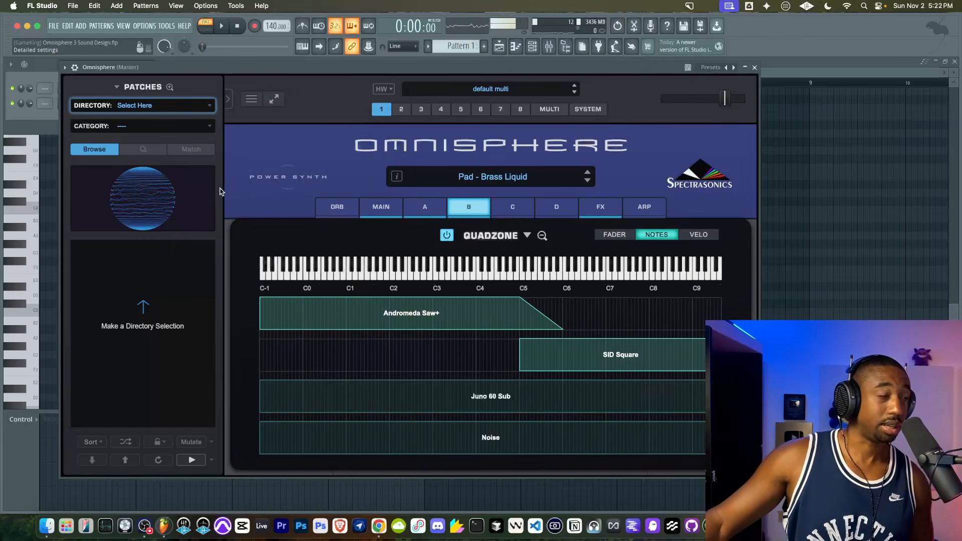
click(175, 106)
mouse_move(200, 427)
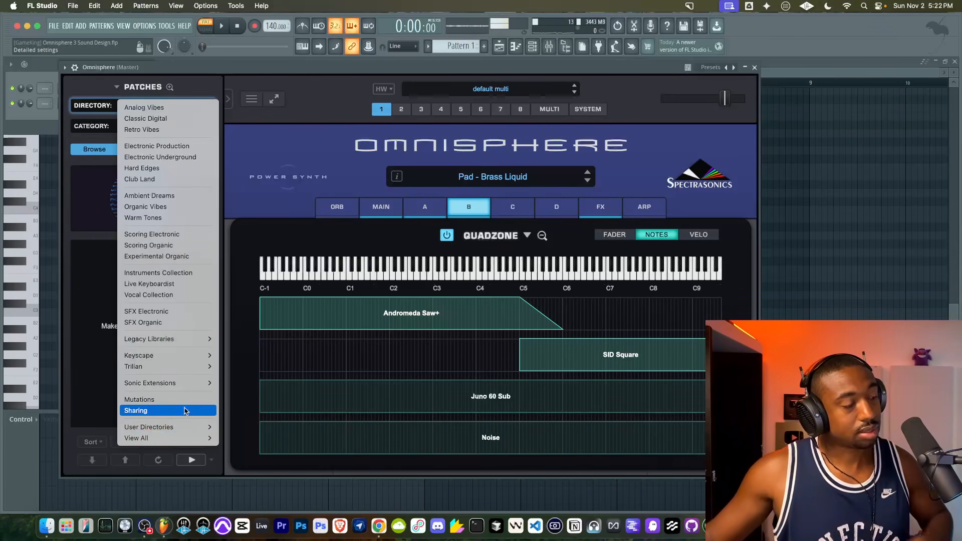
mouse_move(184, 441)
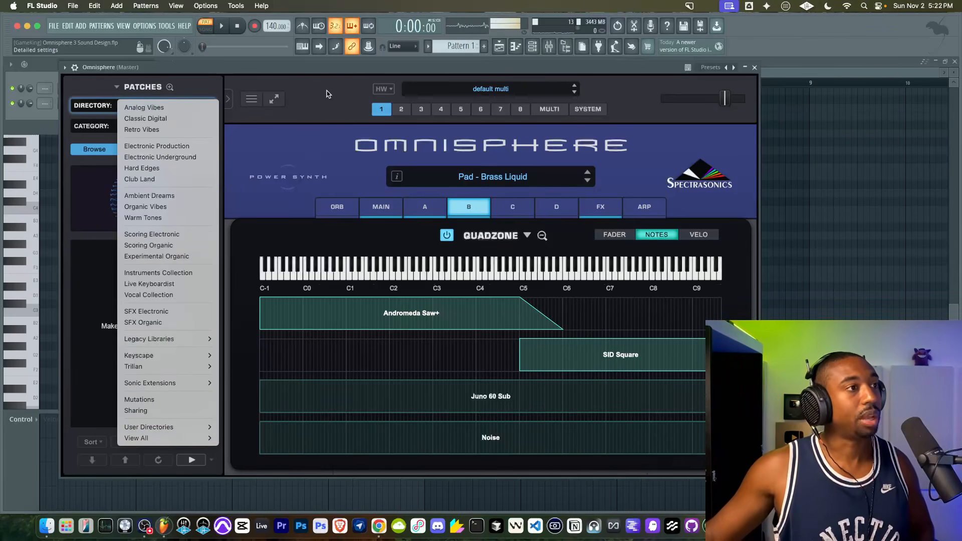
click(327, 93)
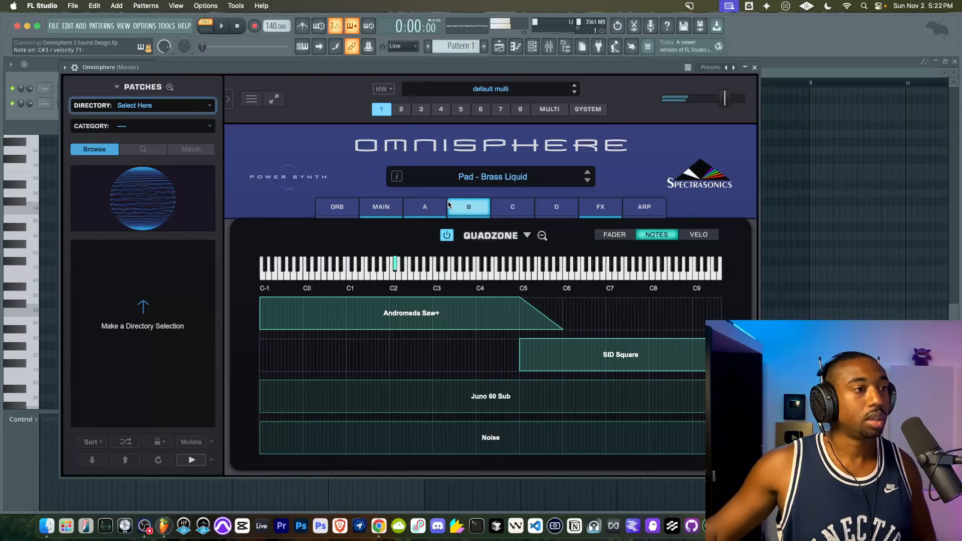
- Check layers A and B, and save the patch as "Pad - Brass Liquid 2" in the "YouTue FREE - November 2025" category with its existing tags
click(433, 207)
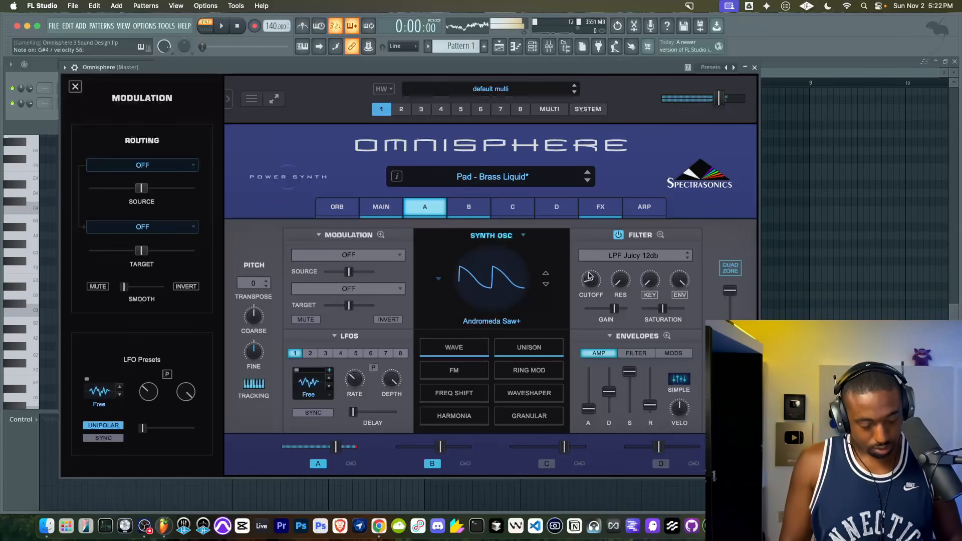
click(473, 210)
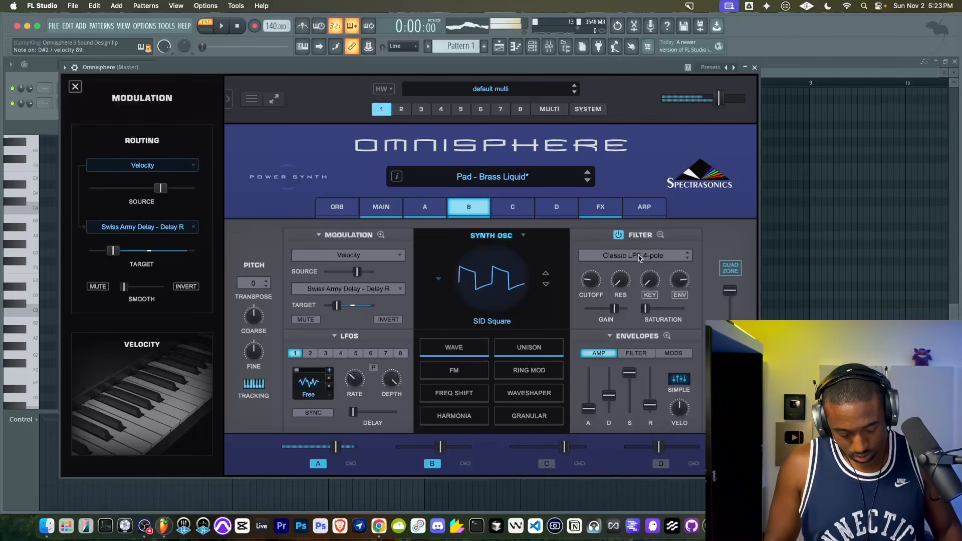
click(252, 100)
click(270, 204)
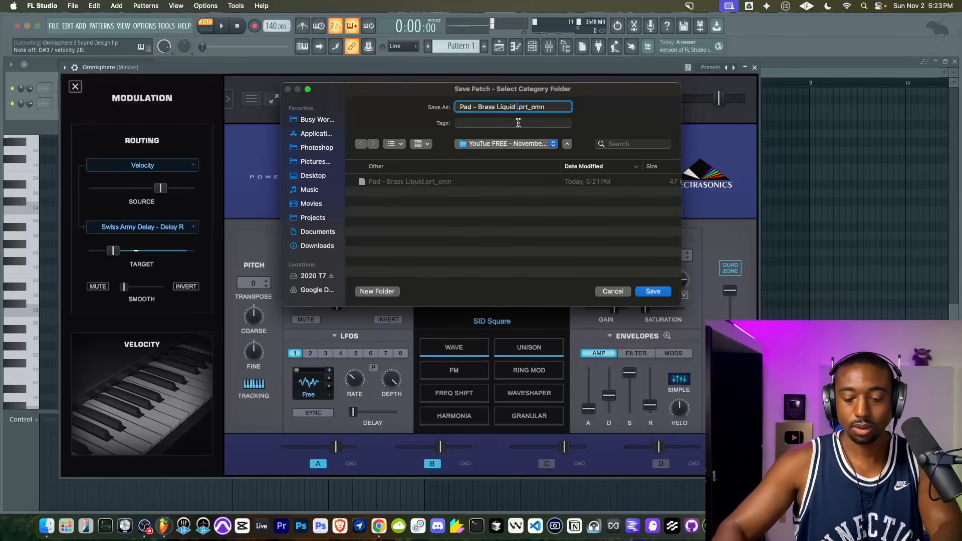
key(Return)
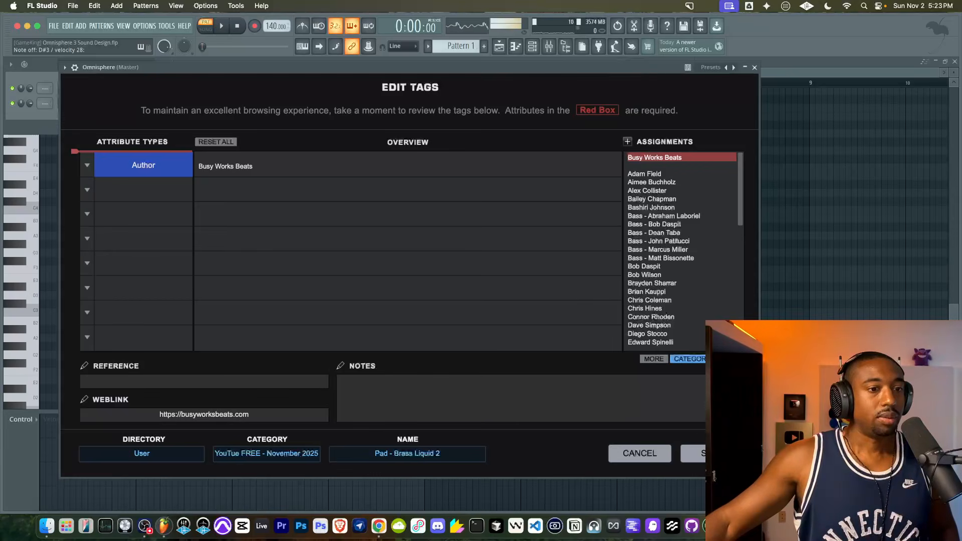
key(Return)
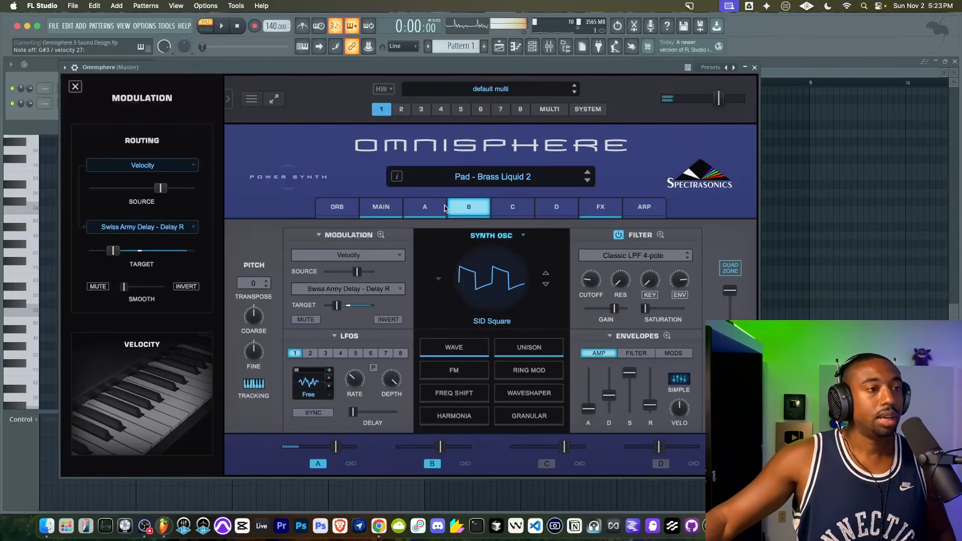
- Close the expanded modulation view and load "Pad - Brass Liquid" from the User directory's "YouTue FREE - November 2025" category, with layer A shown
click(75, 87)
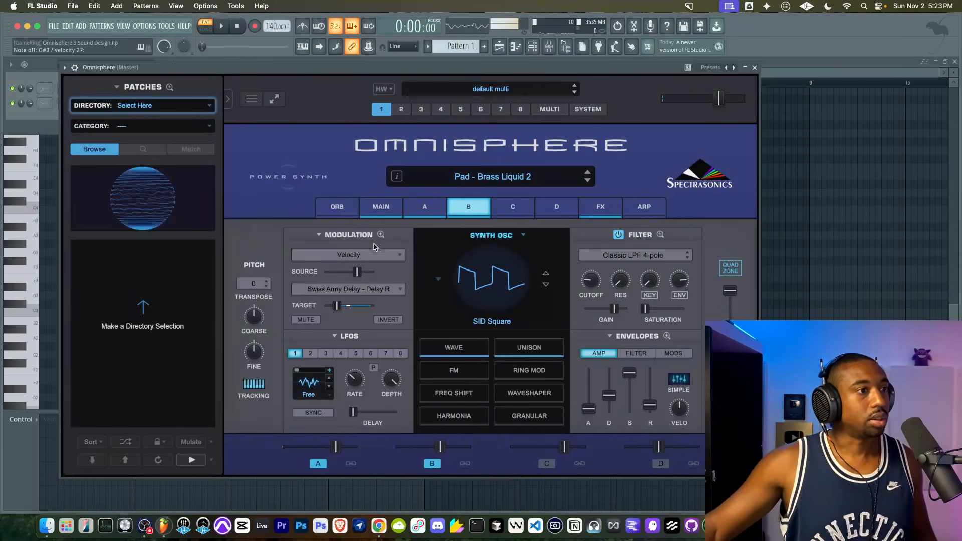
click(420, 214)
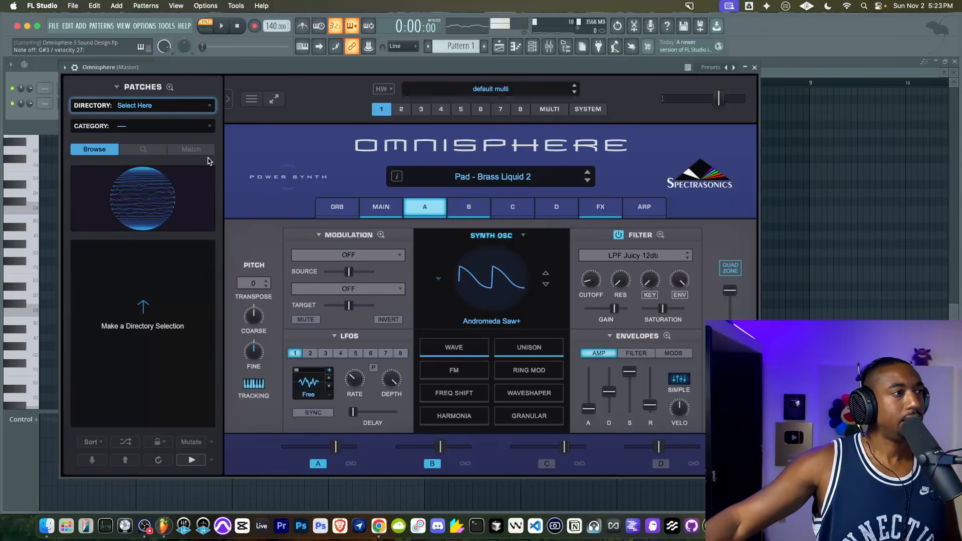
click(155, 105)
mouse_move(154, 427)
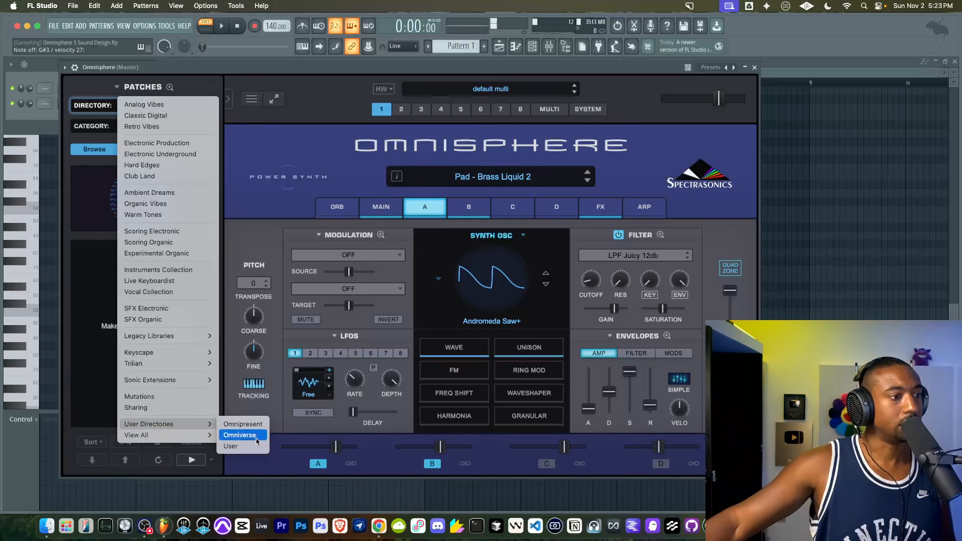
click(234, 446)
click(165, 127)
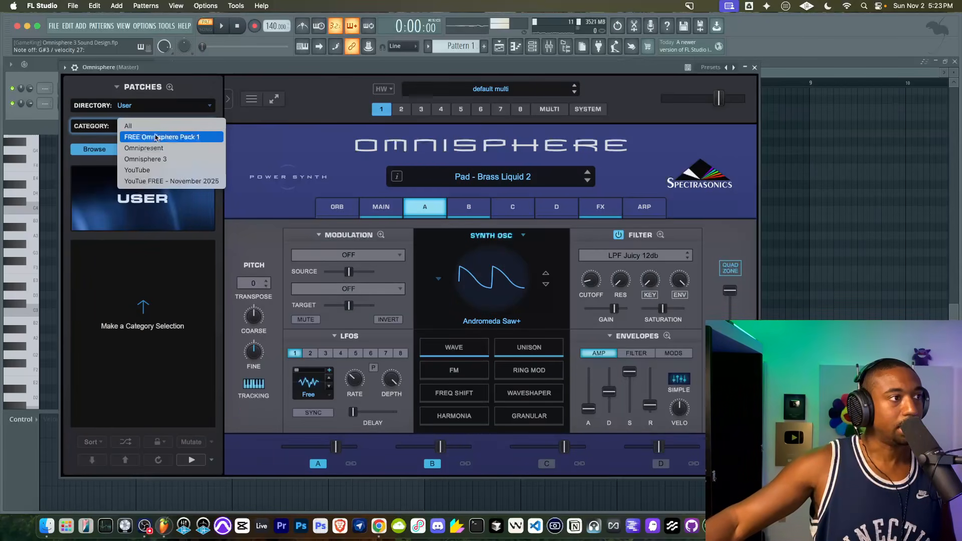
click(156, 181)
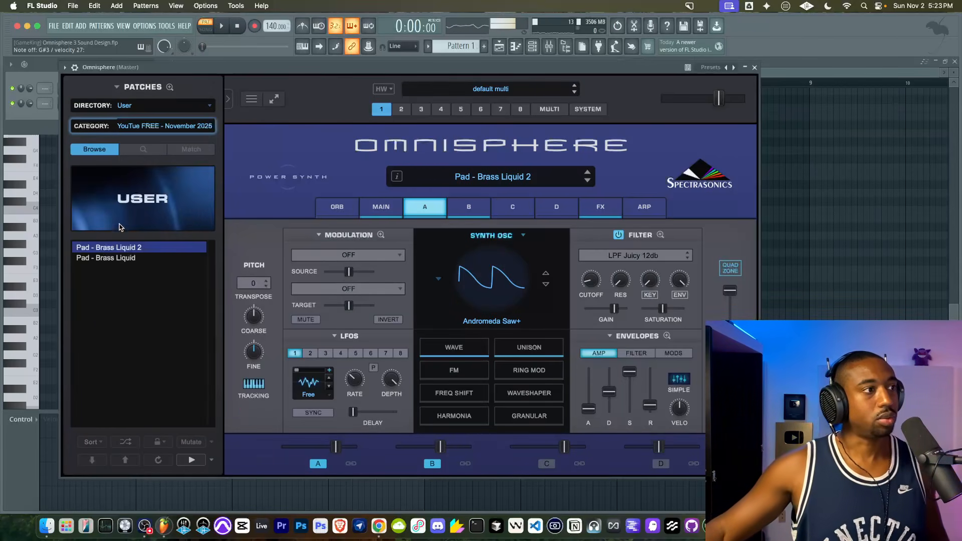
click(125, 257)
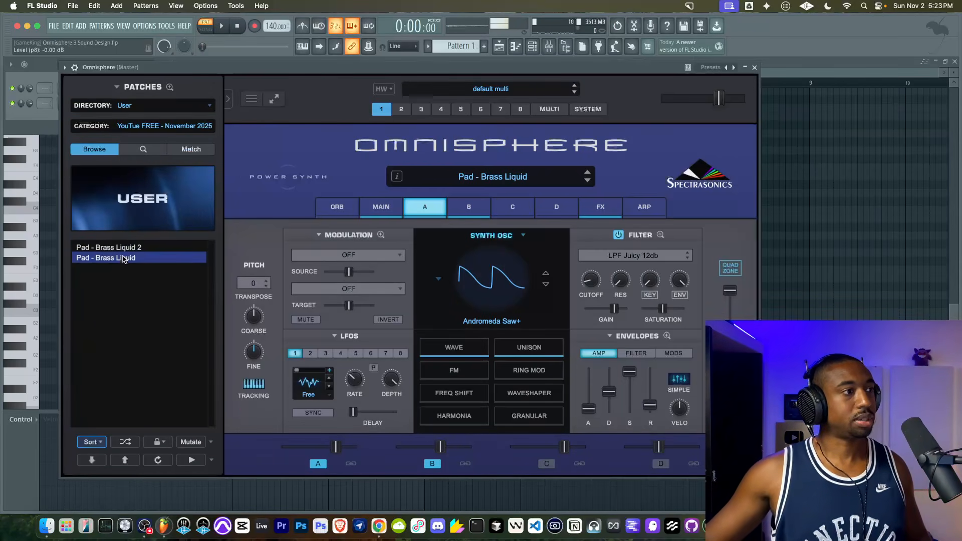
- Mutate the patch and start saving the mutation under a new name in the User patches folder "YouTue FREE - November 2025"
click(190, 442)
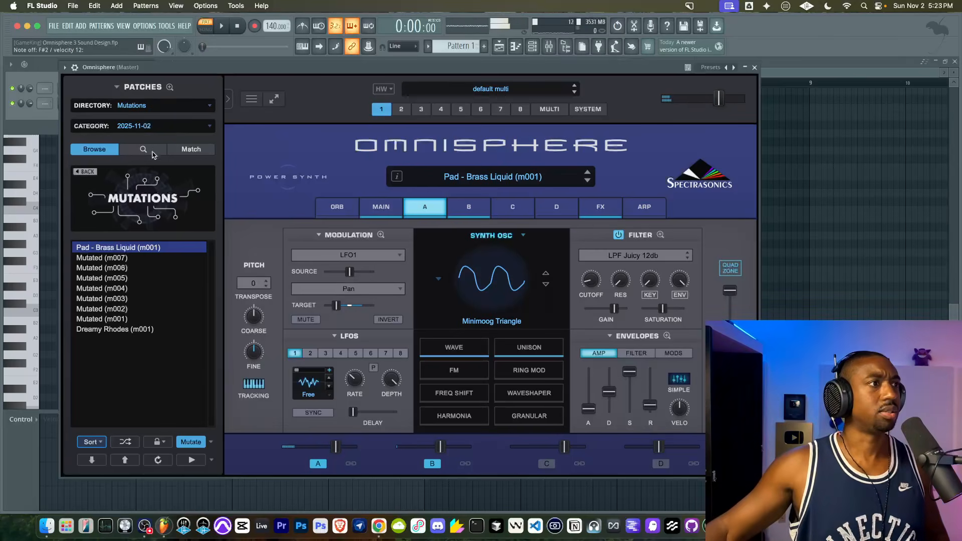
click(250, 100)
click(266, 203)
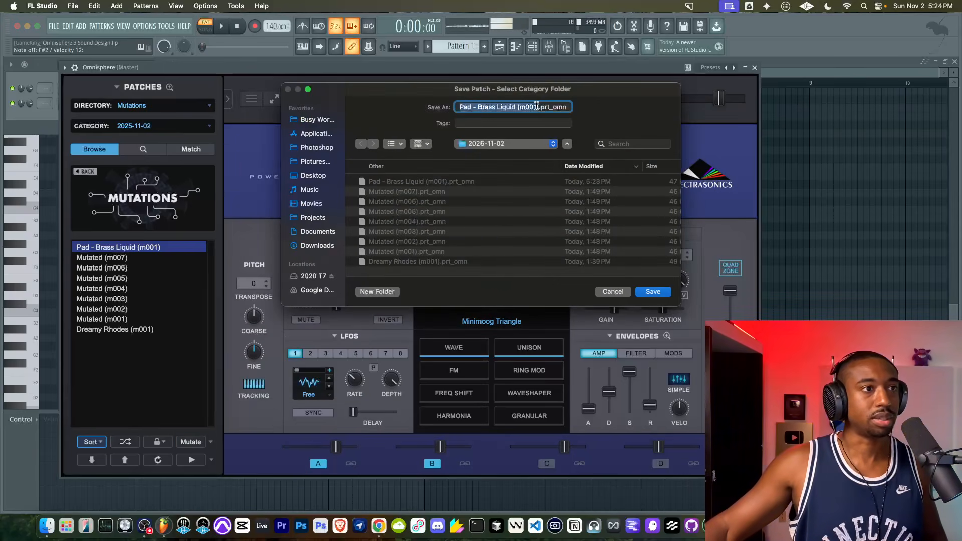
click(503, 148)
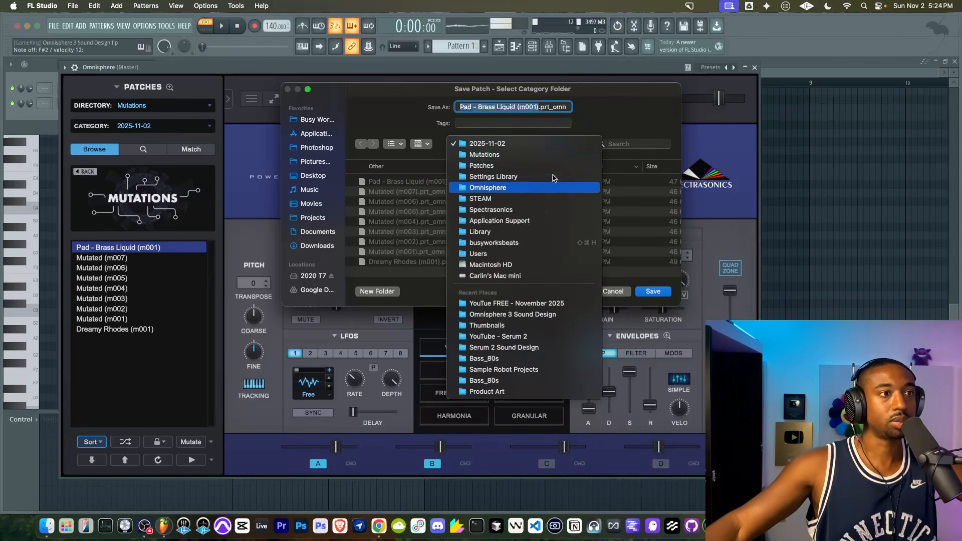
click(509, 171)
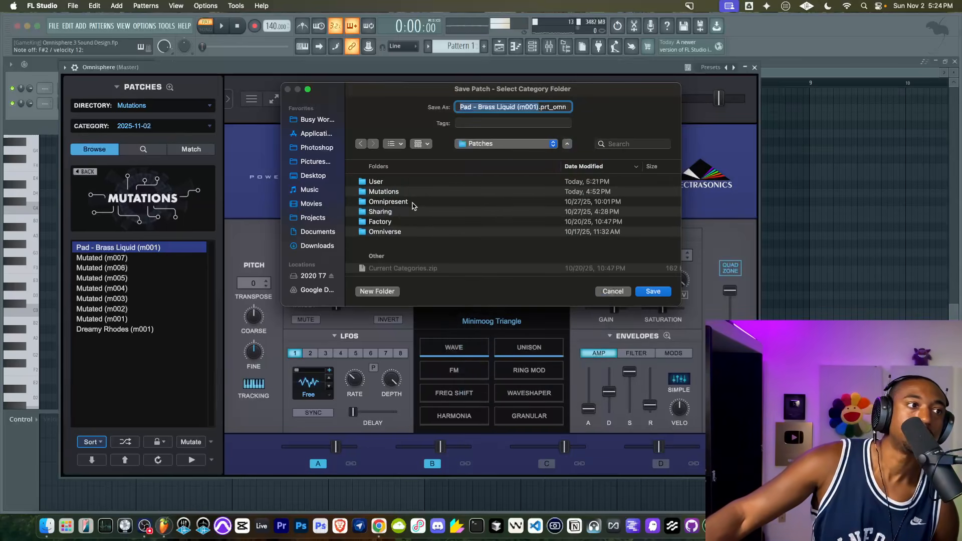
double_click(393, 182)
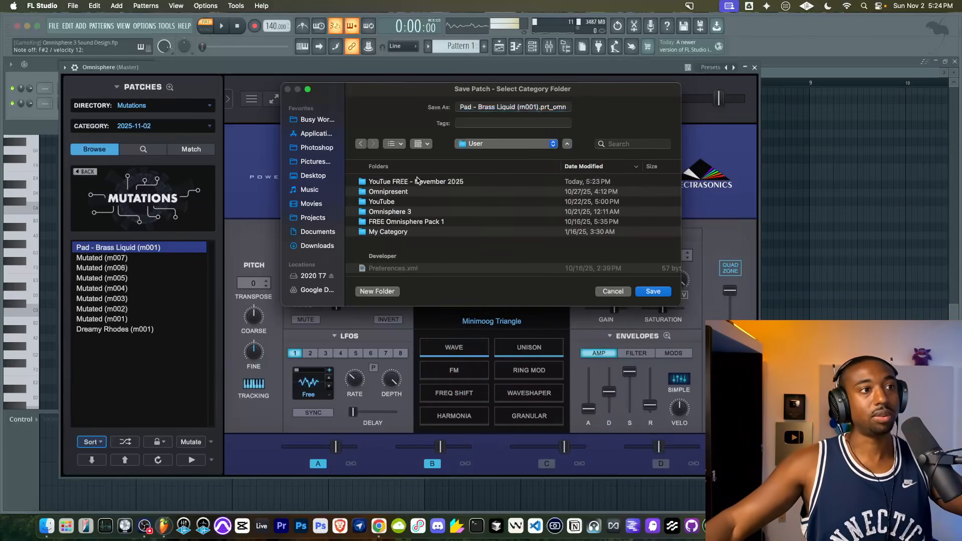
double_click(417, 181)
- Name the mutated patch "Pad - Brass Liquid 3" and finish saving it with the author tags as they are
click(539, 107)
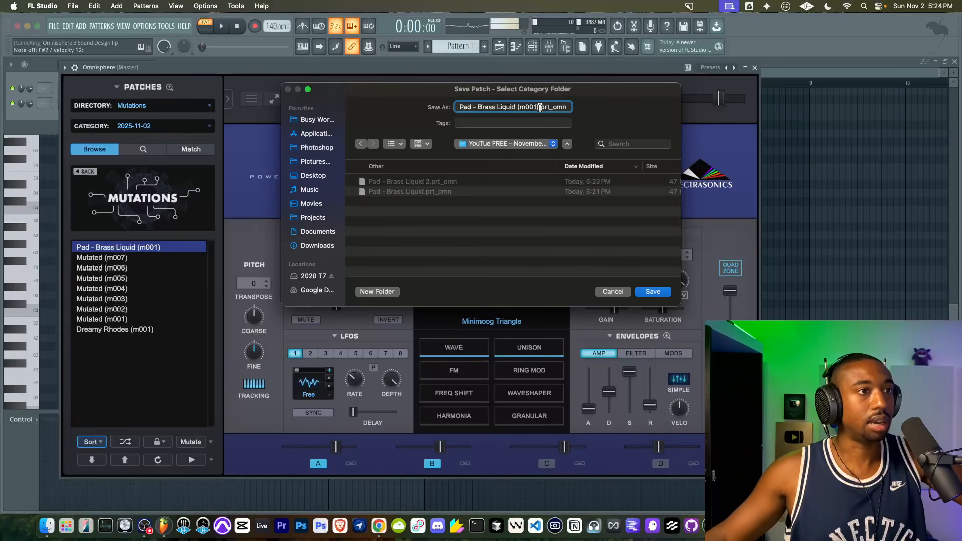
click(426, 182)
click(518, 108)
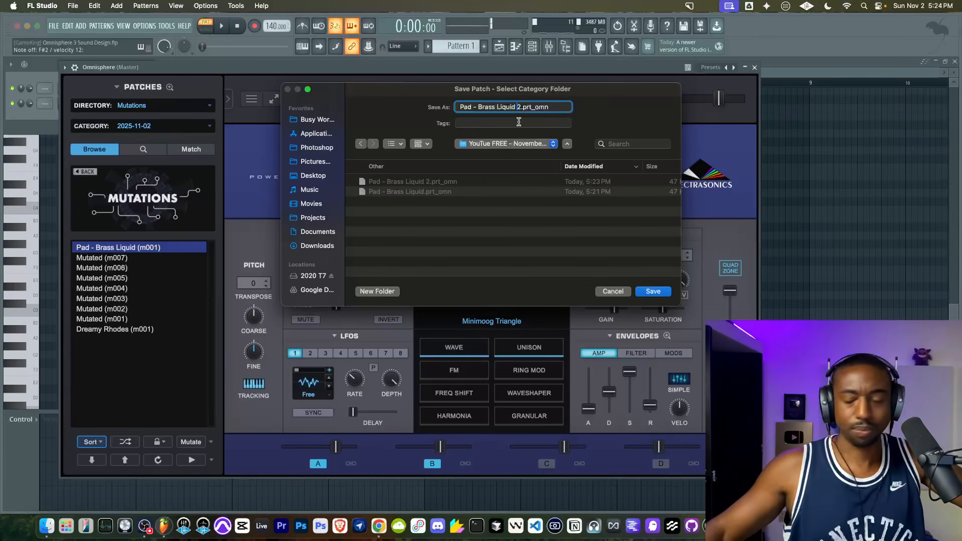
text(3)
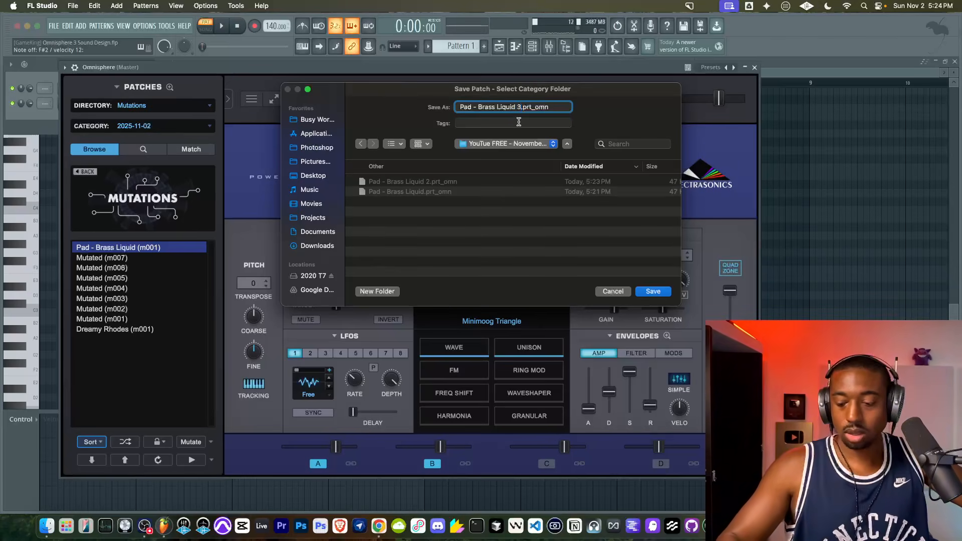
key(Return)
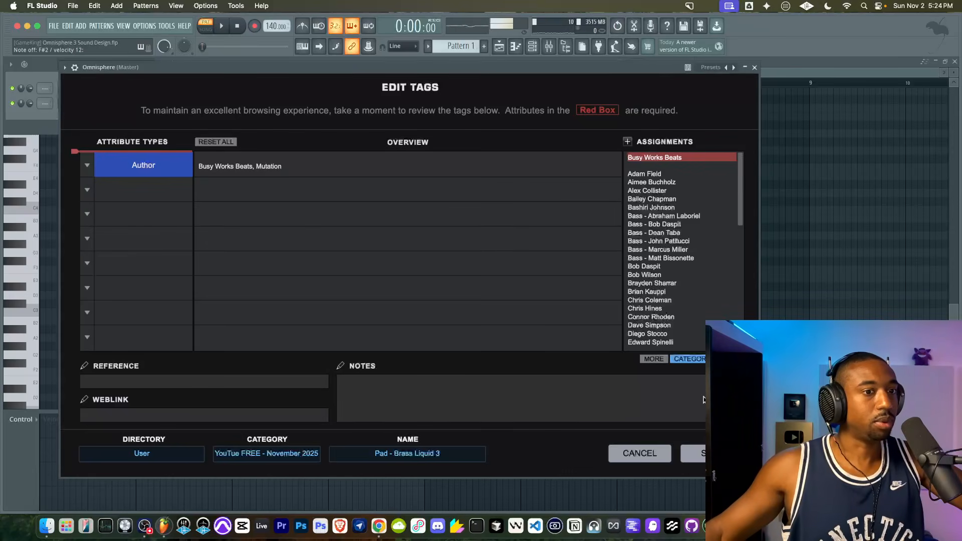
click(687, 449)
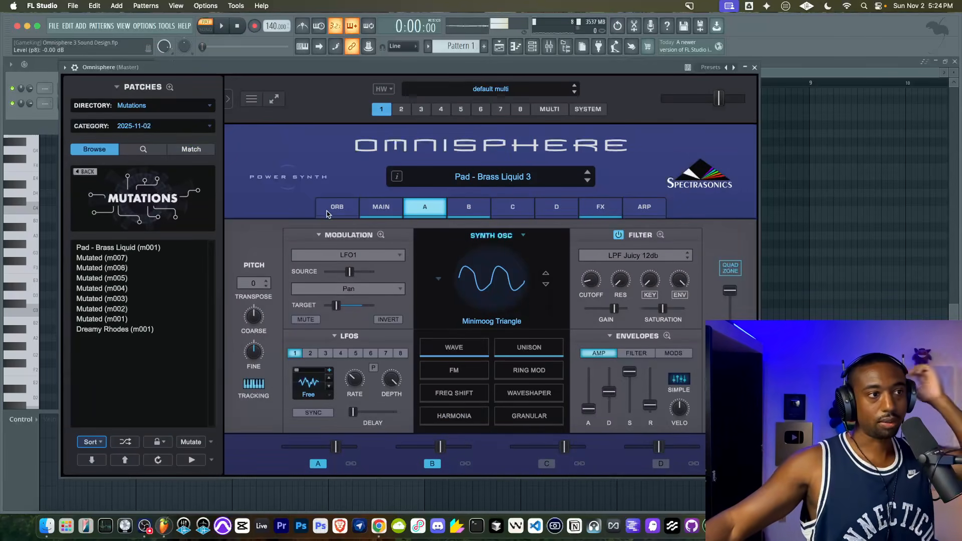
- Save the mutated patch again as "Pad - Brass Liquid 3" in the same folder, replacing the existing file
click(251, 99)
click(274, 204)
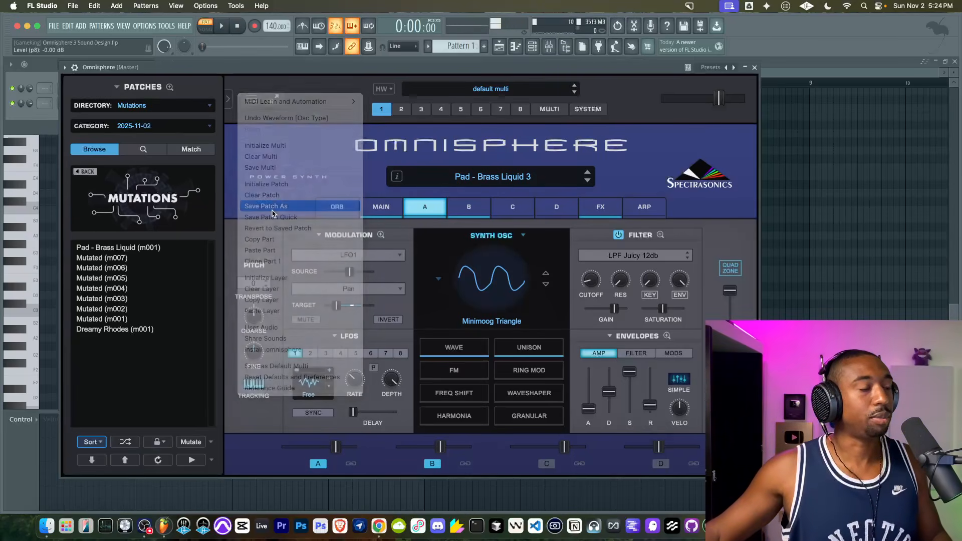
click(412, 182)
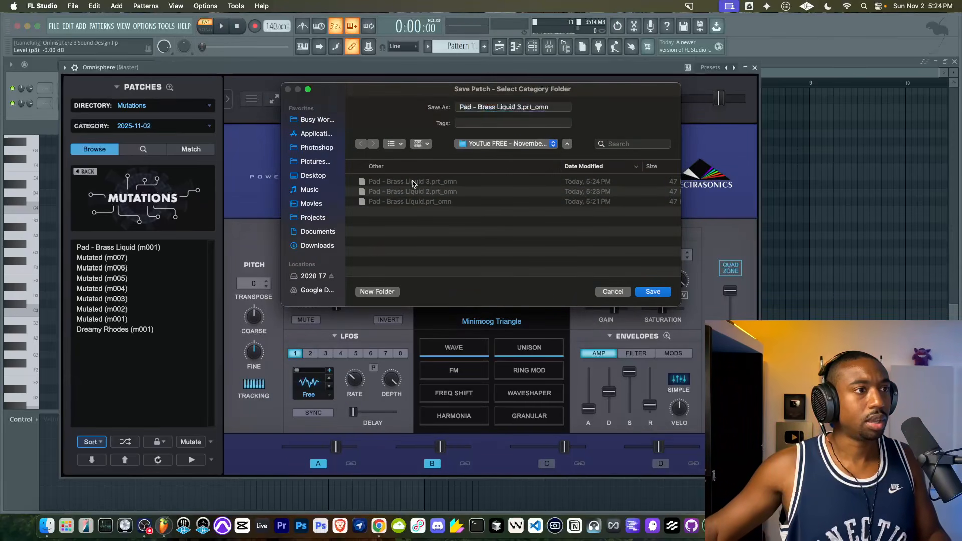
click(652, 292)
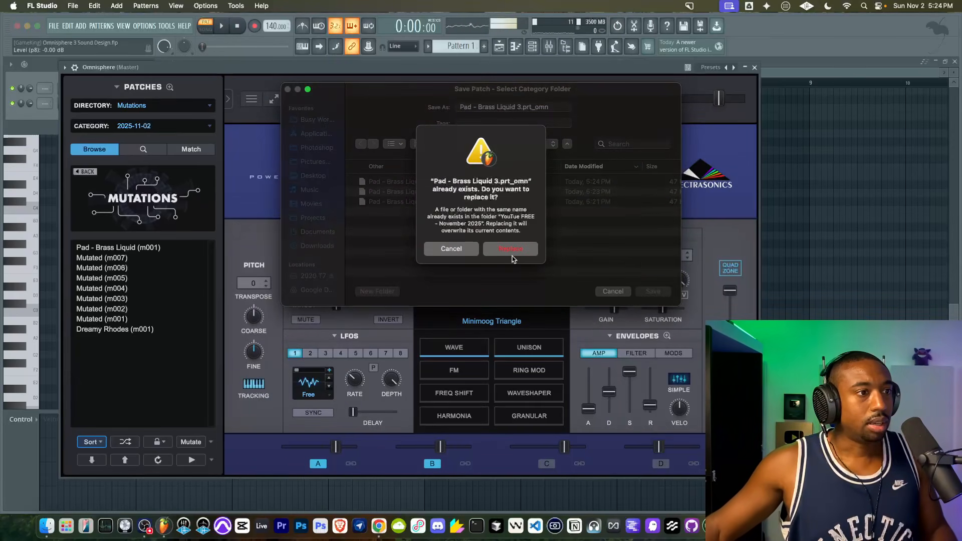
click(507, 256)
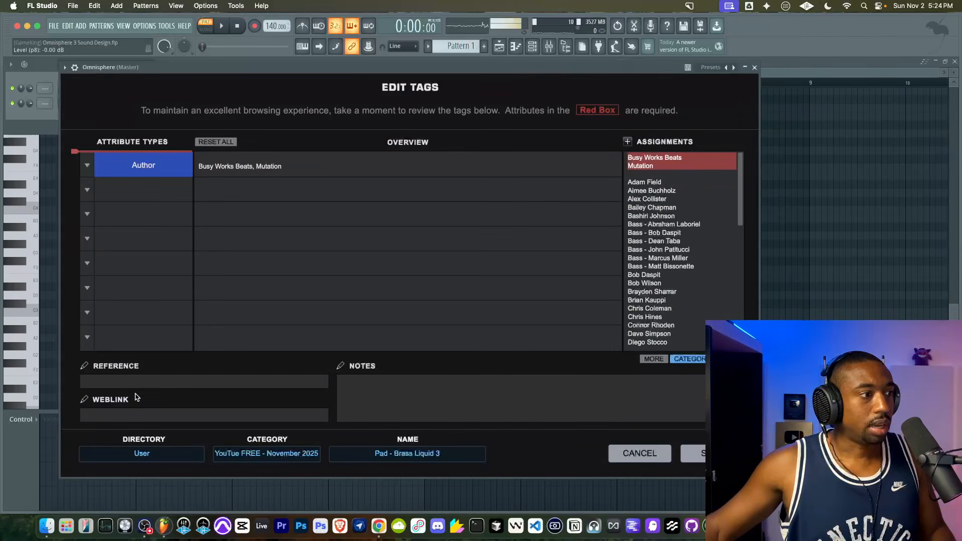
click(133, 413)
text(https:/)
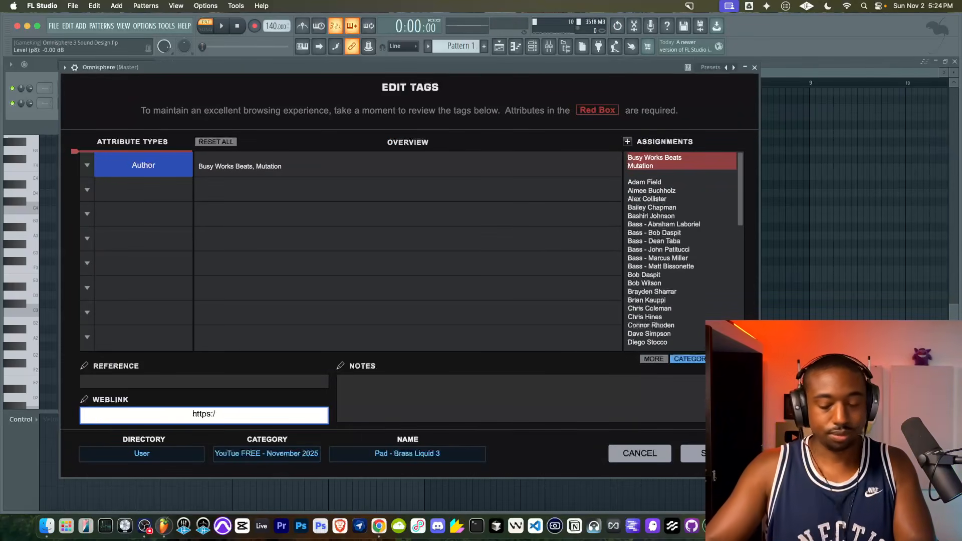
text(/busyworksbeats.c)
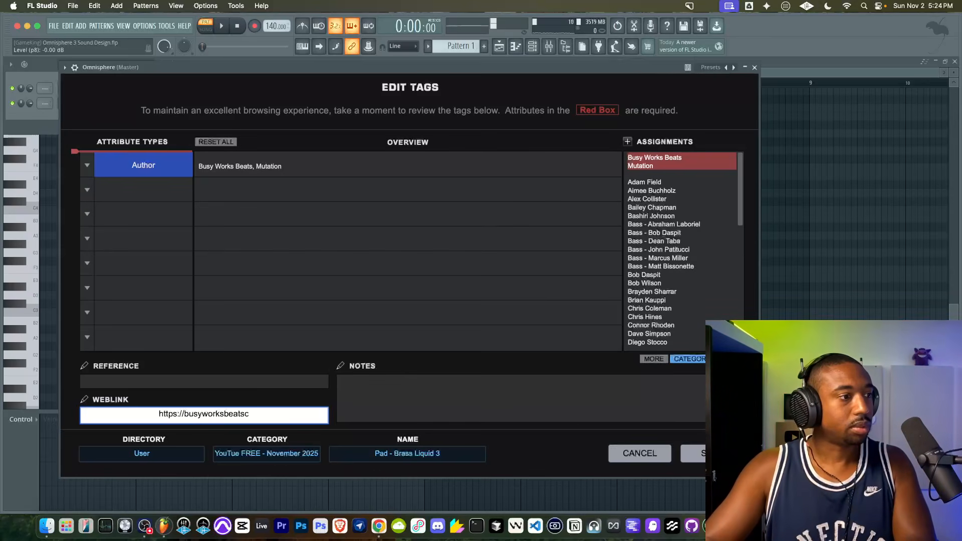
text(om)
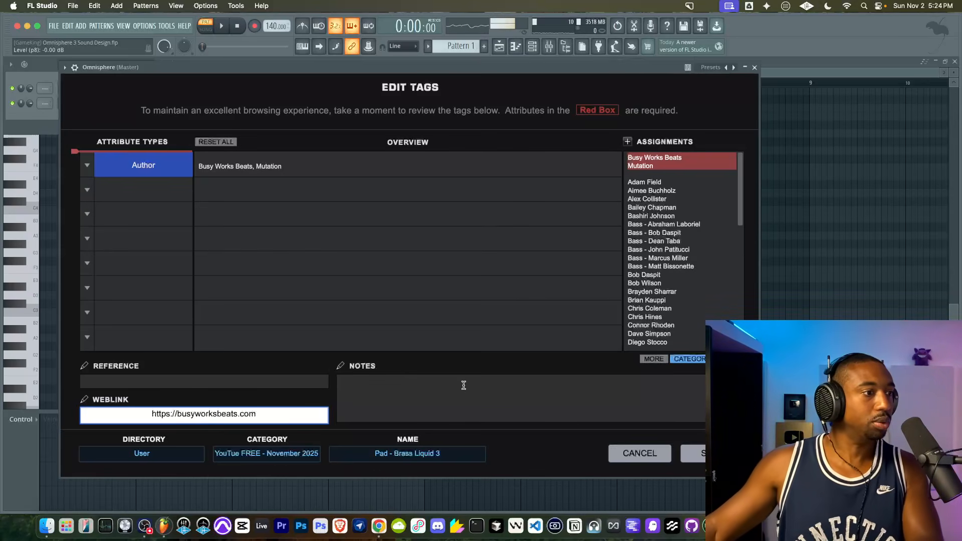
click(702, 446)
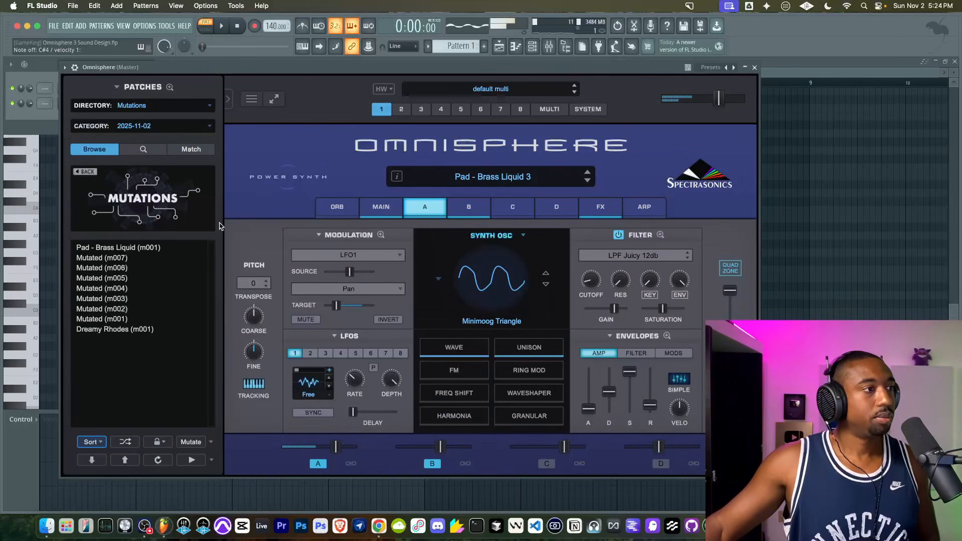
- Mutate the Pad - Brass Liquid 3 patch twice and adjust layer A's filter envelope depth and resonance on the latest mutation
click(192, 443)
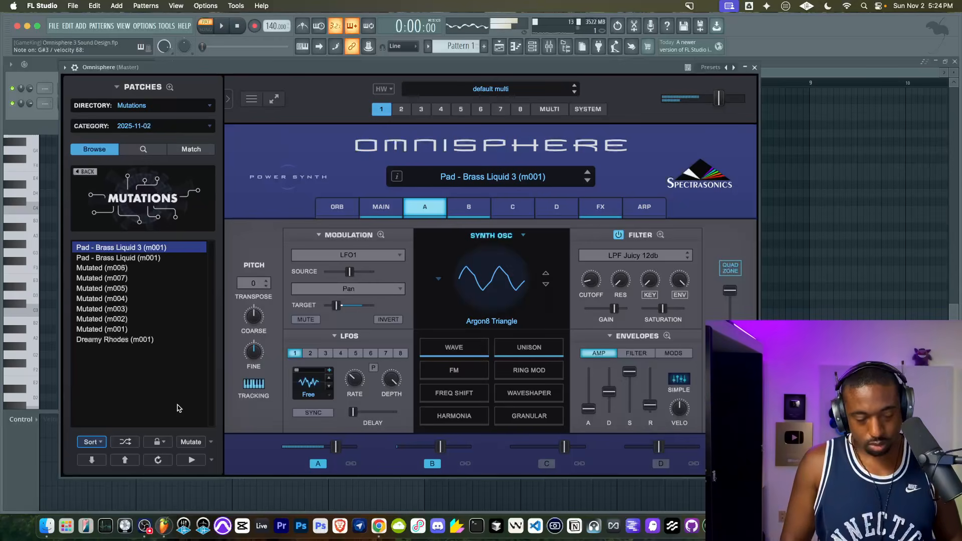
click(191, 442)
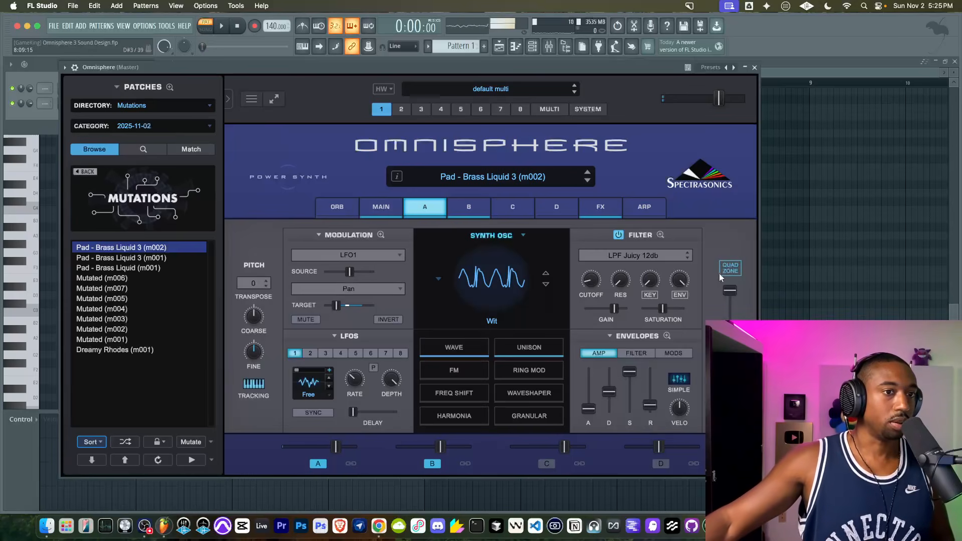
drag(685, 278, 691, 362)
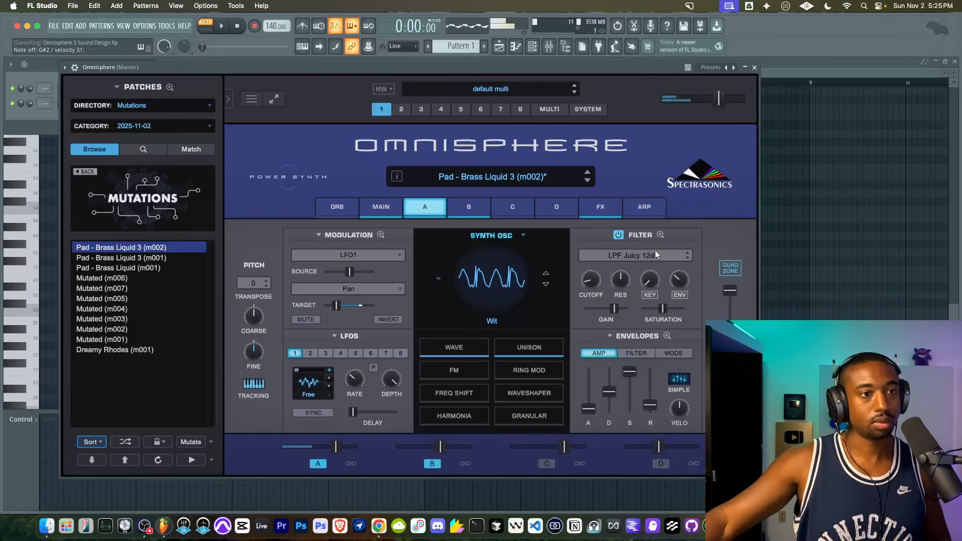
mouse_move(674, 287)
mouse_down()
mouse_move(664, 275)
mouse_move(676, 269)
mouse_up()
drag(621, 280, 632, 254)
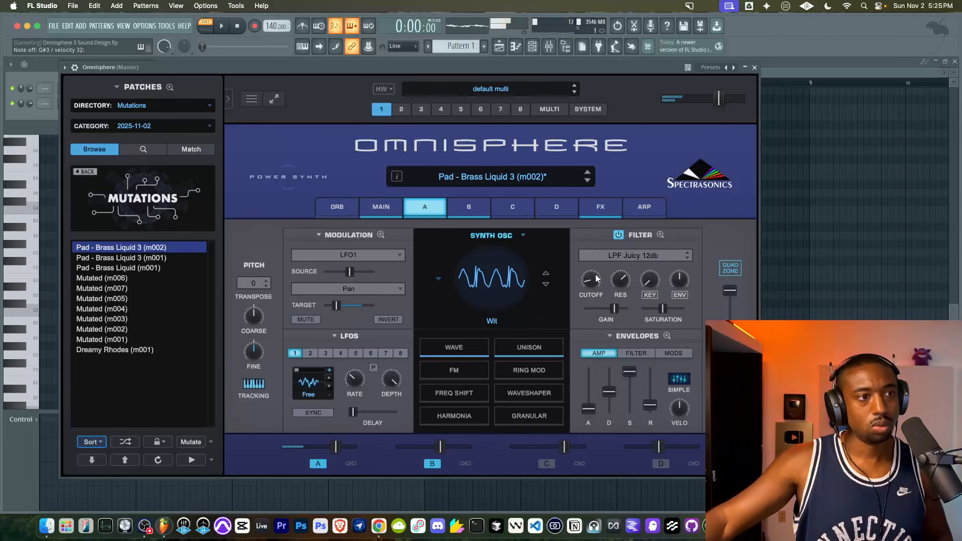
- Try transposing layer A's pitch to -12 and set the transpose back to 0
click(253, 283)
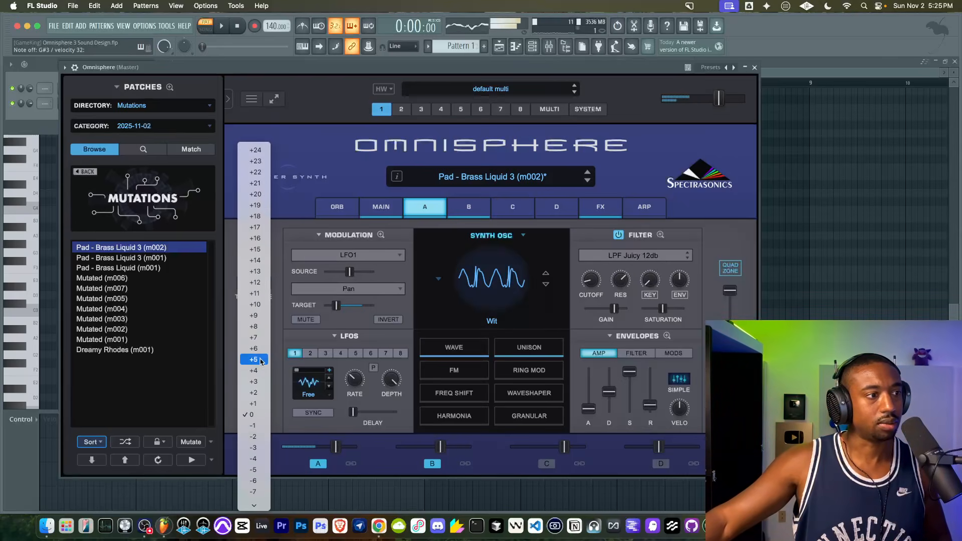
scroll(261, 422, down, 5)
click(256, 372)
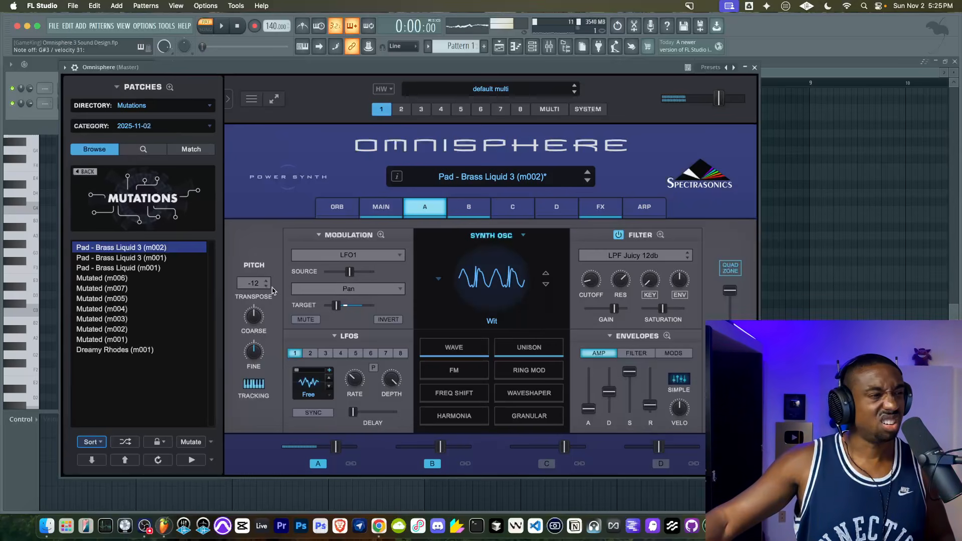
click(259, 284)
scroll(253, 367, down, 4)
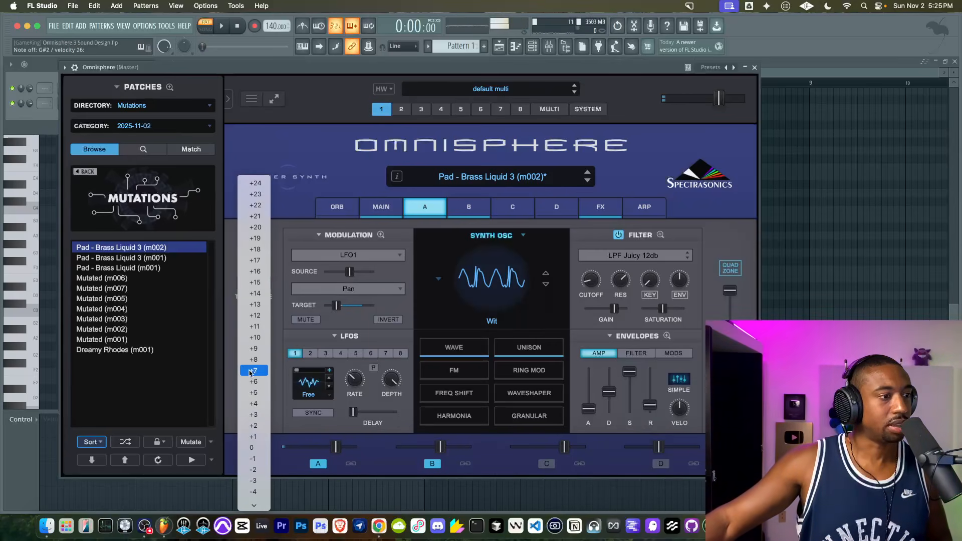
click(253, 448)
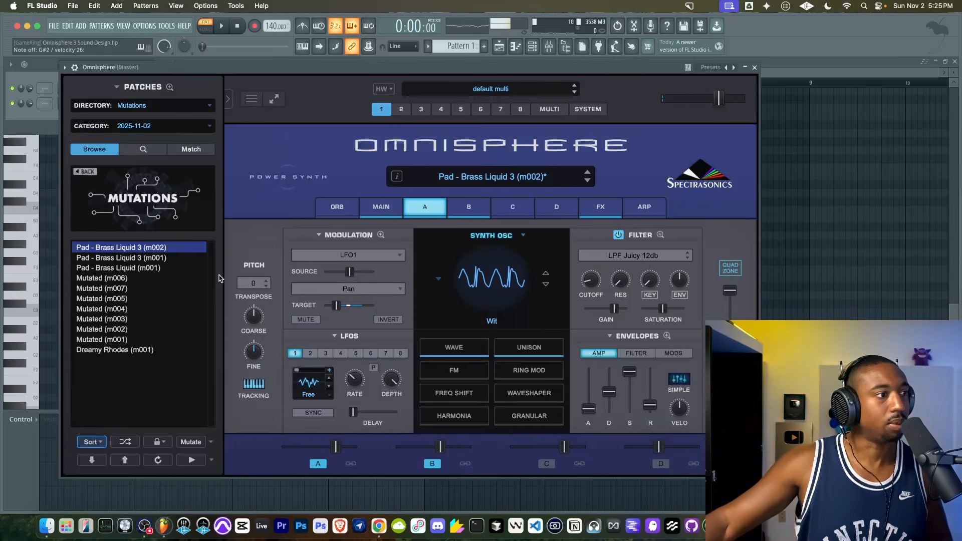
- Mutate the Pad - Brass Liquid 3 patch three times in a row to audition new variations
click(189, 443)
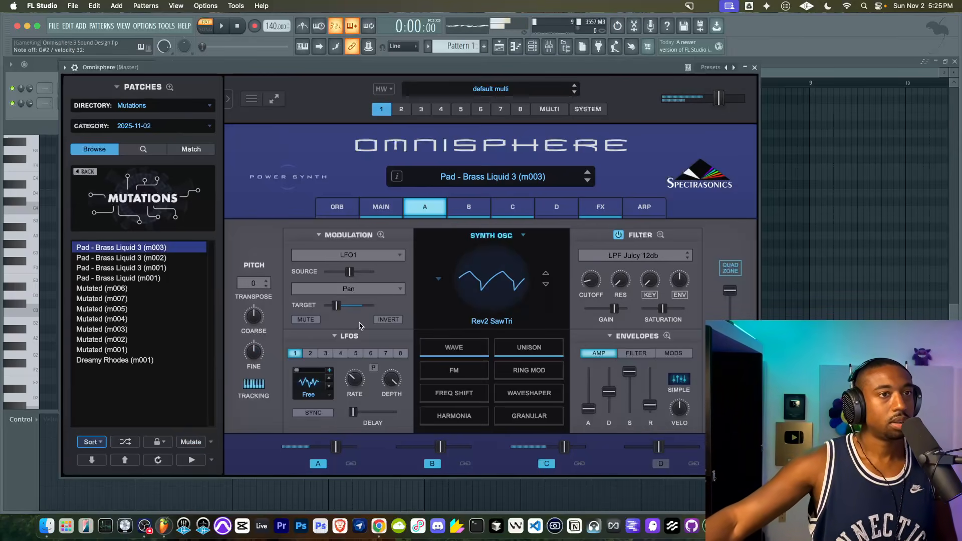
click(191, 442)
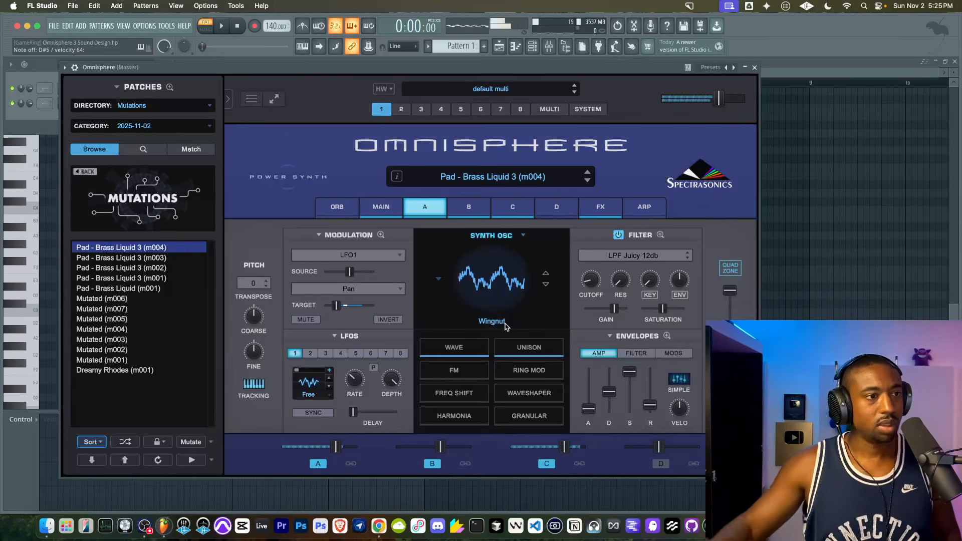
click(192, 441)
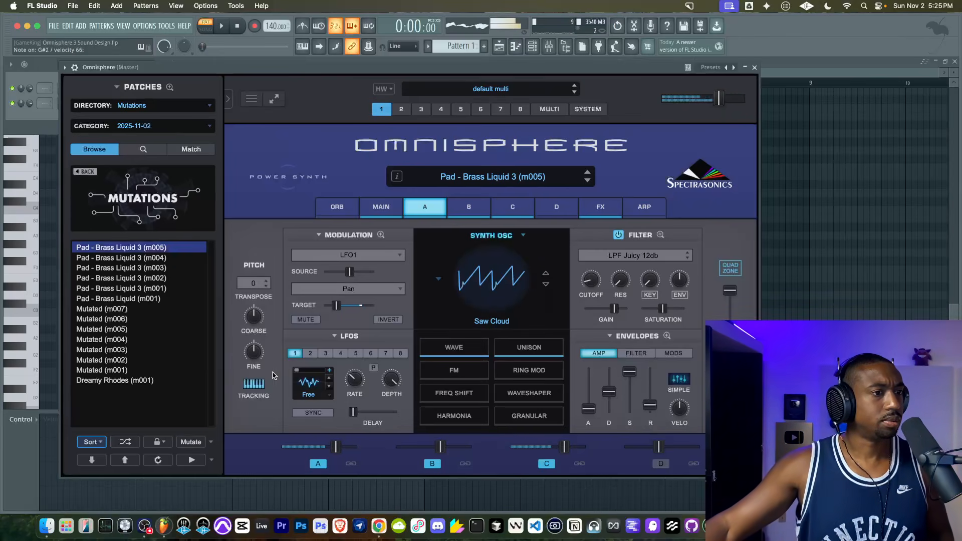
- Reduce layer A's filter envelope depth and generate three more mutations of the patch
drag(677, 273, 677, 268)
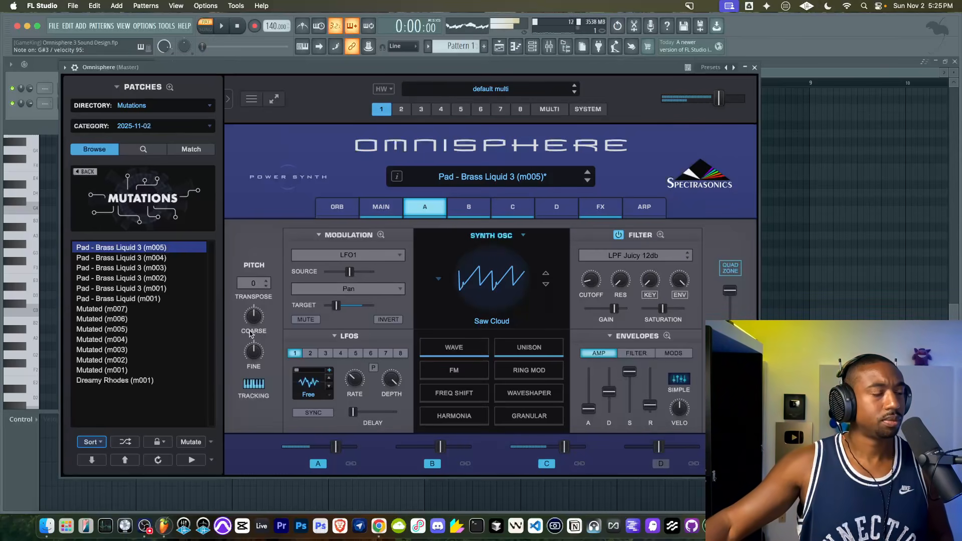
click(190, 442)
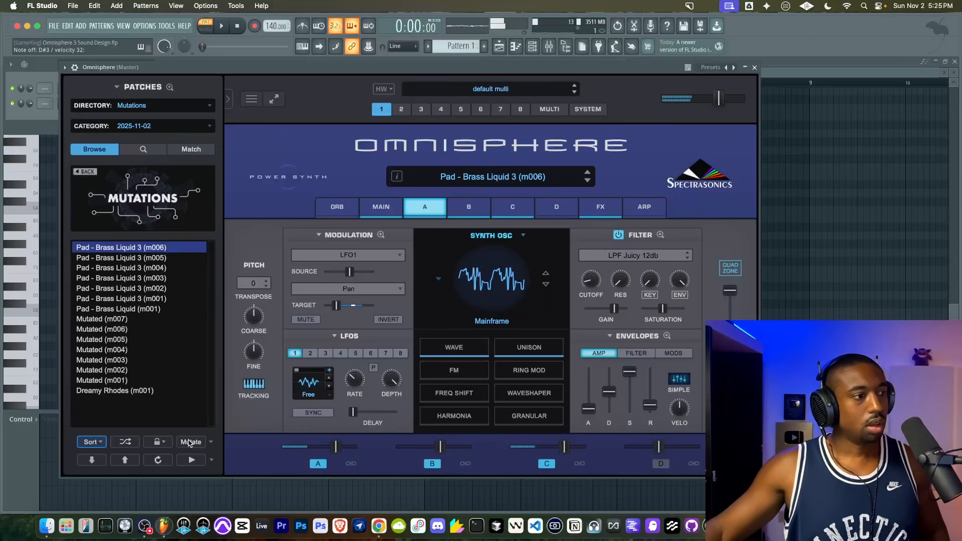
click(211, 441)
click(219, 449)
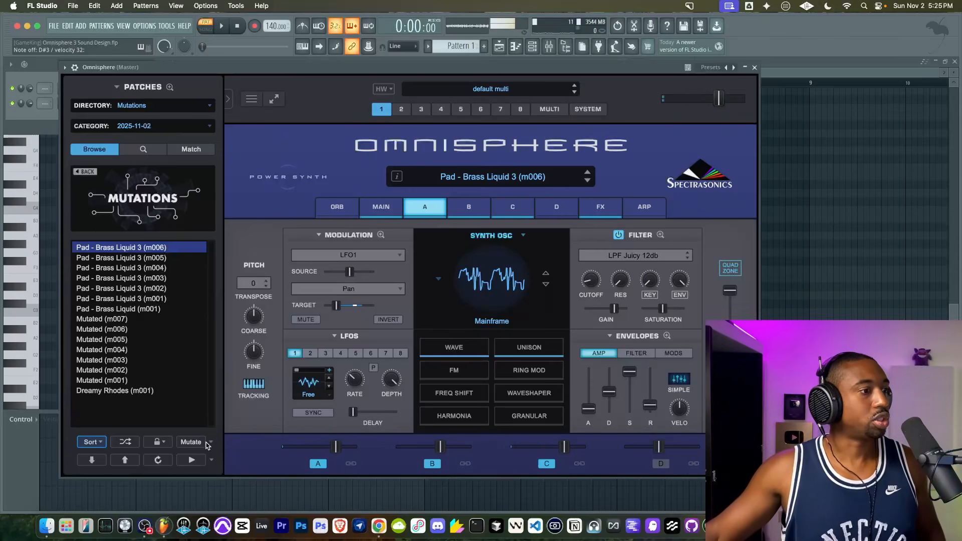
click(202, 442)
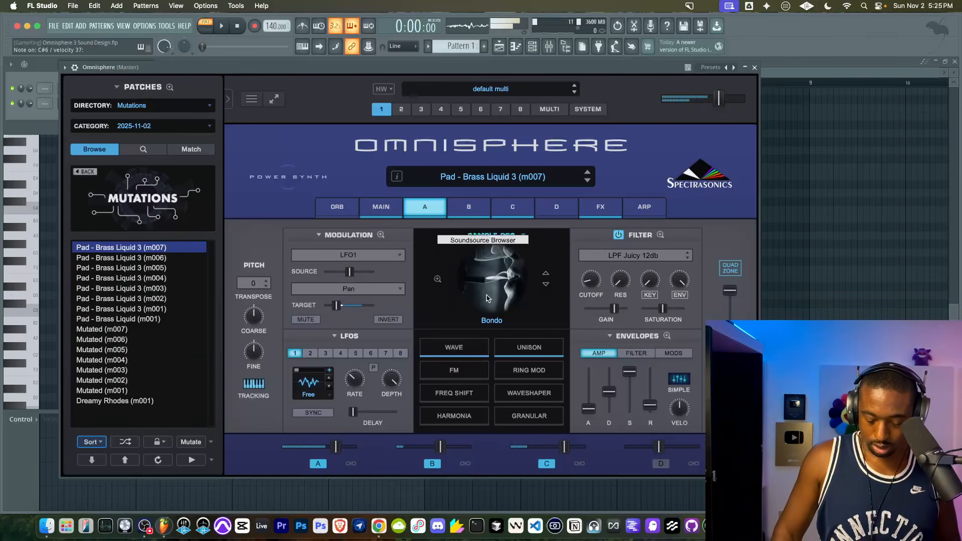
click(197, 442)
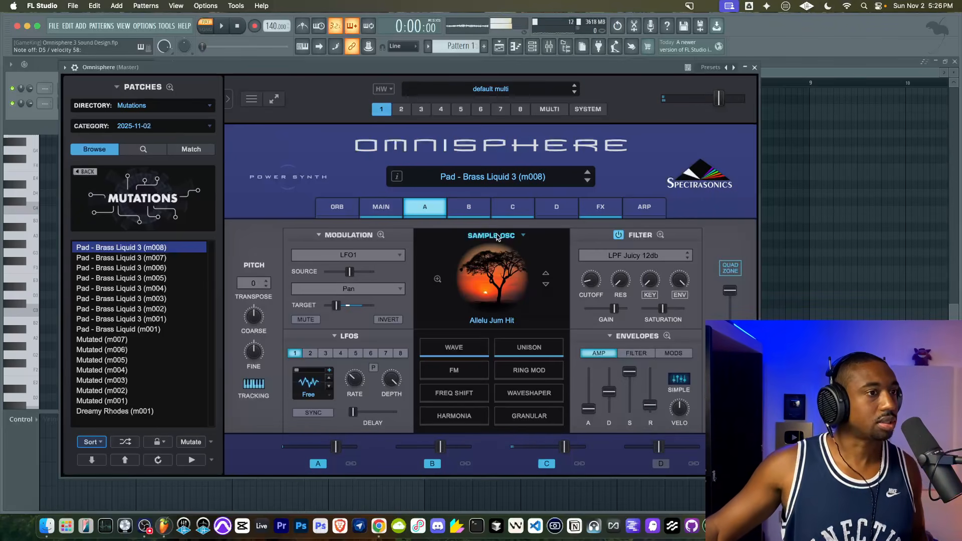
- Check the oscillators of layers B and A and create one further mutation of the patch
click(473, 215)
click(425, 207)
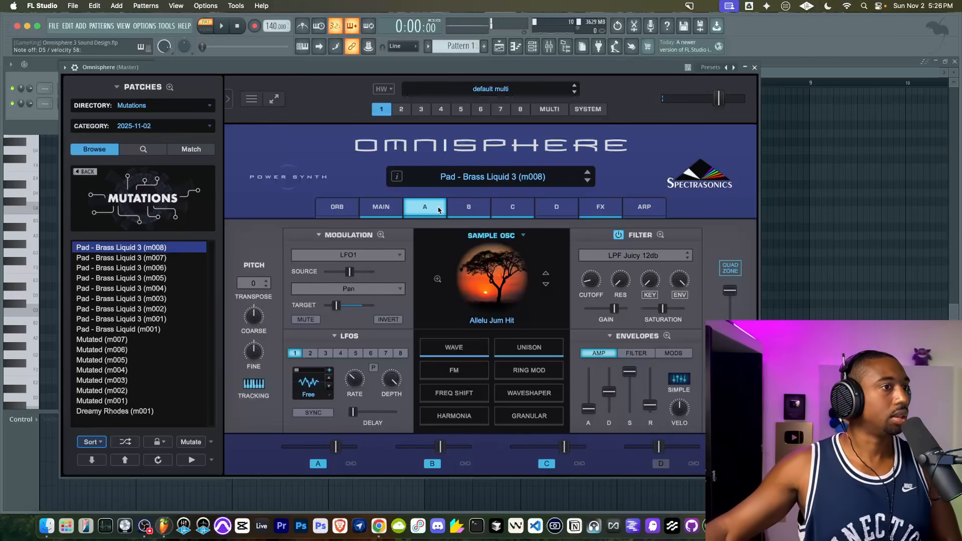
click(191, 441)
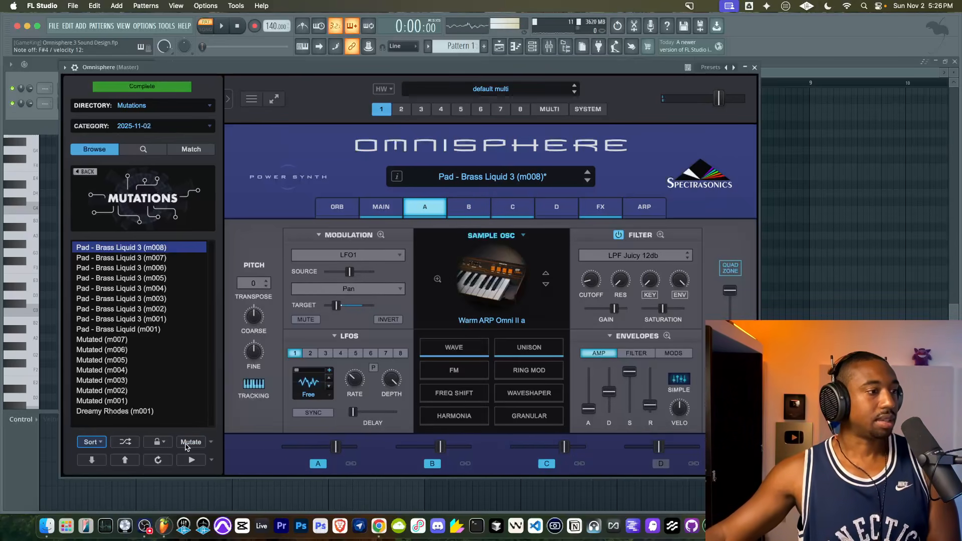
- Enable Multiband Comp in layer B's effects rack and bypass Sky Verb in the Aux rack
click(614, 209)
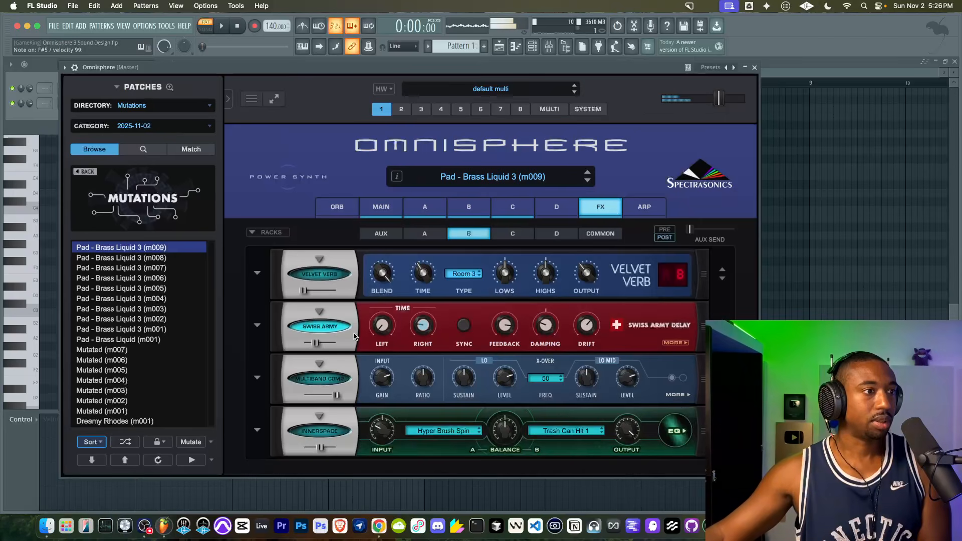
click(323, 378)
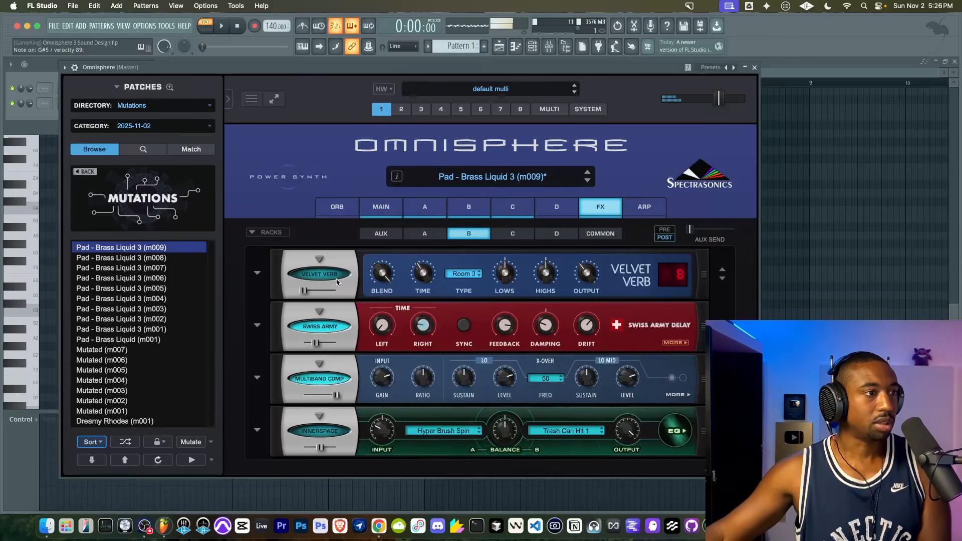
click(421, 233)
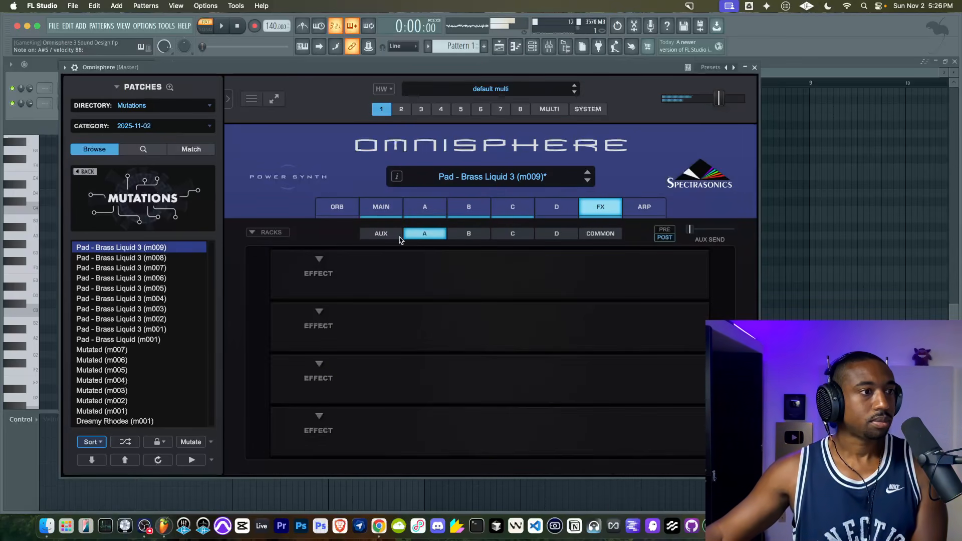
click(386, 234)
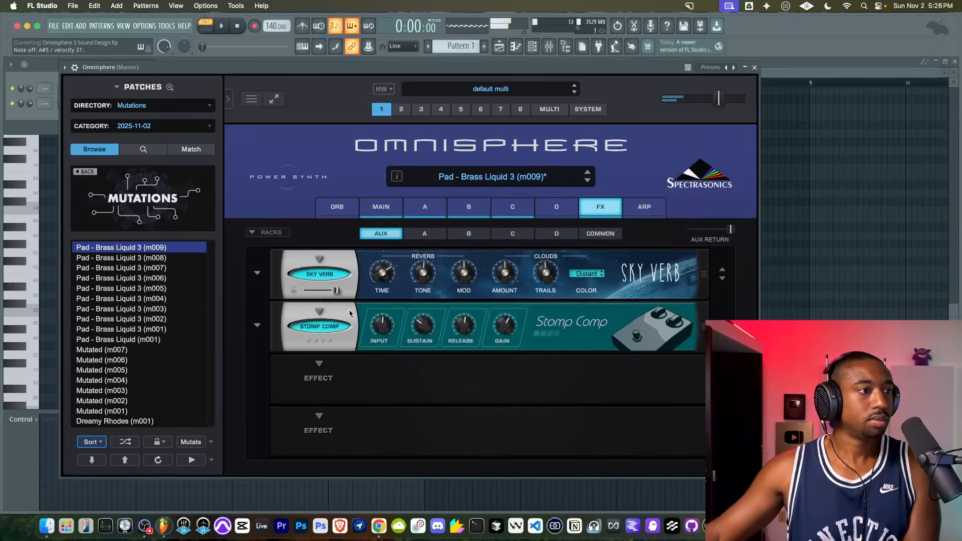
click(329, 278)
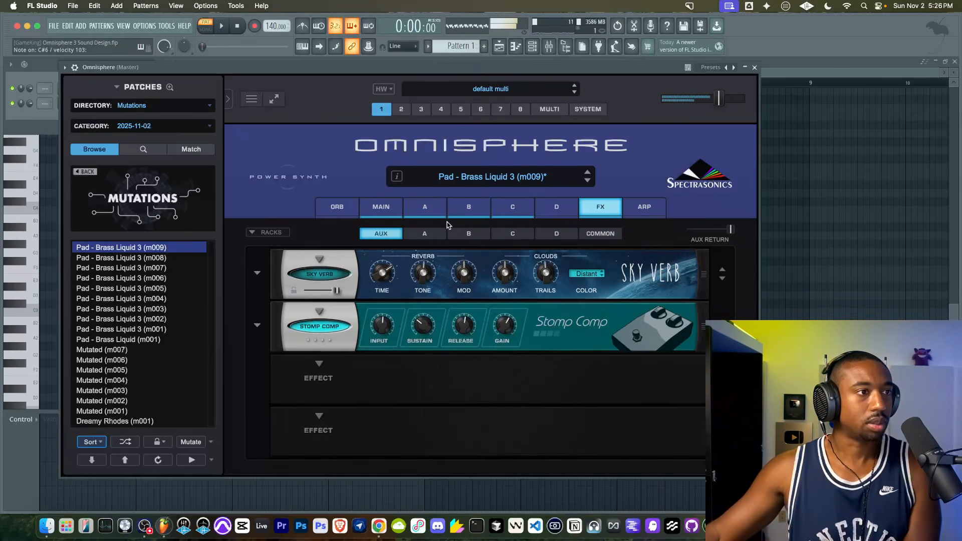
- Mutate the patch once more and switch off layers C and D in the layer overview
click(190, 441)
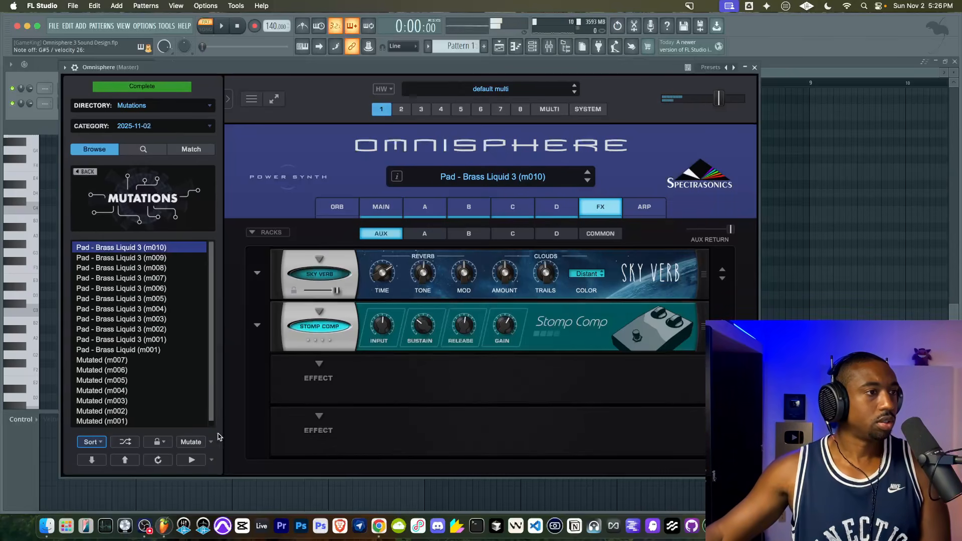
click(388, 208)
click(516, 241)
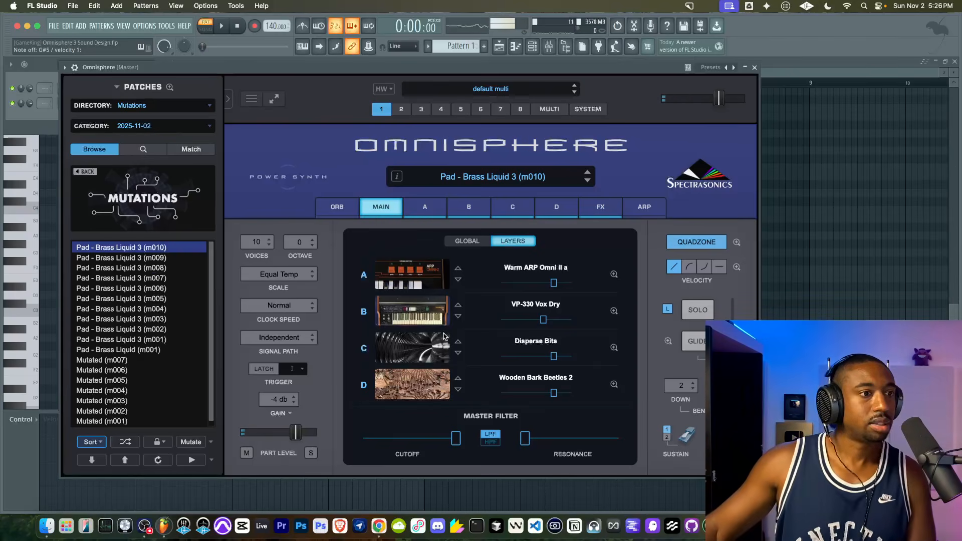
click(365, 351)
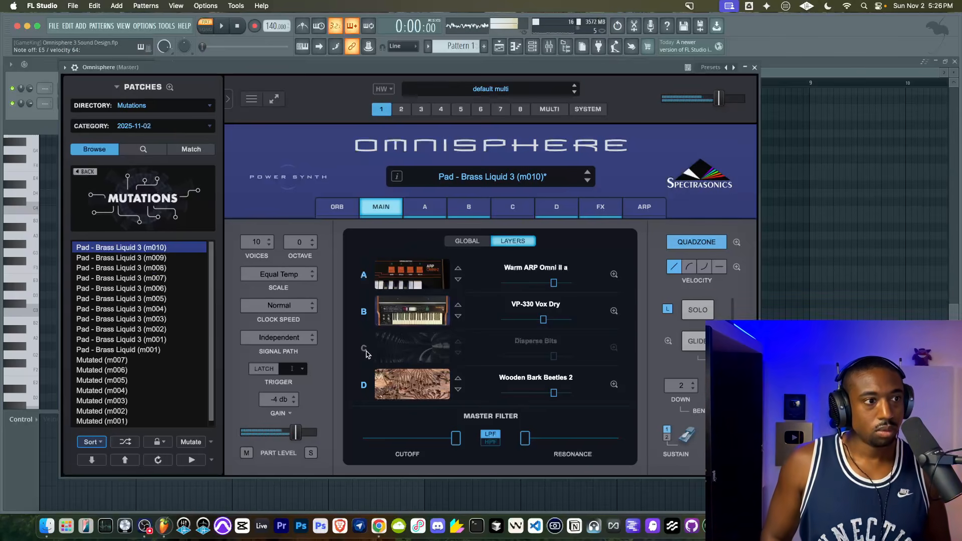
click(364, 385)
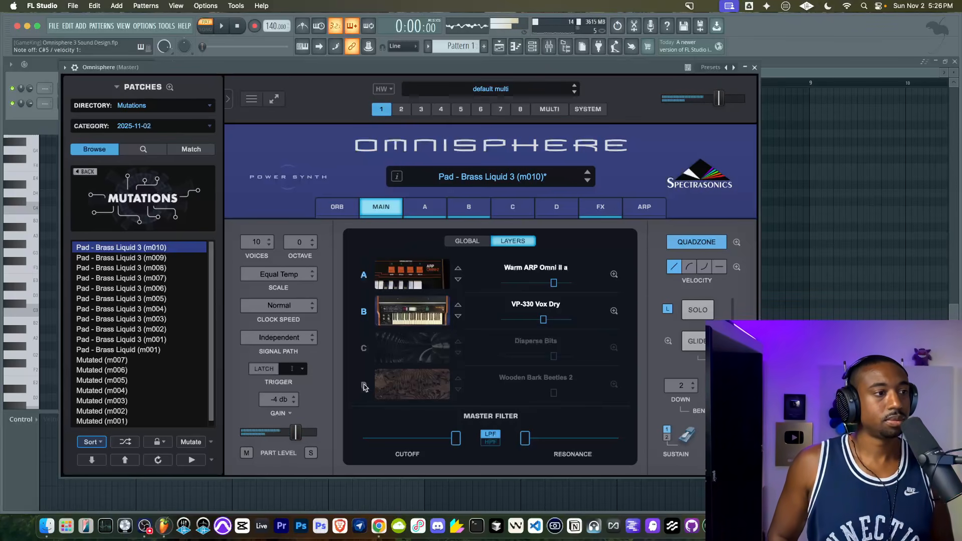
- Adjust the reverb mod, reverb tone and clouds amount of Sky Verb in the Aux effects rack and set its color to Clean
click(604, 205)
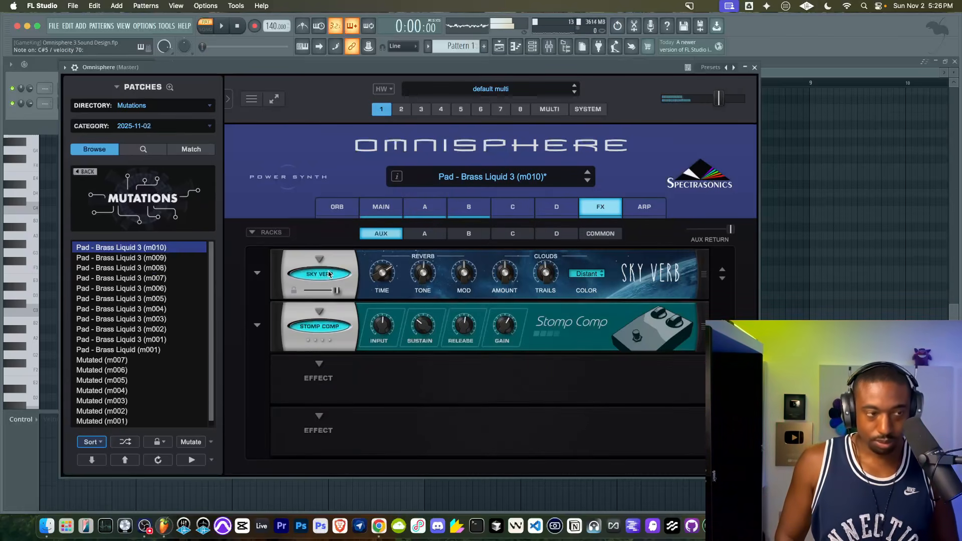
drag(466, 280, 464, 236)
drag(429, 273, 436, 239)
drag(508, 278, 549, 256)
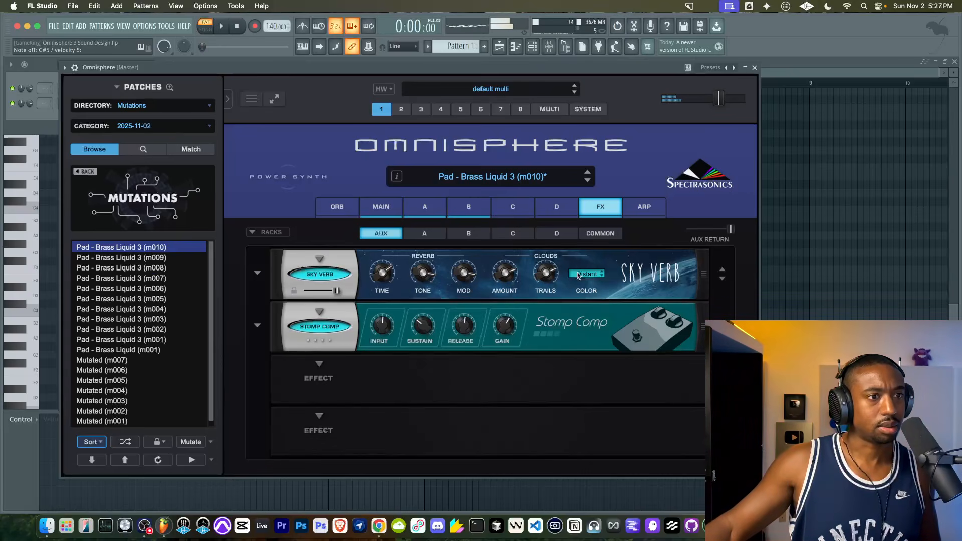
click(579, 275)
click(594, 296)
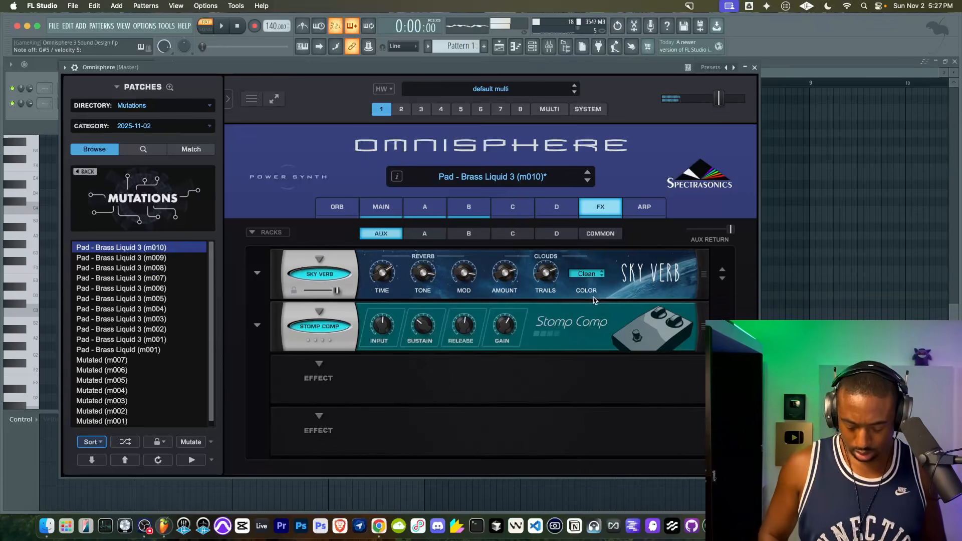
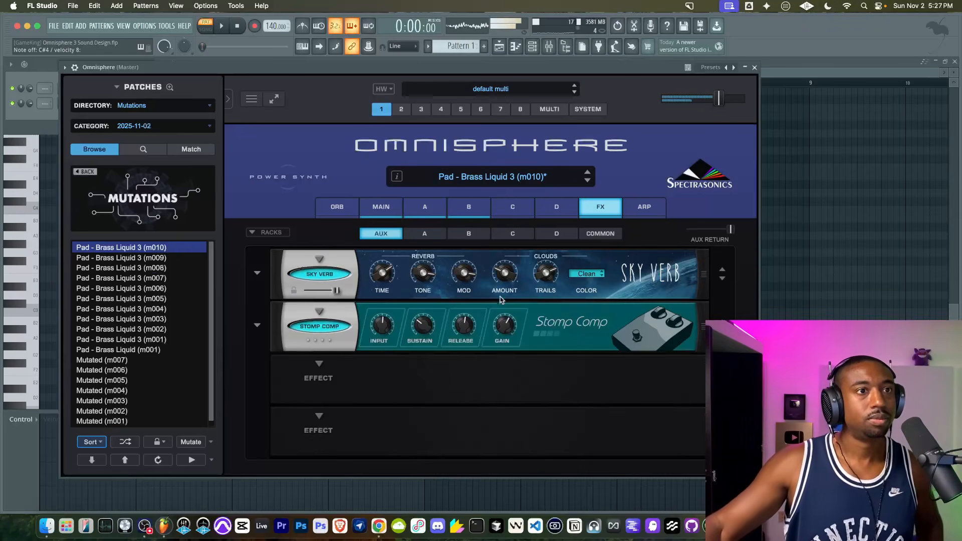
- Check layer B and switch layer A off and on for comparison, leaving layer A off so layer B sounds alone
click(437, 238)
click(463, 219)
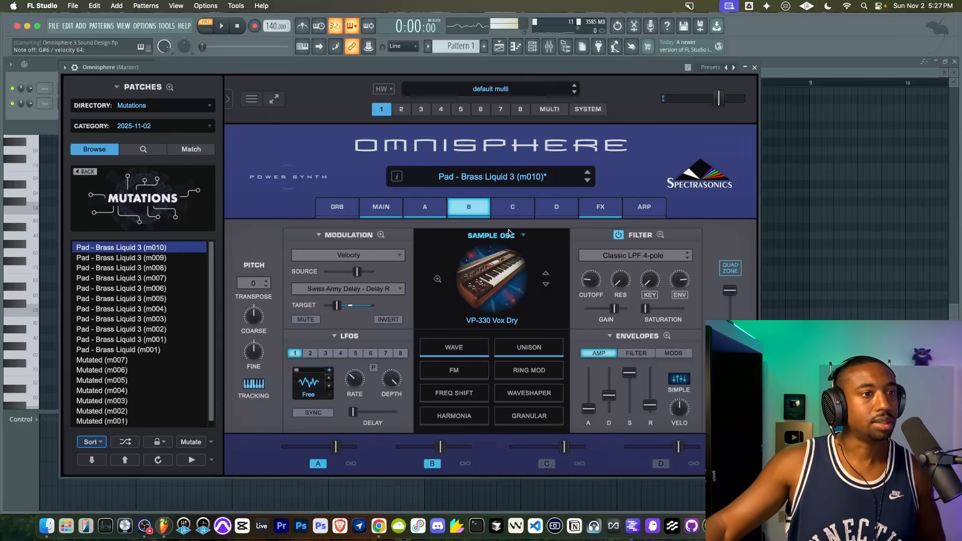
click(317, 463)
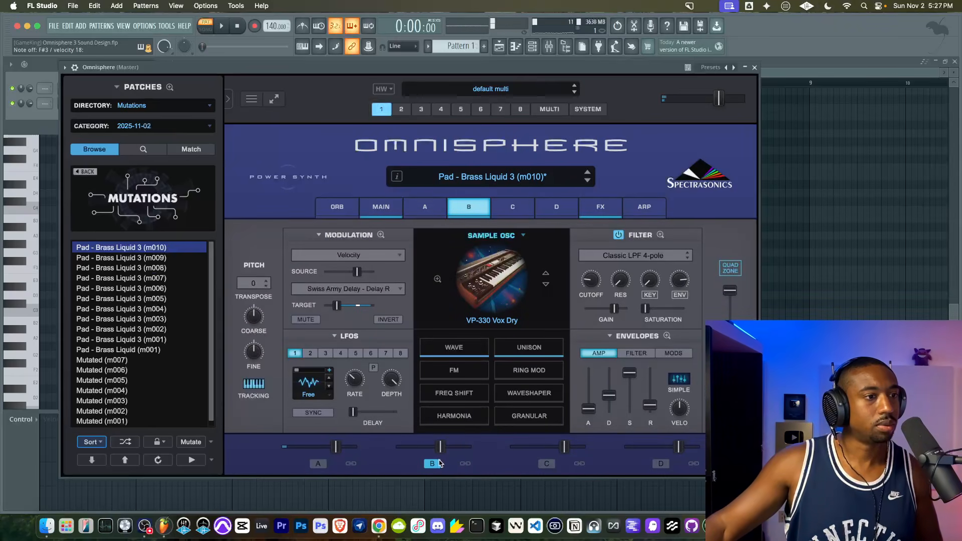
click(318, 463)
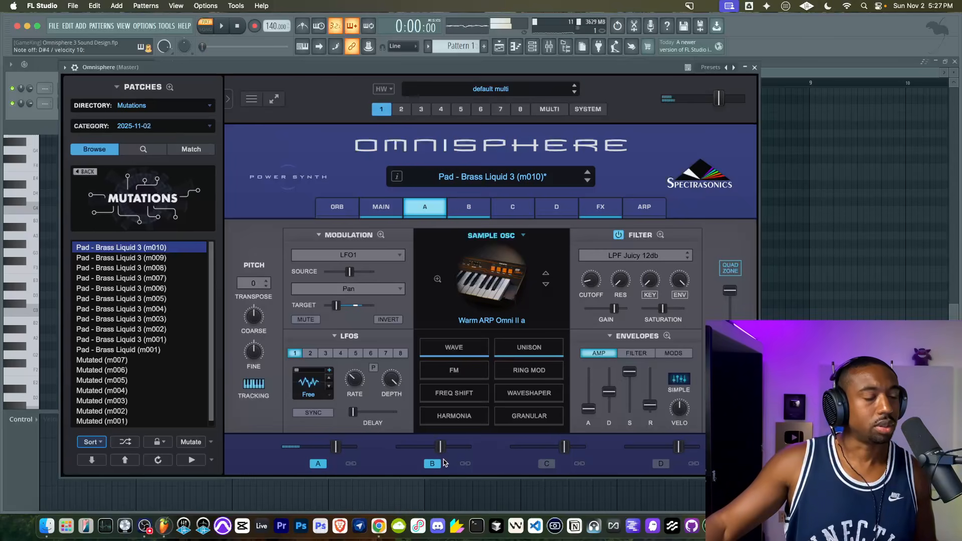
click(318, 464)
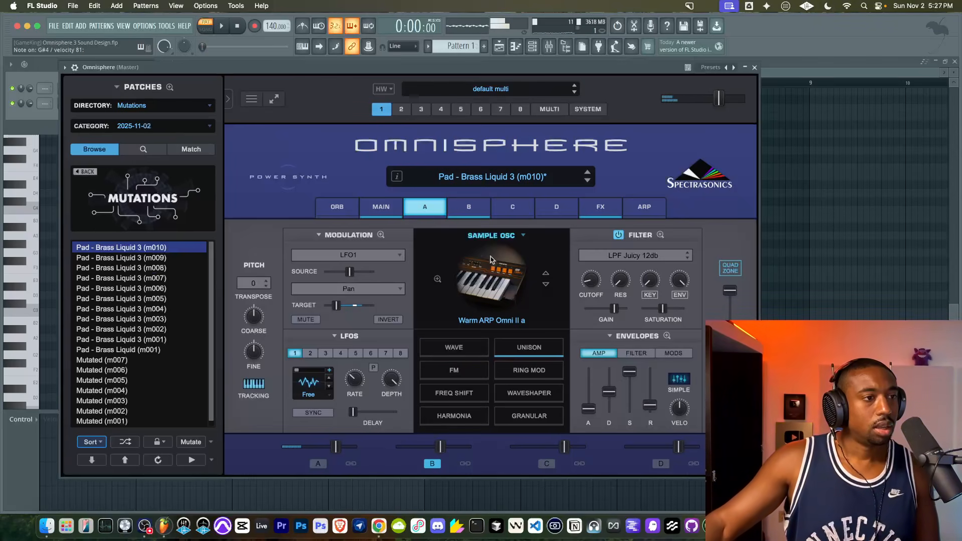
- Try other soundsources in layer B's sample oscillator, advancing to Water Heater Sforzando, and check layer B's effects rack along the way
click(468, 206)
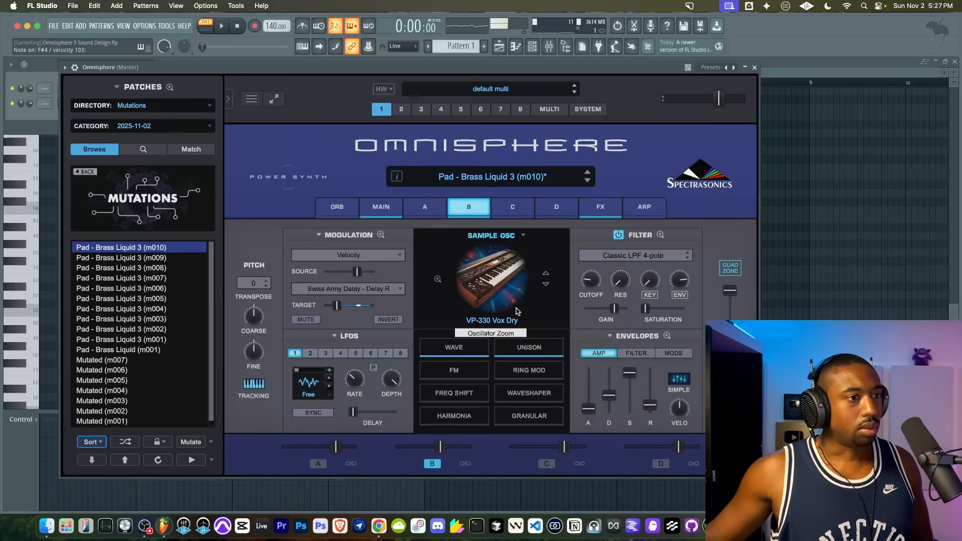
click(546, 284)
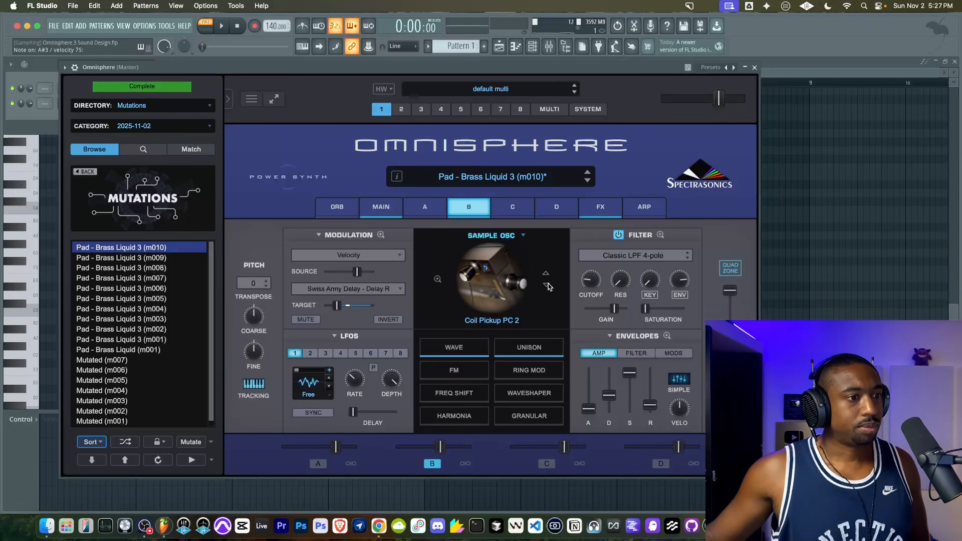
click(600, 208)
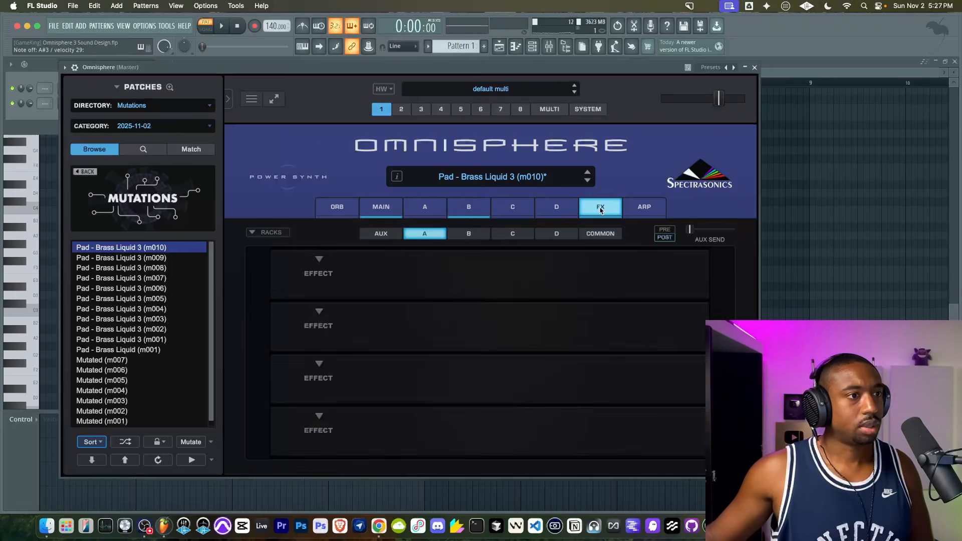
click(465, 234)
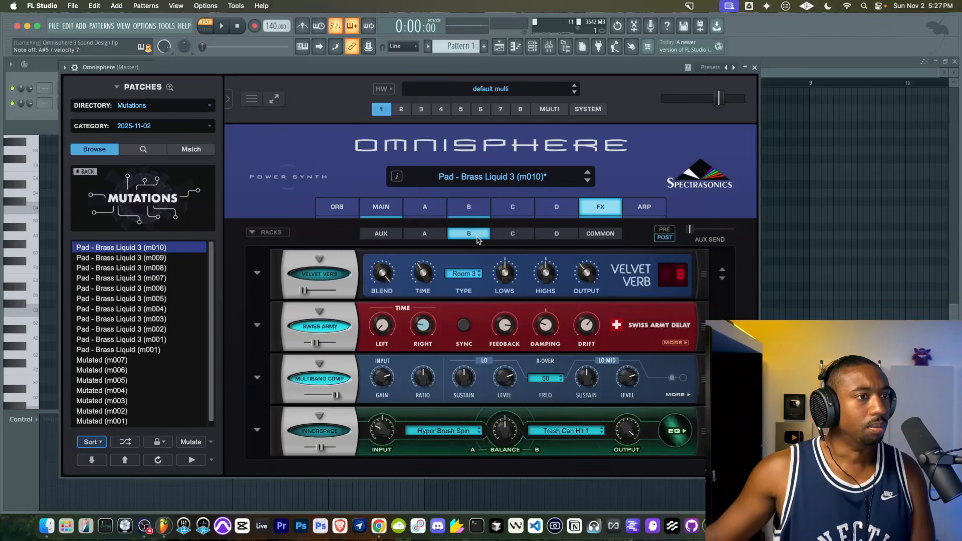
click(446, 208)
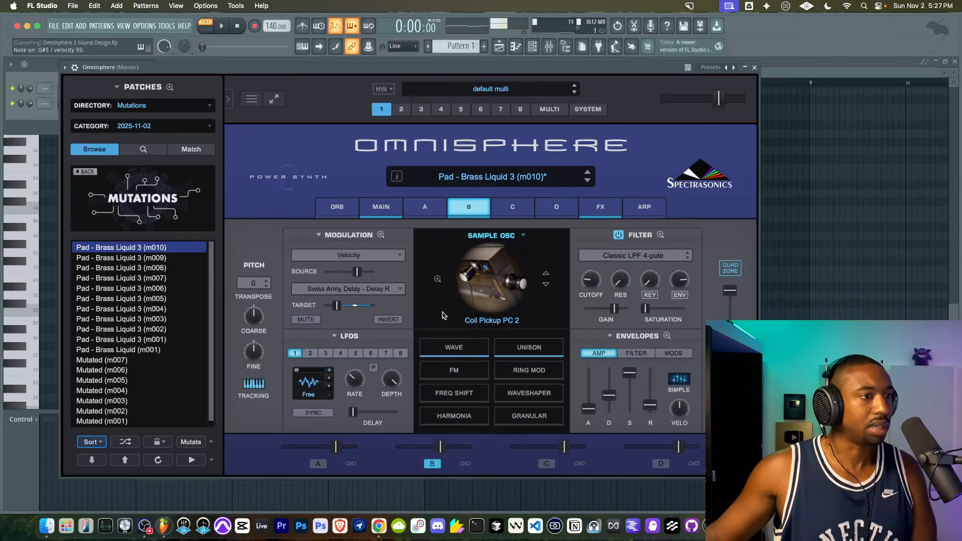
click(545, 284)
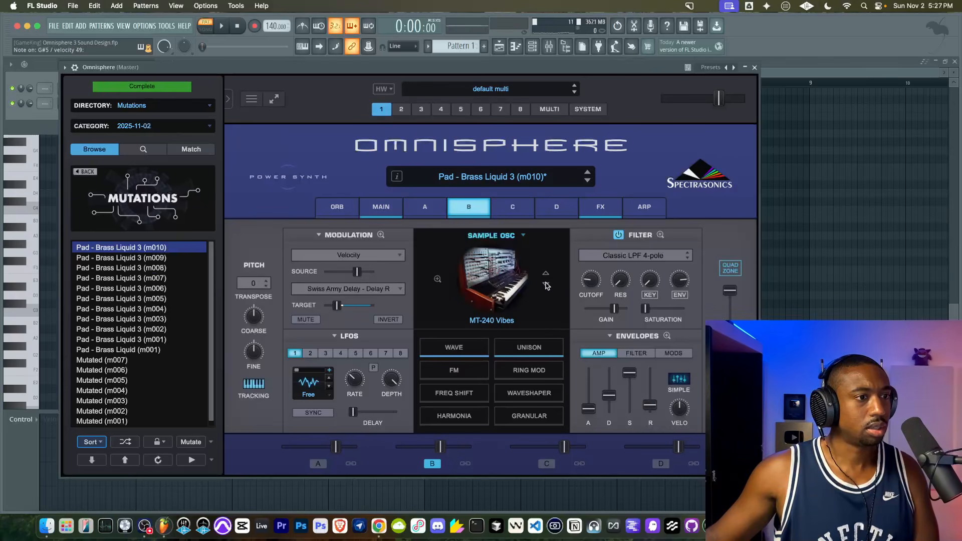
click(545, 284)
click(547, 285)
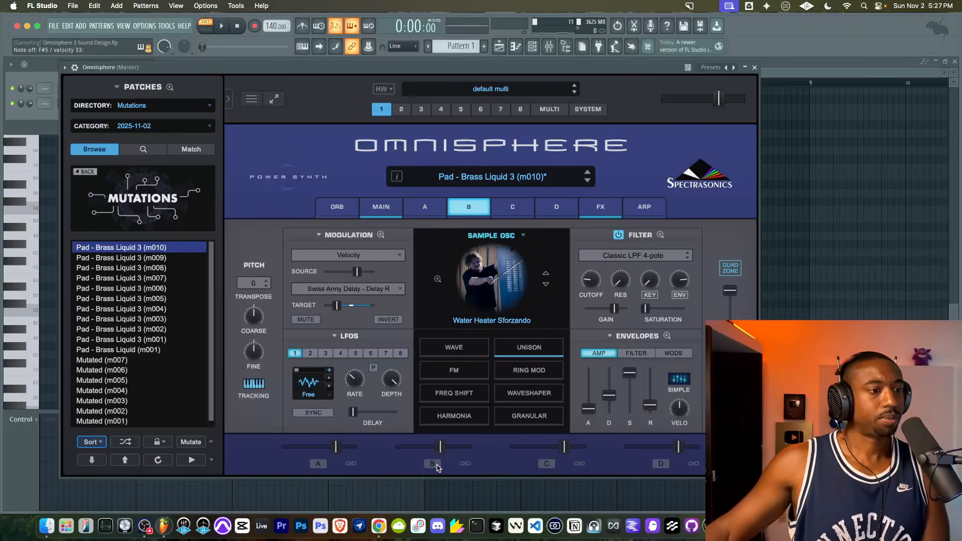
- Check the layers' note ranges in Quadzone and switch layer A back on
click(730, 268)
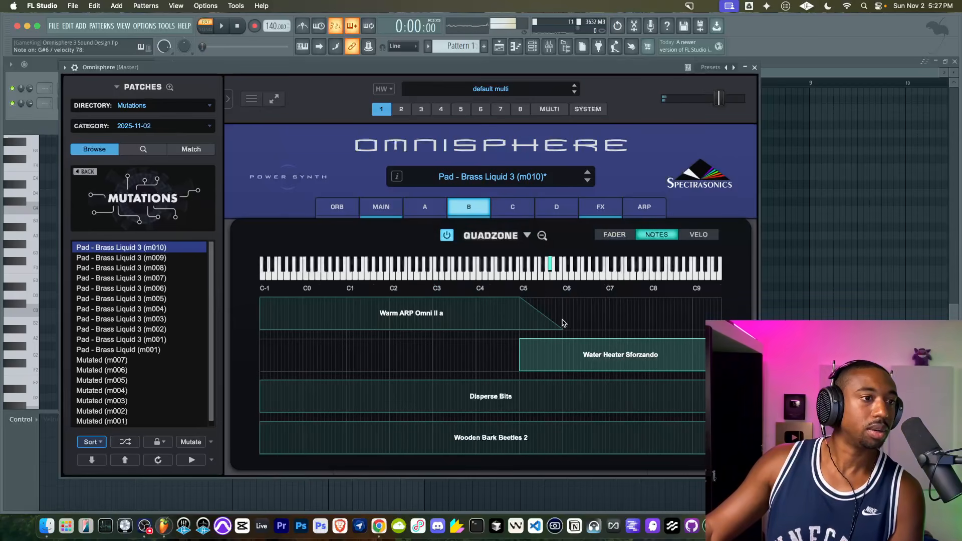
click(541, 235)
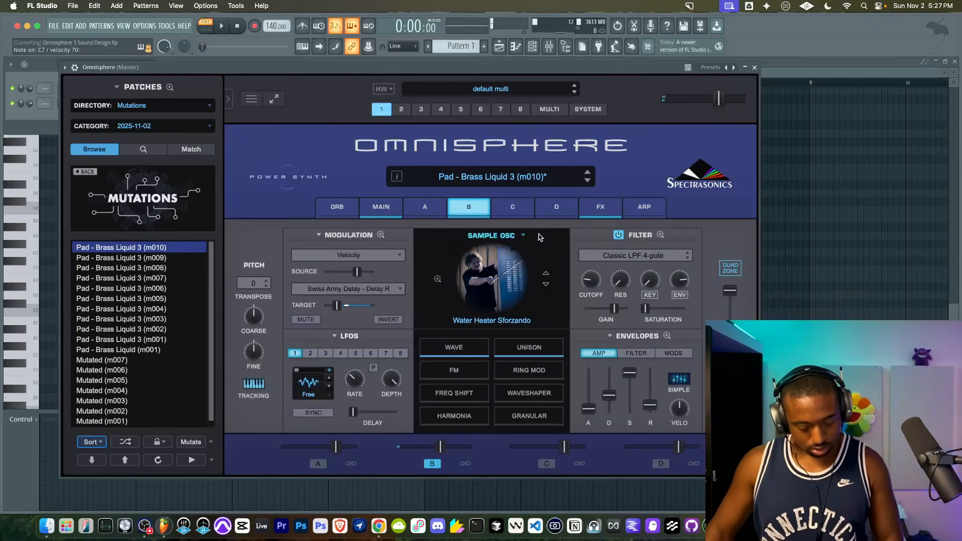
click(319, 464)
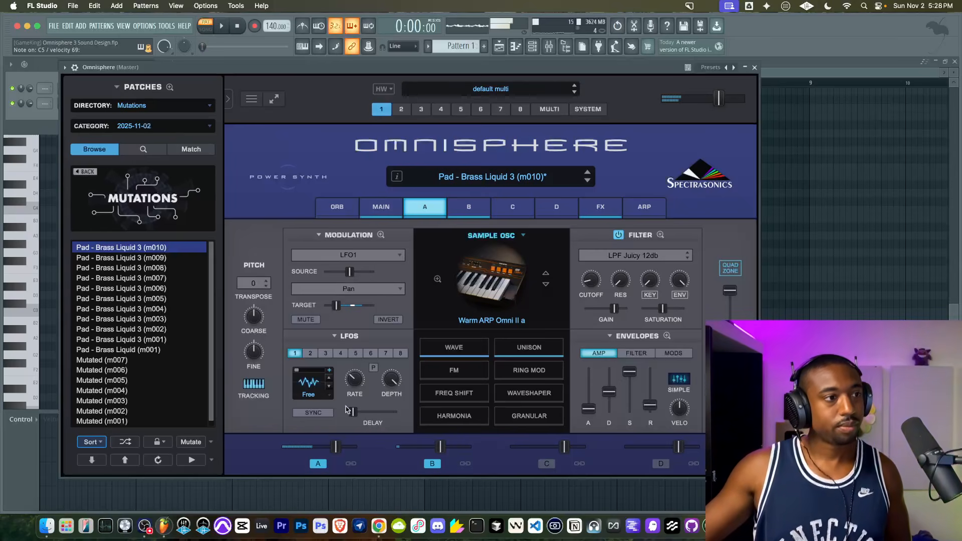
- Transpose layer B by -12 and change its soundsource to Elec Piano Chord Hi
click(488, 206)
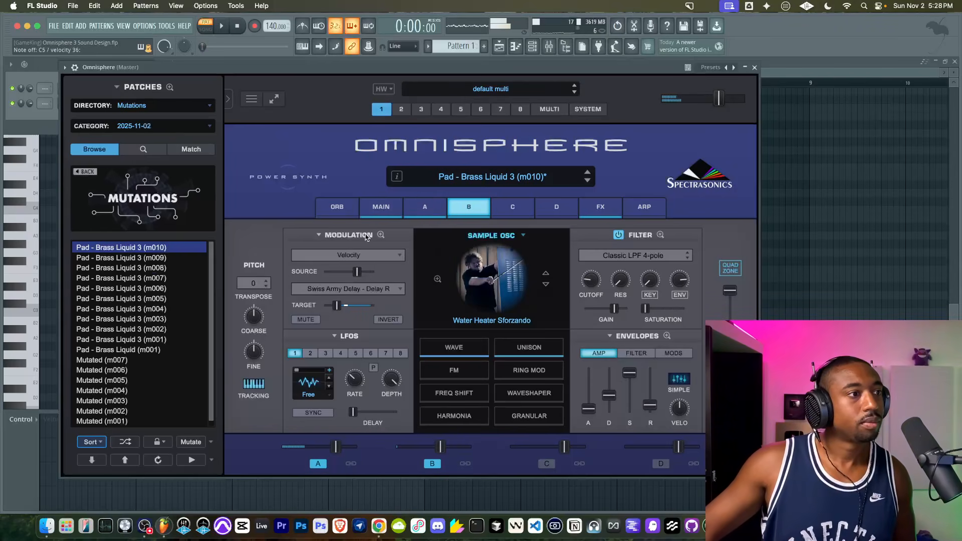
click(261, 284)
scroll(260, 339, down, 10)
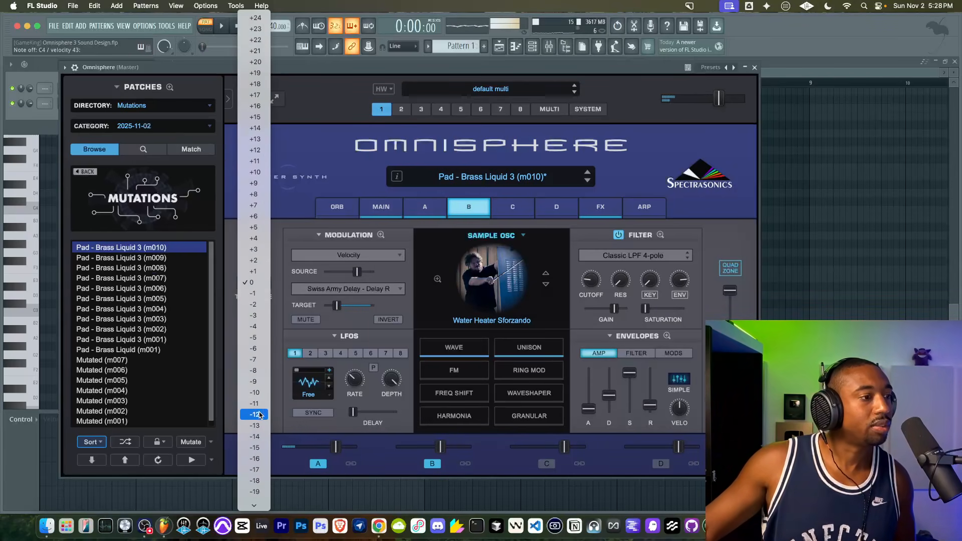
click(255, 414)
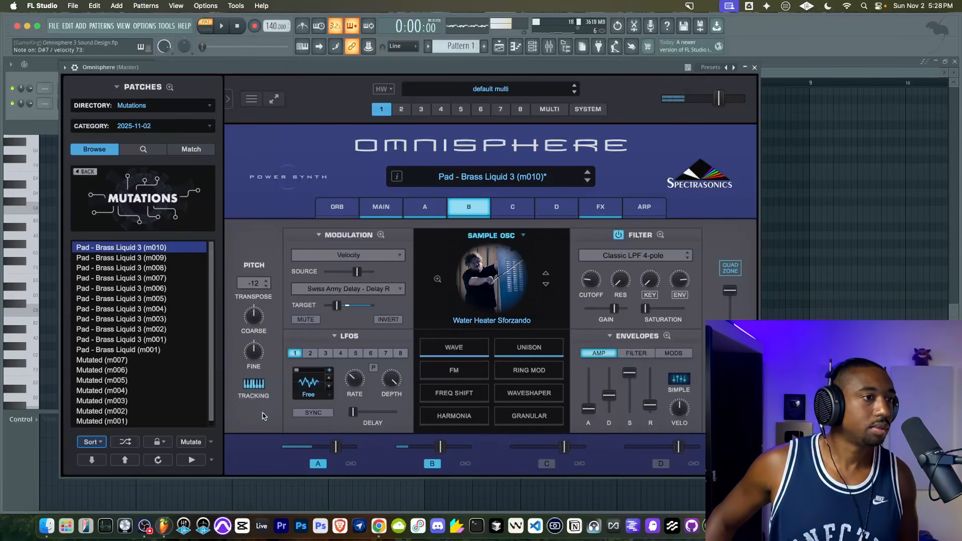
click(544, 286)
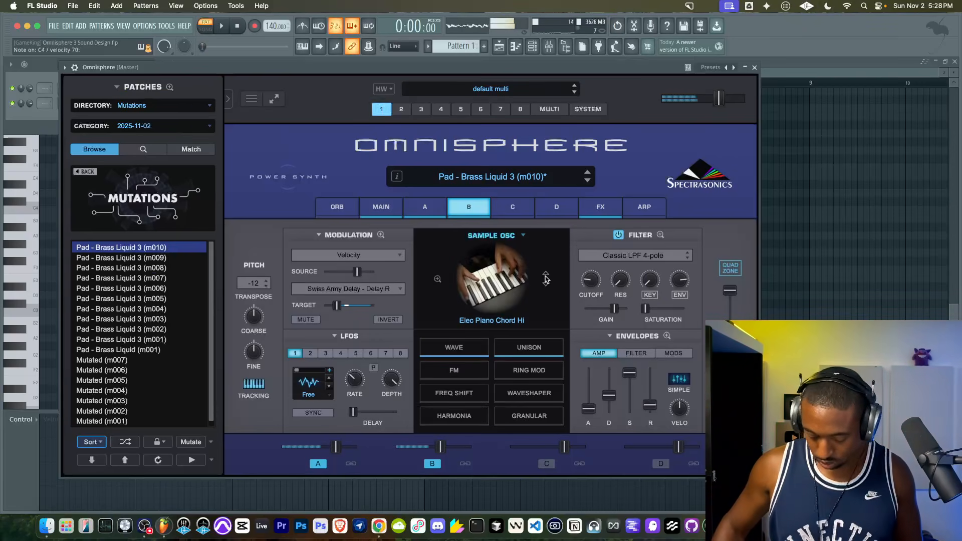
- Lower layer A's level and turn off its LFO1-to-Pan modulation, with the detailed modulation view open
drag(335, 453, 318, 453)
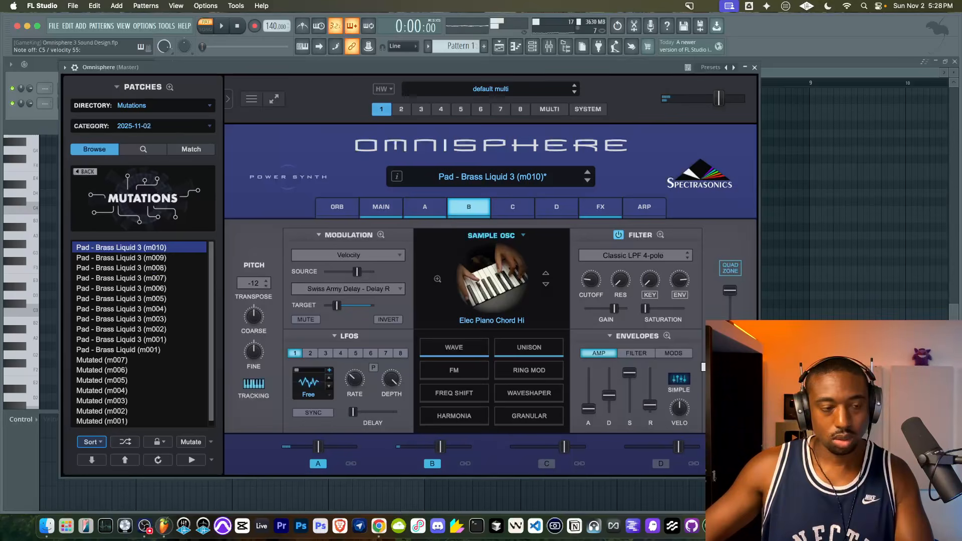
click(434, 210)
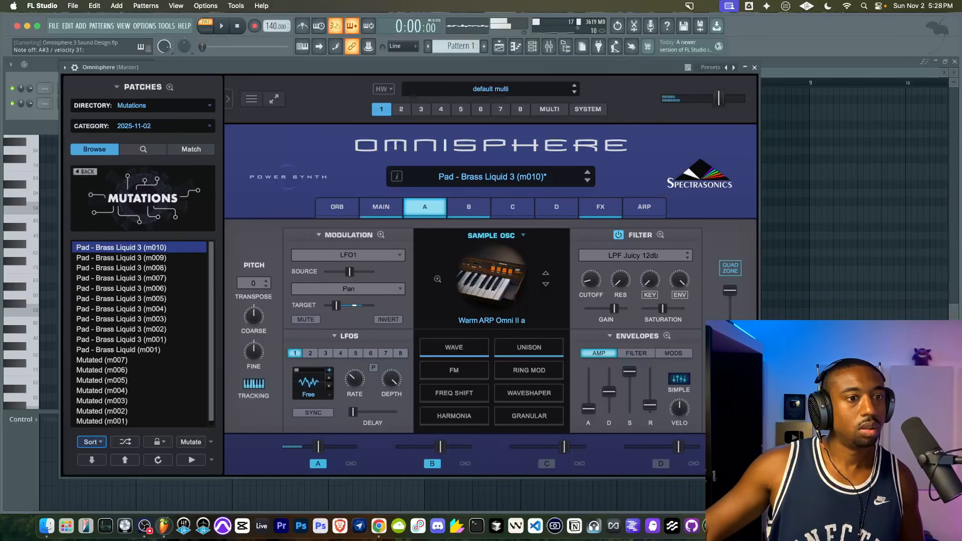
click(381, 235)
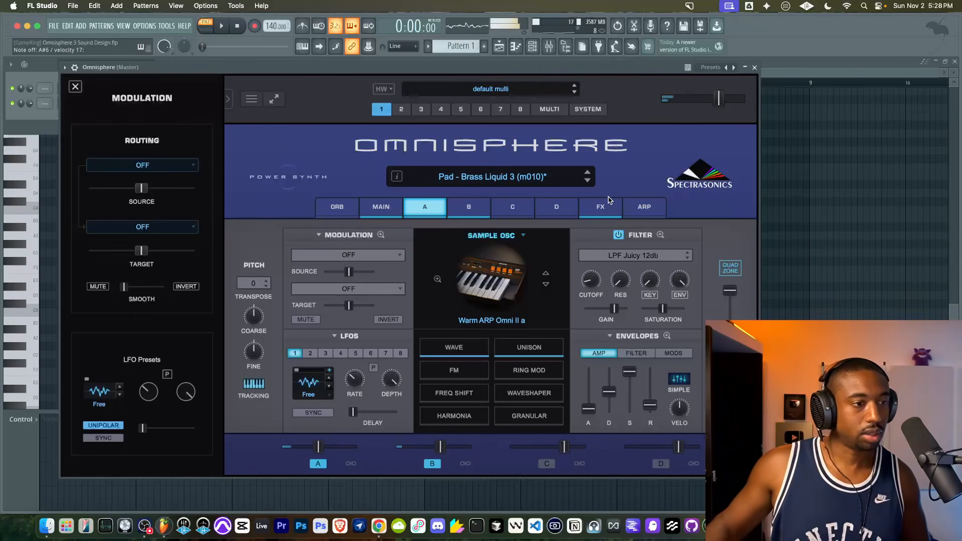
- Extend the Quadzone note ranges of Warm ARP Omni II a and Elec Piano Chord Hi across the whole keyboard
click(730, 267)
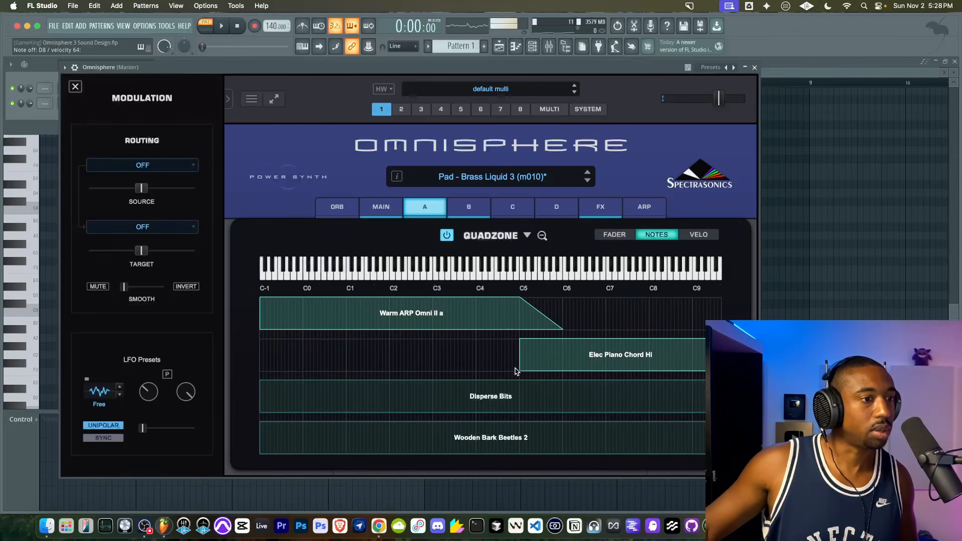
drag(522, 371, 230, 376)
drag(520, 299, 730, 319)
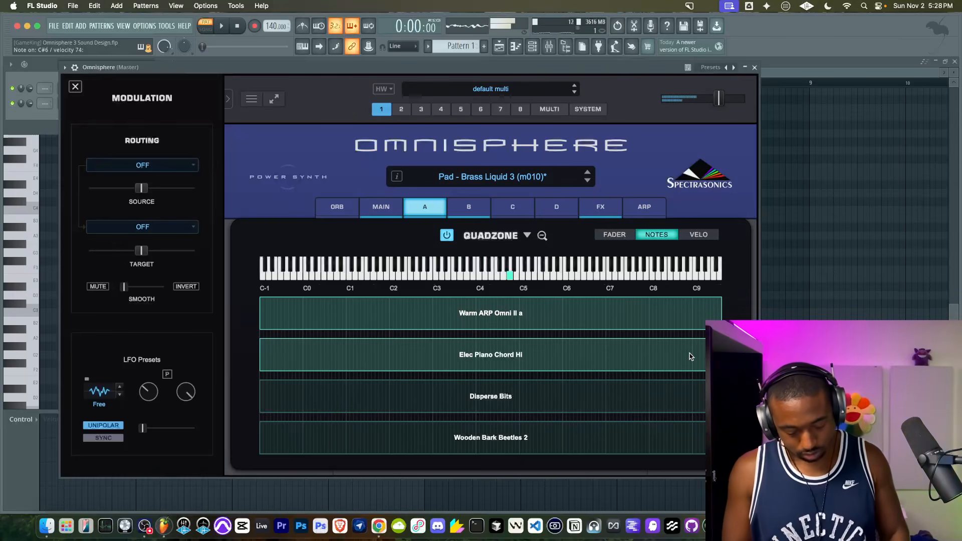
click(544, 235)
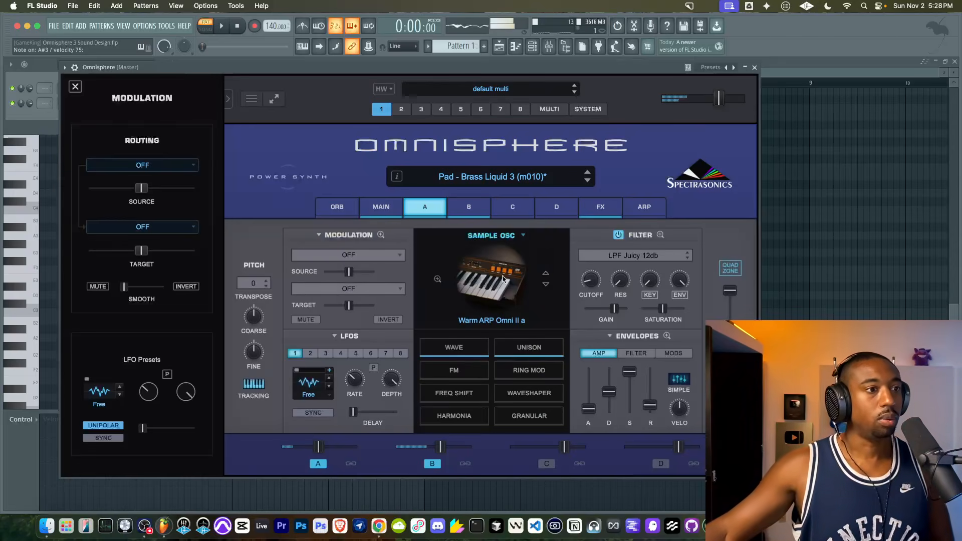
- Set layer A's level to about -2.54 dB and raise layer B's level slightly, soloing each layer while adjusting it
click(432, 463)
drag(320, 453, 331, 454)
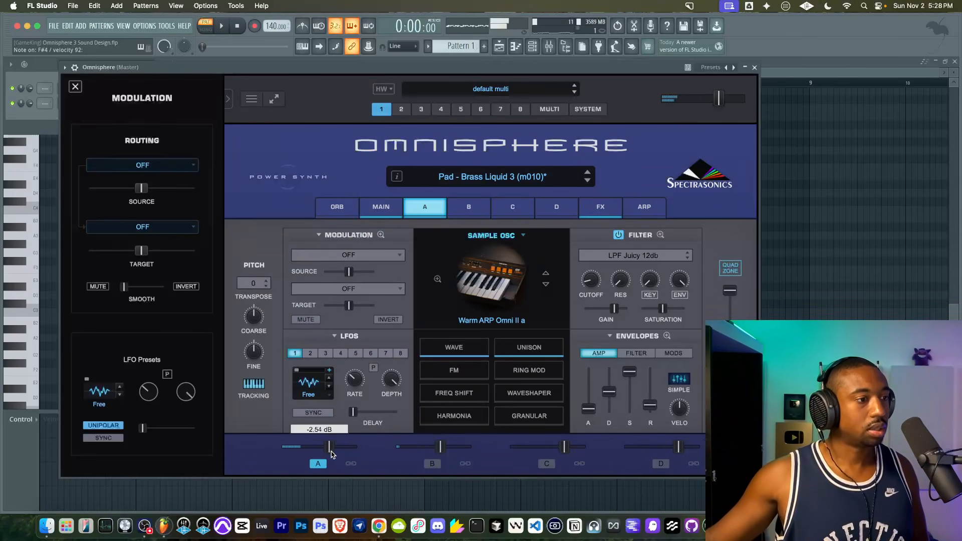
click(468, 206)
click(432, 464)
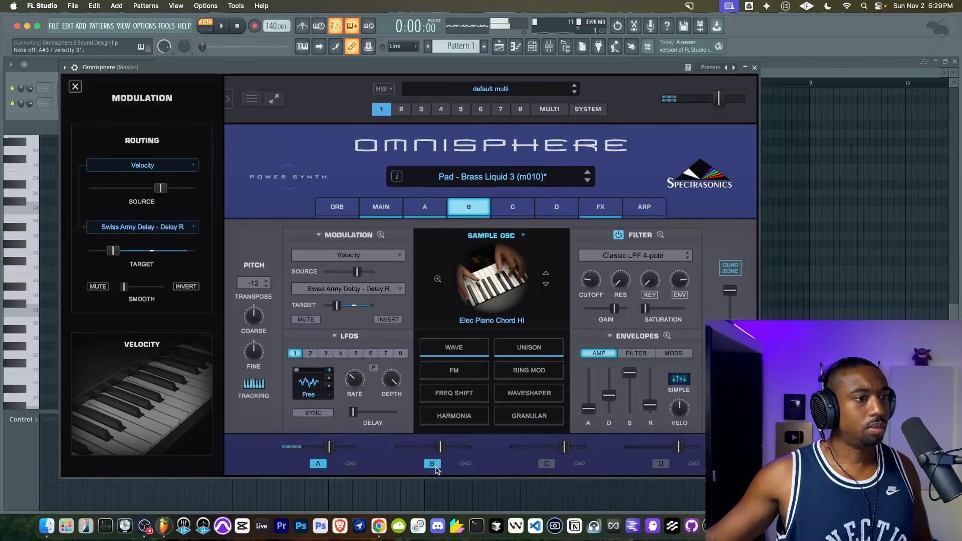
click(317, 464)
drag(439, 446, 441, 446)
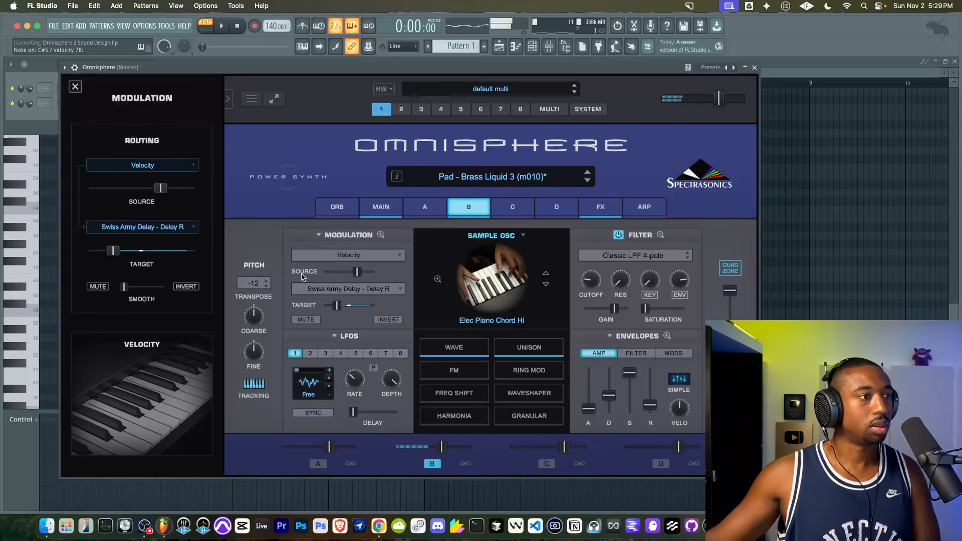
- Set layer B's transpose to 0 and, with layer A switched back on, change layer B's soundsource to Juno 60 Polybellz
click(253, 283)
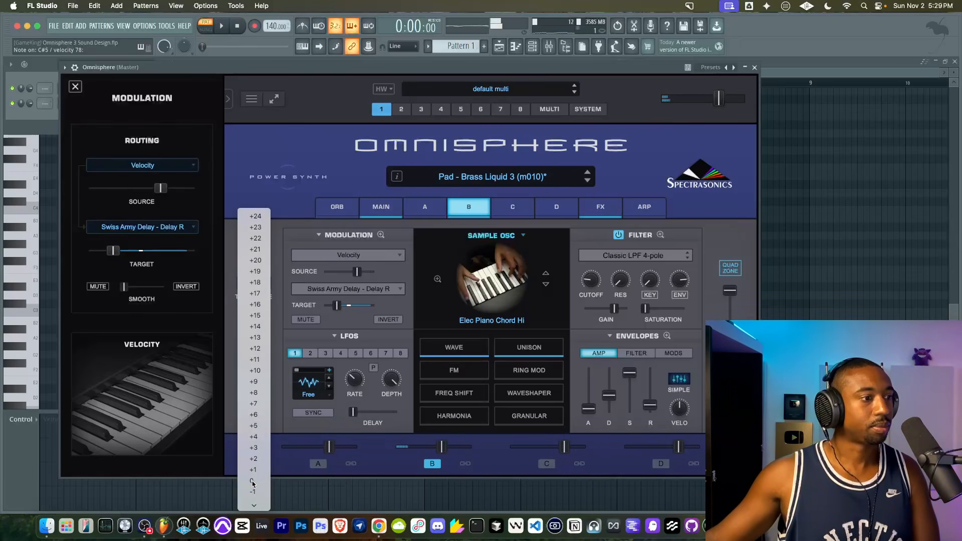
click(253, 481)
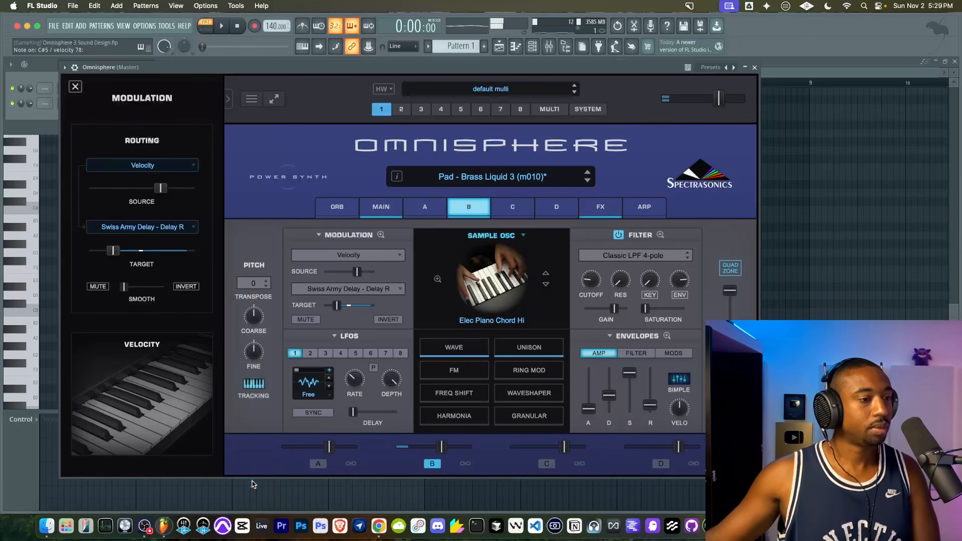
click(317, 464)
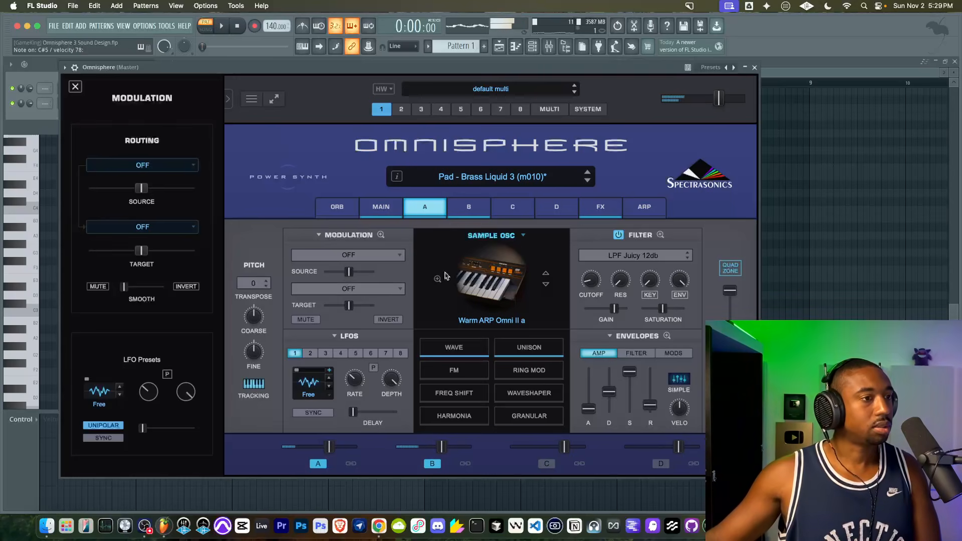
click(478, 206)
click(546, 285)
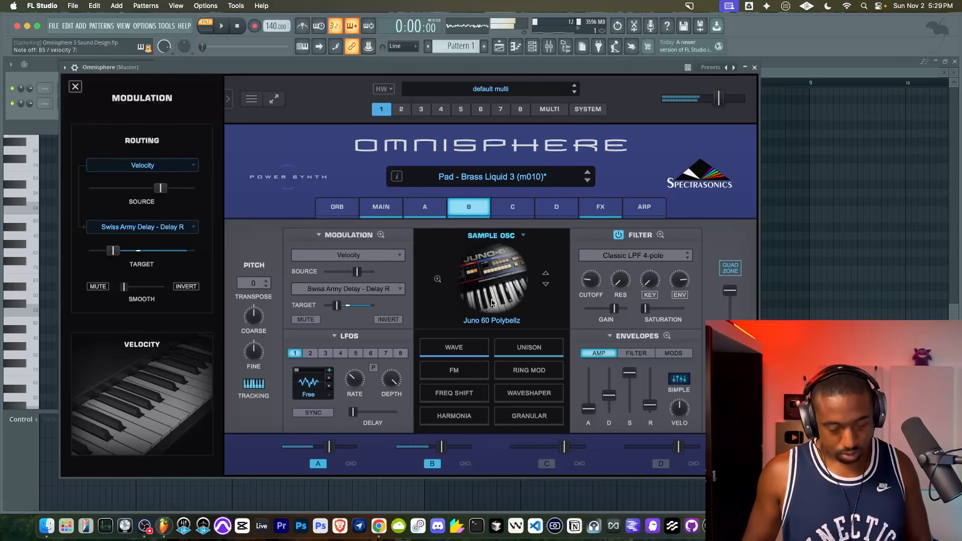
- Check the layer A, Aux and layer B effects racks, including the additional settings of layer B's Swiss Army Delay
click(608, 206)
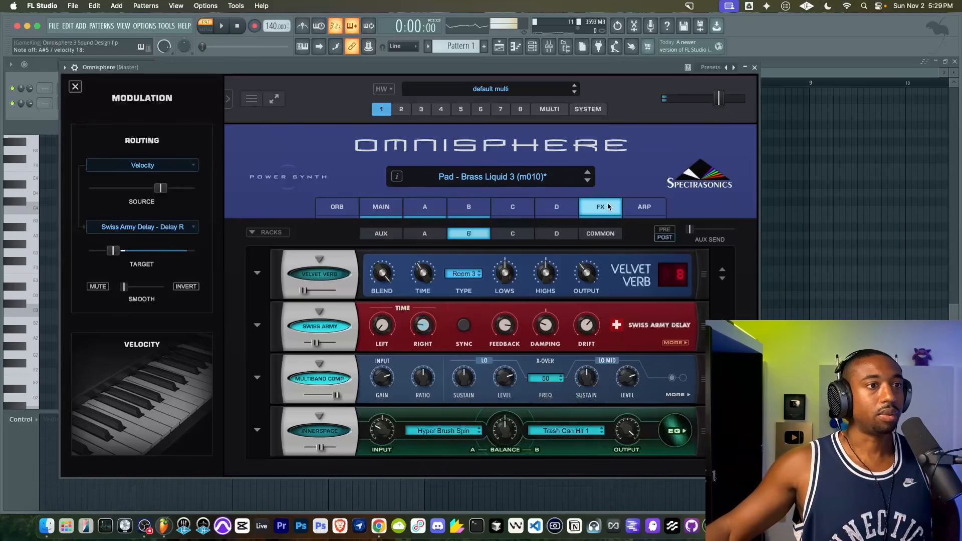
click(423, 234)
click(381, 234)
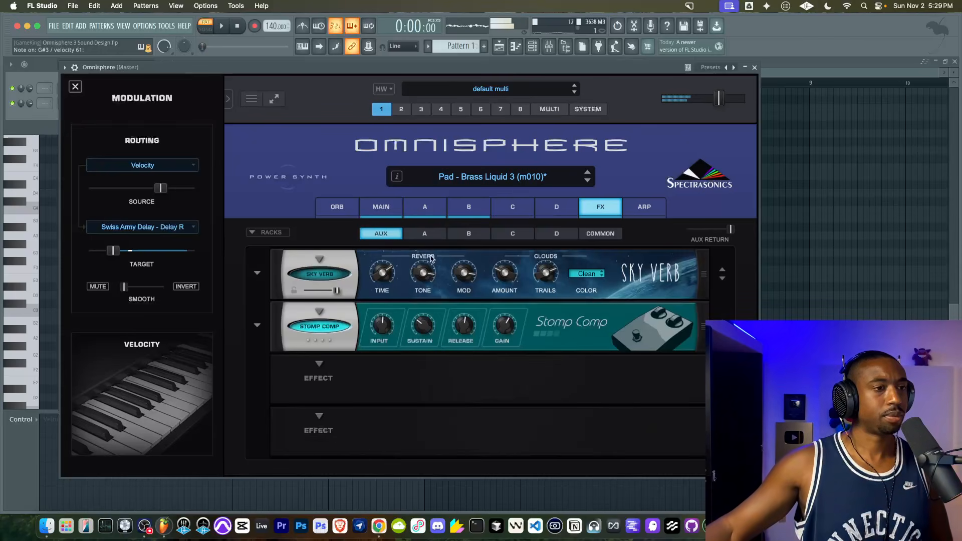
click(469, 234)
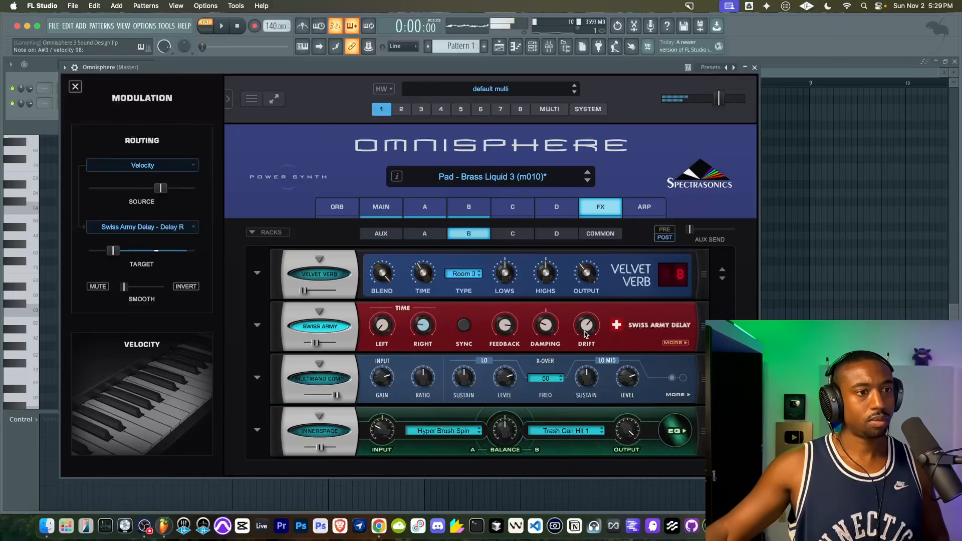
mouse_move(585, 324)
click(678, 344)
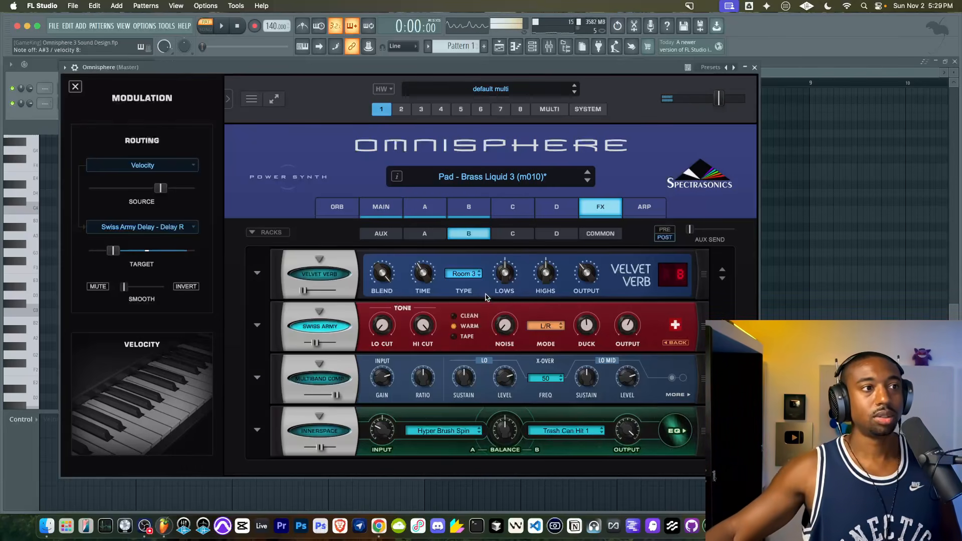
- Try a neighbouring filter preset on layer A, return to LPF Juicy 12db and switch layer A off
click(470, 209)
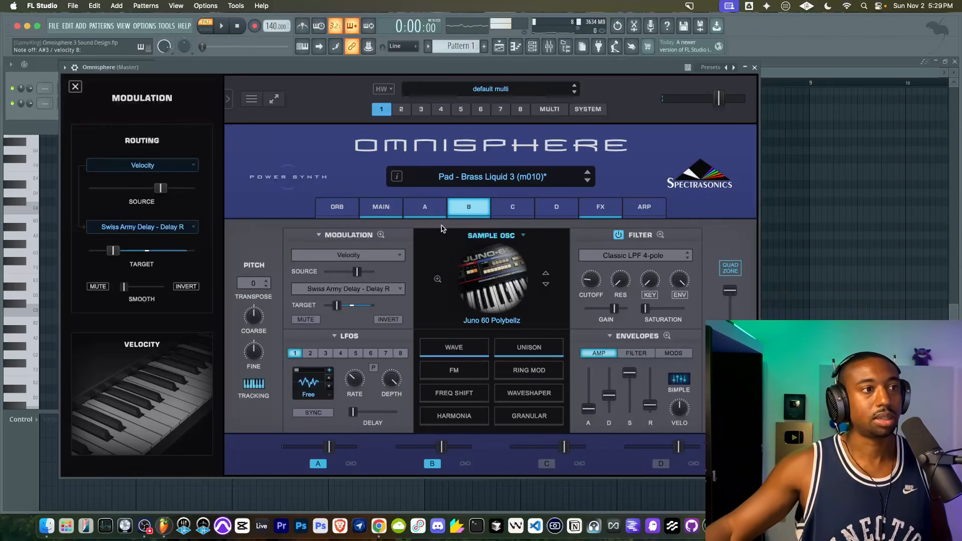
click(429, 210)
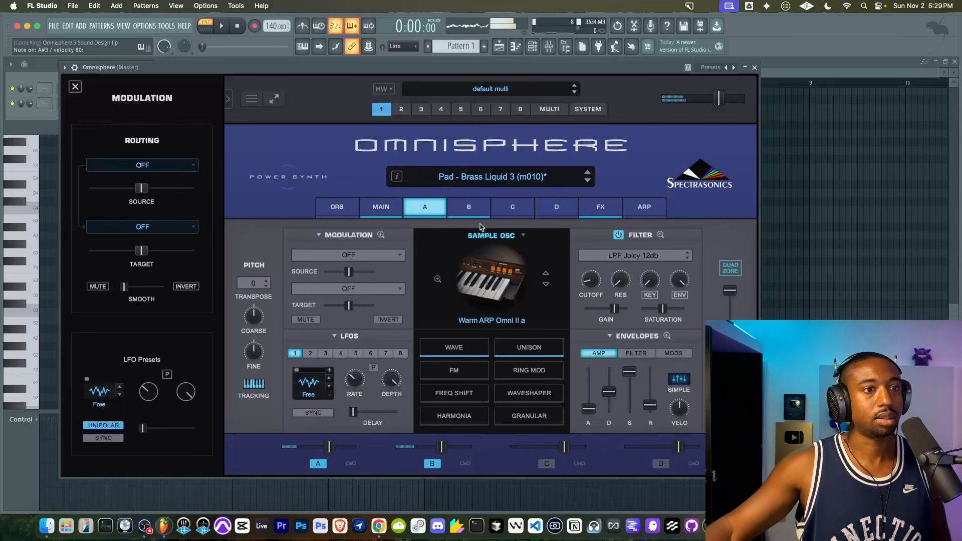
click(688, 258)
click(687, 253)
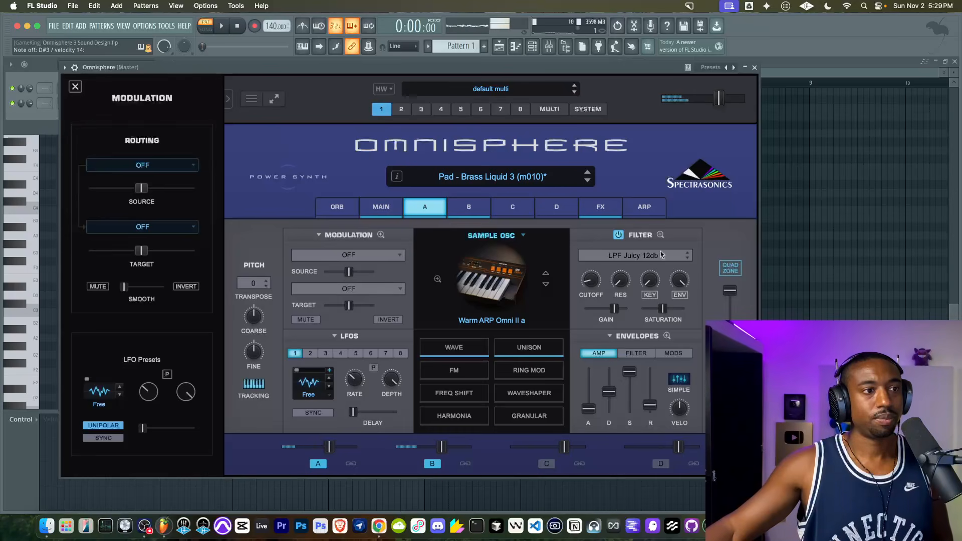
click(317, 463)
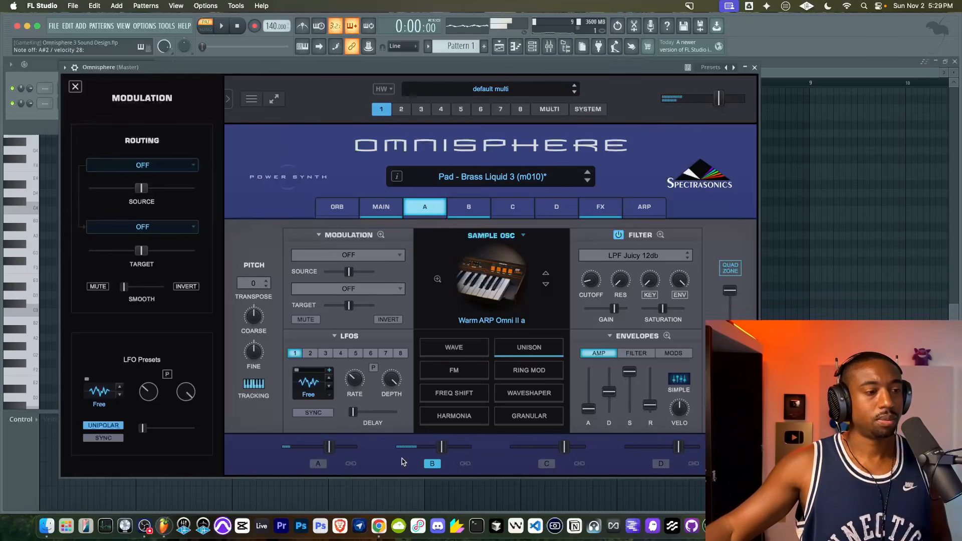
- Switch layer A back on, change layer B's soundsource to Thingie Liquid Creatures and layer A's to Prophet 5 Raw Saw+Square
click(318, 464)
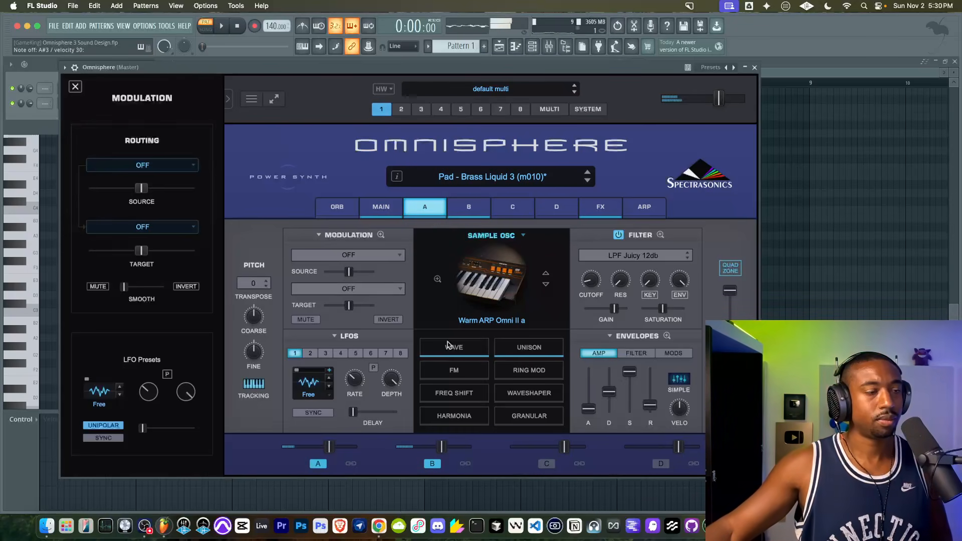
click(469, 210)
click(546, 284)
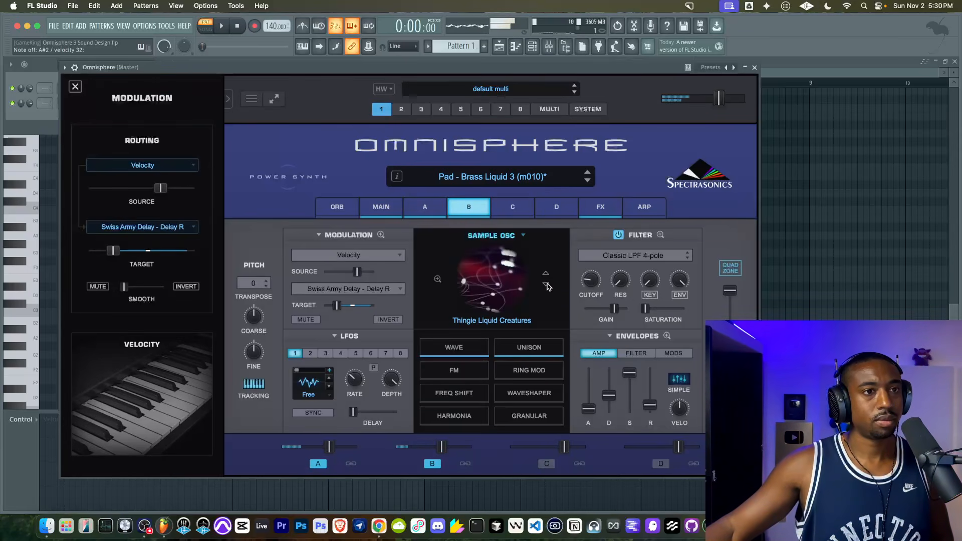
click(440, 204)
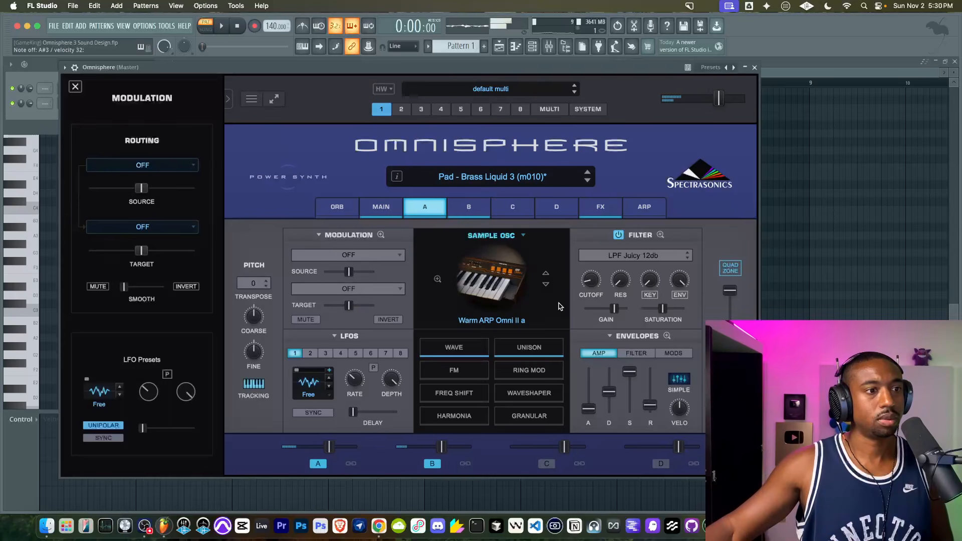
click(546, 285)
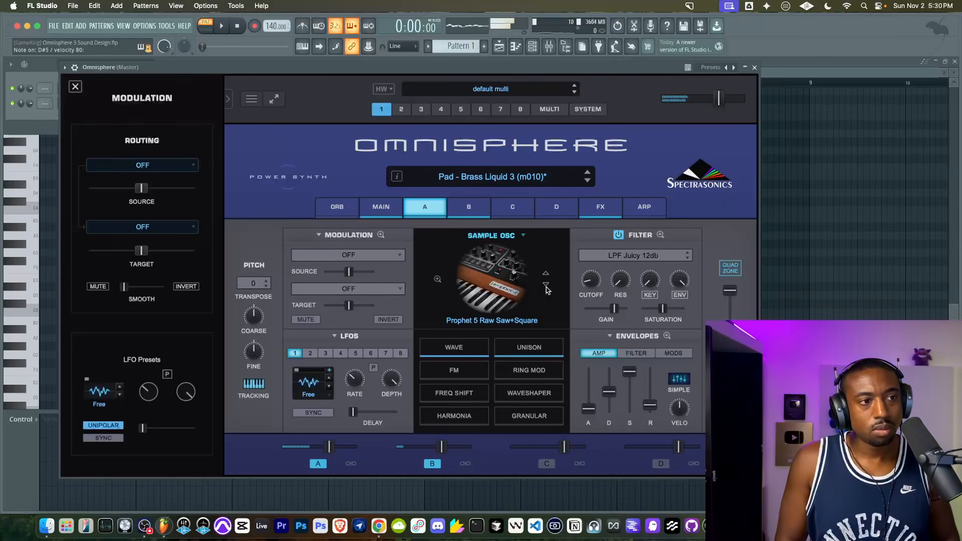
- Lower the mix of the Swiss Army Delay in layer B's effects rack
click(600, 206)
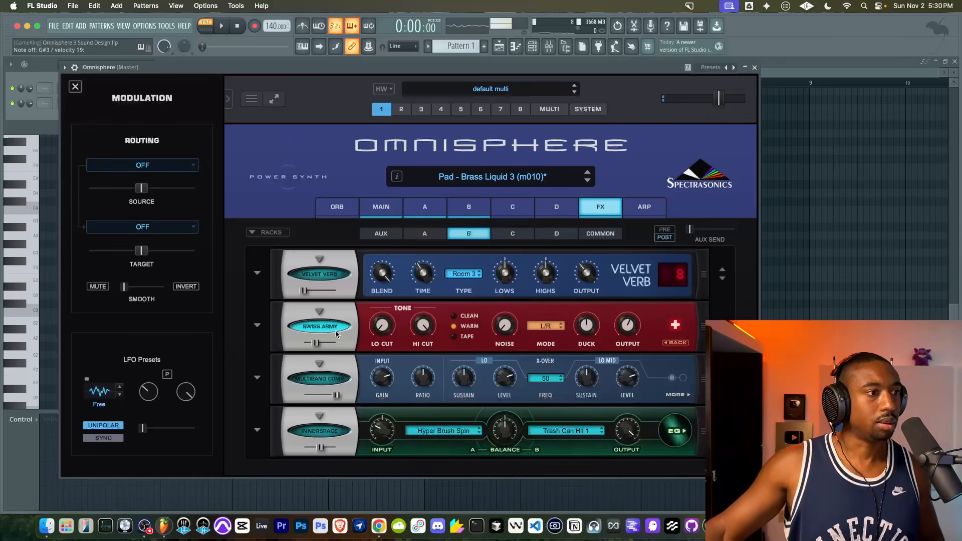
drag(315, 343, 306, 343)
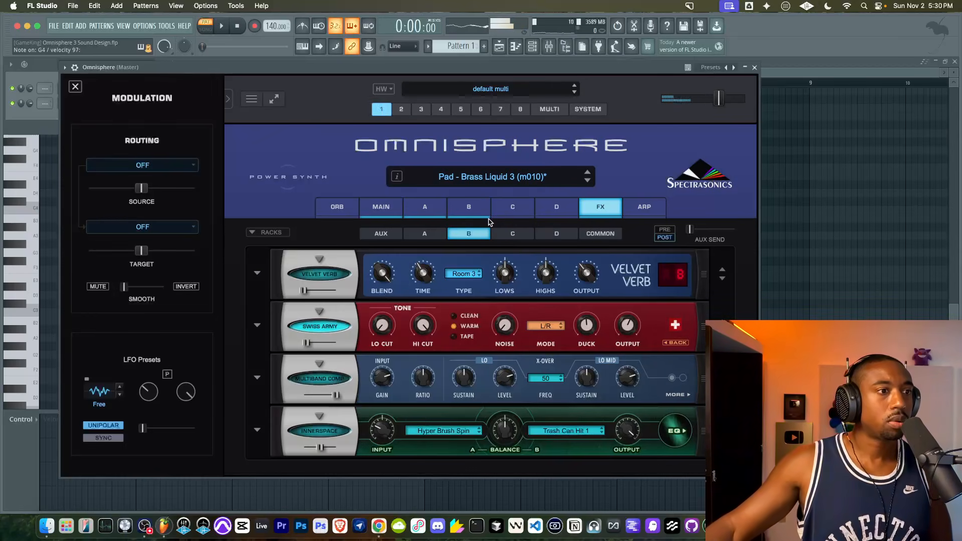
- Audition further soundsources on layer B, going past Hazy Gleam 1 to Pop Female1 Ehs
click(457, 210)
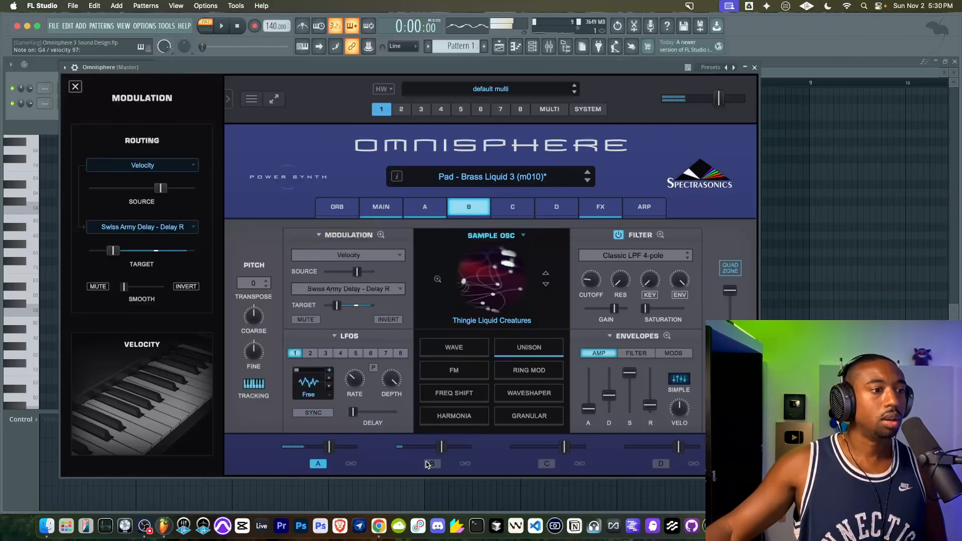
click(550, 284)
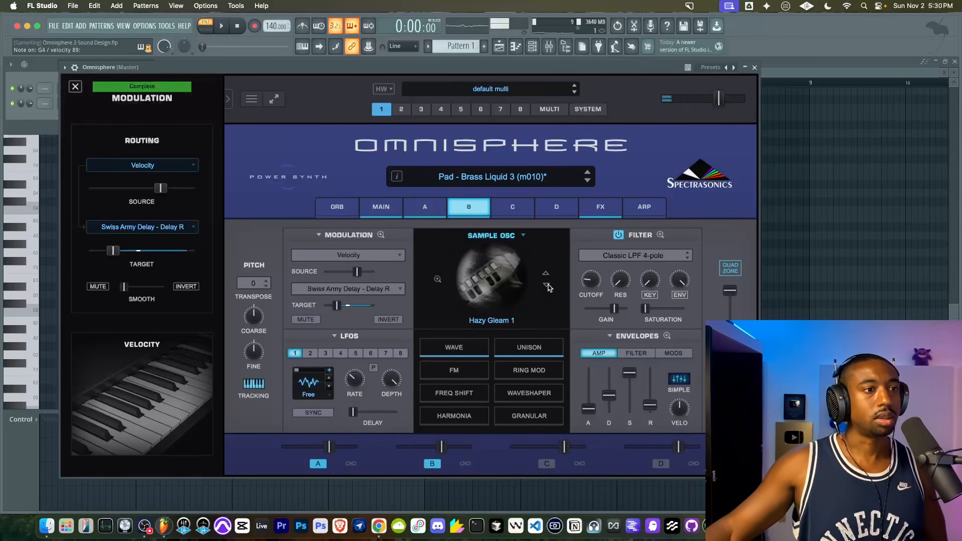
click(549, 286)
click(548, 286)
click(548, 286)
click(548, 285)
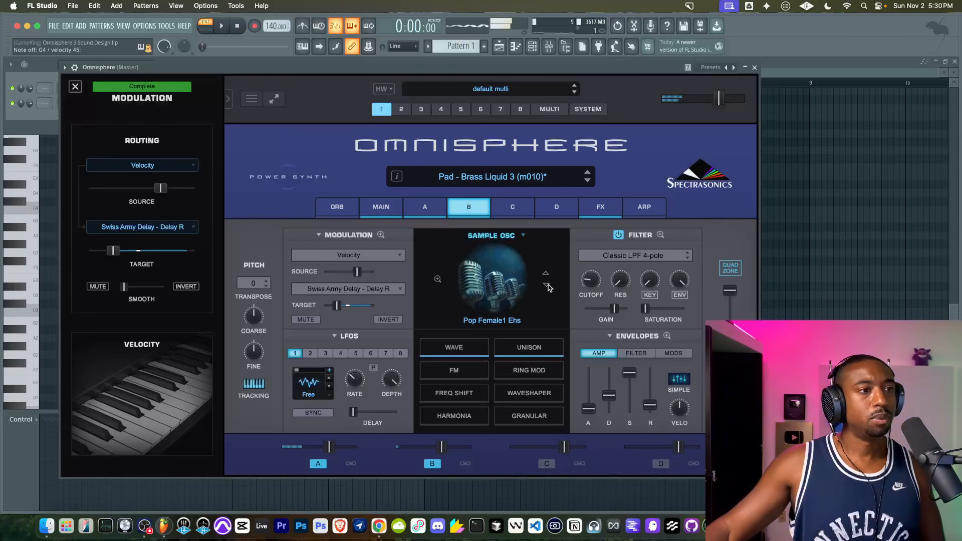
- Reduce layer A's filter envelope amount, and change layer B's soundsource to MT-240 Roboclock Pad with a slightly higher level
click(421, 203)
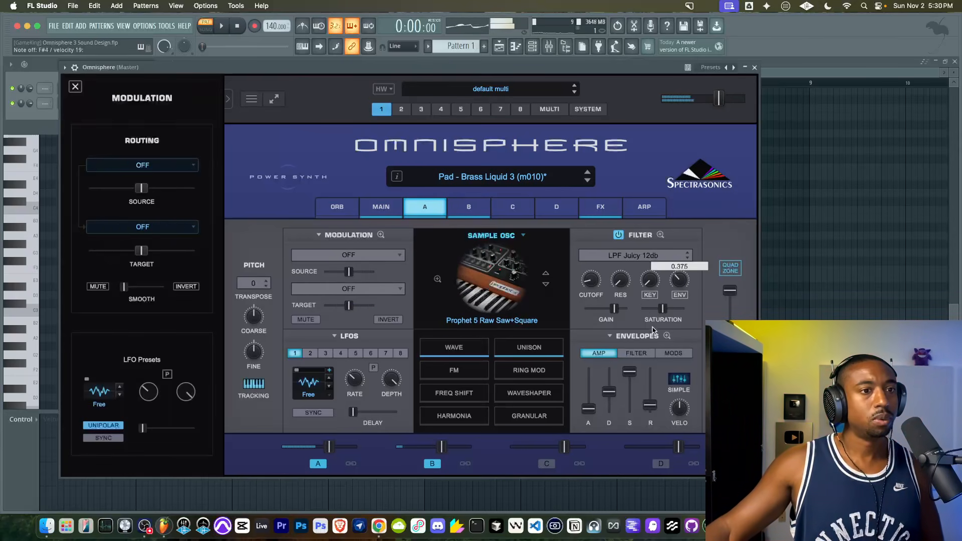
click(473, 205)
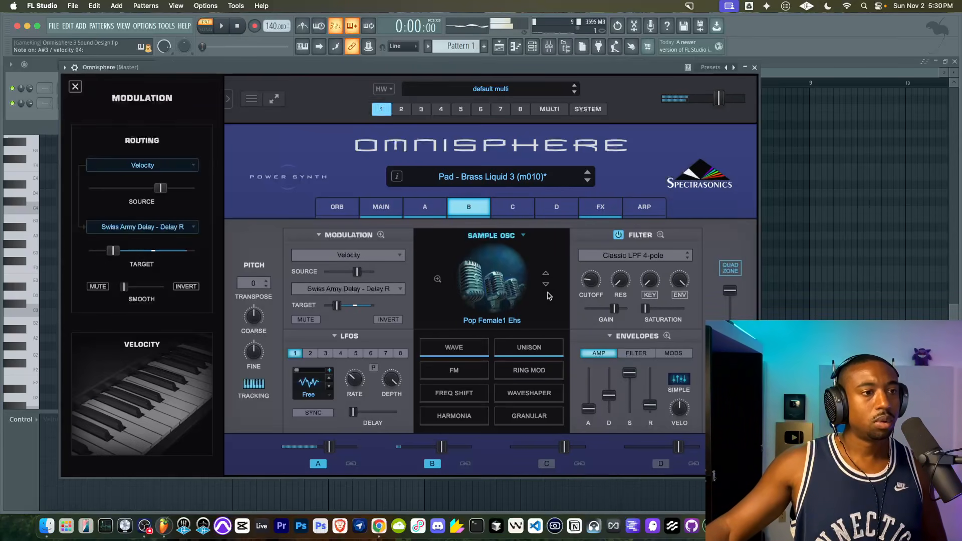
click(546, 285)
click(546, 285)
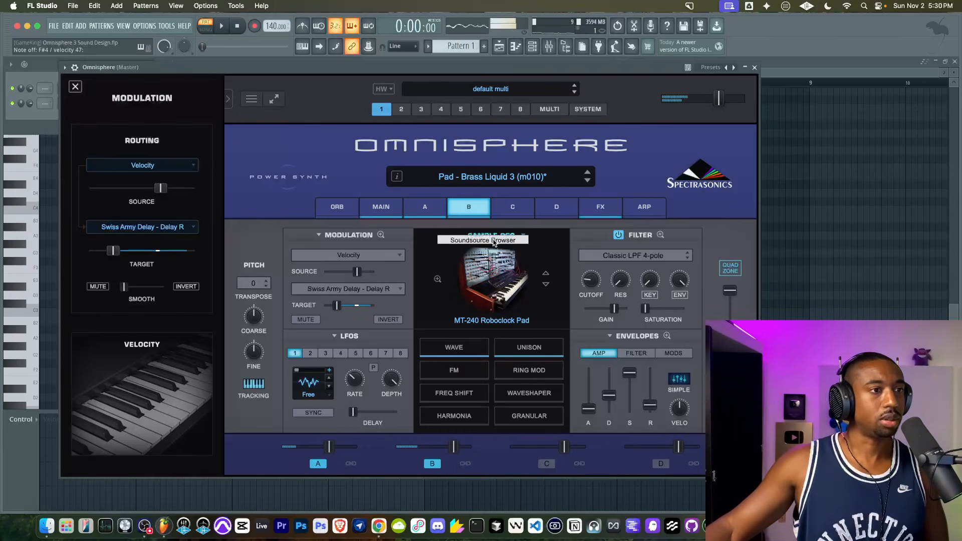
- Browse Bell Family soundsources in shuffled order for layer B, try Mystic Metals 4 and load Grim Reaper
click(488, 266)
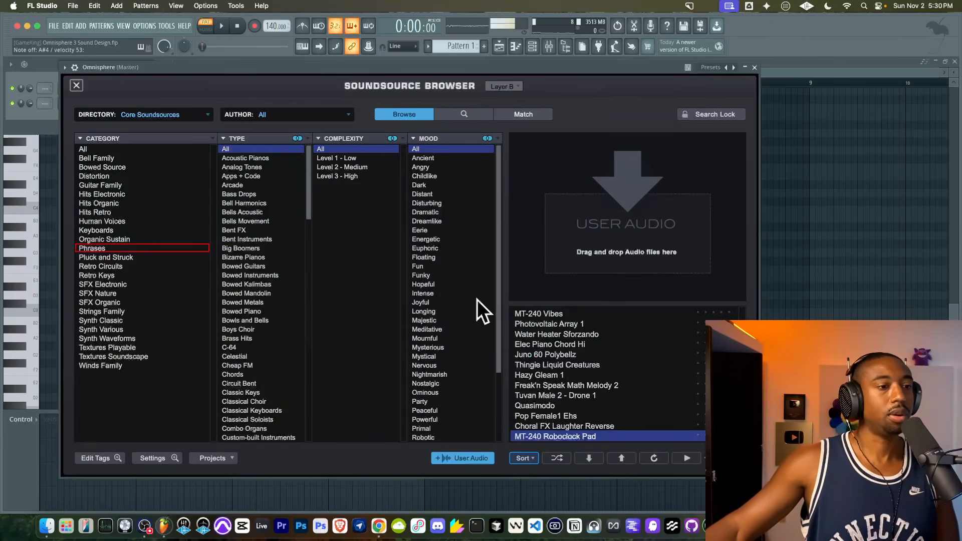
click(103, 160)
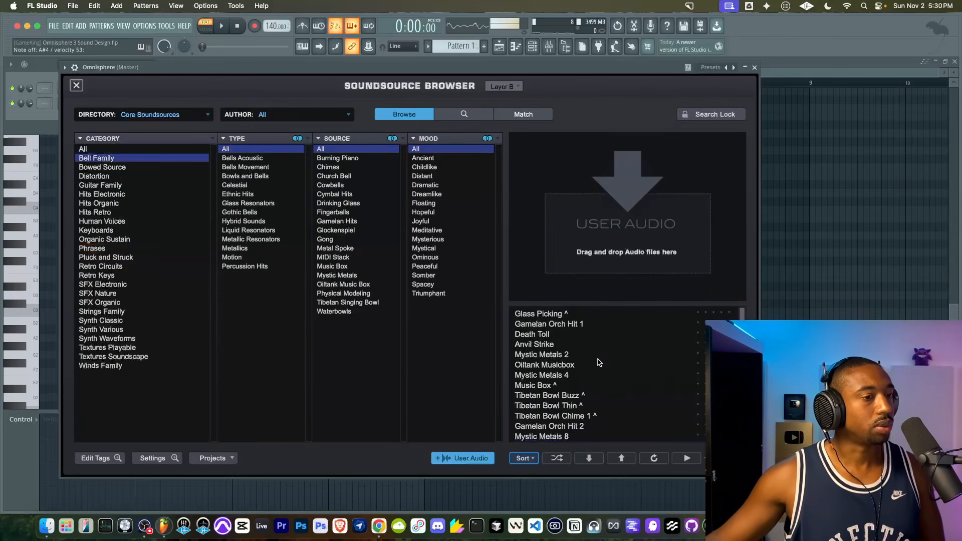
click(557, 458)
click(553, 386)
click(558, 406)
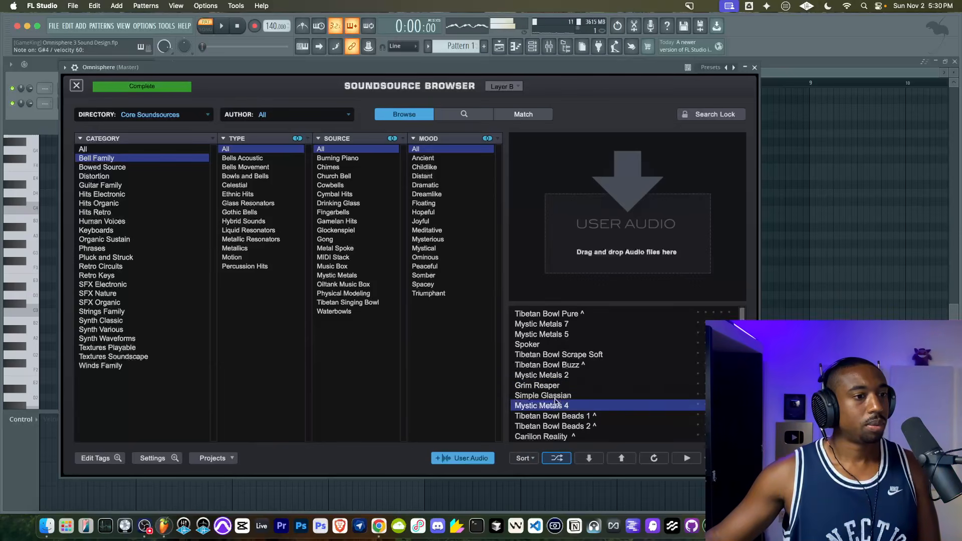
click(552, 385)
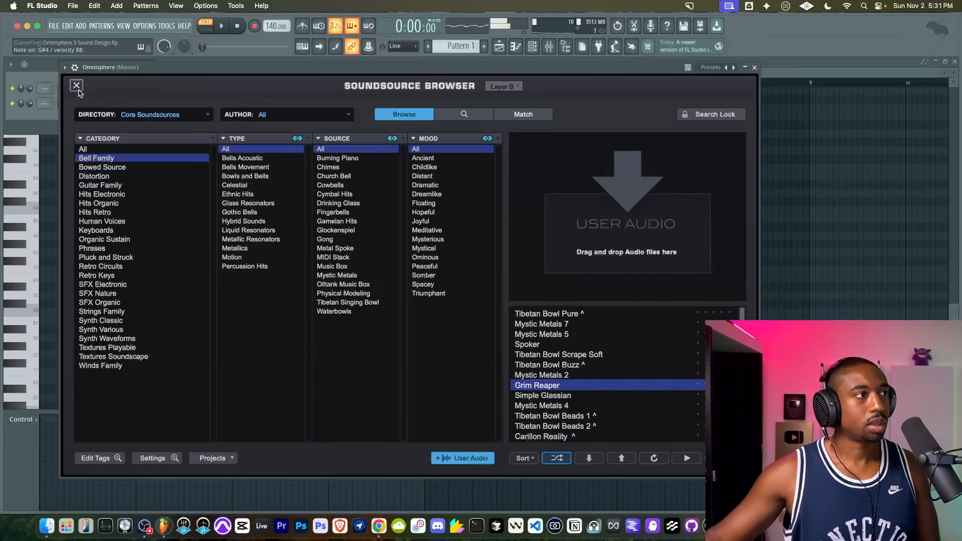
click(76, 86)
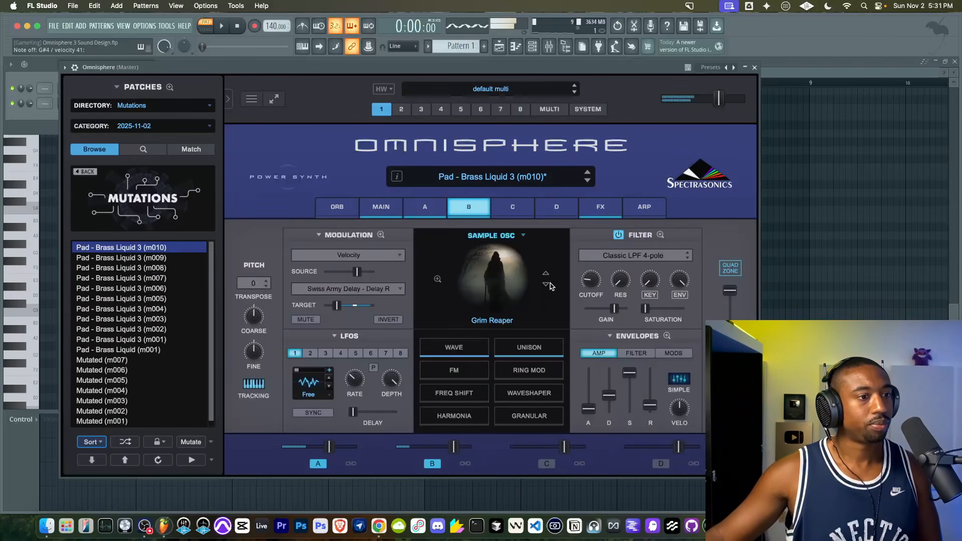
- Add a Multiband Compressor to the first slot of the Common effects rack
click(627, 211)
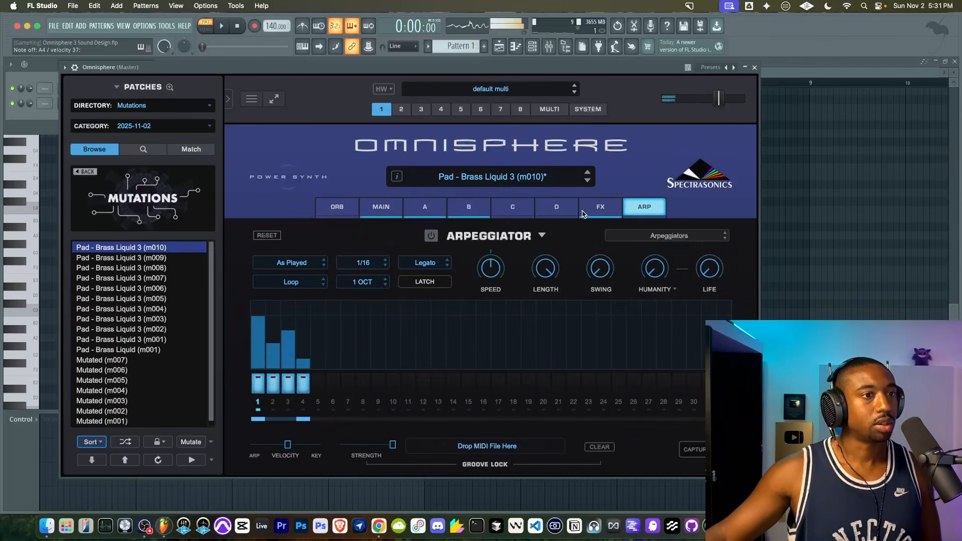
click(591, 207)
click(600, 233)
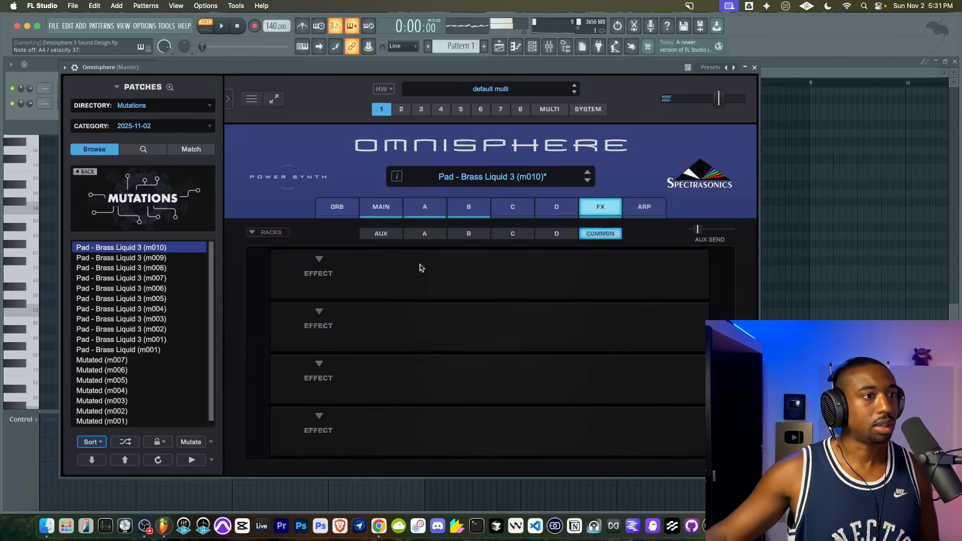
click(328, 265)
mouse_move(331, 278)
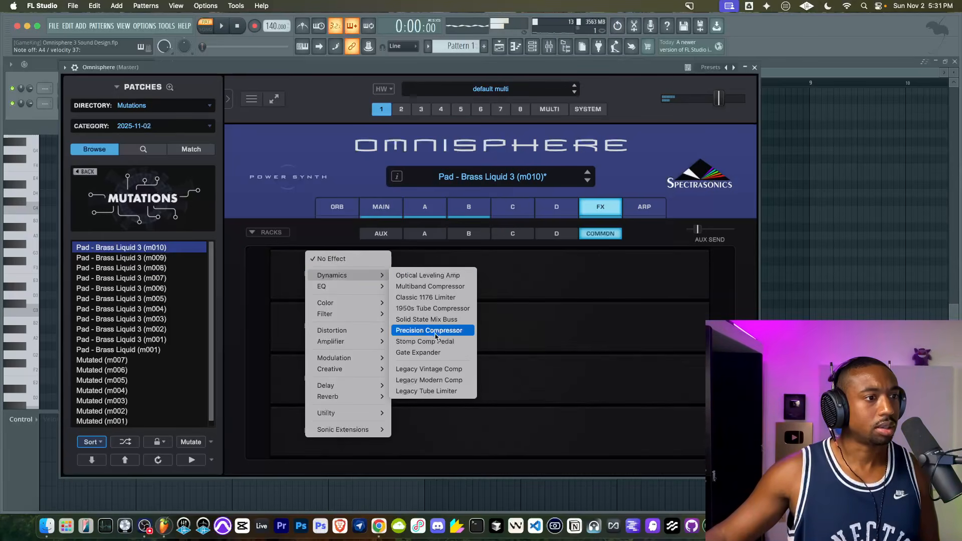
click(436, 286)
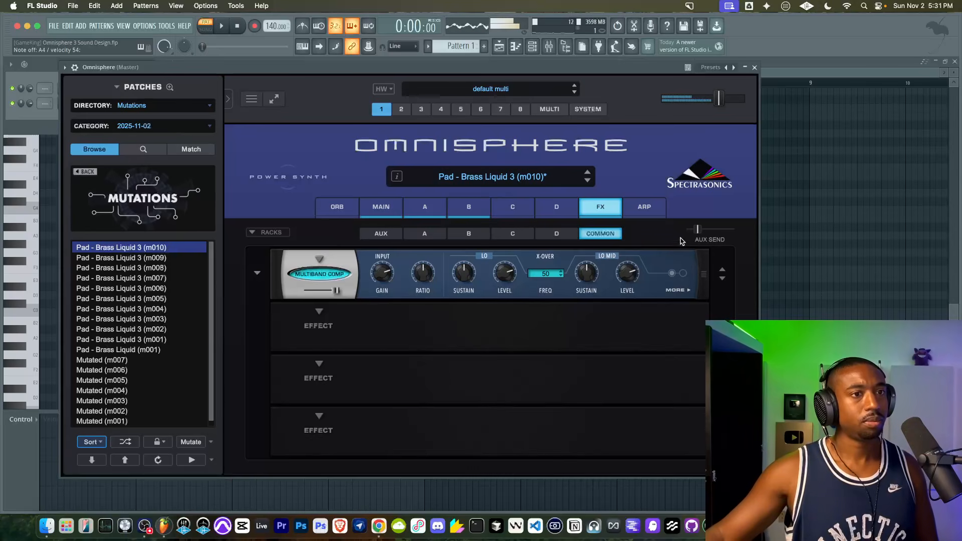
- Raise layer A's level slightly and set layer B's transpose to +12
click(425, 206)
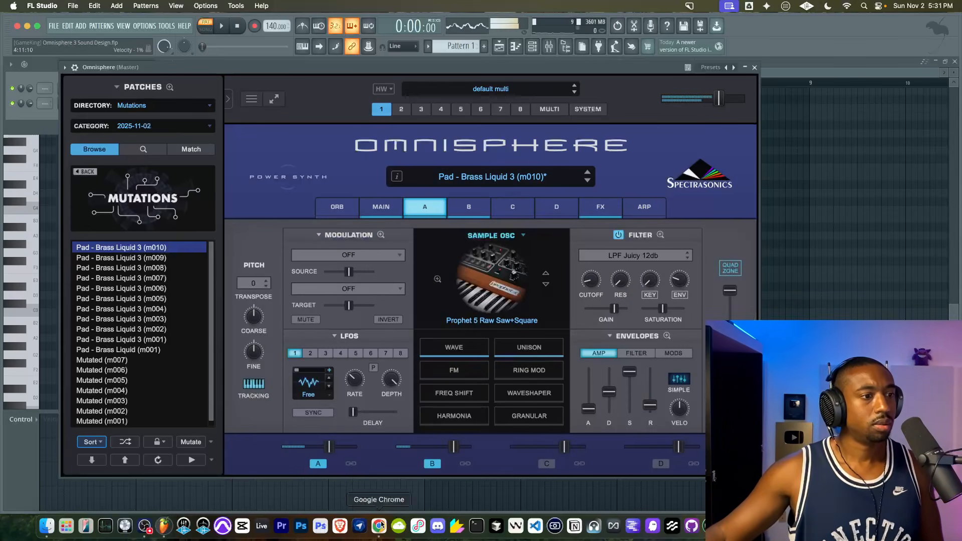
mouse_move(329, 446)
mouse_down()
mouse_move(310, 451)
mouse_move(346, 450)
mouse_move(331, 448)
mouse_up()
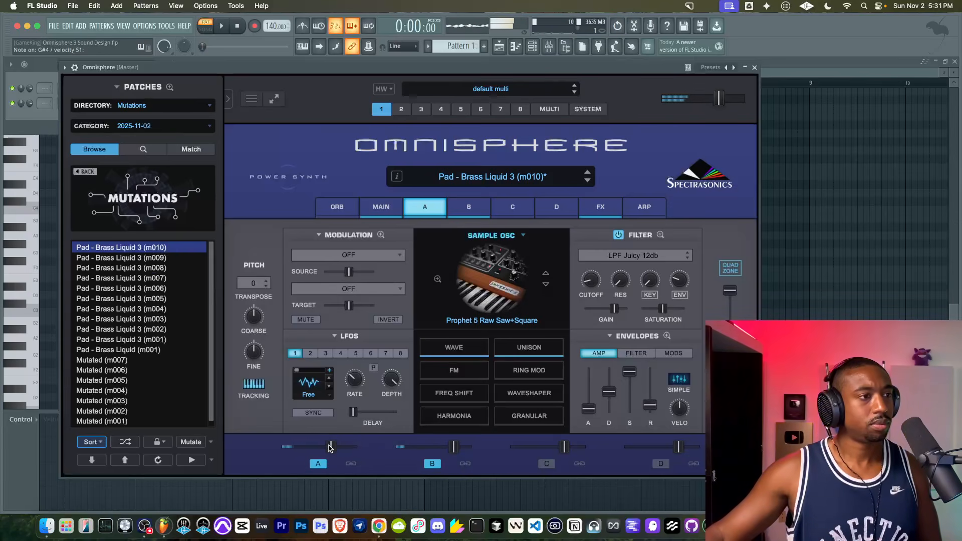
click(462, 206)
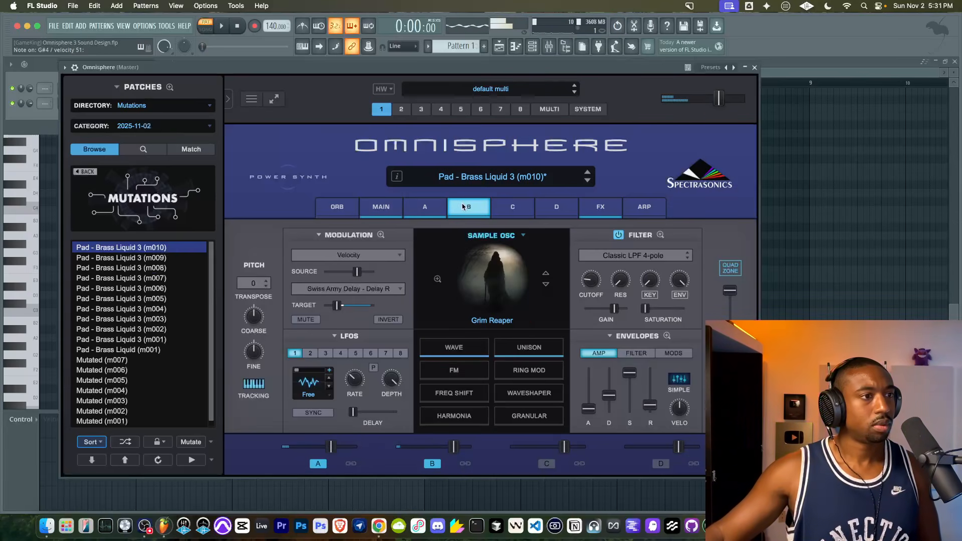
click(253, 283)
click(257, 415)
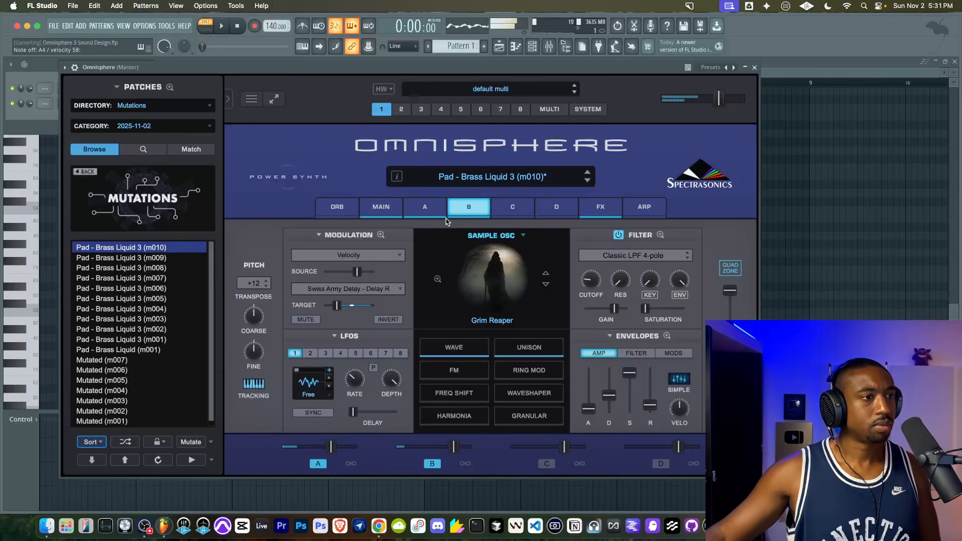
- Set layer A's filter envelope amount to about 0.505 and turn off its Unison
click(436, 204)
click(453, 206)
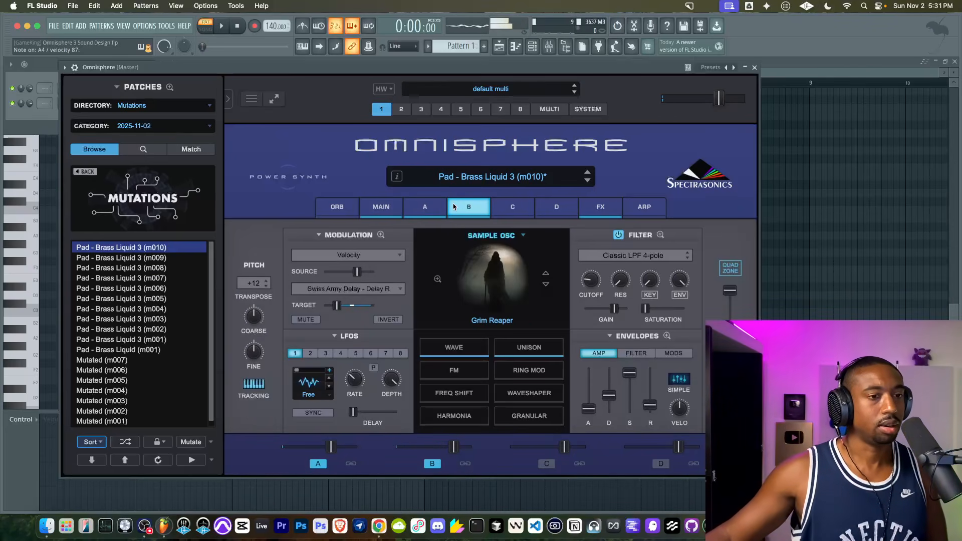
click(424, 206)
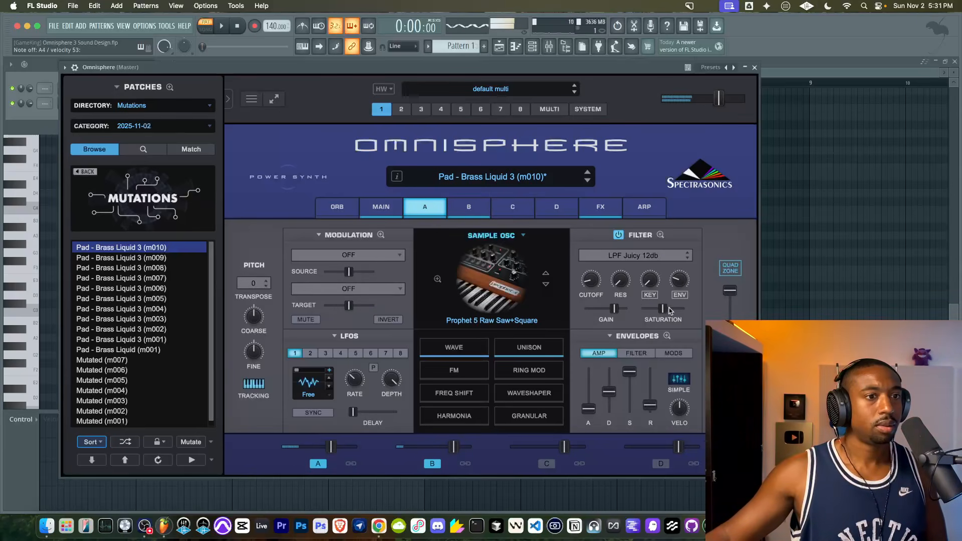
drag(681, 282, 681, 266)
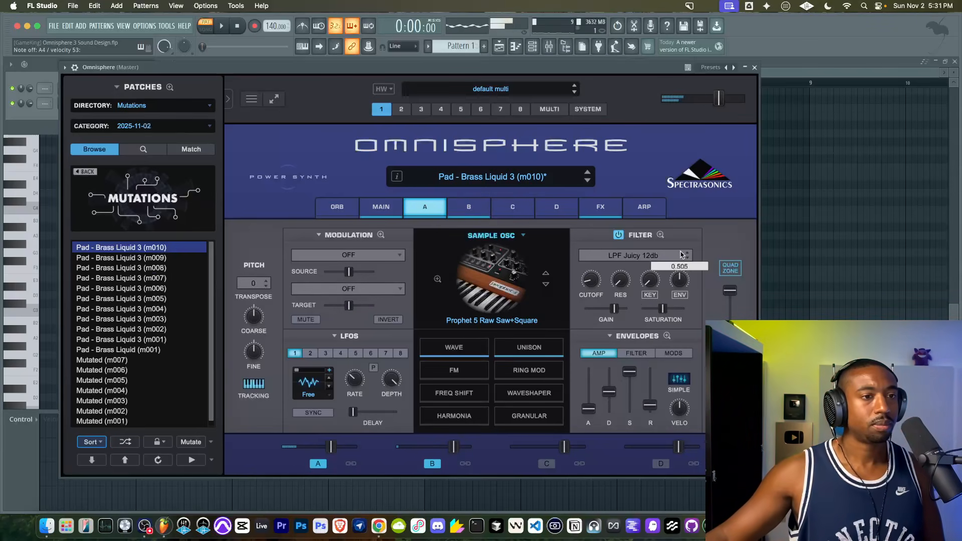
click(542, 346)
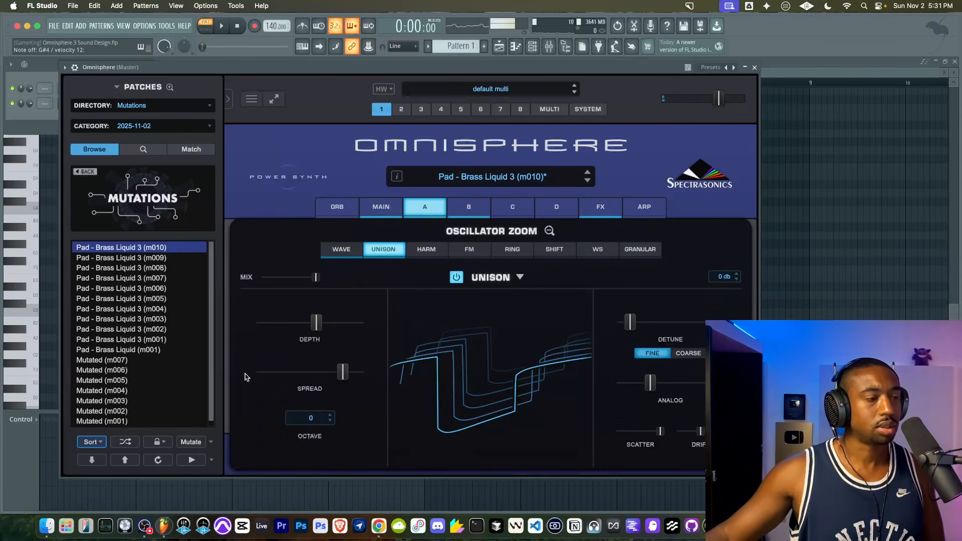
click(455, 277)
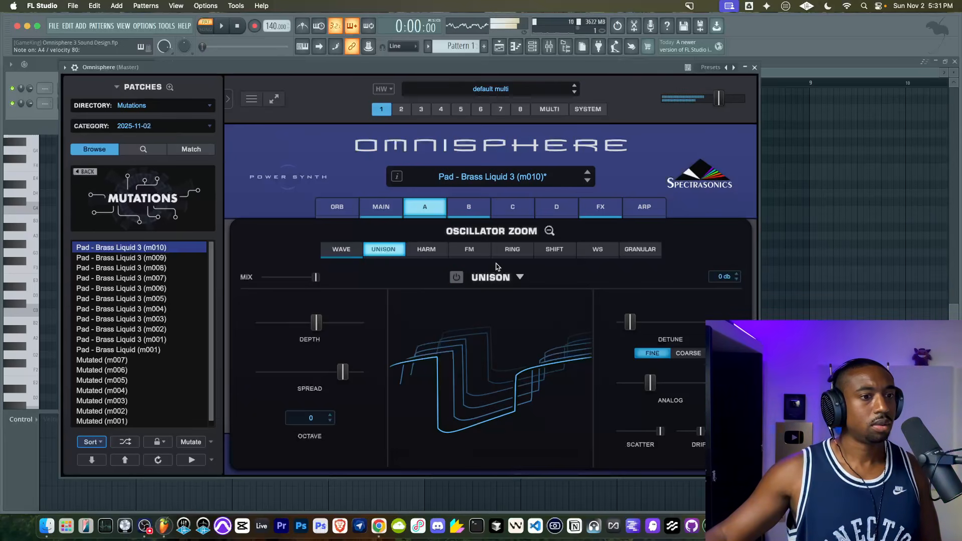
click(549, 231)
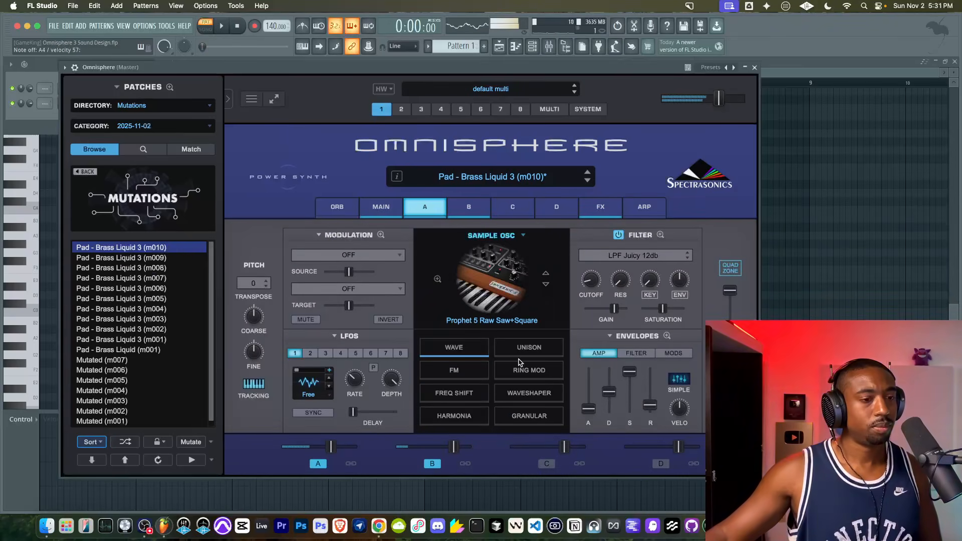
- Try Solo mode with Glide on the whole patch and switch both off again
click(469, 206)
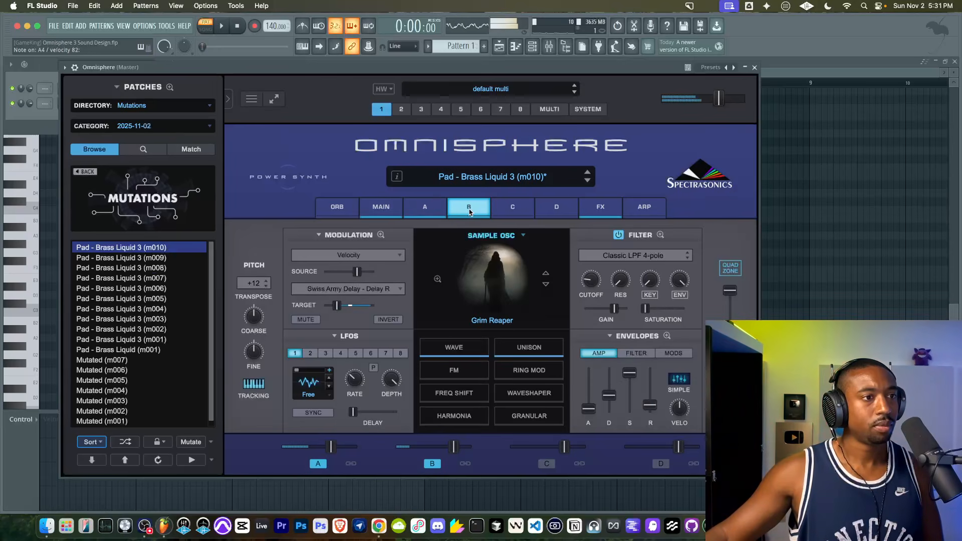
click(393, 207)
click(691, 317)
click(694, 341)
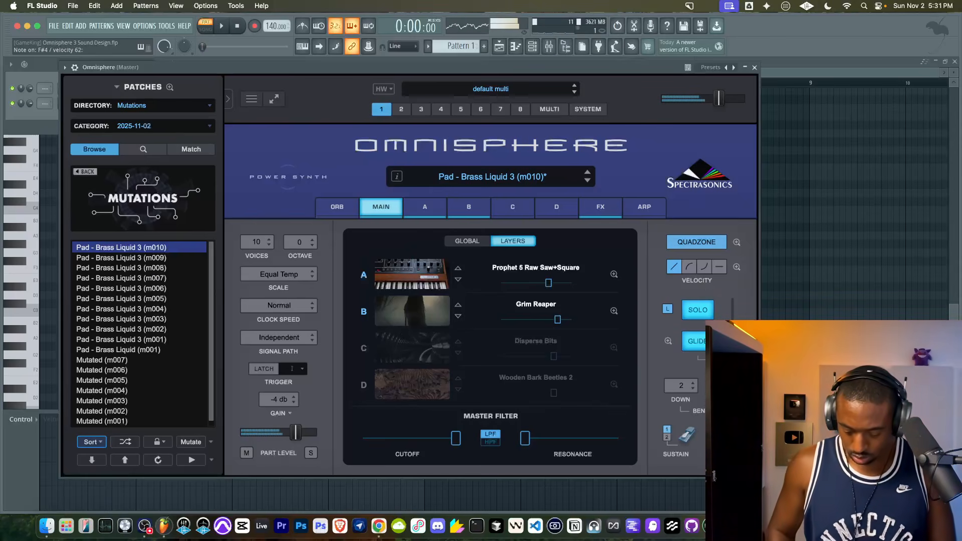
click(697, 313)
click(696, 342)
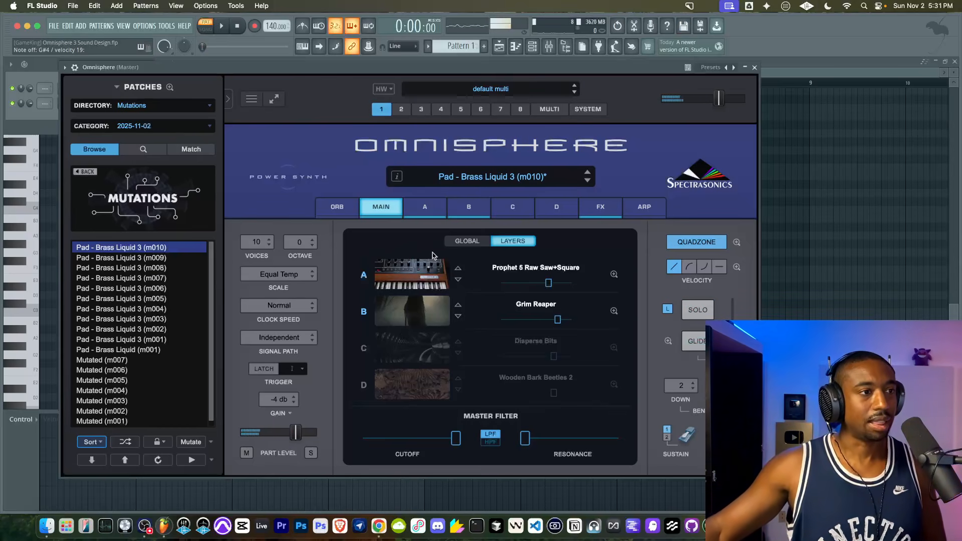
- Lower the sustain of layer A's amp envelope to its minimum and lengthen the release slightly
click(427, 209)
drag(629, 372, 650, 394)
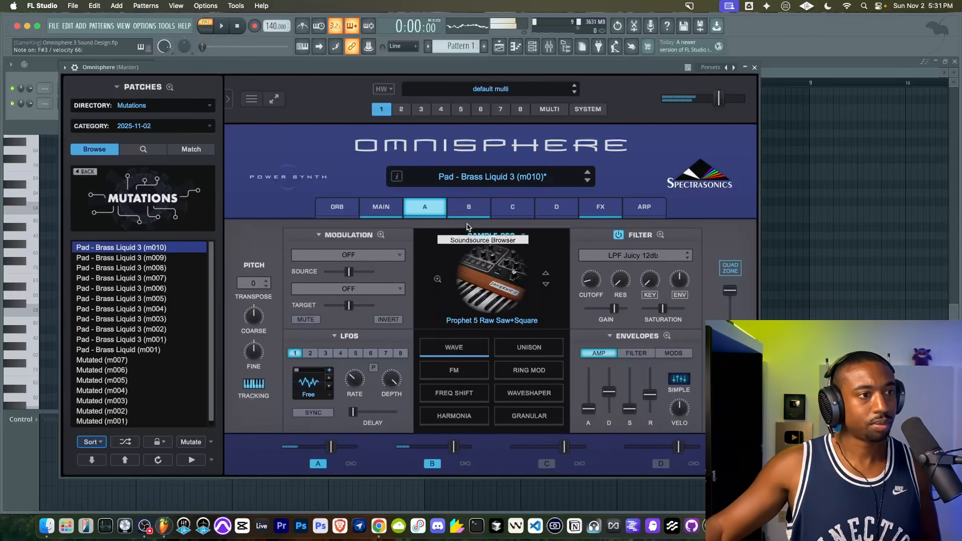
- Check layer B and the effects, and nudge layer A's fine pitch tuning slightly upward
click(469, 207)
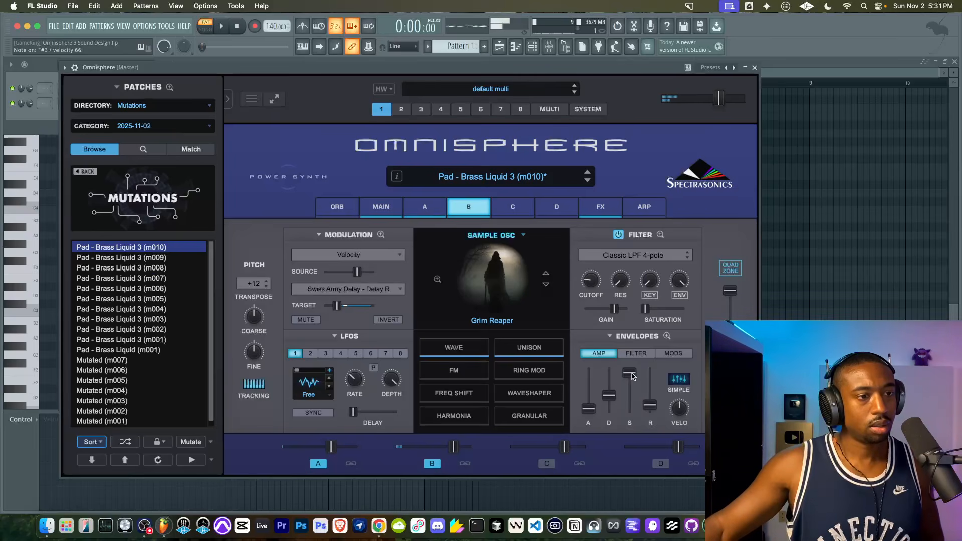
click(600, 207)
click(477, 204)
click(426, 207)
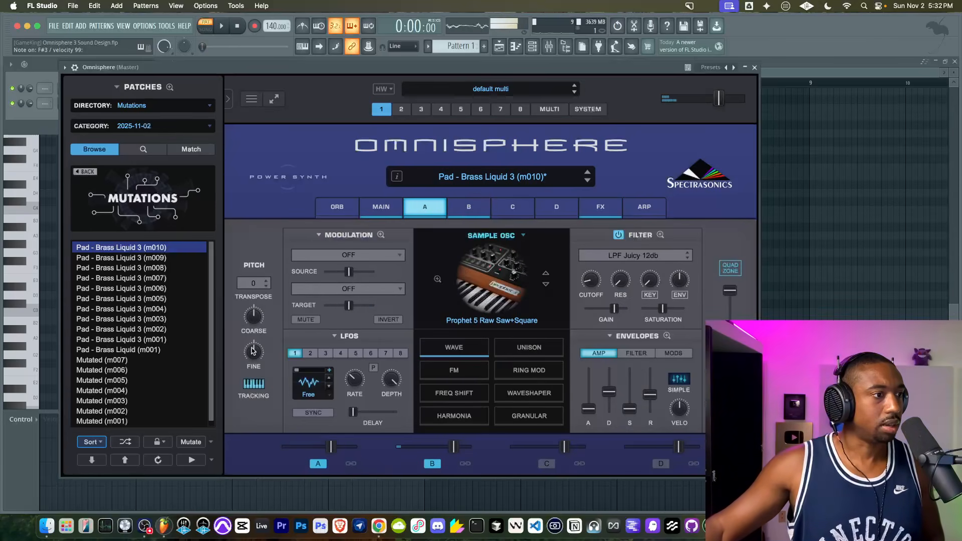
drag(253, 354, 251, 349)
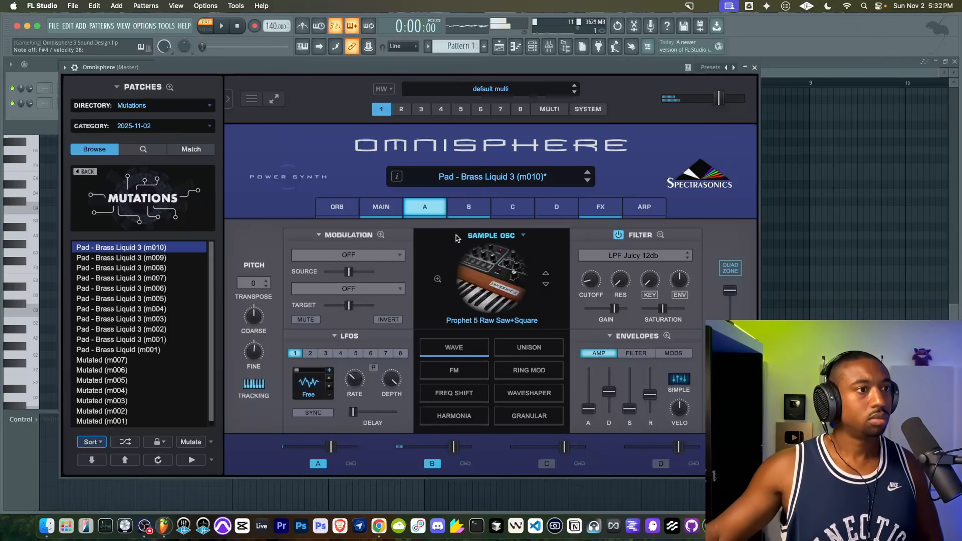
- Enable layer C and load the Dirty Record Percussion ^ RR soundsource from the Hits Organic category into it
click(600, 207)
click(516, 207)
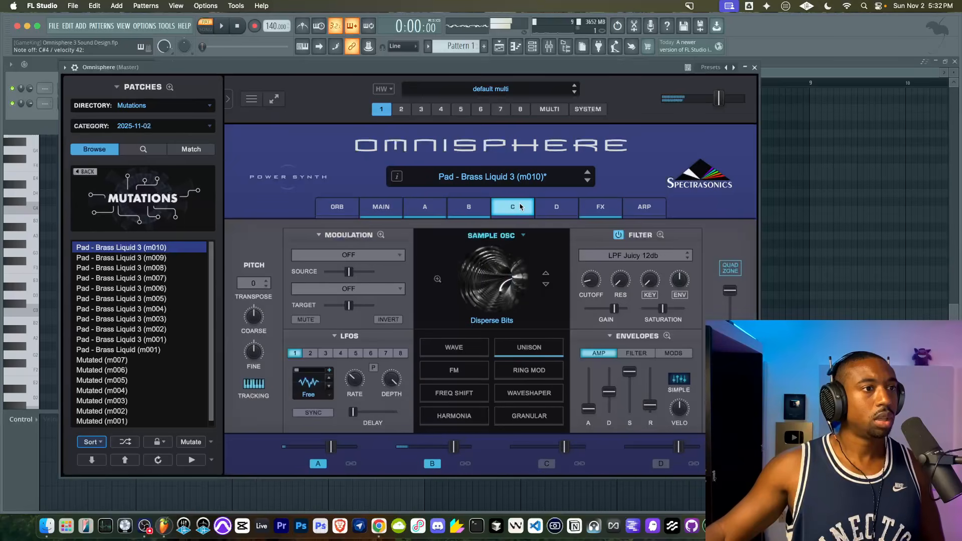
click(550, 463)
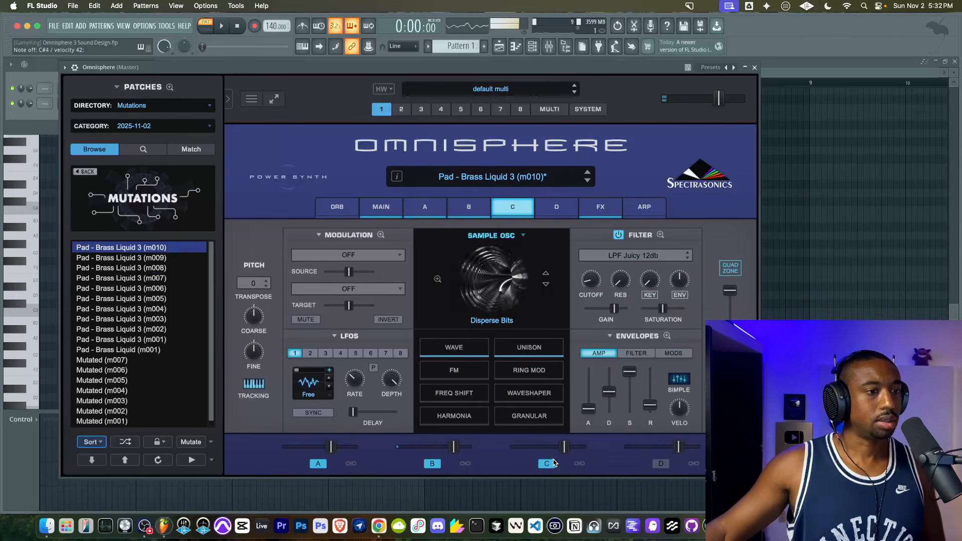
click(507, 271)
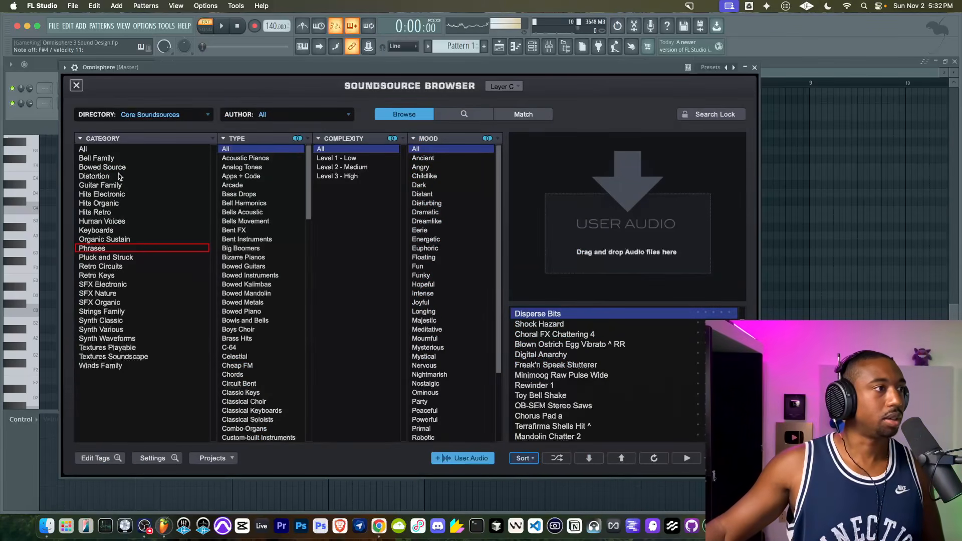
click(114, 194)
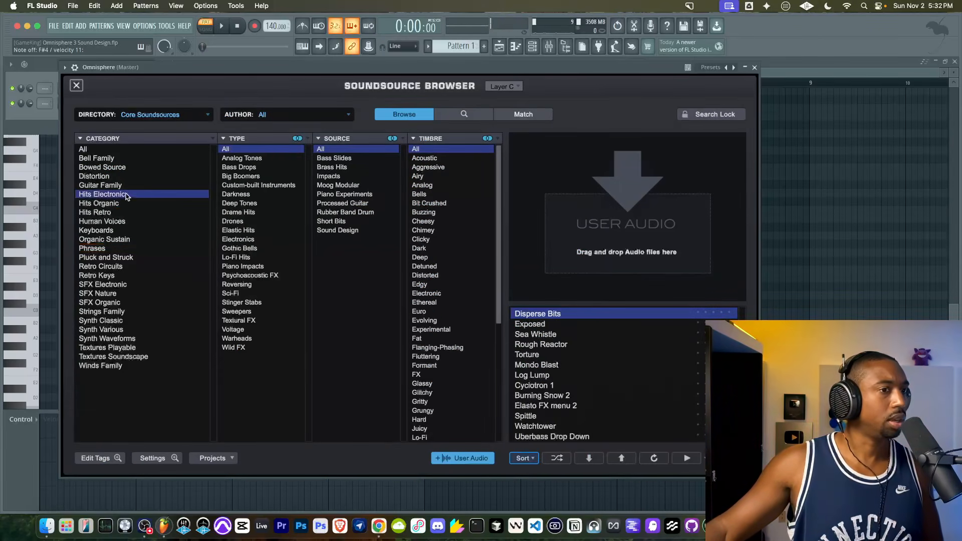
click(120, 203)
click(551, 324)
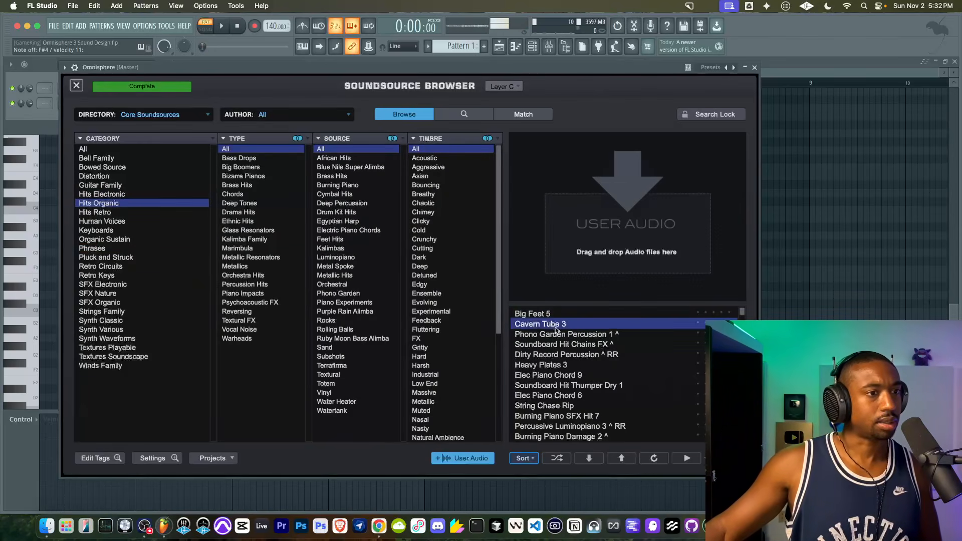
click(556, 355)
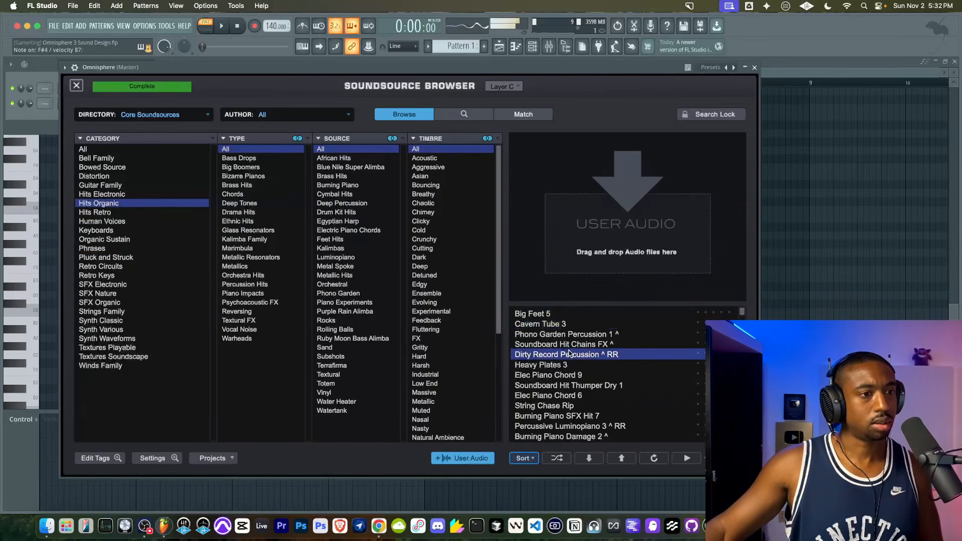
click(77, 86)
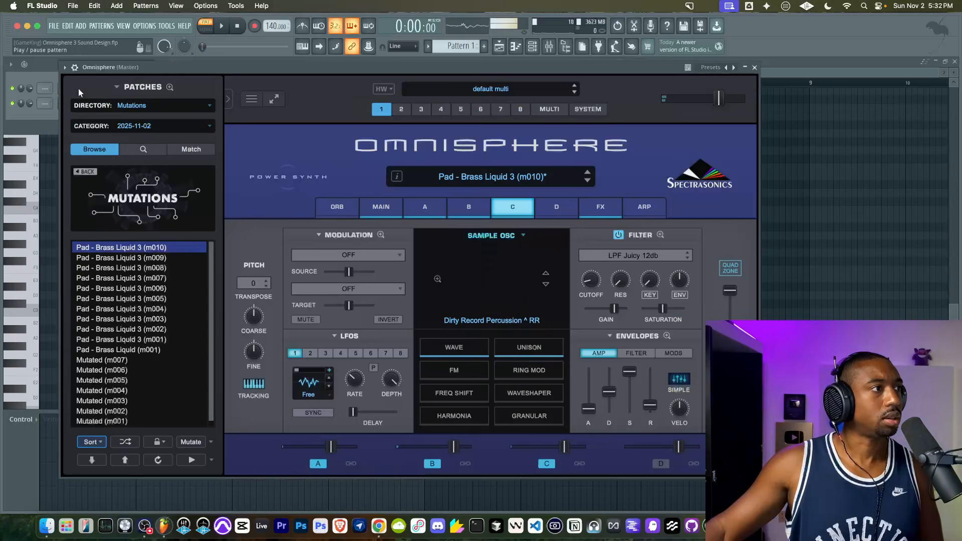
- Audition layer C on its own, switch its soundsource to Heavy Plates 3, and lower its level slightly against layers A and B
click(432, 462)
click(311, 464)
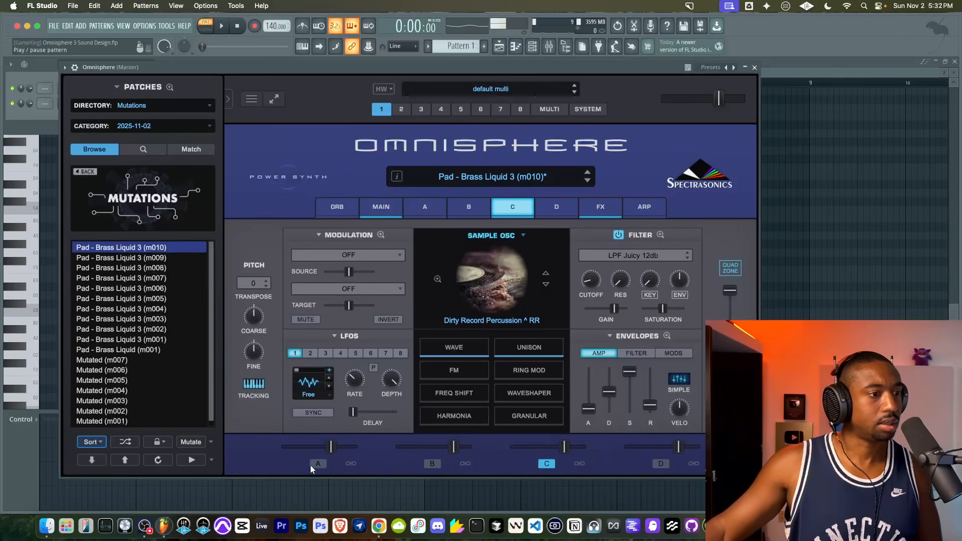
click(546, 284)
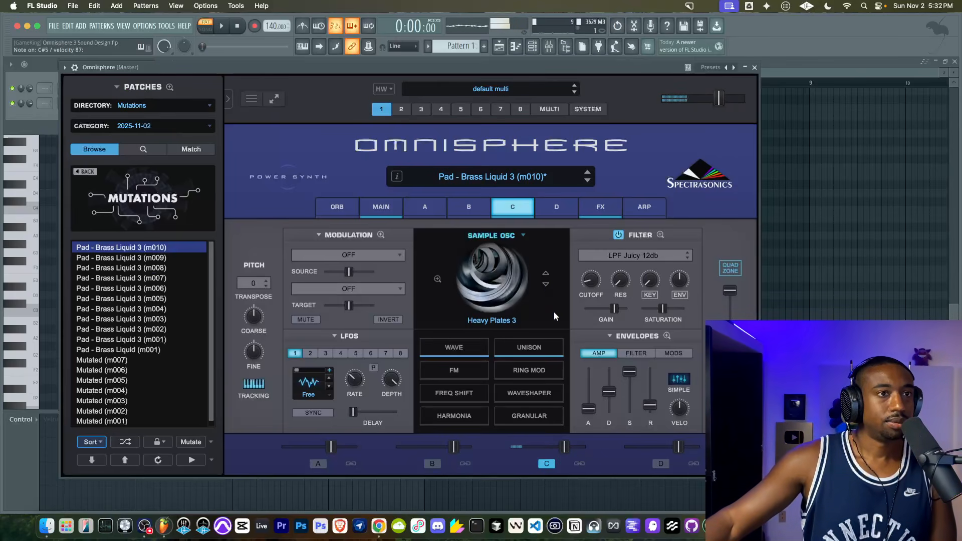
click(429, 463)
click(318, 463)
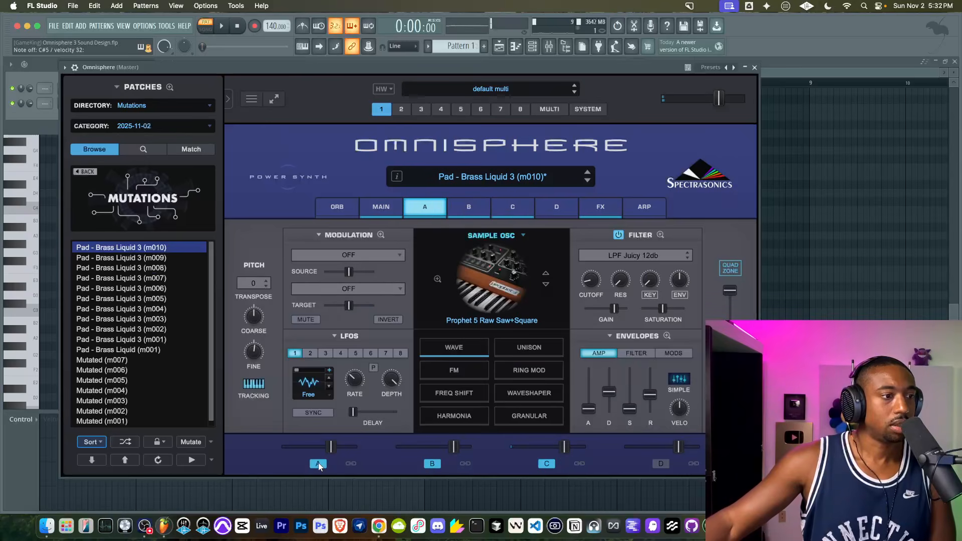
drag(568, 447, 557, 446)
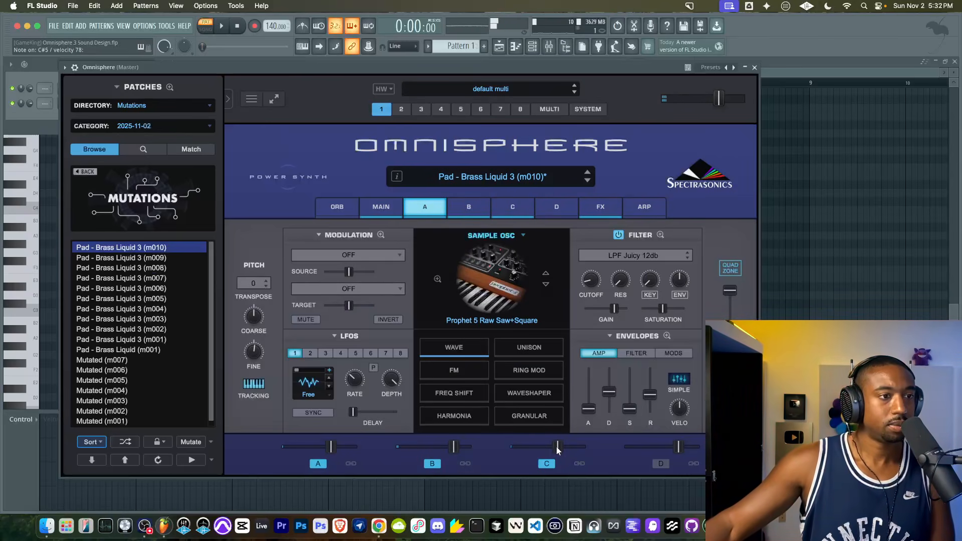
- Raise layer A's filter saturation slightly and its resonance to about 0.630 after checking the aux effects rack
click(593, 201)
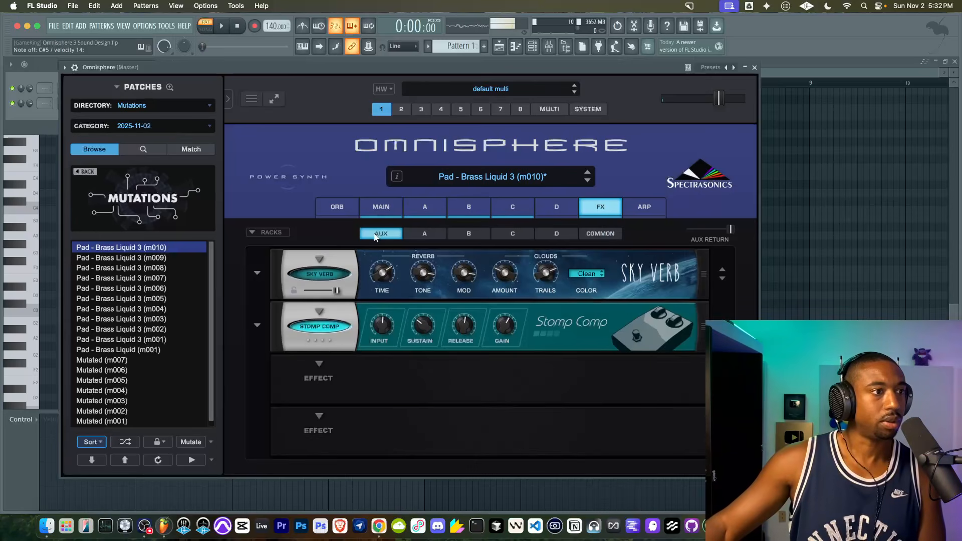
click(329, 275)
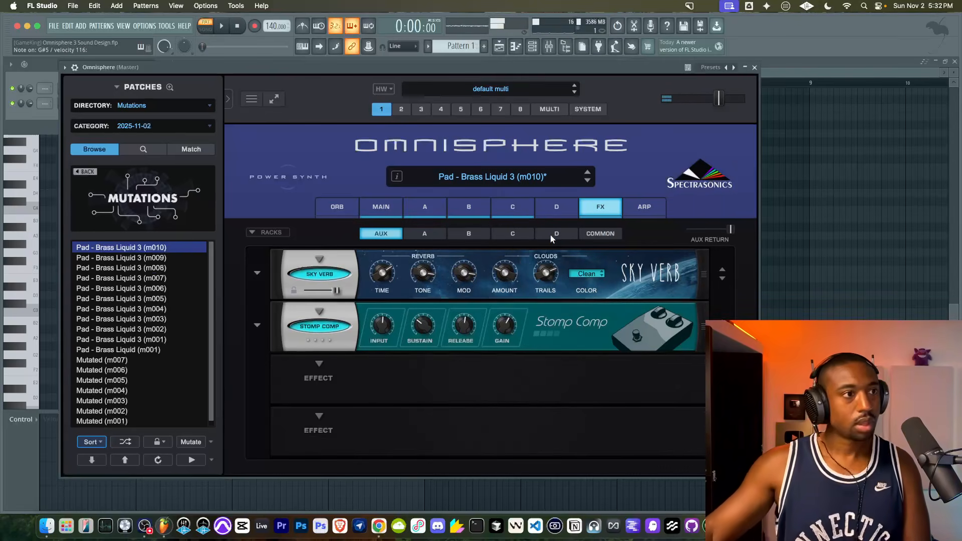
click(422, 202)
drag(658, 309, 671, 309)
drag(620, 280, 629, 221)
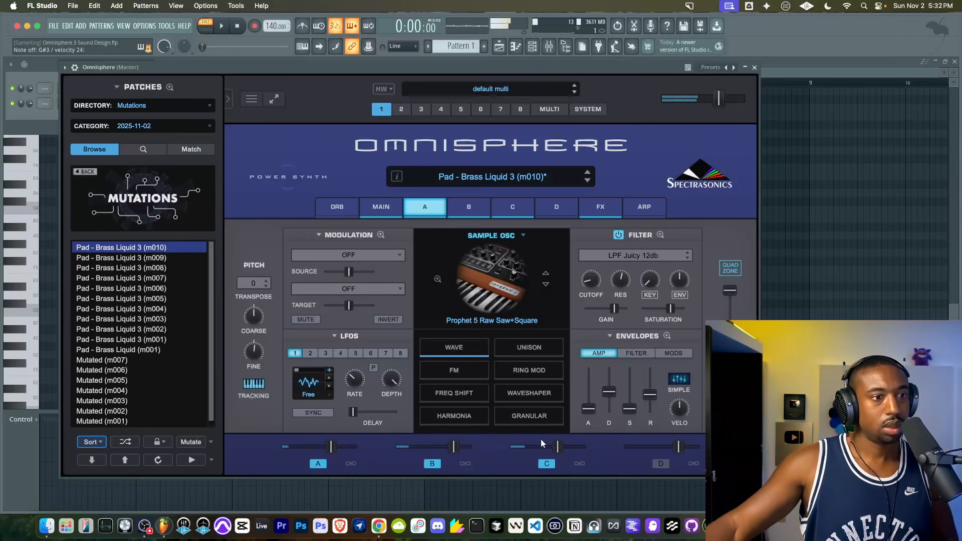
- Examine the note ranges of the four layers in the QuadZone view and return to layer A
click(503, 204)
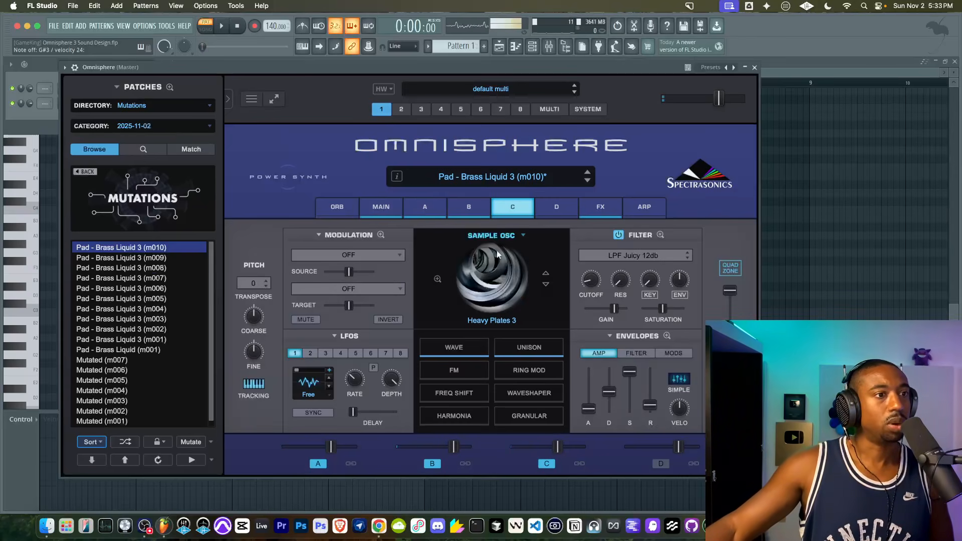
click(727, 260)
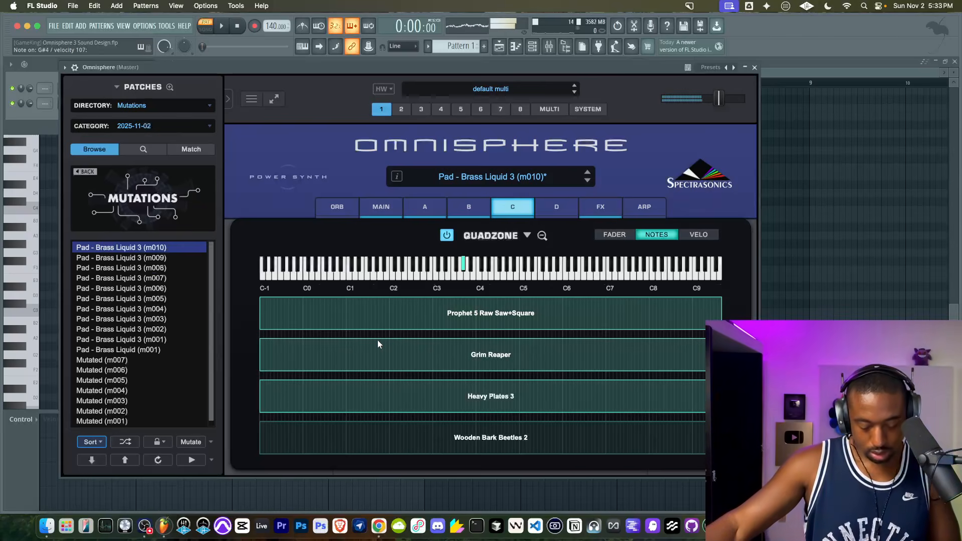
click(541, 235)
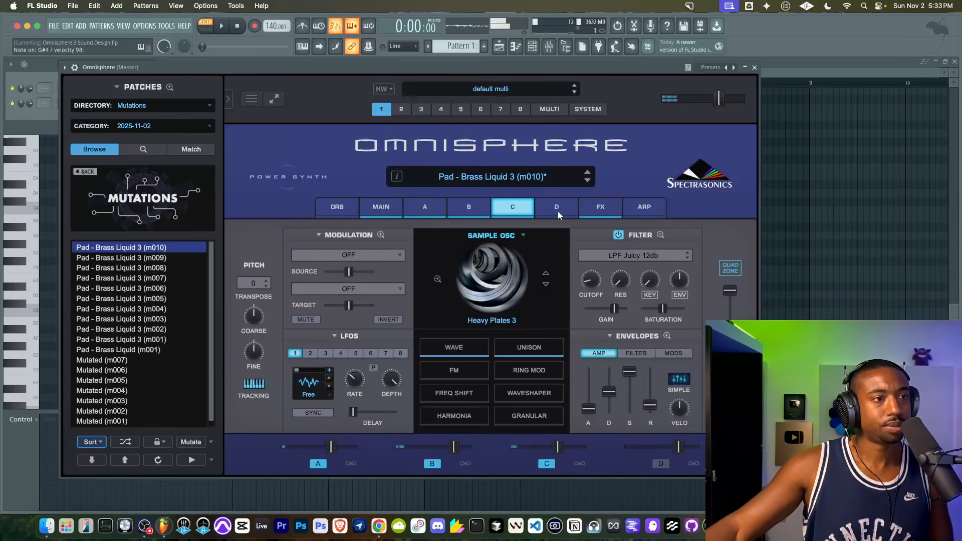
click(430, 206)
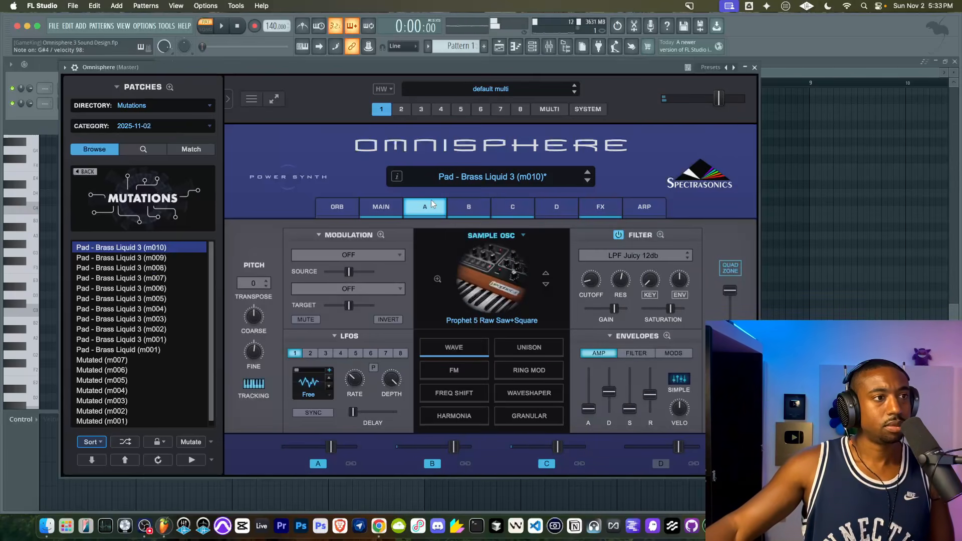
- Isolate layer A and switch its filter to LPF Juicy 24db with a lower envelope amount and slightly more saturation
click(436, 463)
click(550, 464)
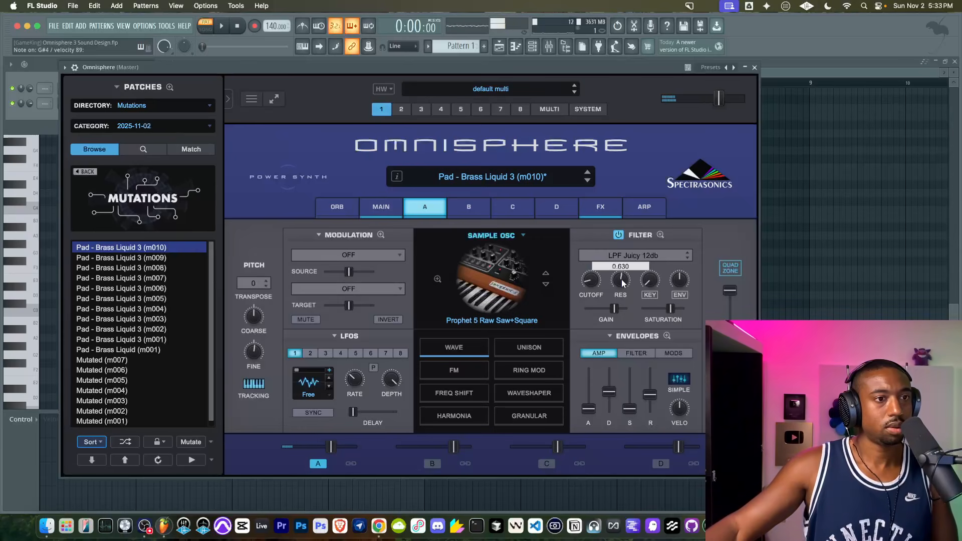
drag(679, 284, 676, 256)
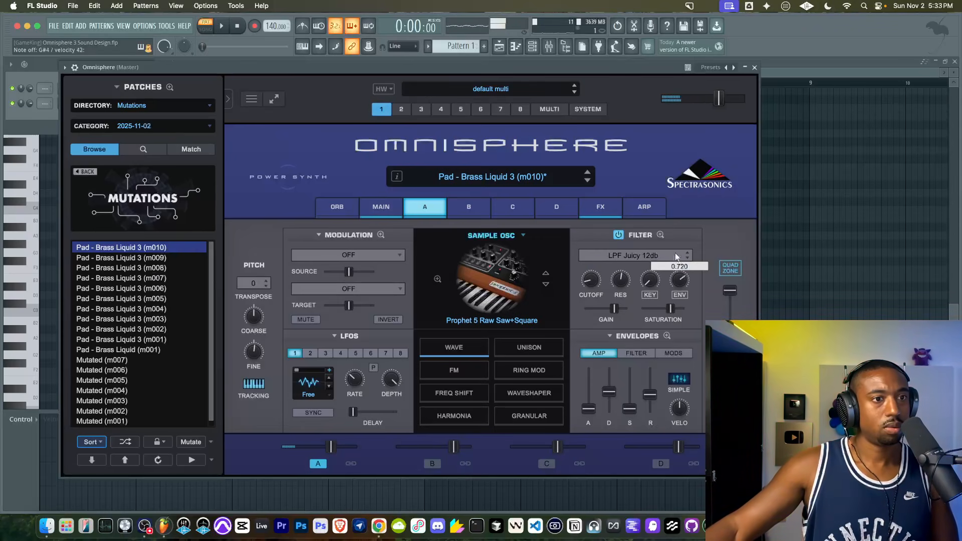
click(688, 257)
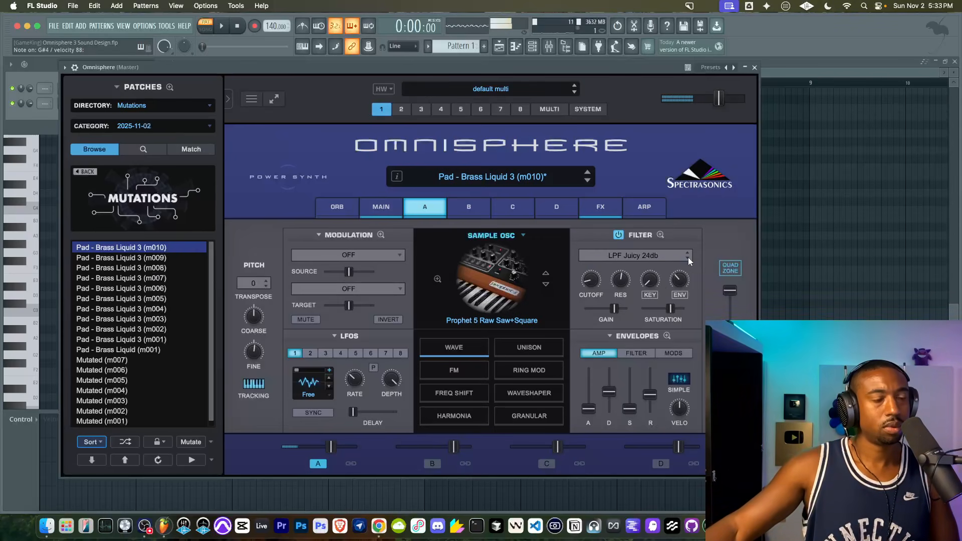
mouse_move(669, 310)
mouse_down()
mouse_move(660, 314)
mouse_move(674, 309)
mouse_up()
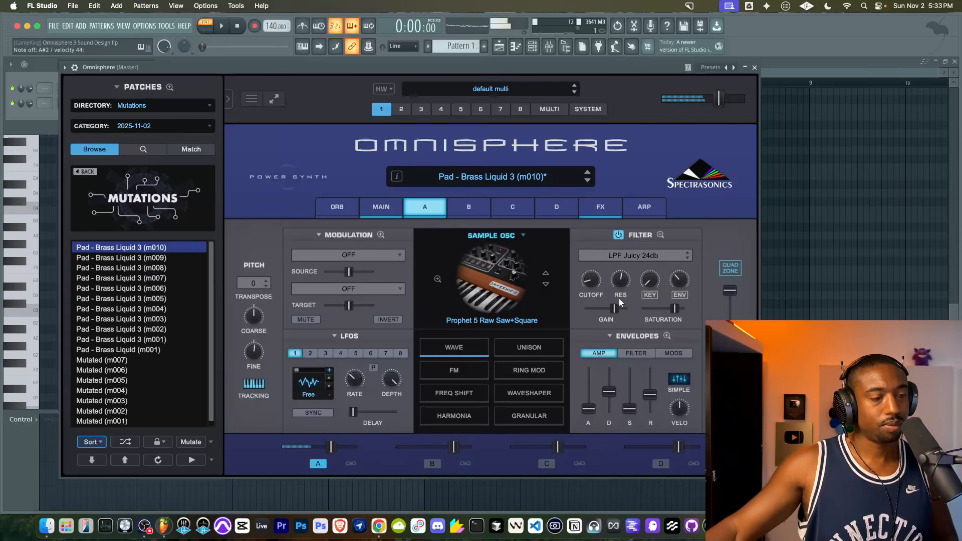
- Re-enable layer B and set its transpose to +24
click(453, 209)
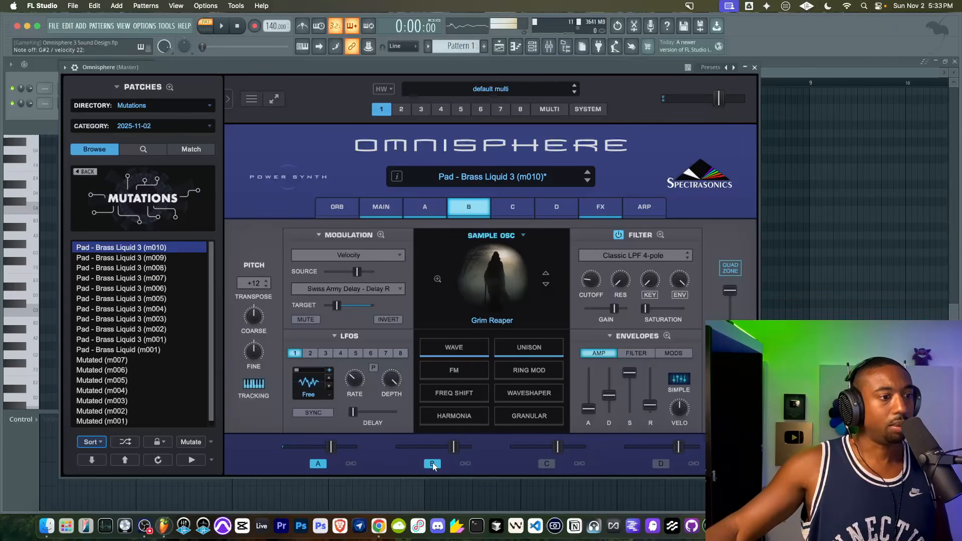
click(258, 282)
click(257, 281)
click(256, 283)
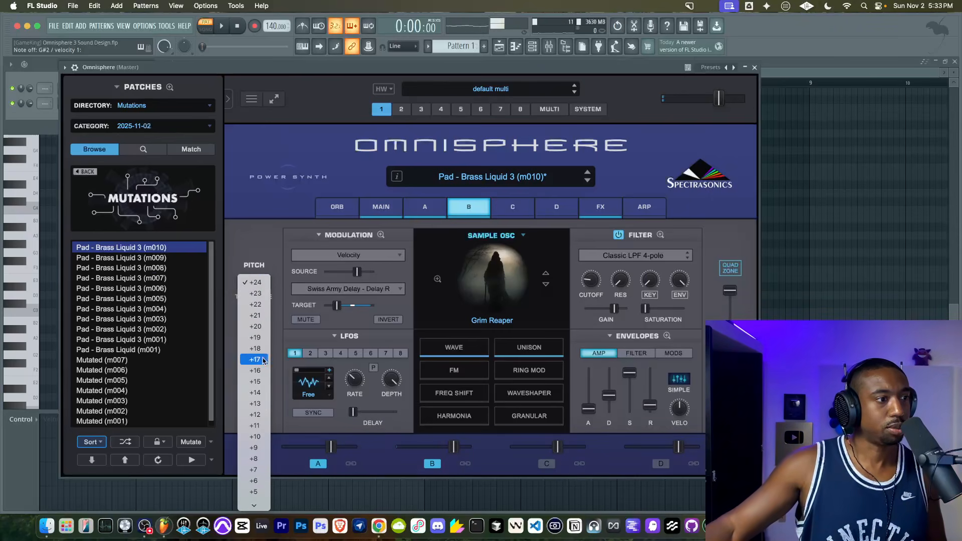
scroll(256, 360, down, 5)
click(375, 251)
- Set layer A's transpose to -12 and turn on its Unison
click(425, 207)
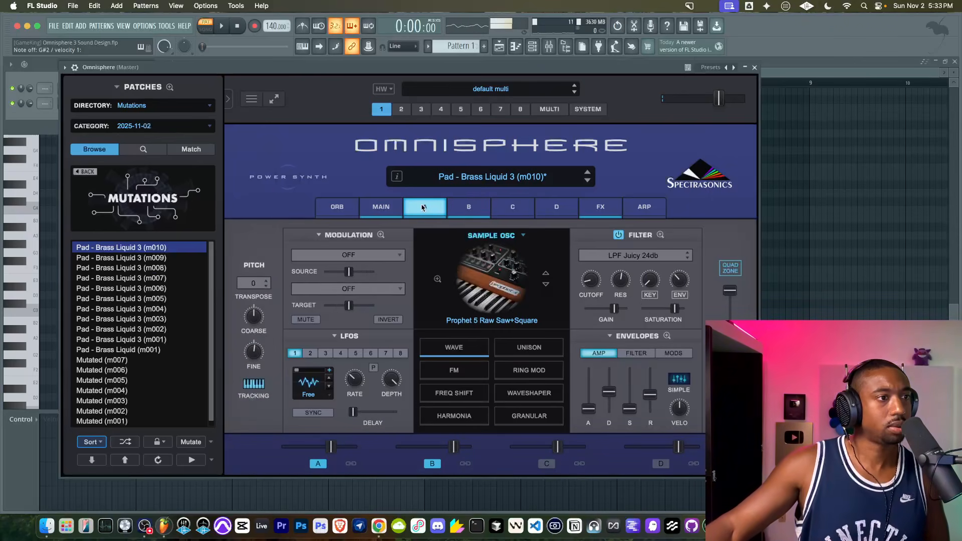
click(254, 283)
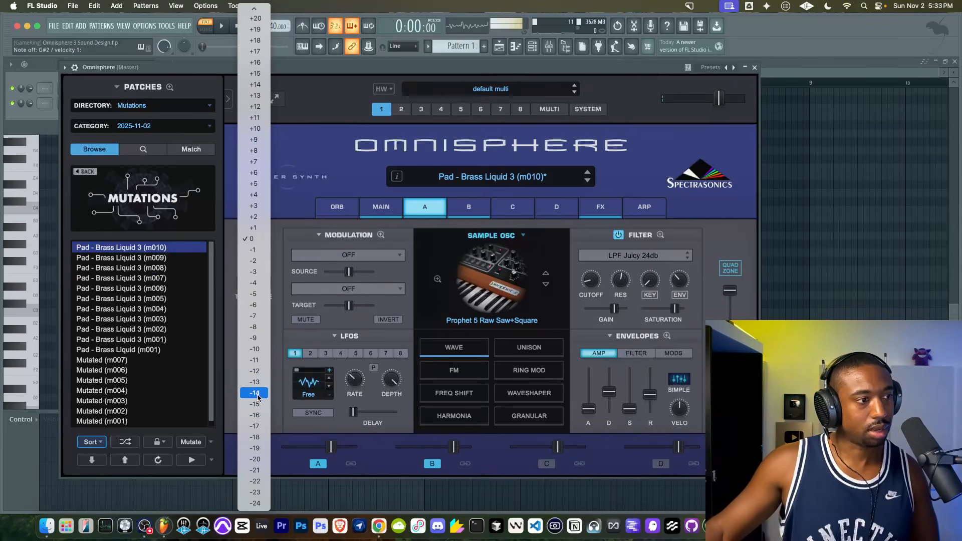
click(255, 370)
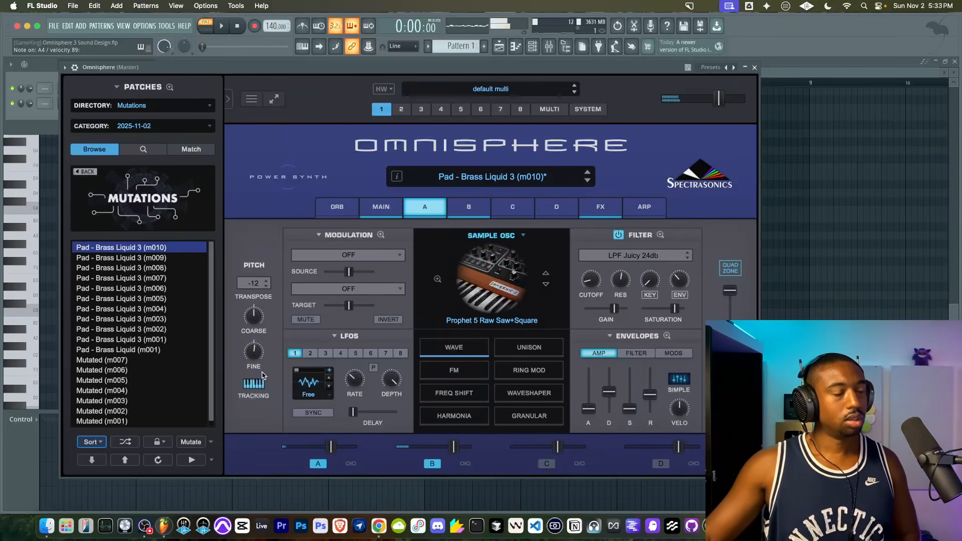
click(508, 349)
click(462, 277)
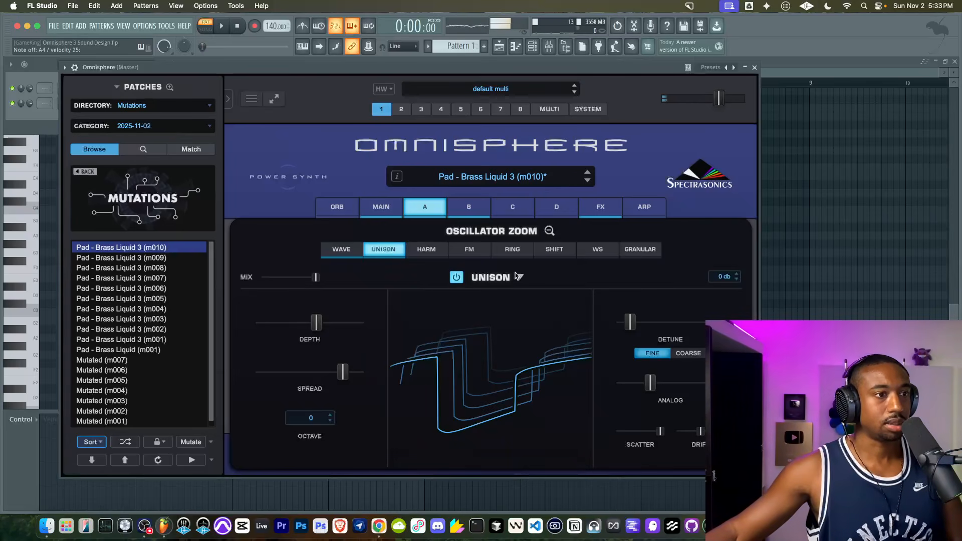
click(549, 231)
- Turn on Harmonia for layer A and leave only that layer audible with its Harmonia settings open
click(454, 416)
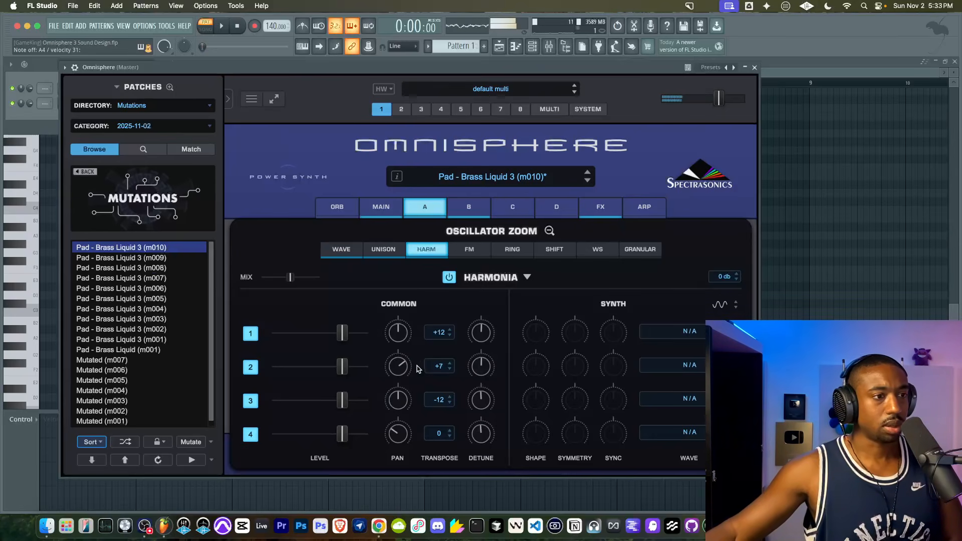
click(473, 206)
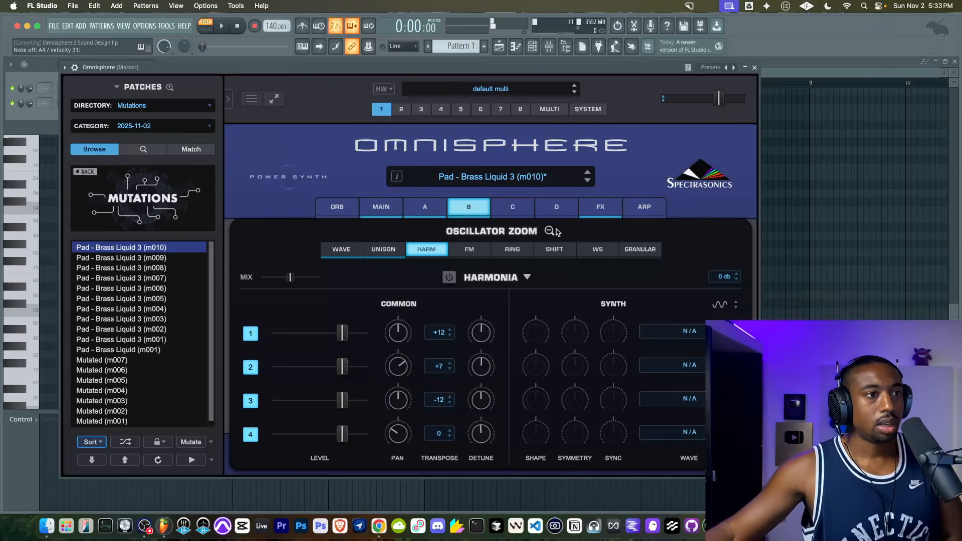
click(547, 464)
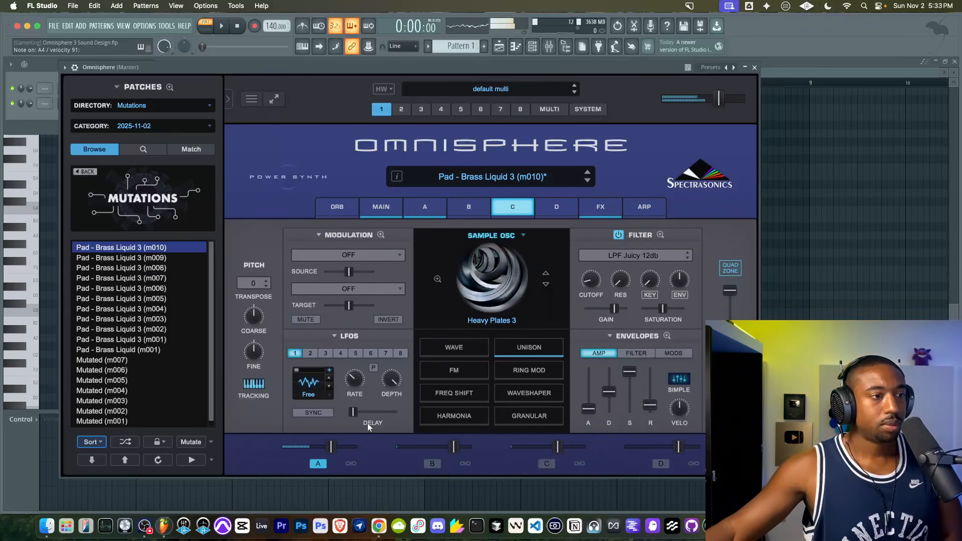
click(429, 207)
click(453, 416)
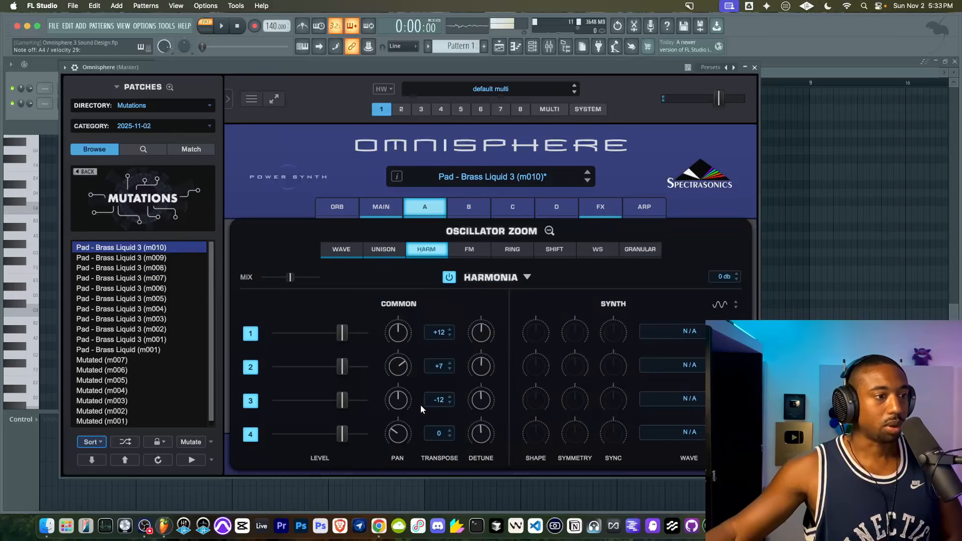
- Set layer A's Harmonia voice 3 to +19 and voice 4 to +24, and raise the Harmonia mix
click(434, 402)
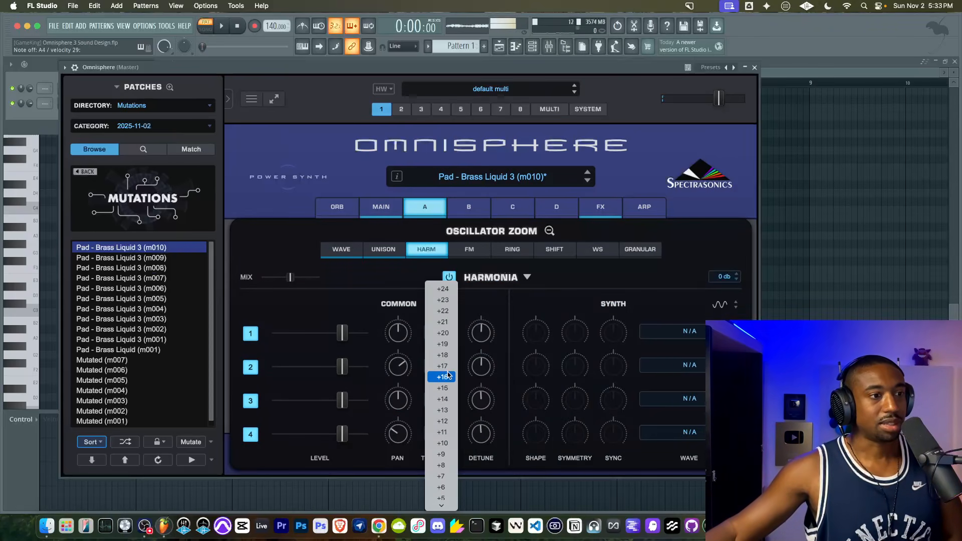
click(443, 344)
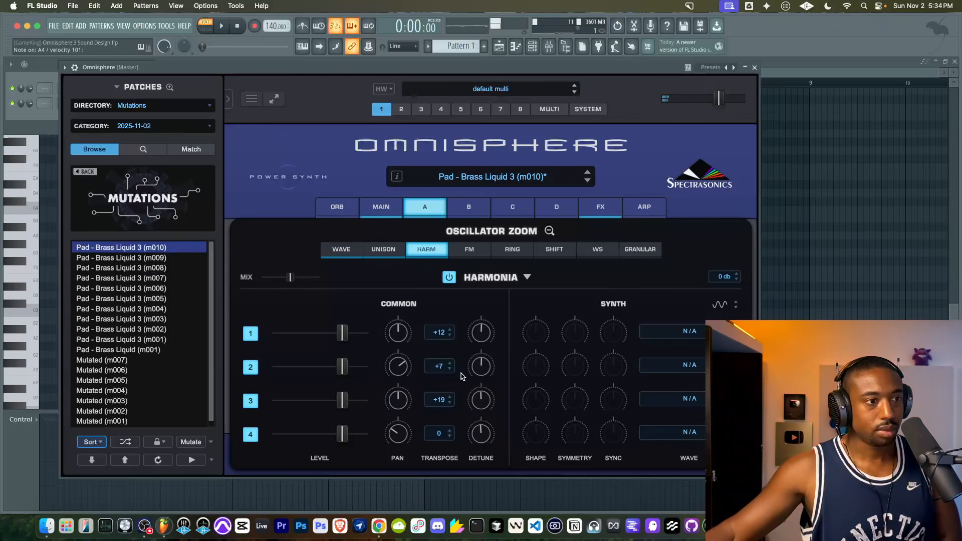
click(435, 433)
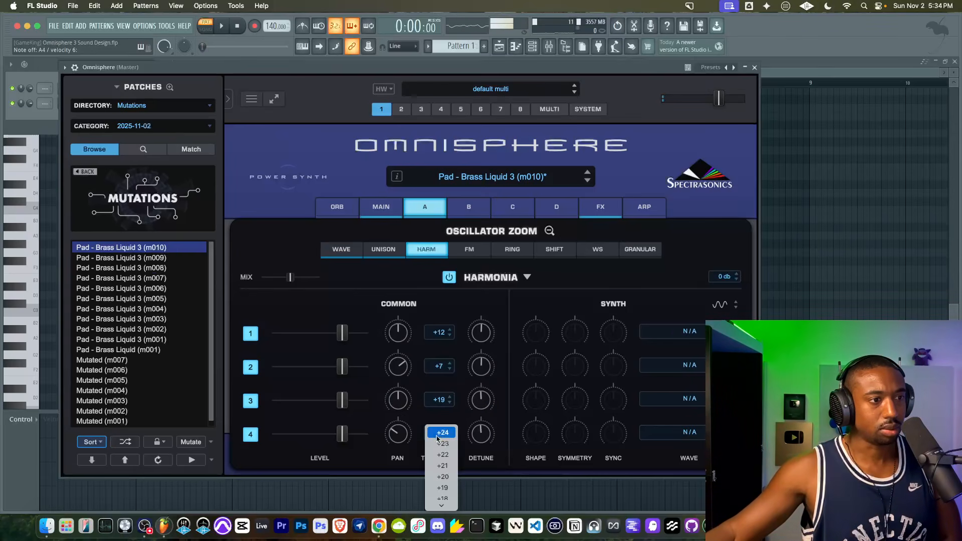
click(437, 436)
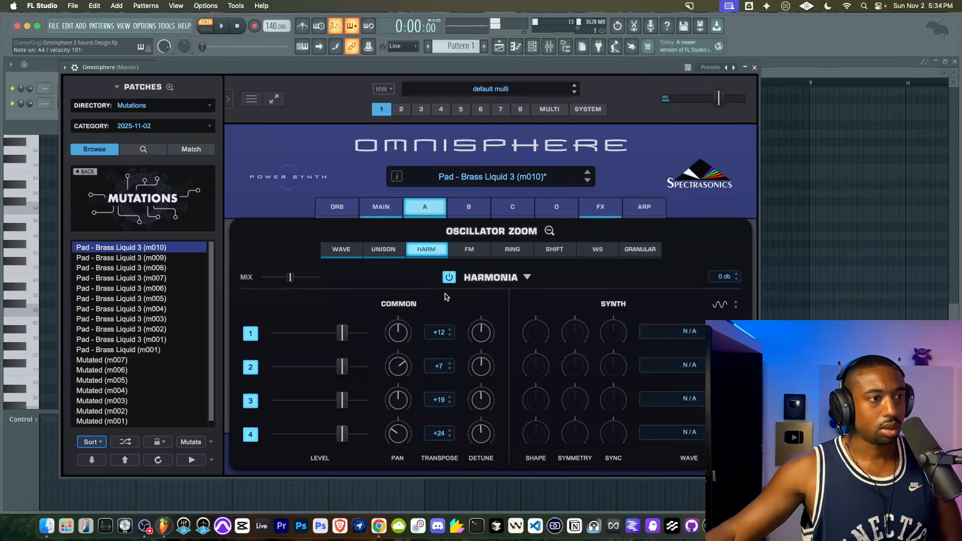
drag(290, 278, 368, 275)
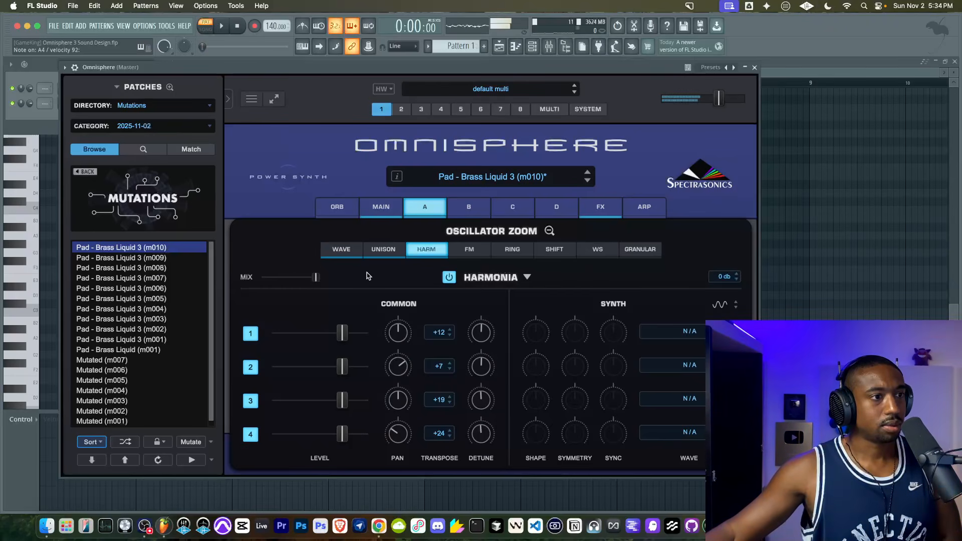
- Turn off Unison for layer A and leave the oscillator zoom
click(386, 248)
click(456, 278)
click(549, 230)
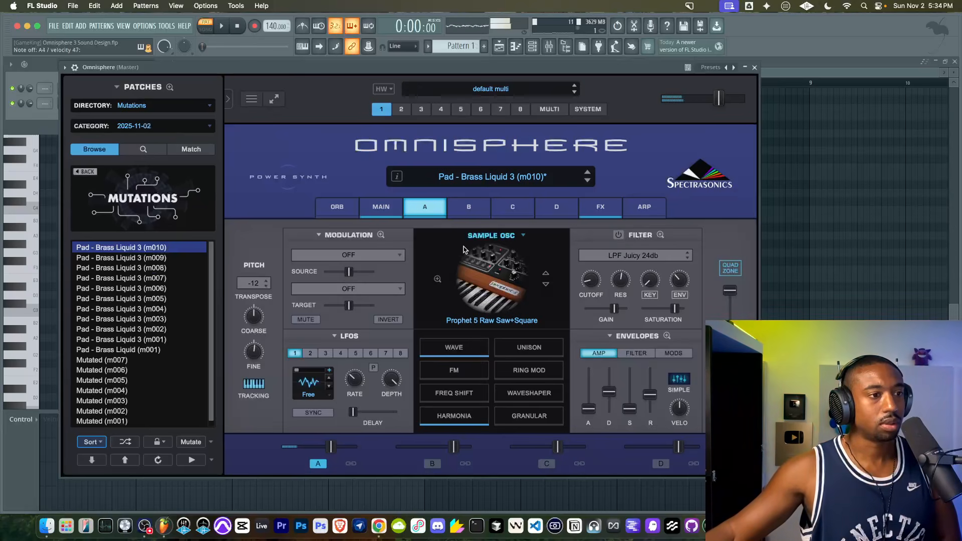
- Compare layer A's sound with Harmonia switched off and on again
click(454, 415)
click(445, 280)
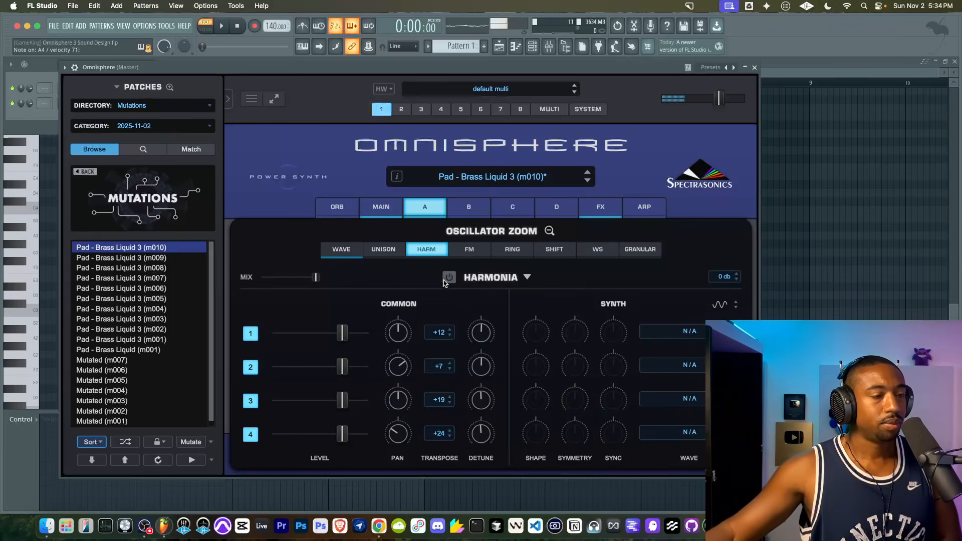
click(448, 279)
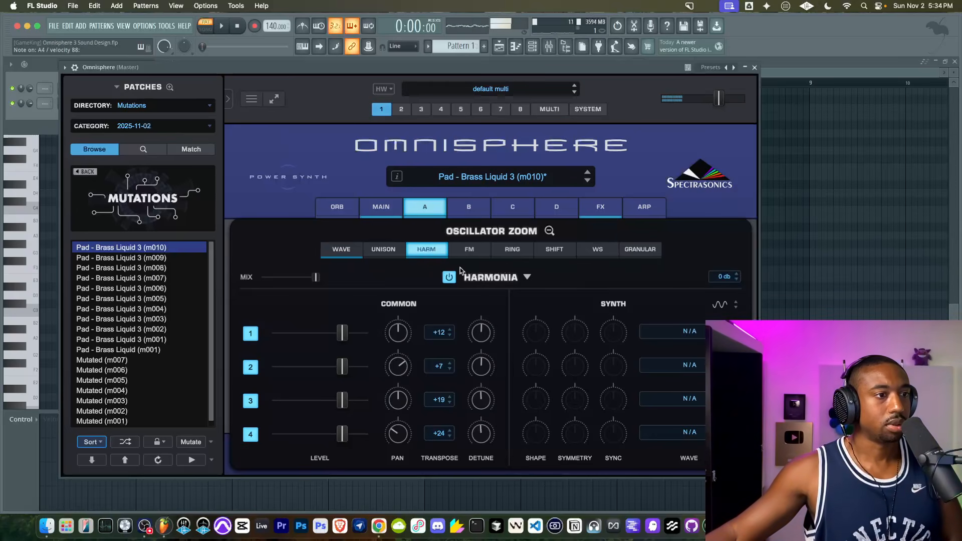
- Turn on layer A's LPF Juicy 24db filter and raise its cutoff slightly
click(549, 231)
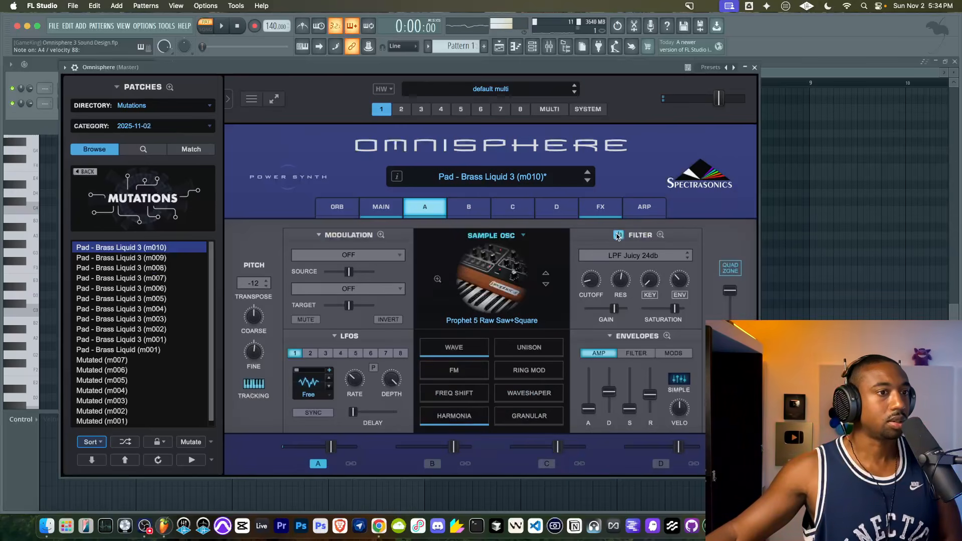
drag(591, 279, 591, 274)
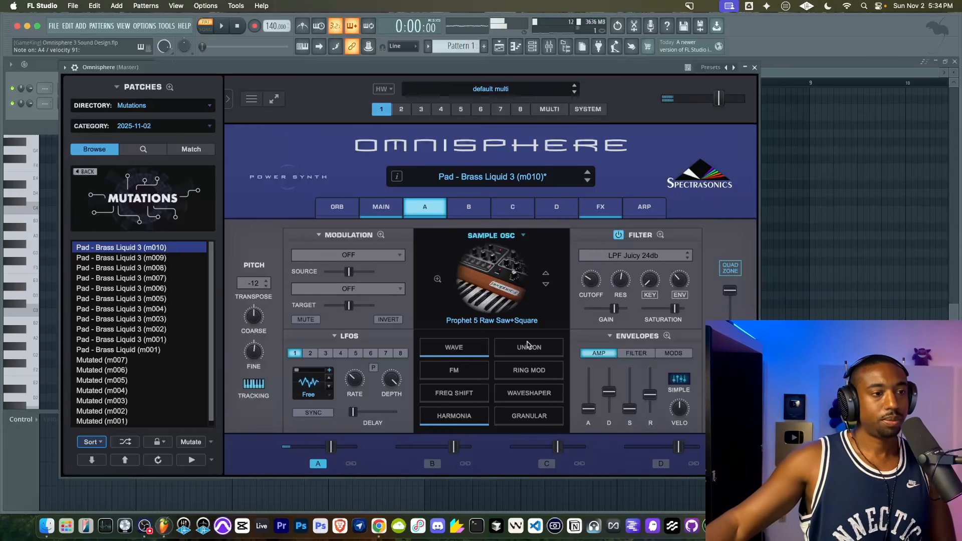
- Add an Analog Vibrato effect to the first slot of layer A's effects rack
click(600, 207)
click(417, 234)
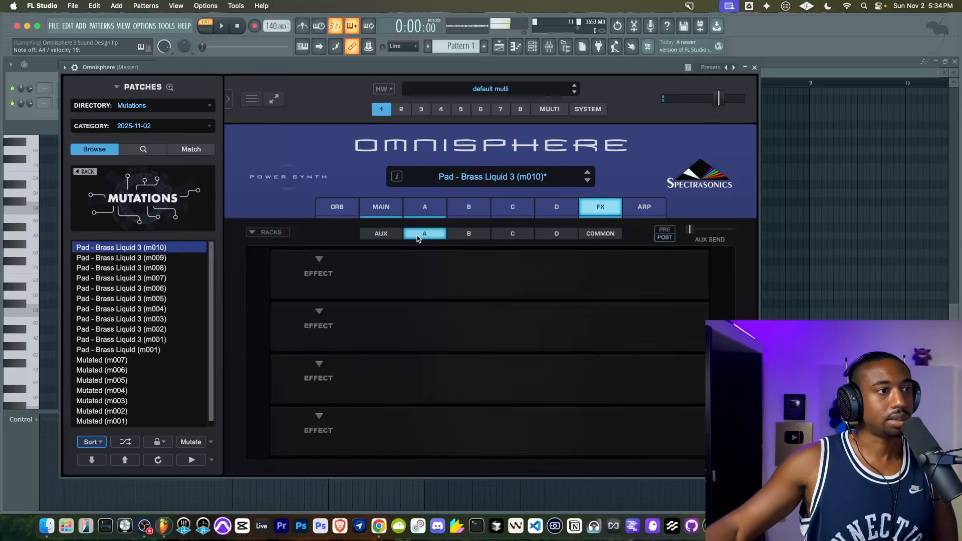
click(319, 259)
mouse_move(340, 360)
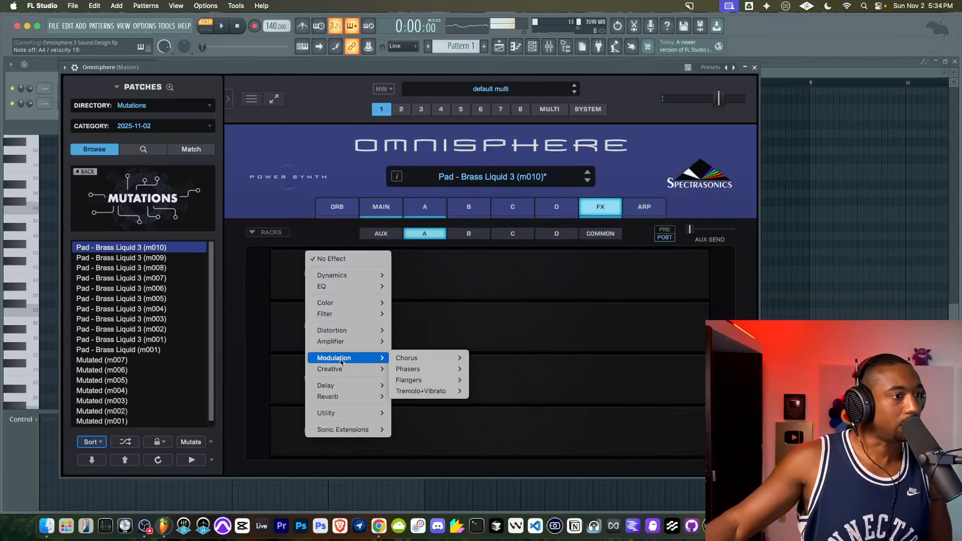
mouse_move(436, 391)
click(514, 391)
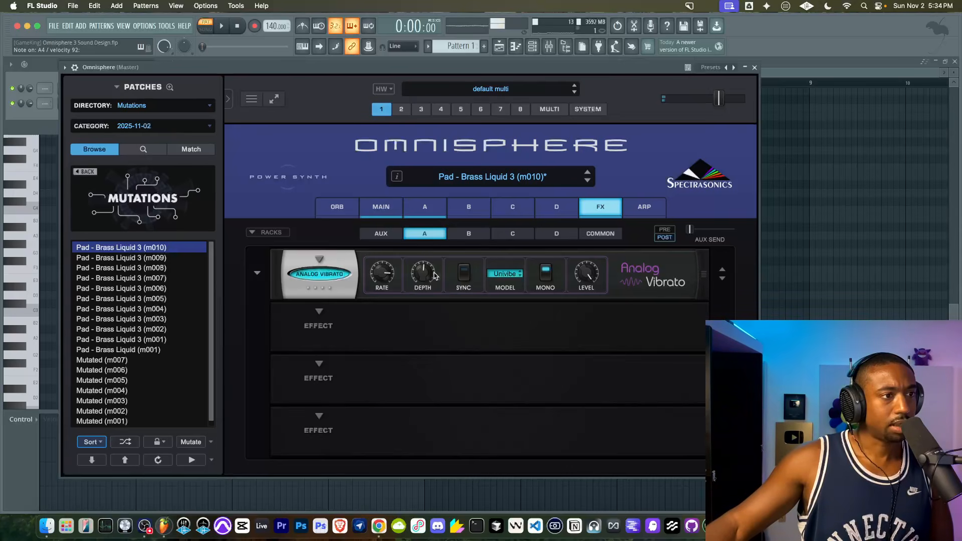
- Switch the Analog Vibrato to the JC-120 model and lower its rate
click(502, 275)
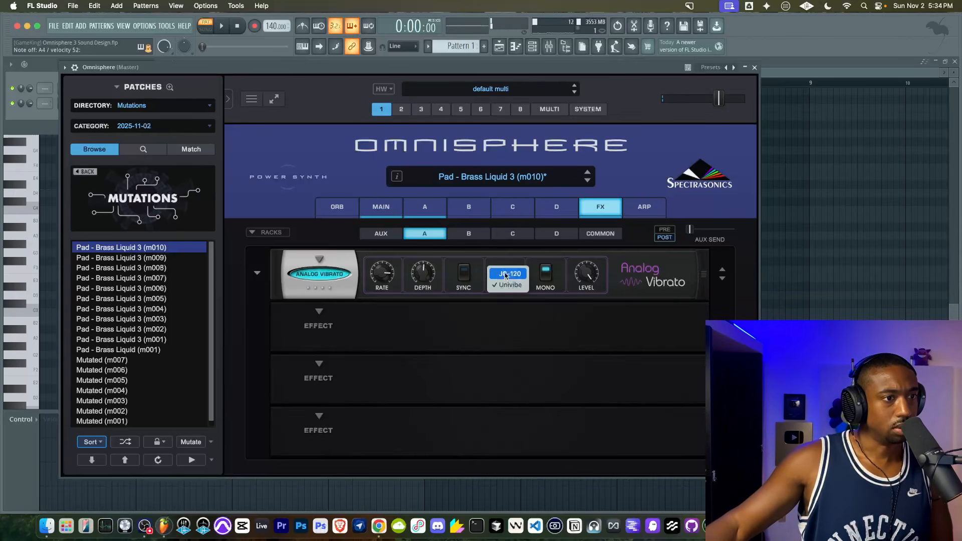
click(503, 273)
drag(388, 271, 385, 293)
click(325, 312)
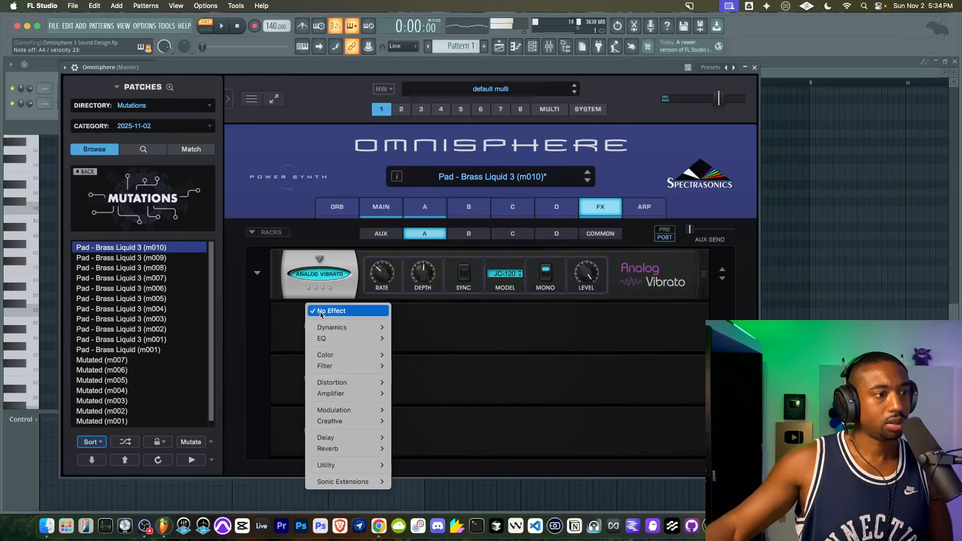
click(437, 208)
- Modulate layer A's pan with LFO2, setting the LFO rate to 3.70 Hz and lowering the pan target position
click(436, 207)
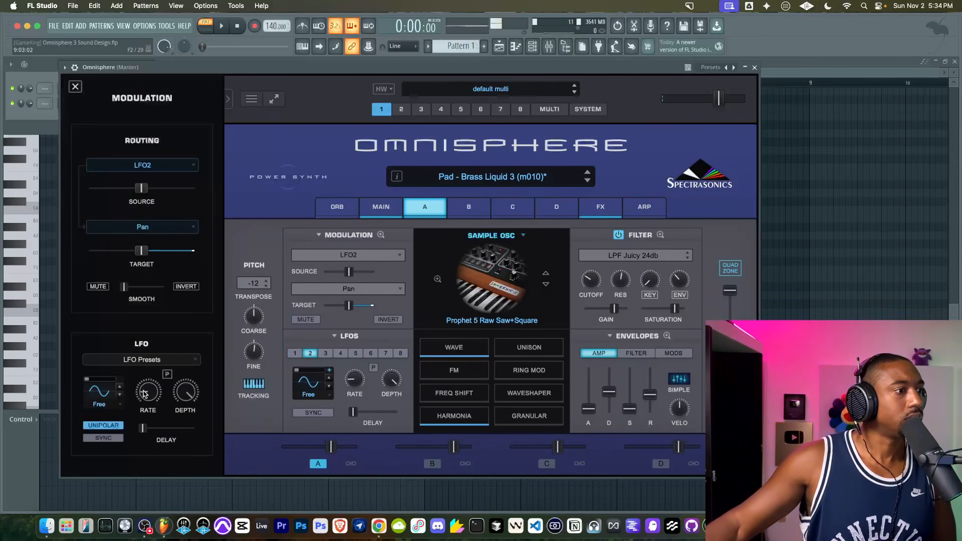
drag(145, 394, 147, 367)
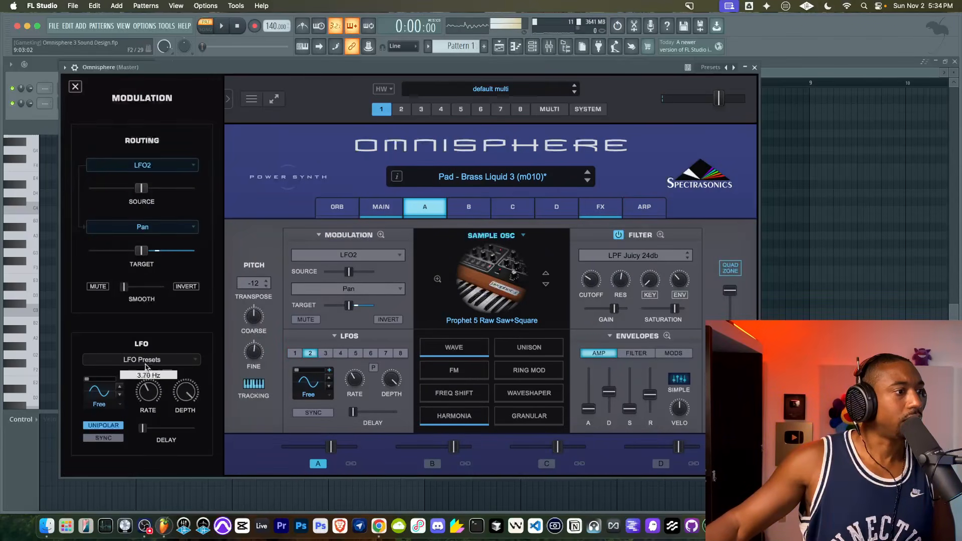
drag(141, 250, 123, 252)
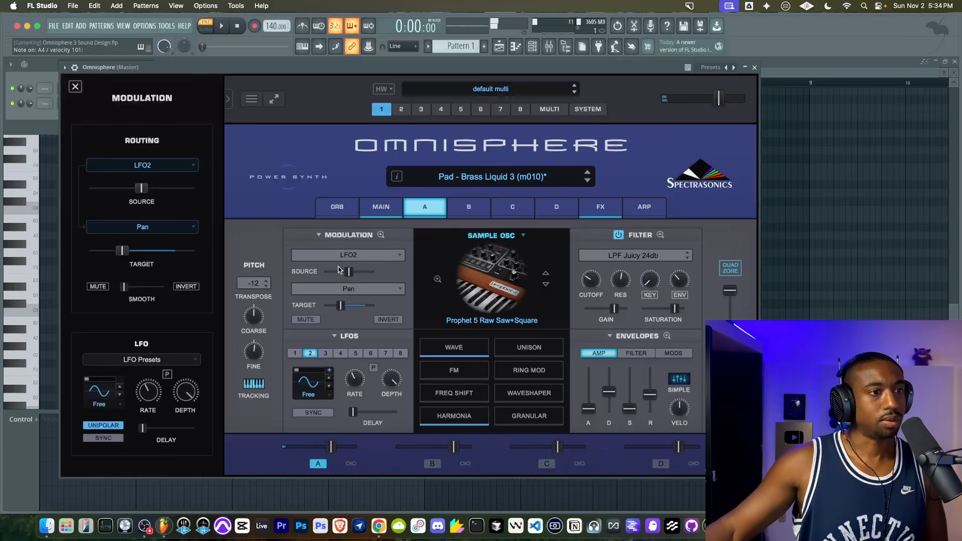
- Re-enable layer B and turn off Harmonia voices 2 and 3 on layer A
click(432, 463)
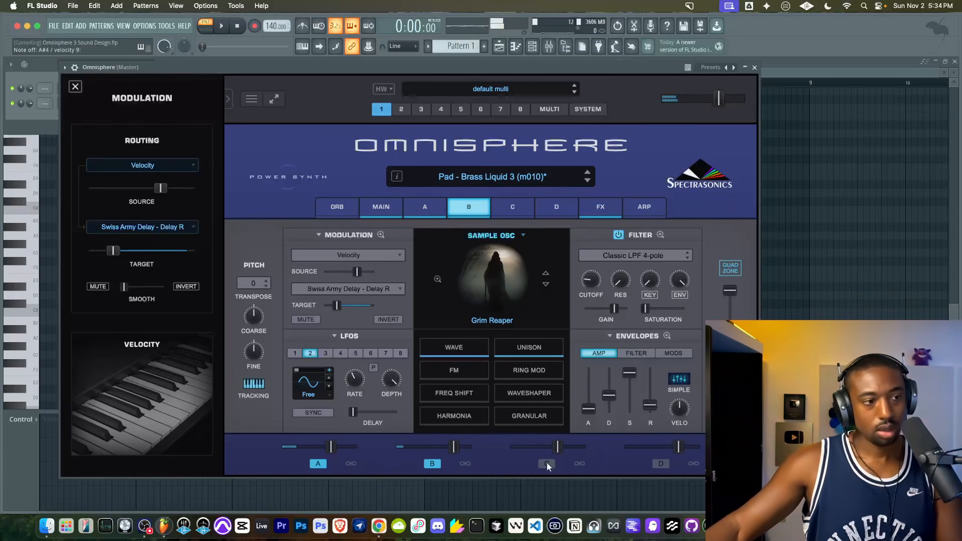
click(430, 210)
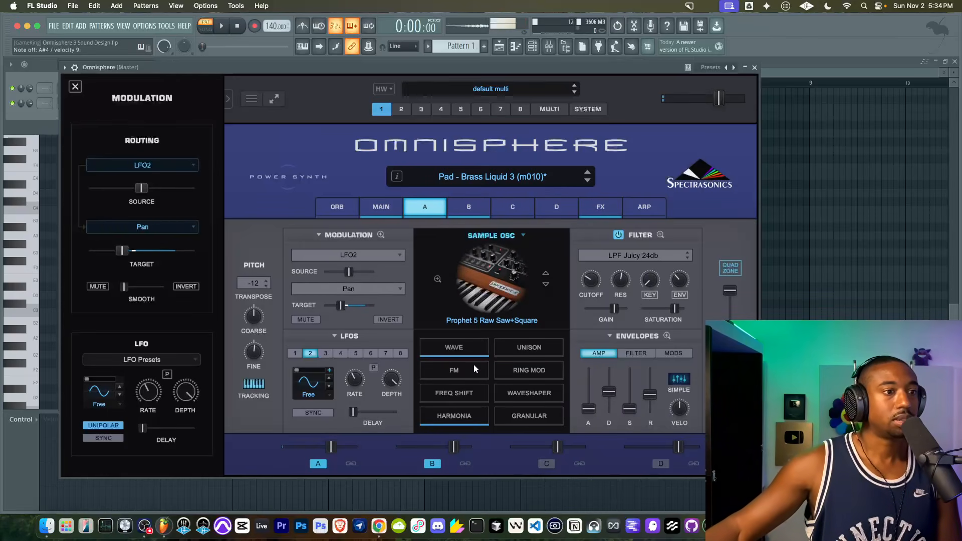
click(471, 413)
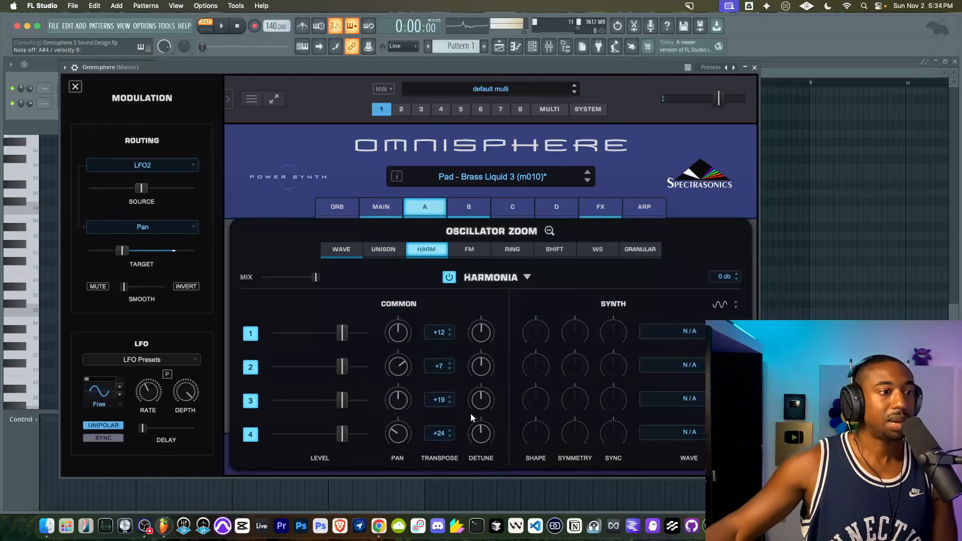
click(252, 400)
click(251, 370)
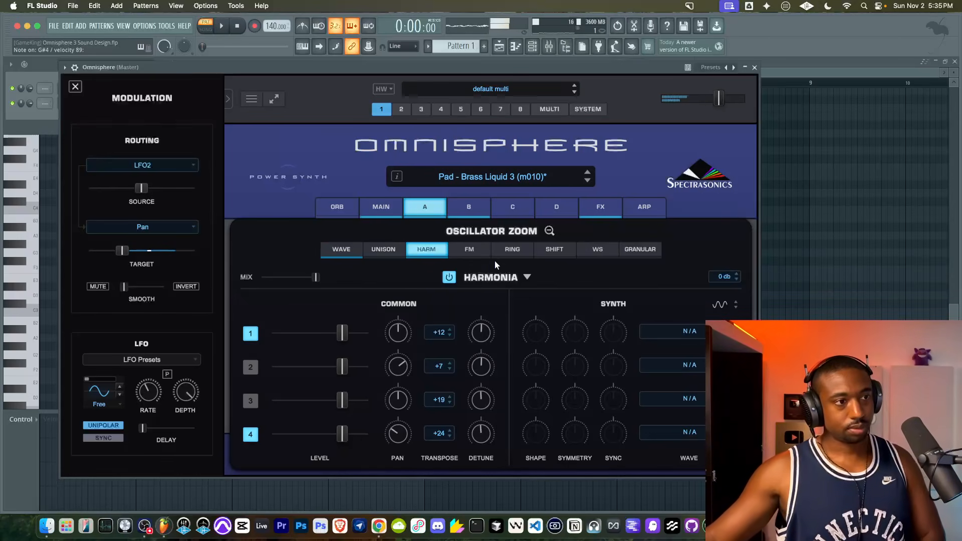
click(549, 230)
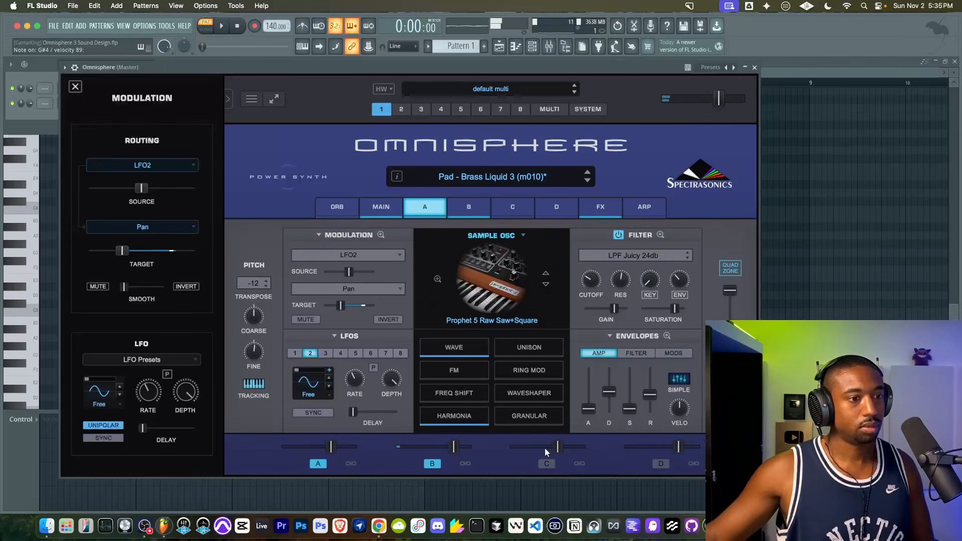
- Re-enable layer C and slightly lower the filter envelope amount on layer A
click(546, 463)
click(425, 207)
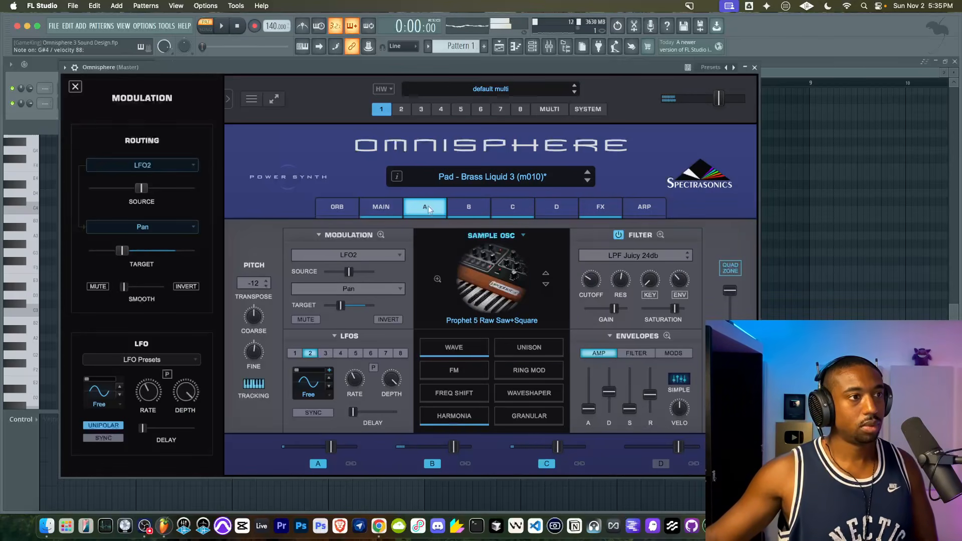
mouse_move(671, 286)
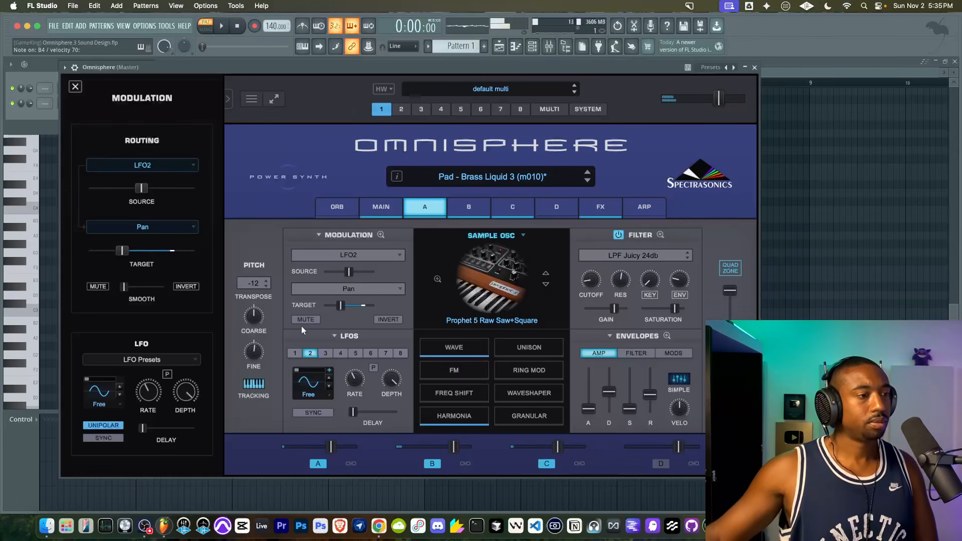
click(254, 283)
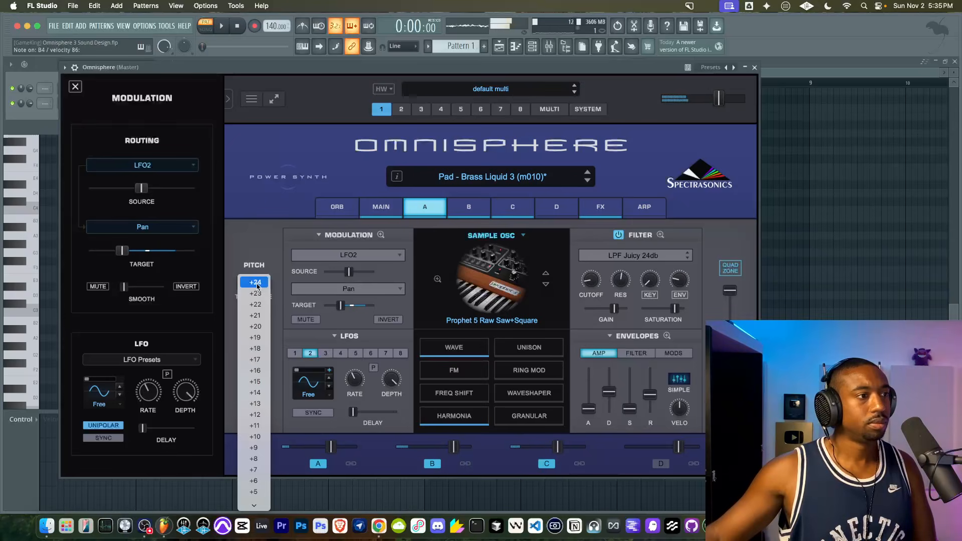
click(276, 252)
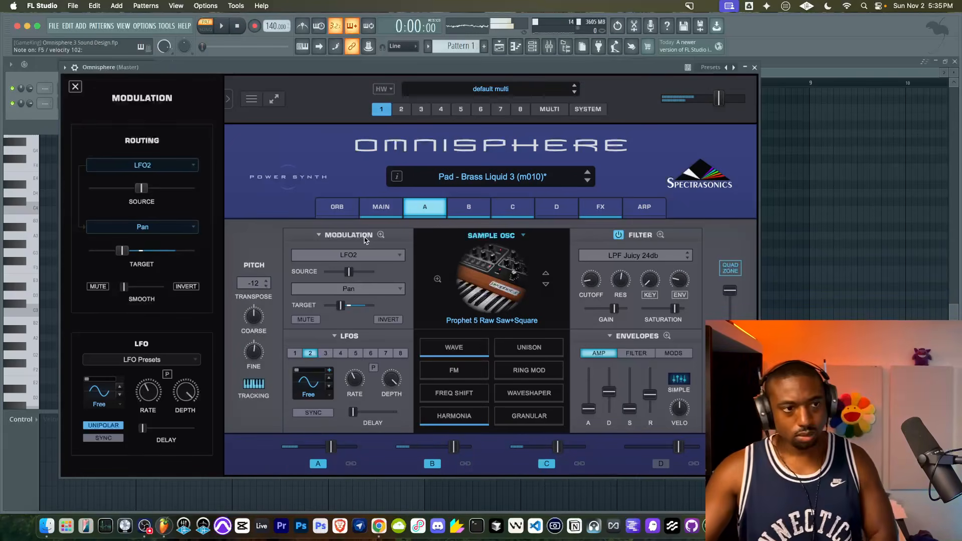
click(597, 207)
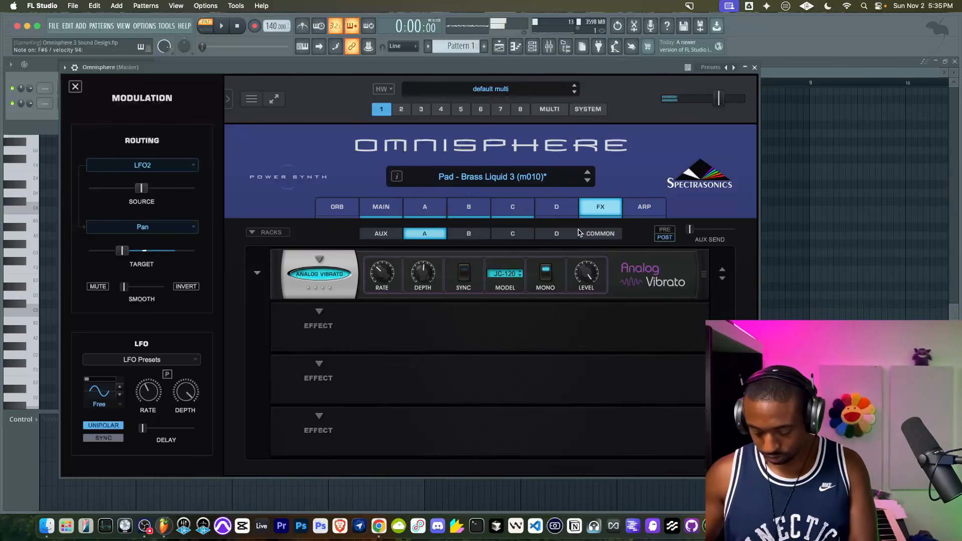
- Raise the whole patch's octave, trying +2 before settling on +1
click(400, 214)
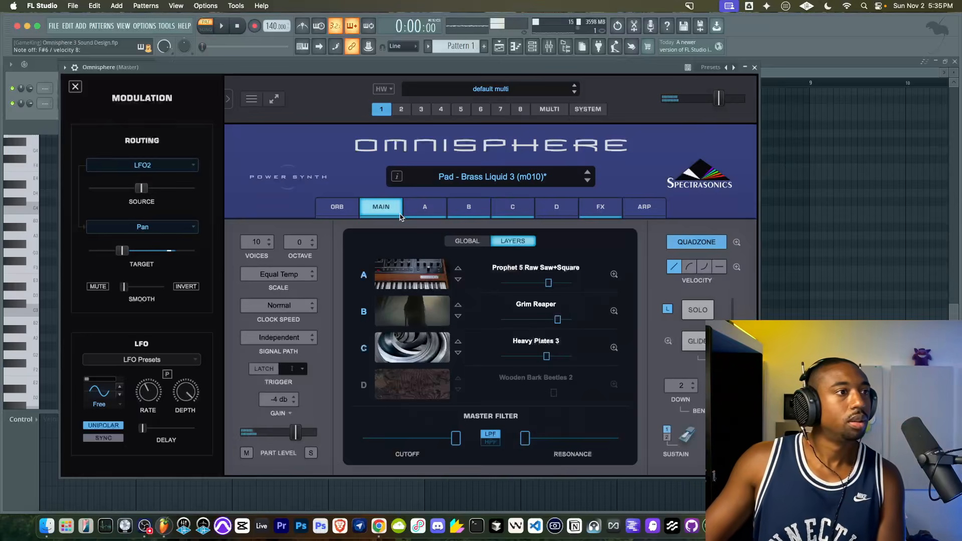
click(307, 242)
click(303, 242)
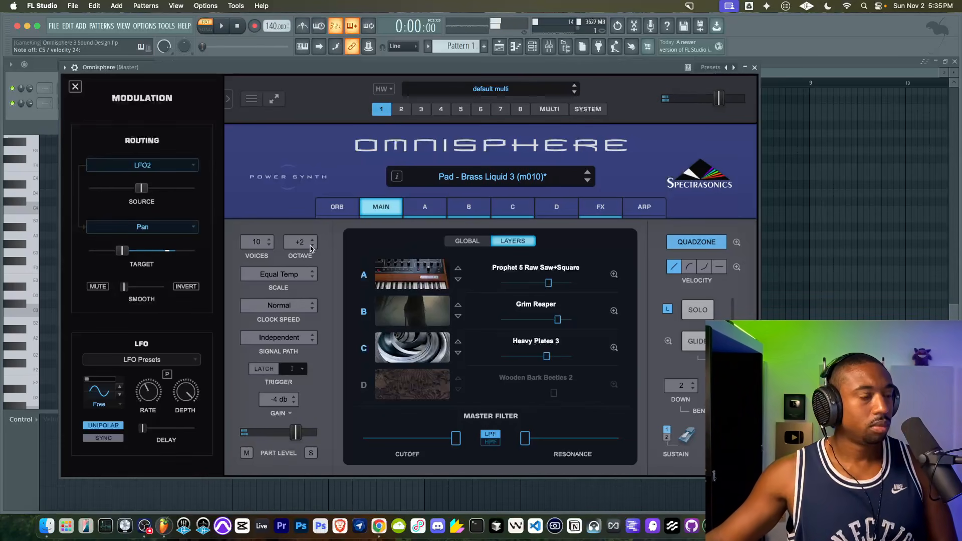
- Compare the sound with layers C and B each muted and re-enabled
click(505, 208)
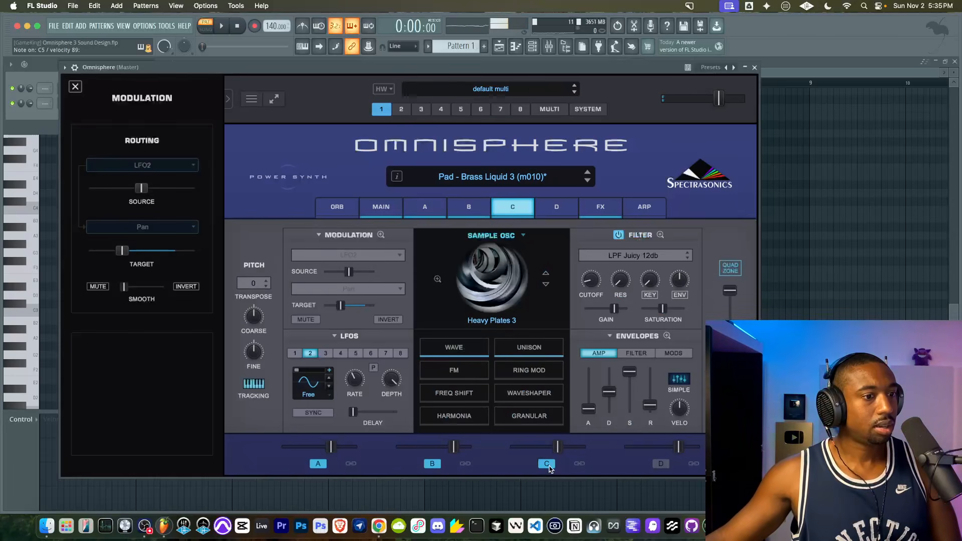
click(549, 466)
click(432, 464)
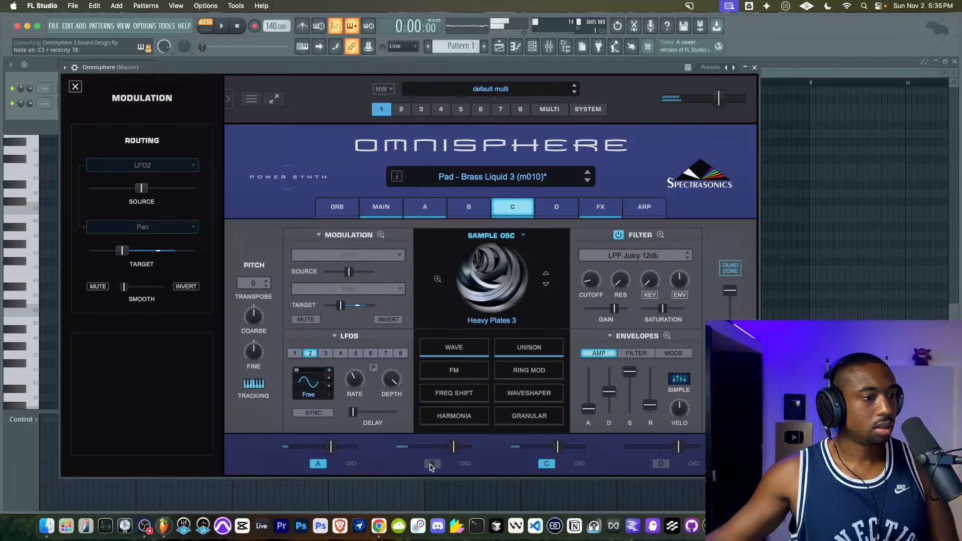
click(432, 464)
- Raise layer B's fine pitch slightly and return to the overview of all layers
click(461, 208)
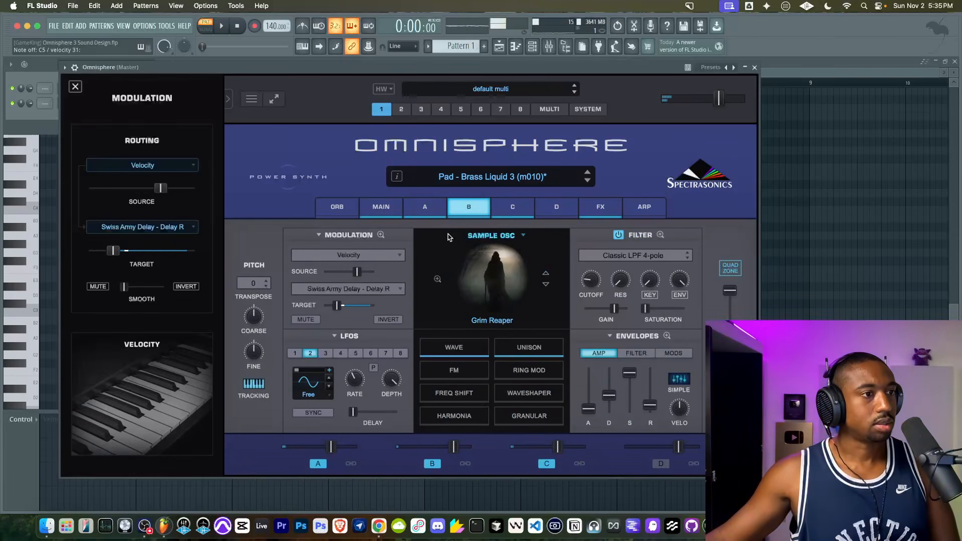
mouse_move(254, 354)
mouse_down()
mouse_move(257, 336)
mouse_move(252, 374)
mouse_move(255, 339)
mouse_up()
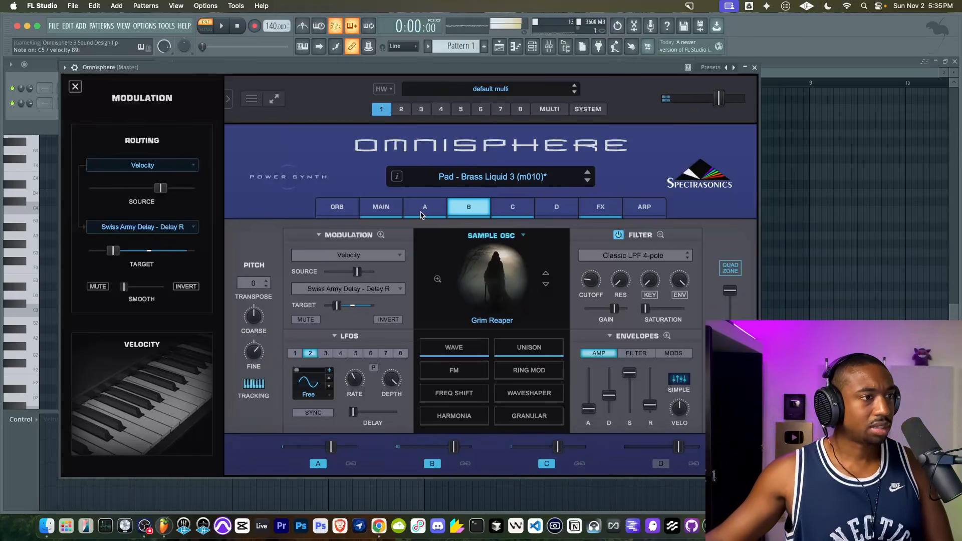
click(362, 212)
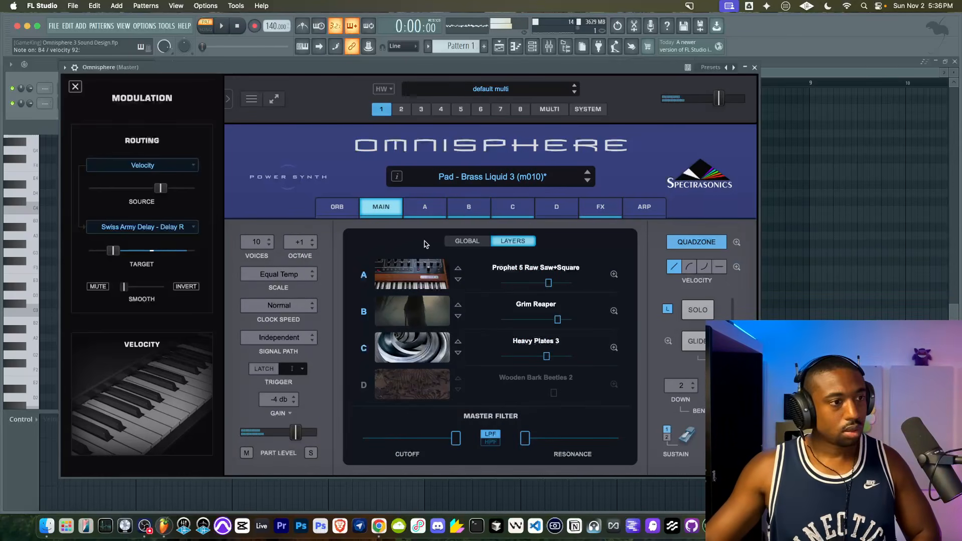
- Advance layer B's soundsource through Simple Glassian to Mystic Metals 4
click(472, 207)
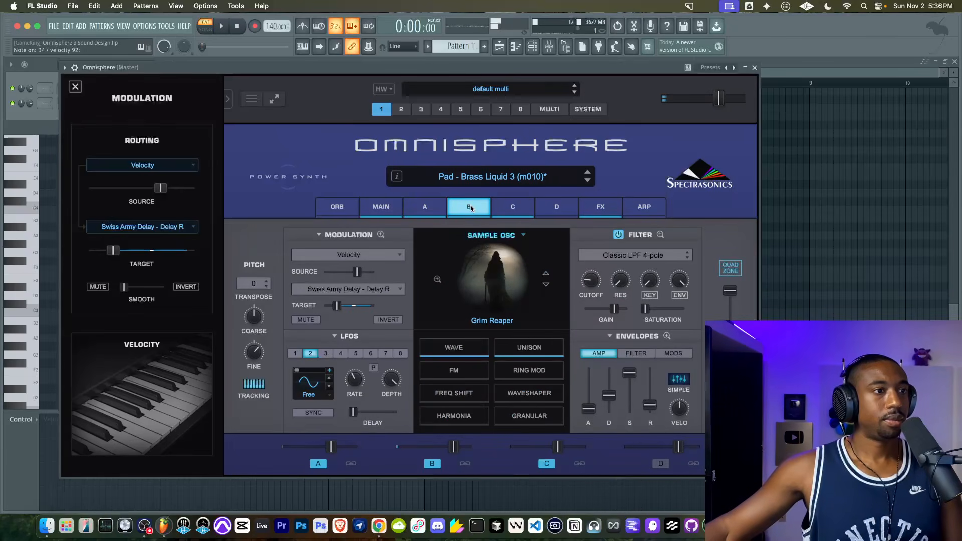
click(546, 287)
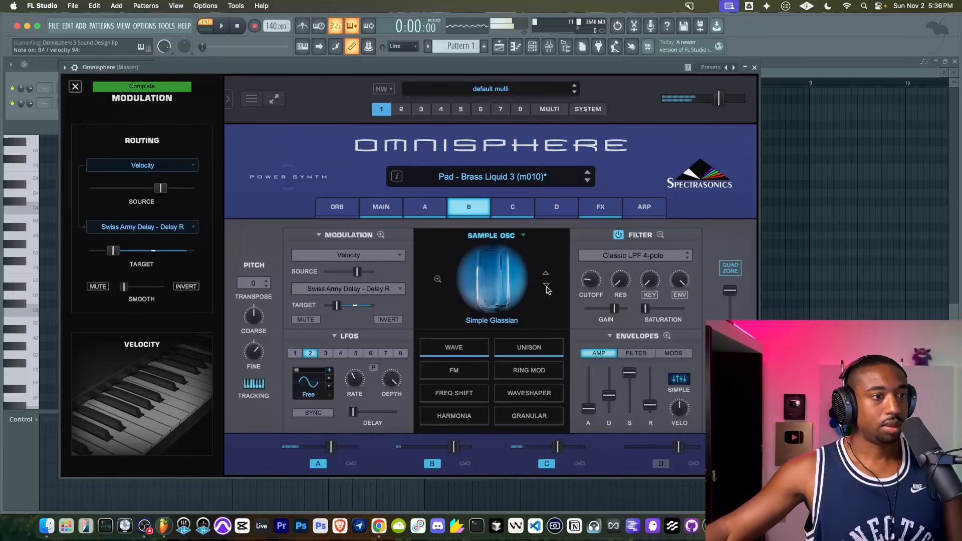
click(547, 287)
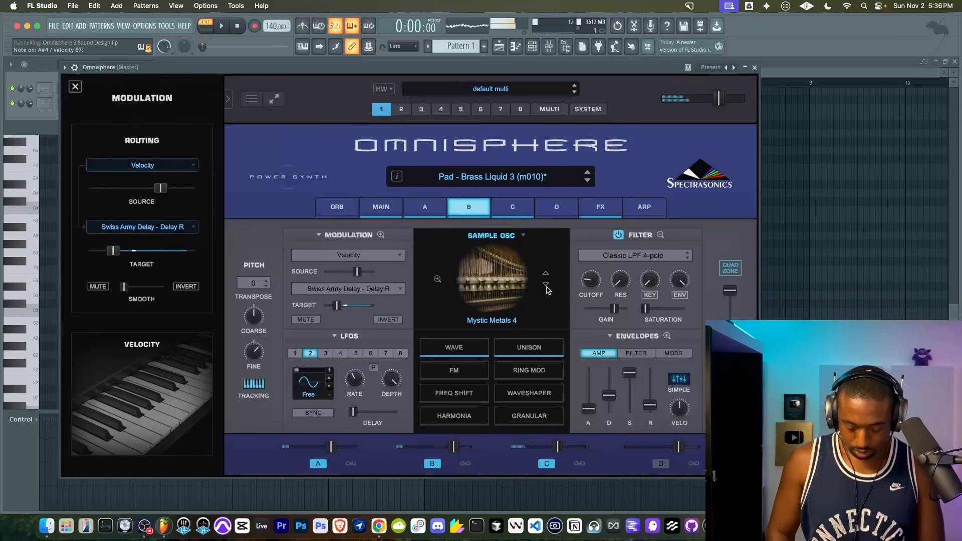
- With layers C and A temporarily muted, change layer B's soundsource to Tibetan Bowl Beads 1
click(512, 218)
click(547, 464)
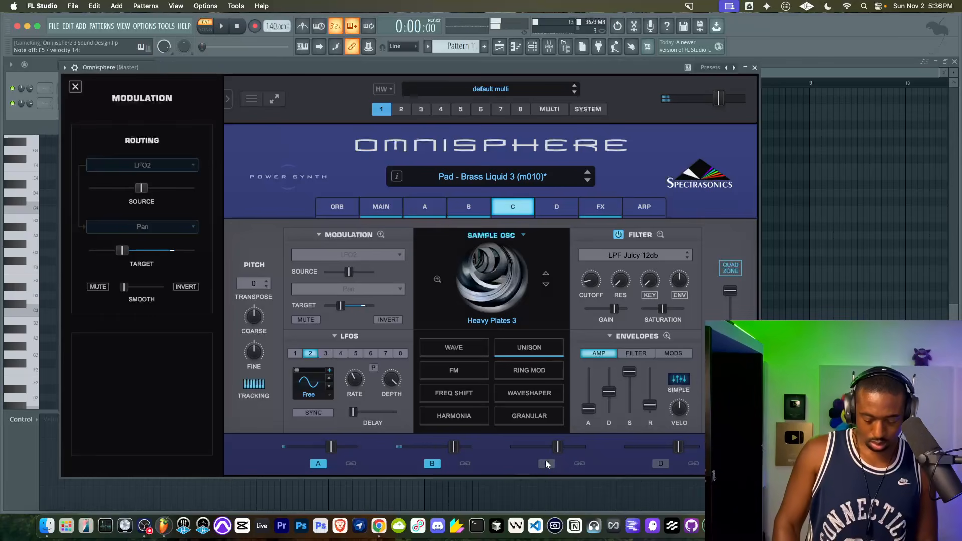
click(319, 463)
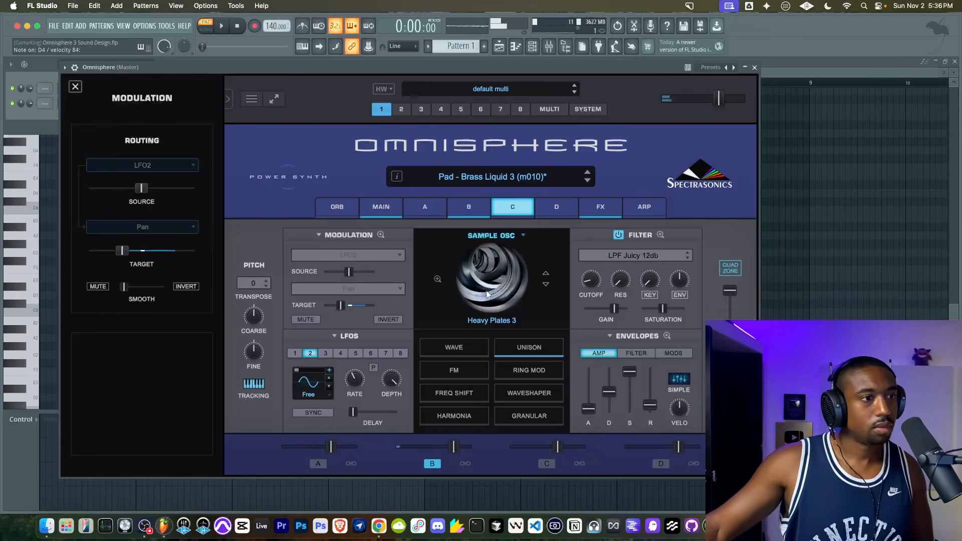
click(471, 207)
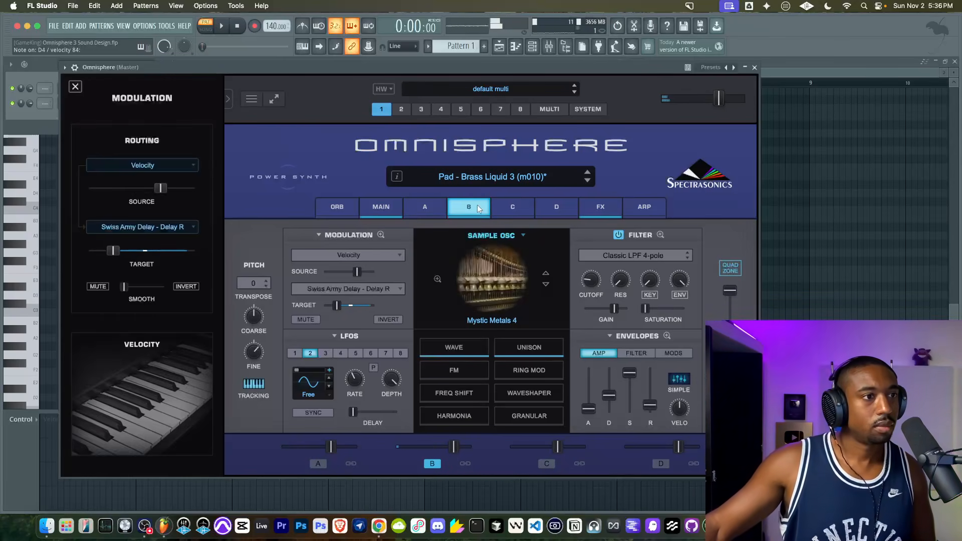
click(546, 284)
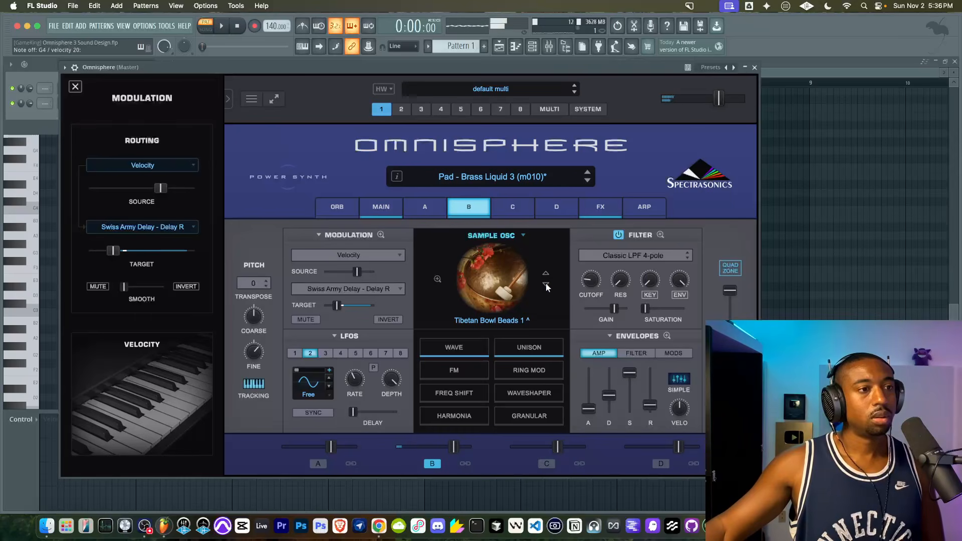
click(318, 463)
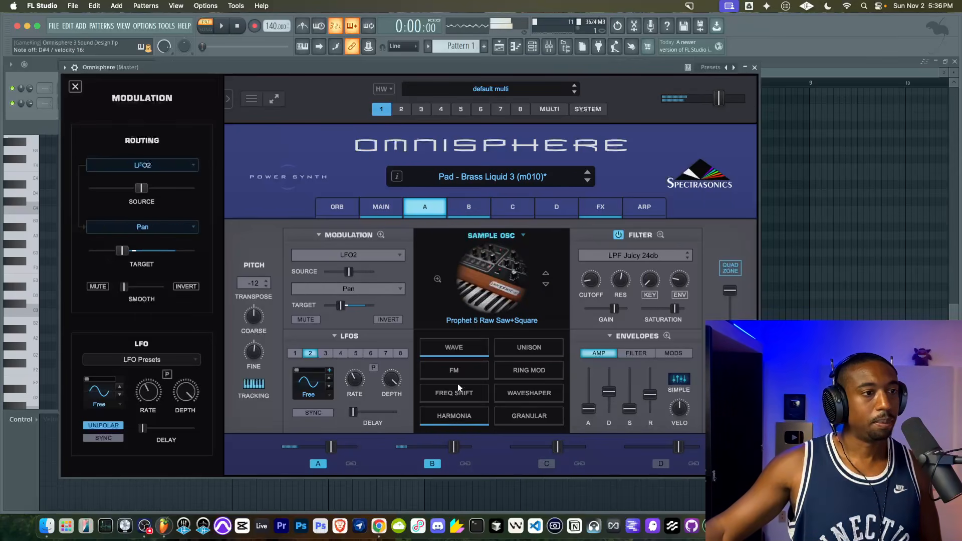
click(546, 463)
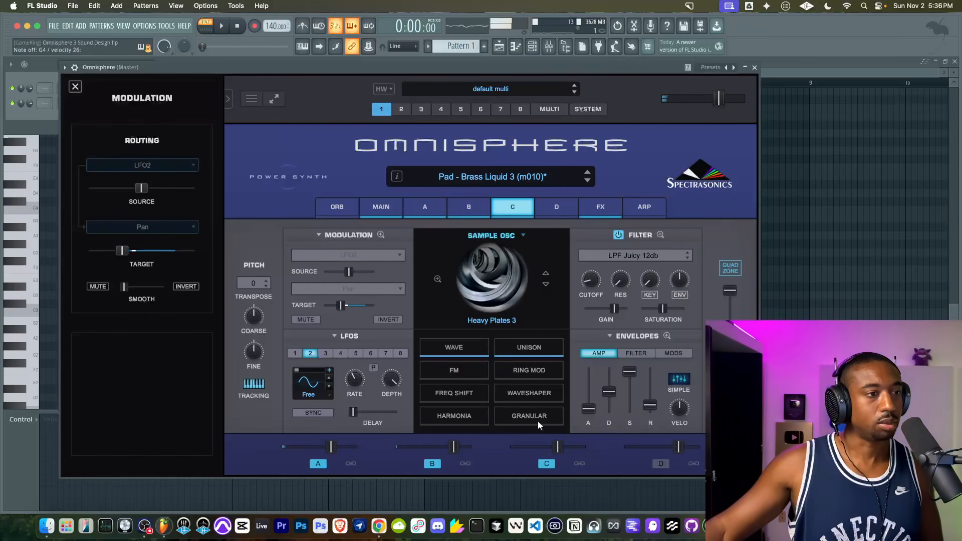
- Replace layer C's soundsource with SK-1 Zube Tube 1 from the Hits Retro category and lower the layer's level
click(489, 272)
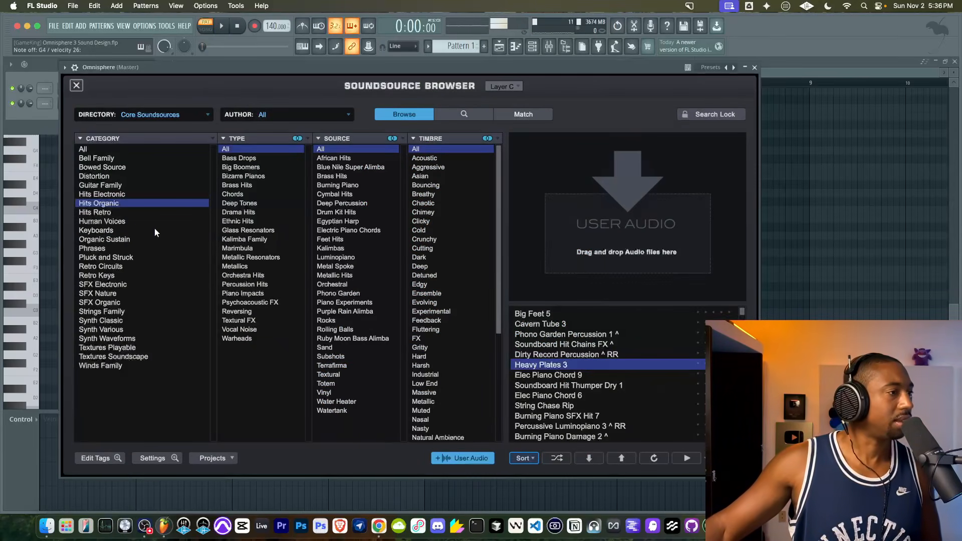
click(110, 213)
click(562, 354)
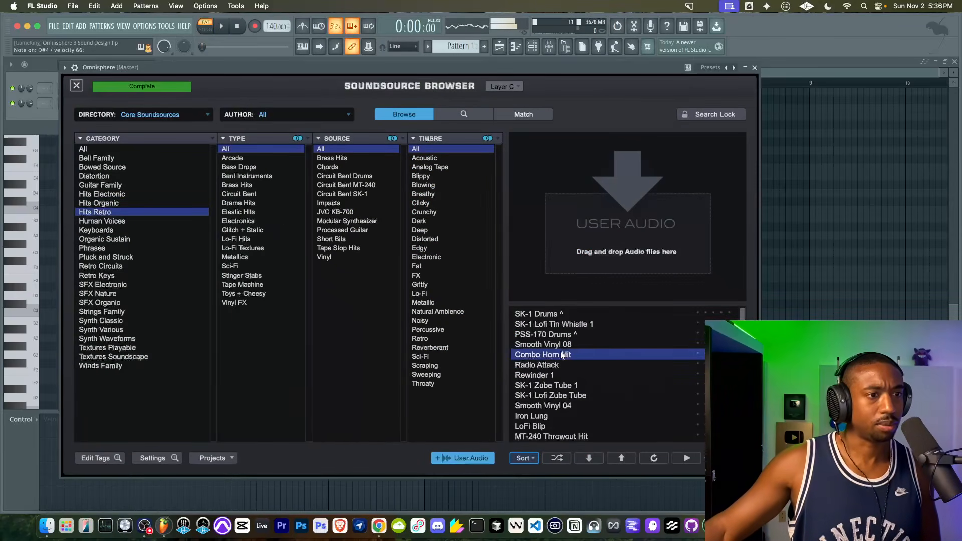
click(554, 384)
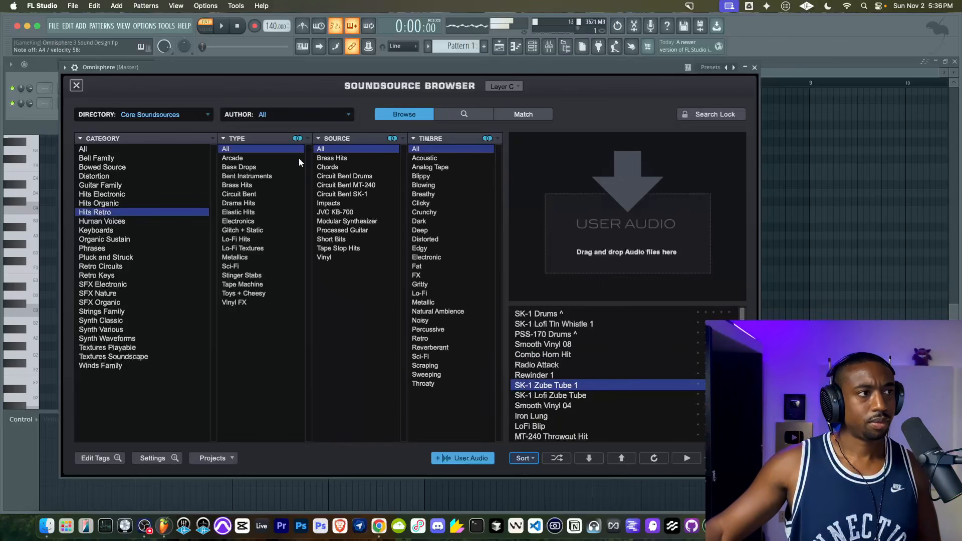
click(78, 86)
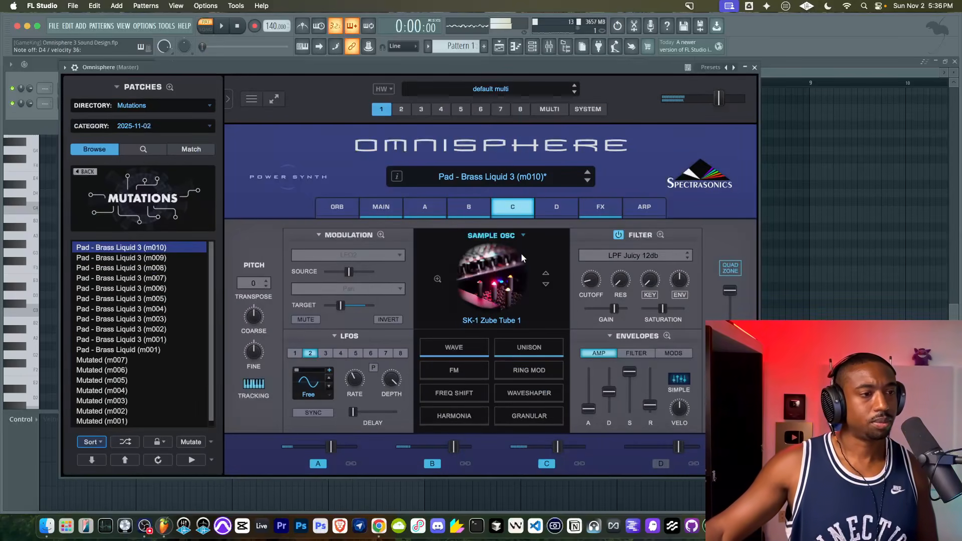
drag(555, 452, 537, 452)
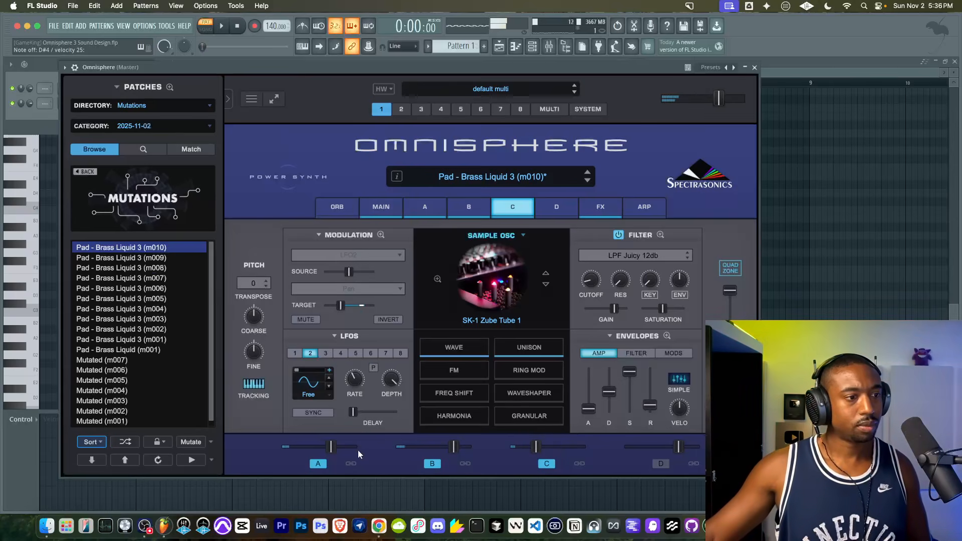
- Enable Unison on layer A's oscillator and return to the layer's main controls
click(435, 213)
click(523, 350)
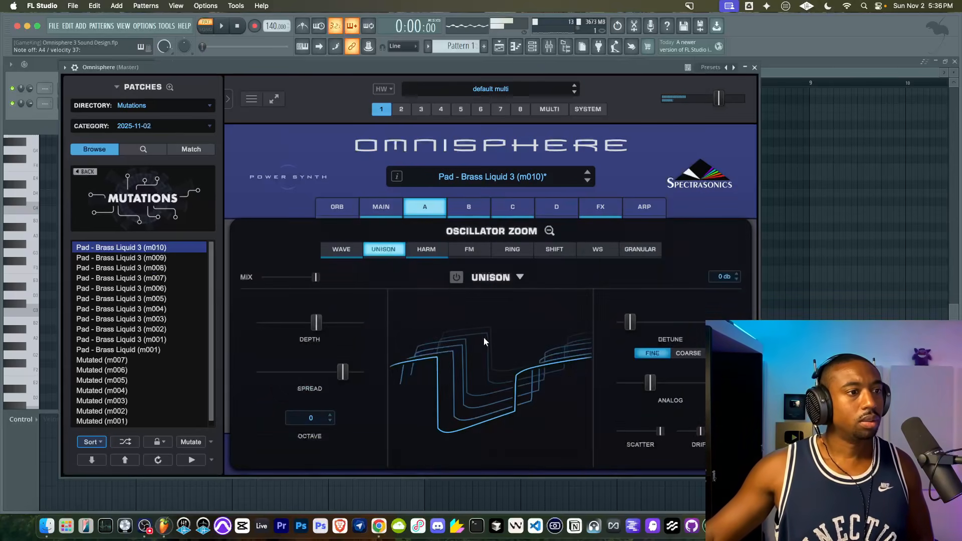
click(549, 230)
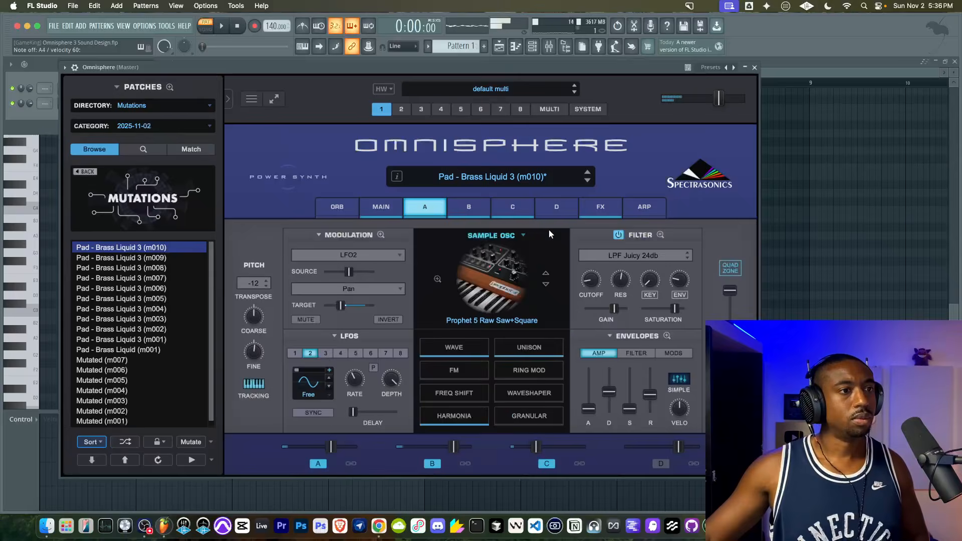
- Change layer A's filter to the Legacy preset Juicy + Self Osc
click(687, 253)
click(685, 253)
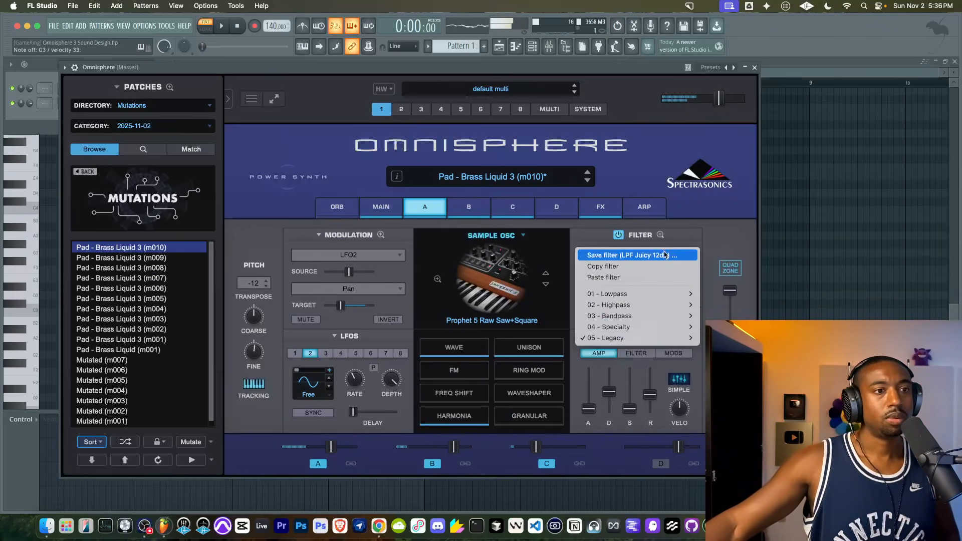
mouse_move(641, 337)
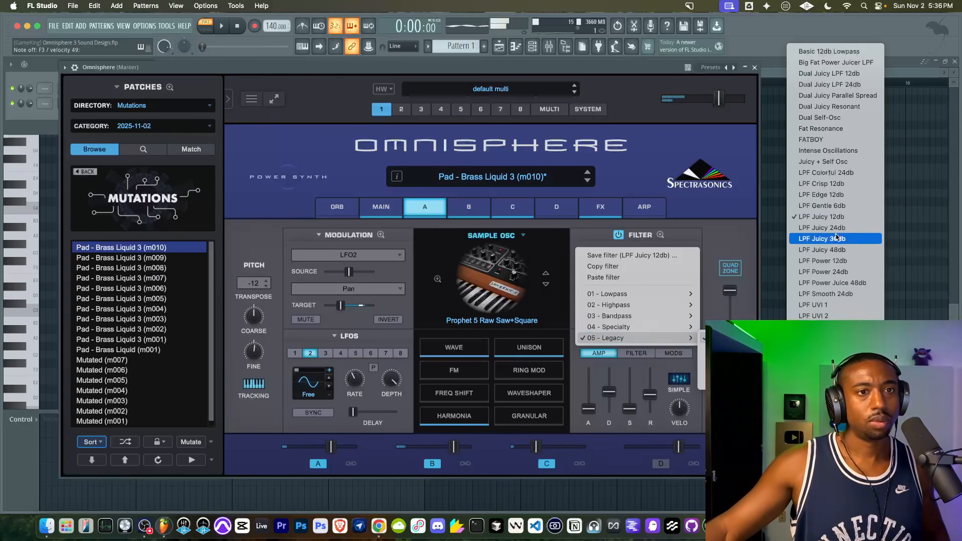
click(839, 162)
- Review the layer A and aux effects racks, and audition the sound while toggling the filters on layers B and A
click(607, 208)
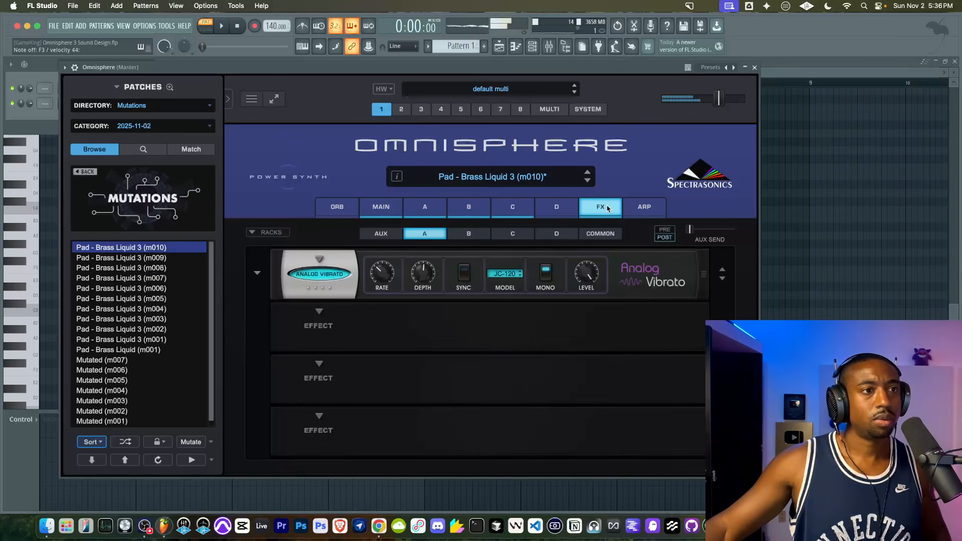
click(379, 234)
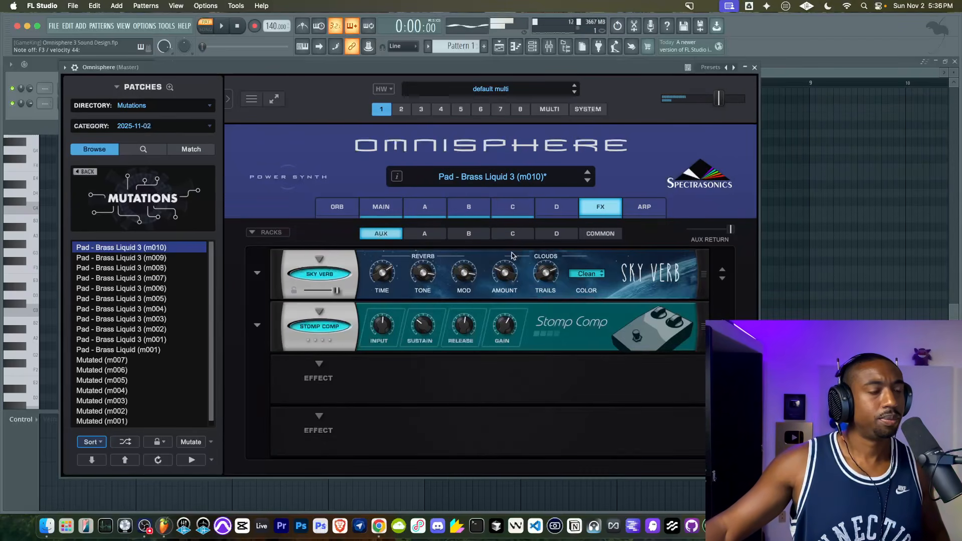
click(432, 210)
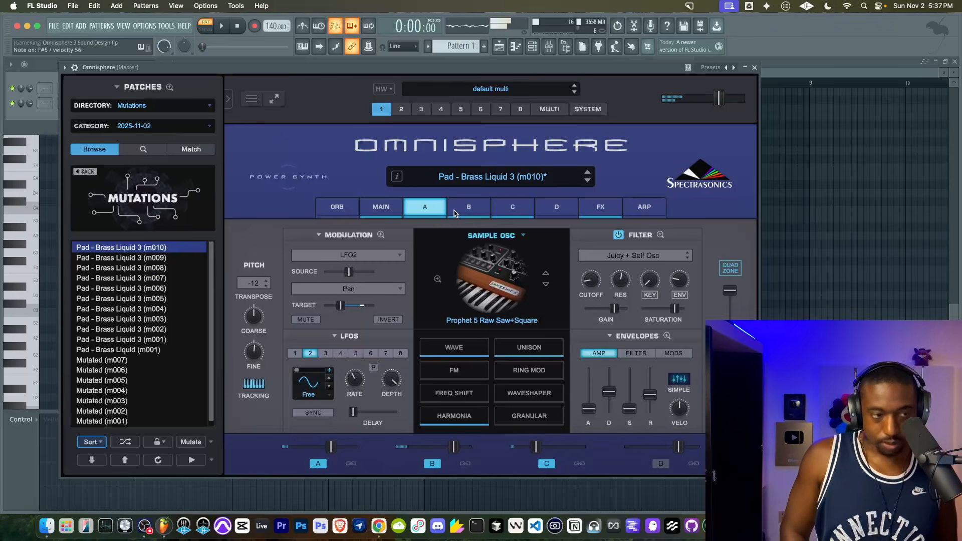
click(454, 210)
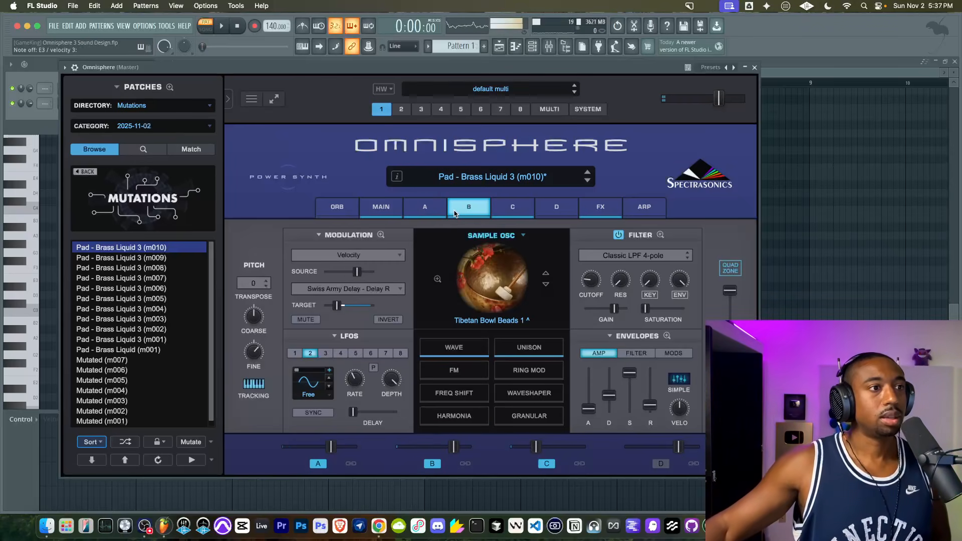
click(620, 238)
click(511, 211)
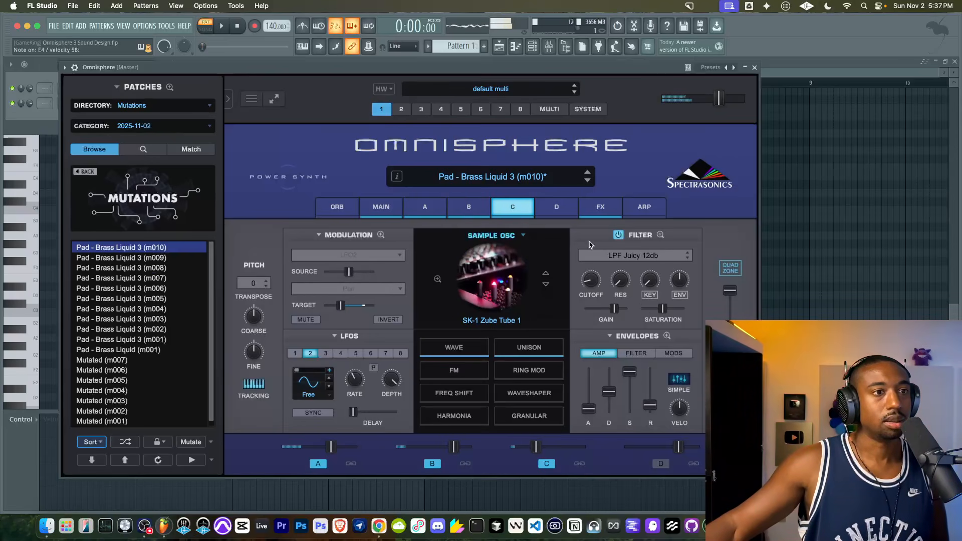
click(425, 207)
click(619, 236)
click(619, 235)
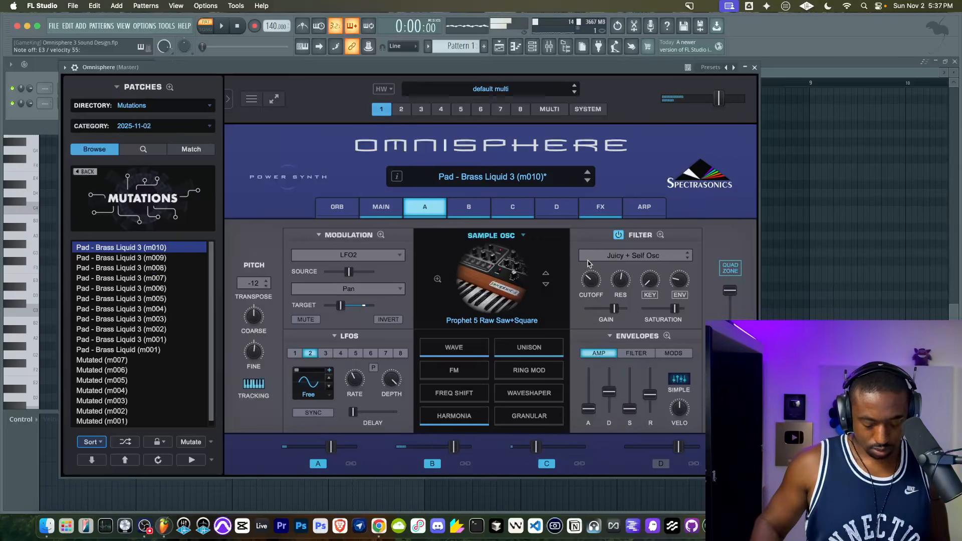
- Set layer A's transpose to 0 and the whole patch's octave to 0
click(253, 283)
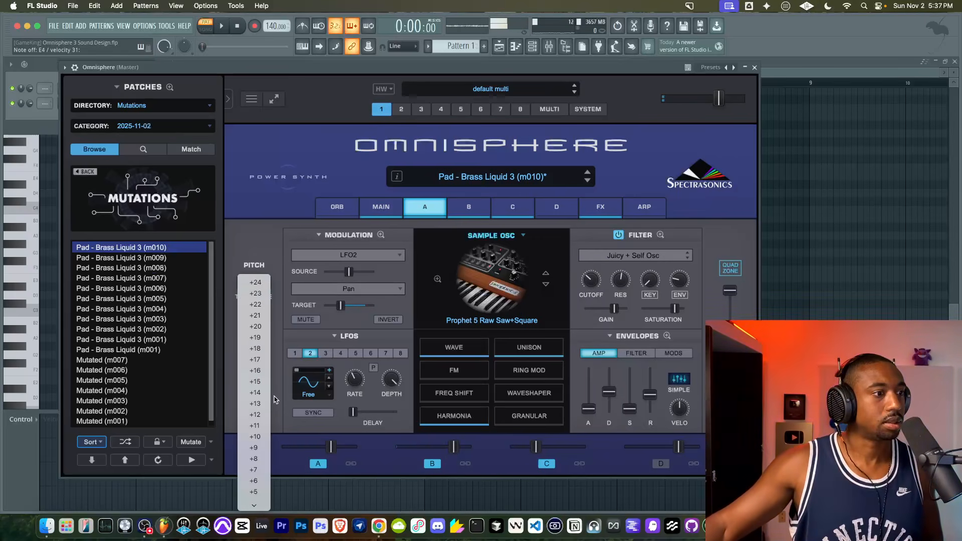
click(258, 455)
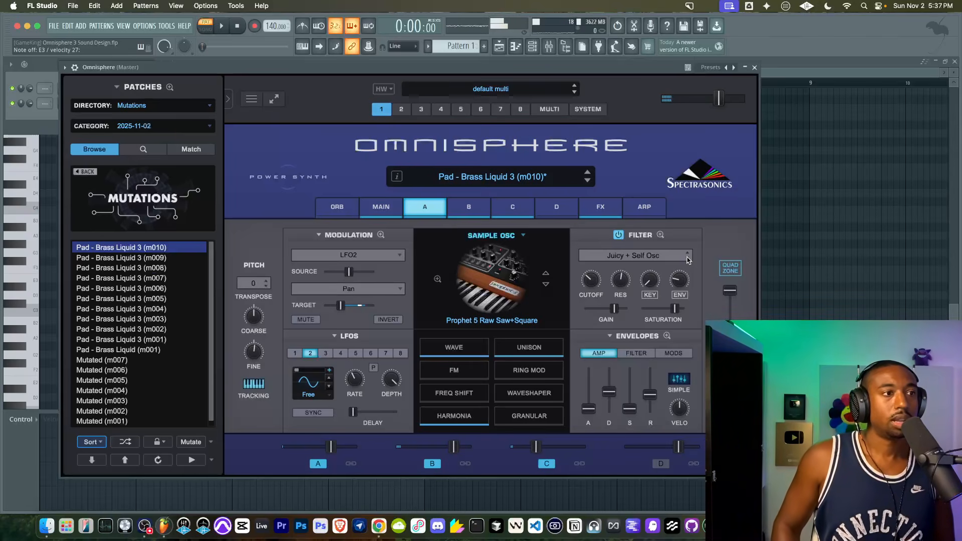
click(366, 207)
click(300, 243)
click(300, 265)
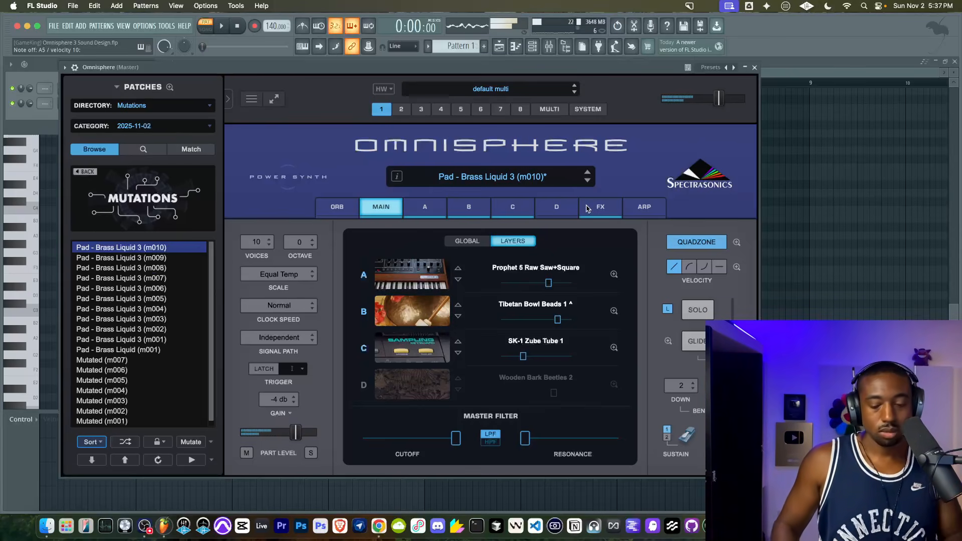
- Save the project and start saving the patch as a new file in the user folder "YouTue FREE - November 2025"
key(super+s)
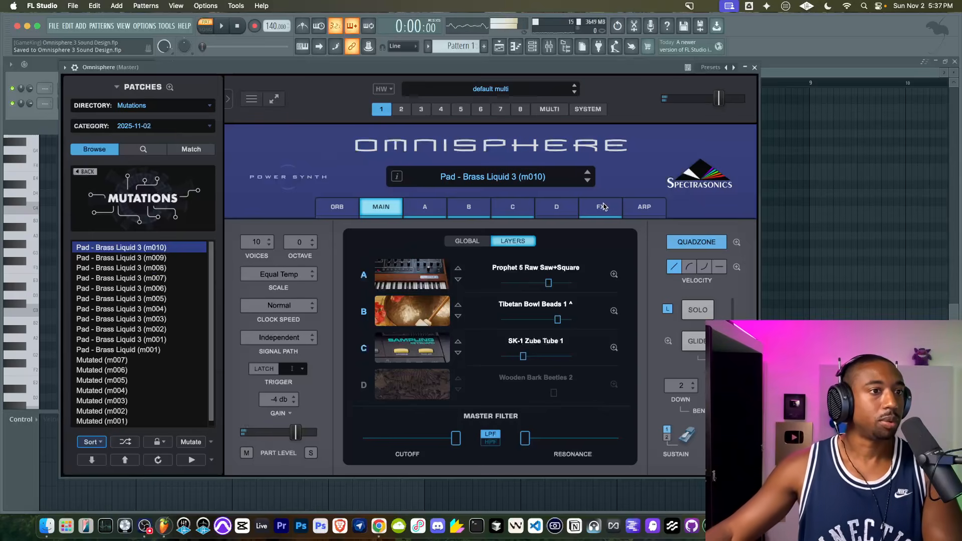
click(251, 99)
click(281, 206)
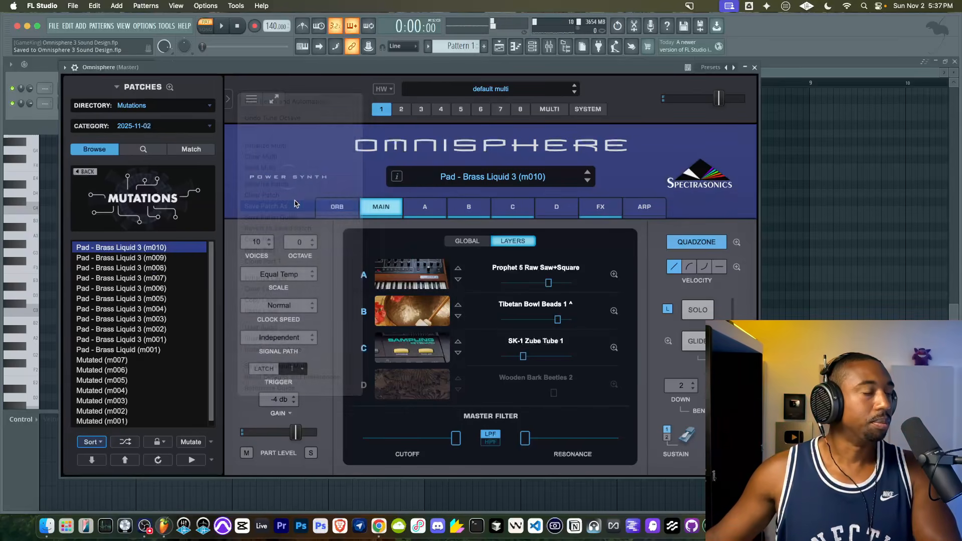
click(468, 146)
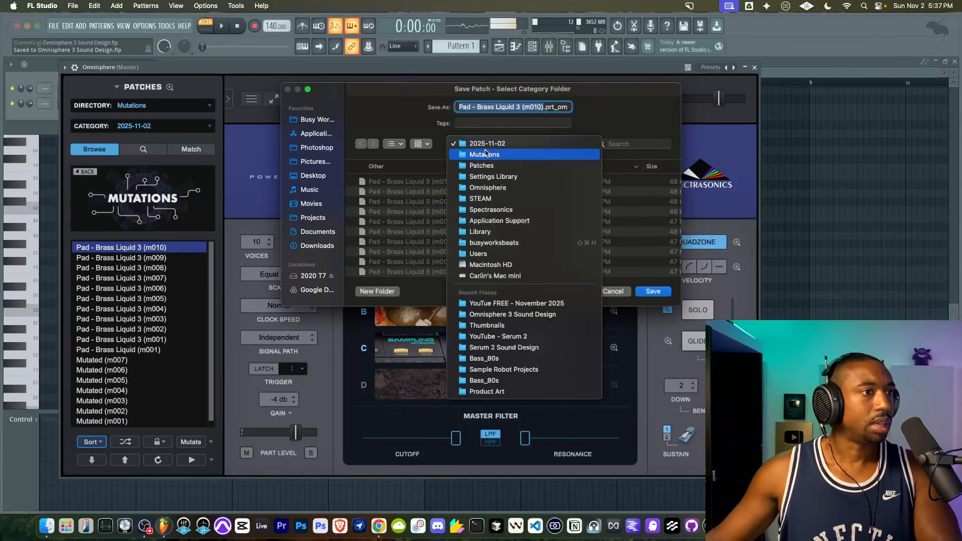
click(488, 167)
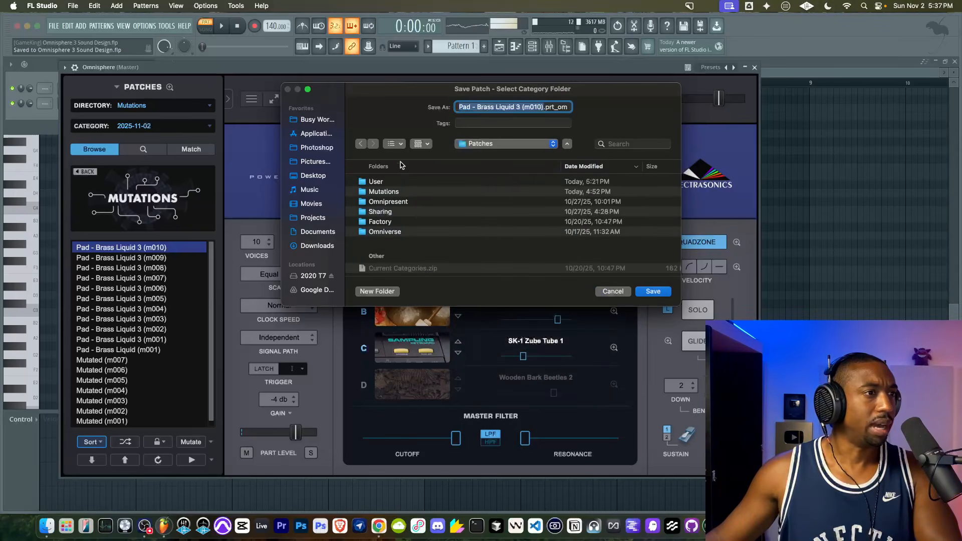
double_click(382, 183)
double_click(400, 181)
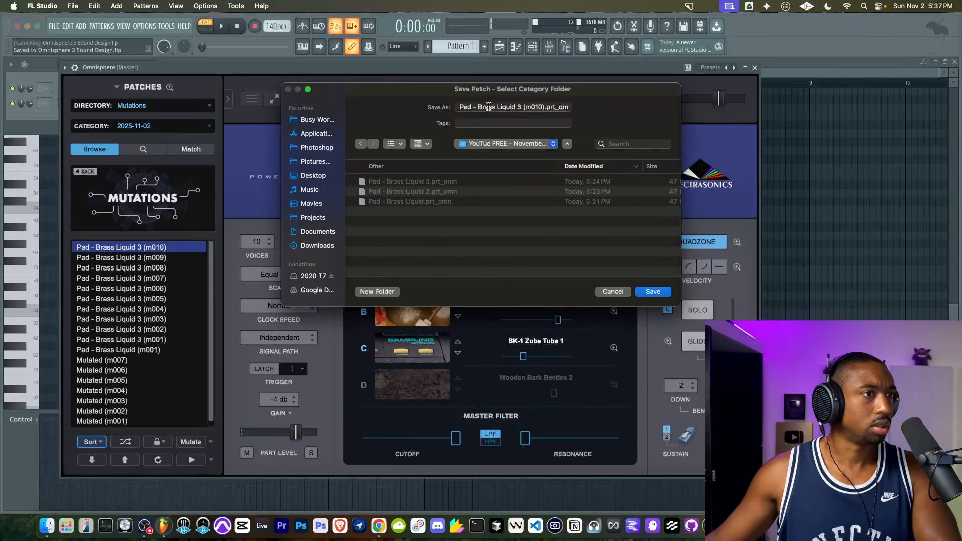
- Name the new patch file "Pad - Brass Liquid 4", based on the existing Brass Liquid 3 name, and save it
click(432, 182)
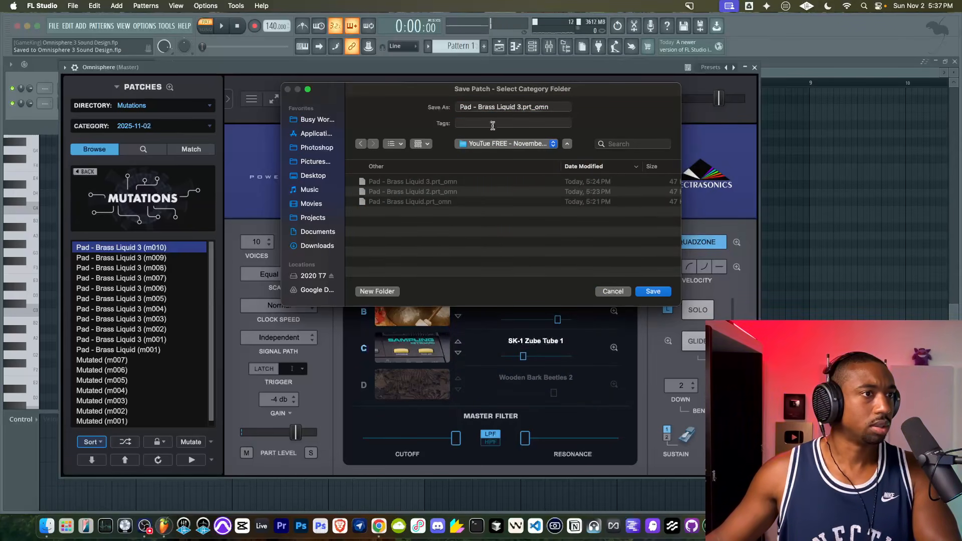
click(517, 107)
key(Delete)
text(4)
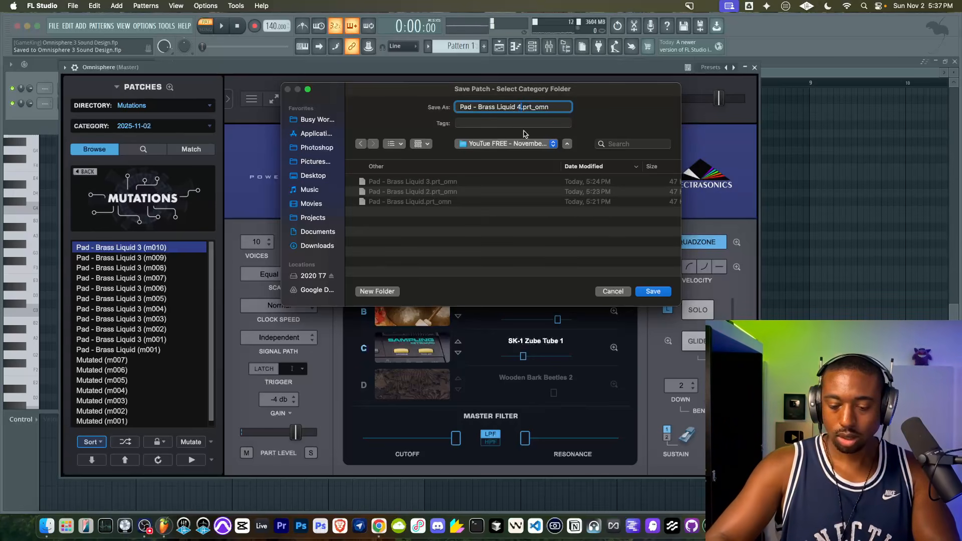
key(Return)
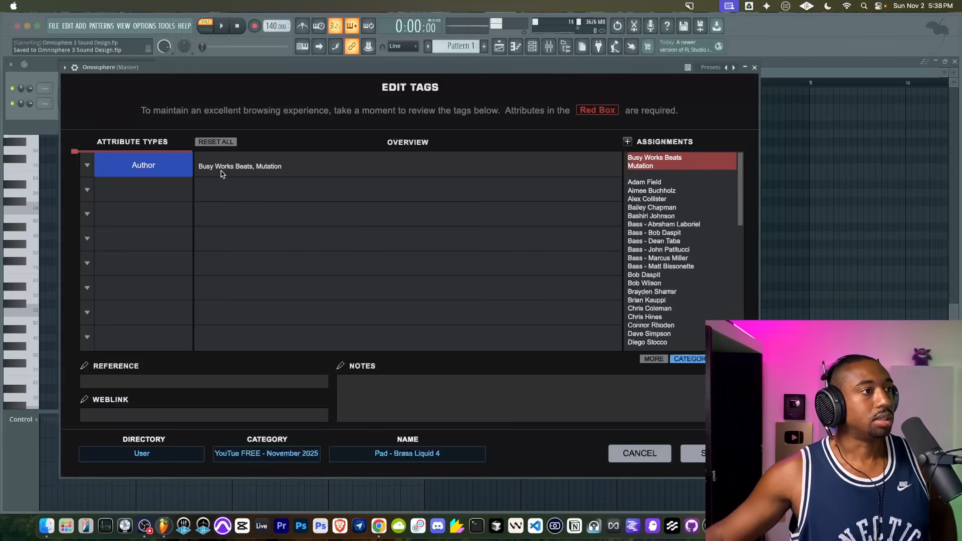
- Accept the tags to finish saving Pad - Brass Liquid 4, and raise the master output level slightly
click(712, 453)
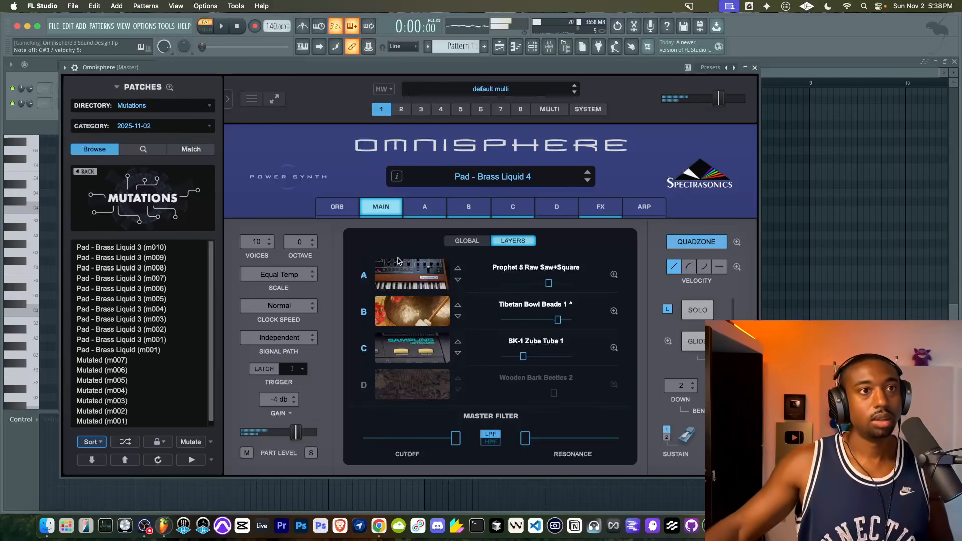
mouse_move(724, 95)
drag(725, 94, 731, 95)
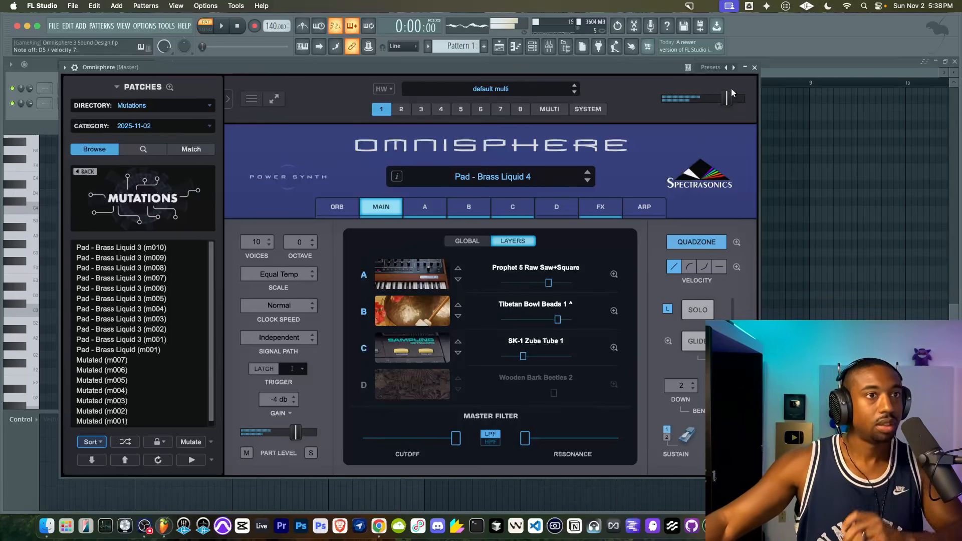
- Browse the User directory's "YouTue FREE - November 2025" category and load the original Pad - Brass Liquid patch
click(160, 105)
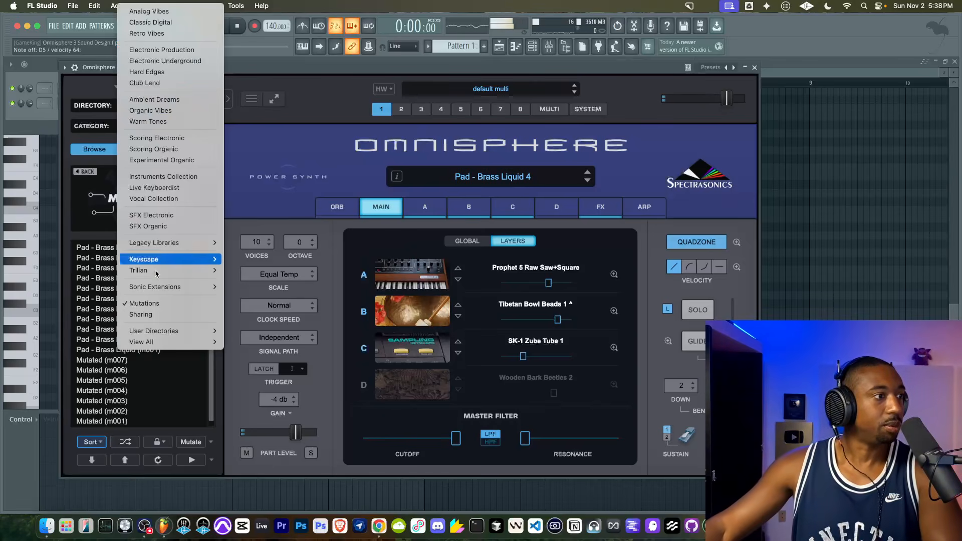
mouse_move(161, 331)
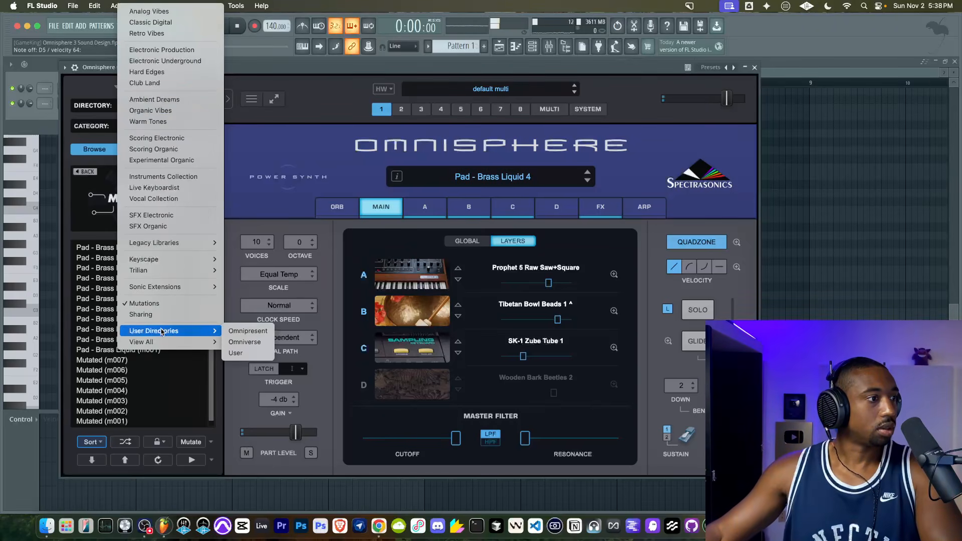
click(235, 352)
click(128, 131)
click(155, 182)
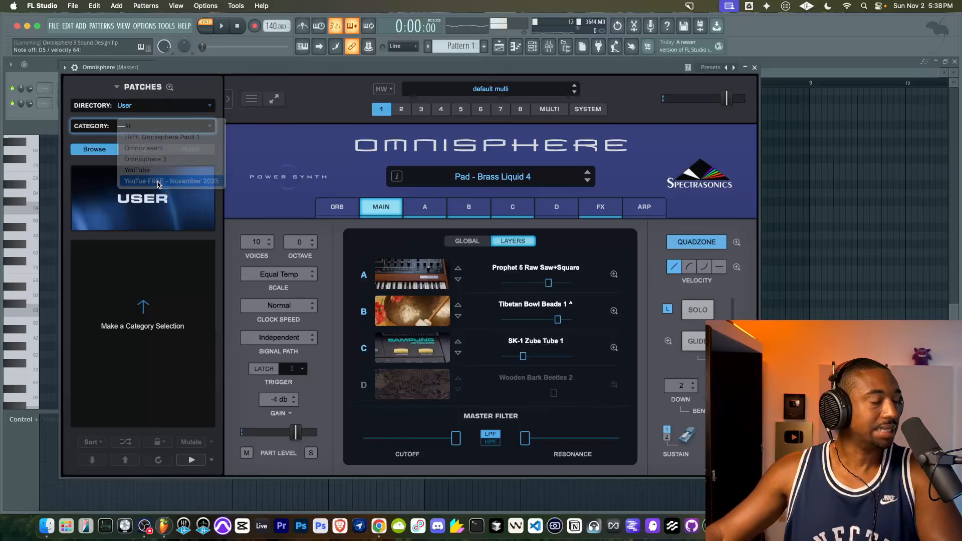
click(127, 278)
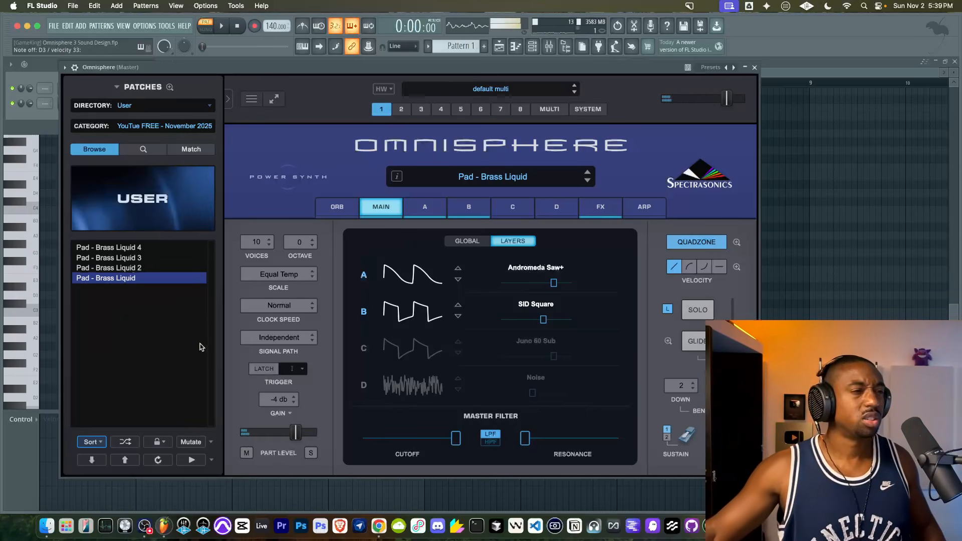
- Load Pad - Brass Liquid 2 and lower the master output level while auditioning it
click(141, 269)
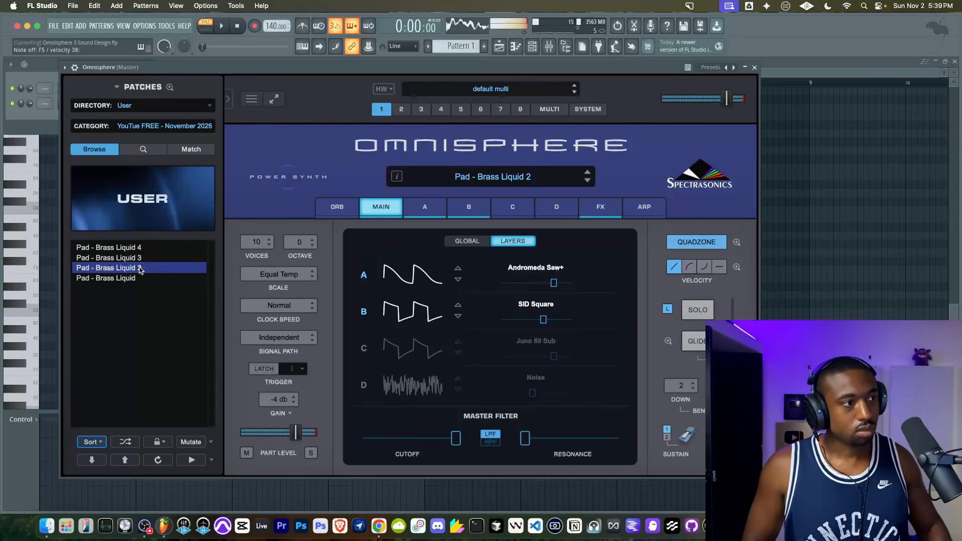
drag(727, 99, 723, 102)
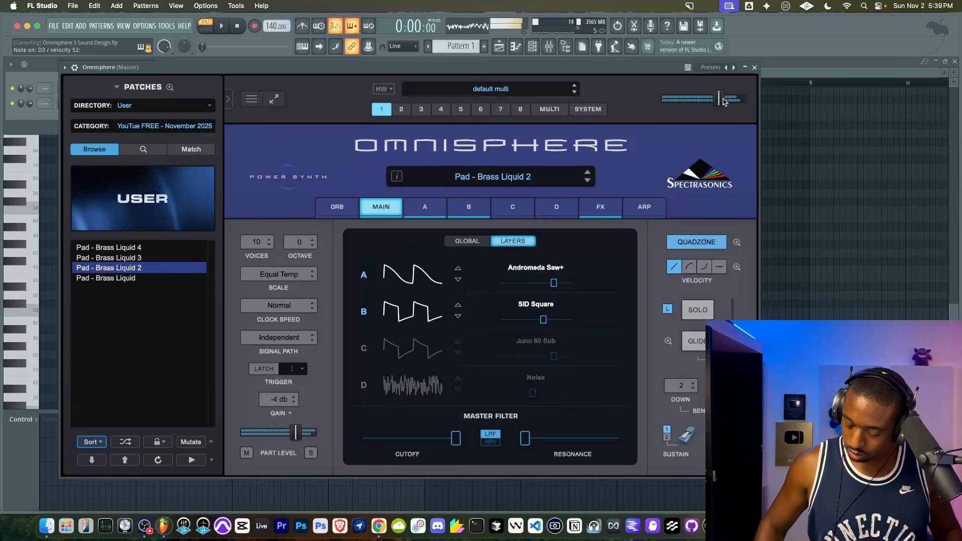
drag(723, 101, 715, 101)
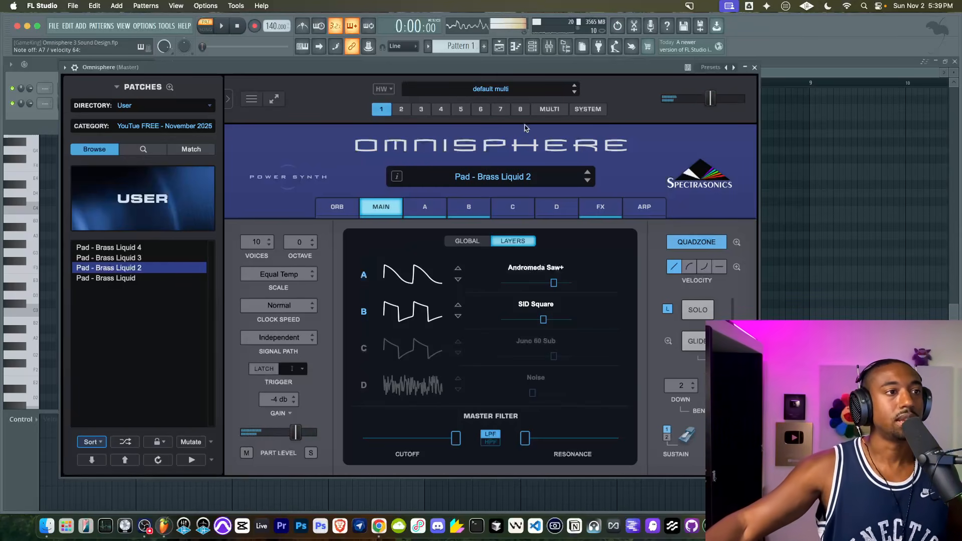
- Modulate layer A's filter envelope depth with Velocity and raise the modulation source amount to maximum
click(424, 207)
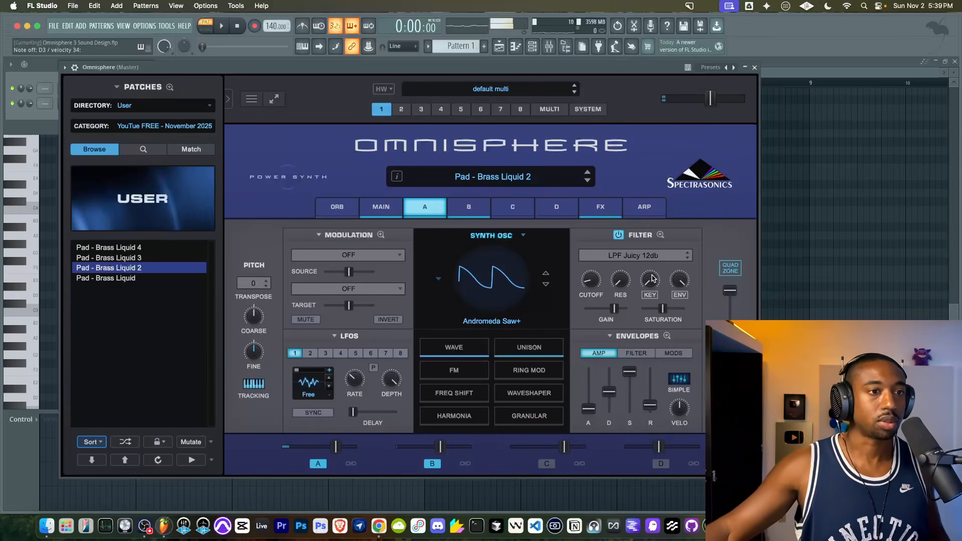
drag(677, 280, 678, 278)
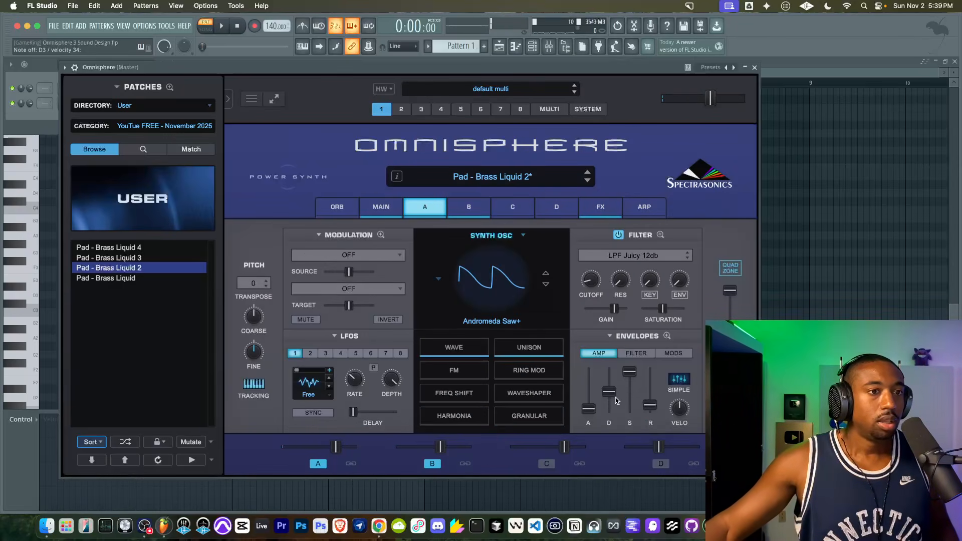
right_click(679, 277)
mouse_move(701, 300)
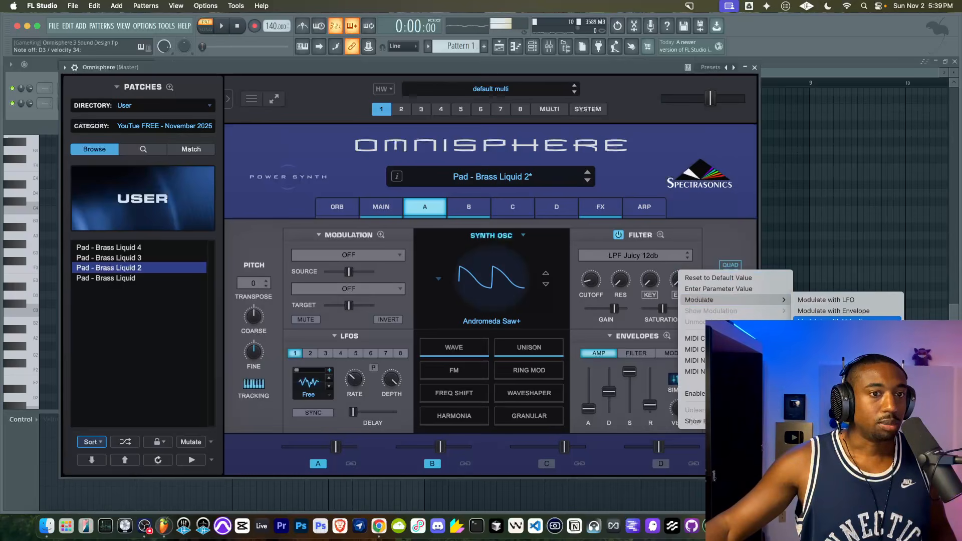
click(847, 322)
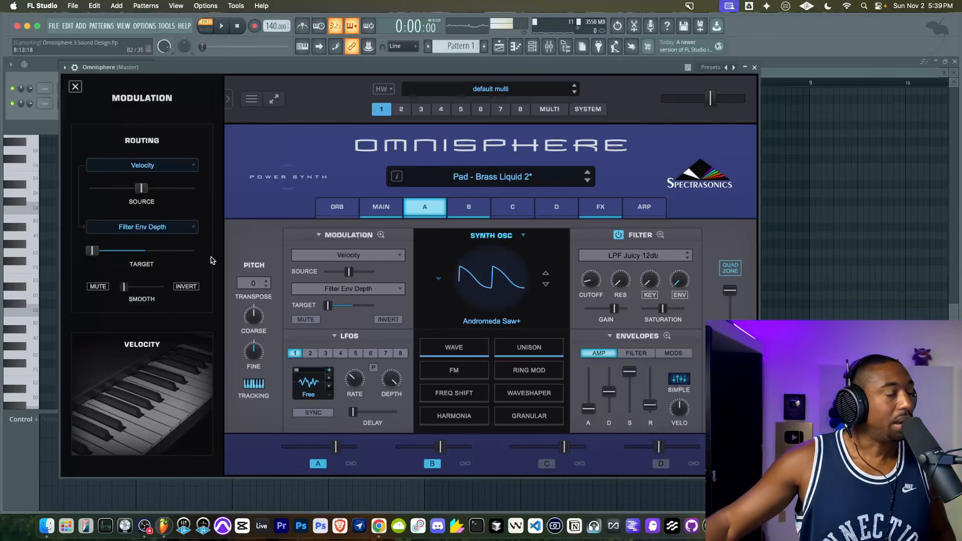
drag(141, 188, 195, 189)
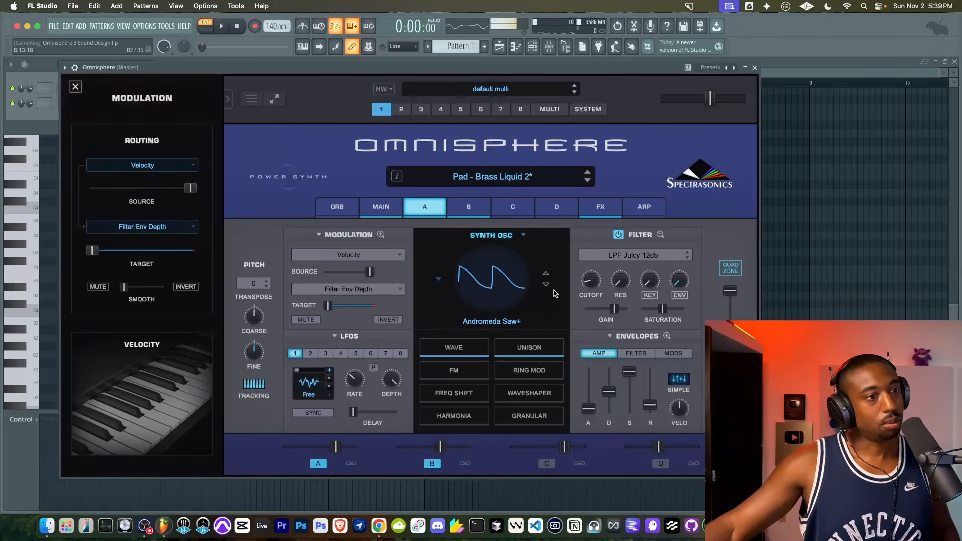
click(75, 87)
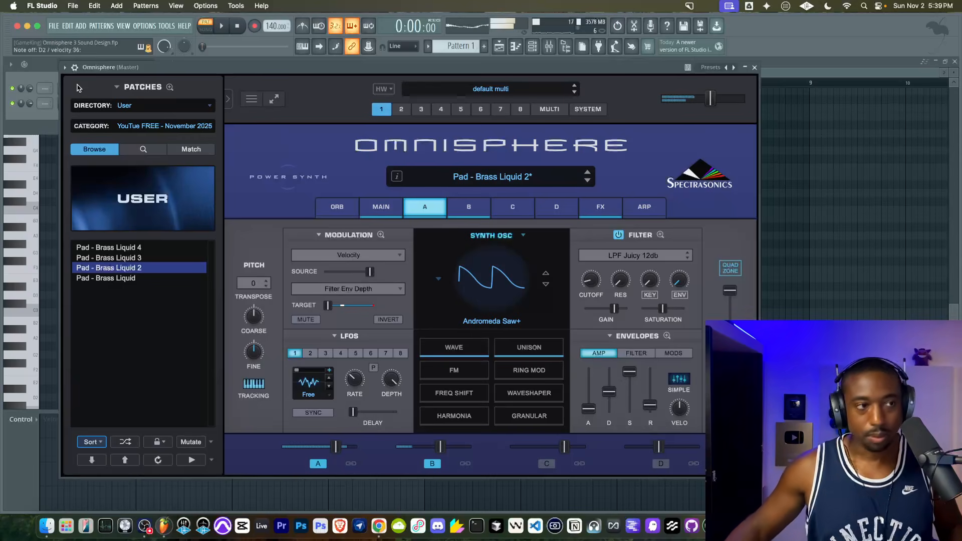
click(251, 99)
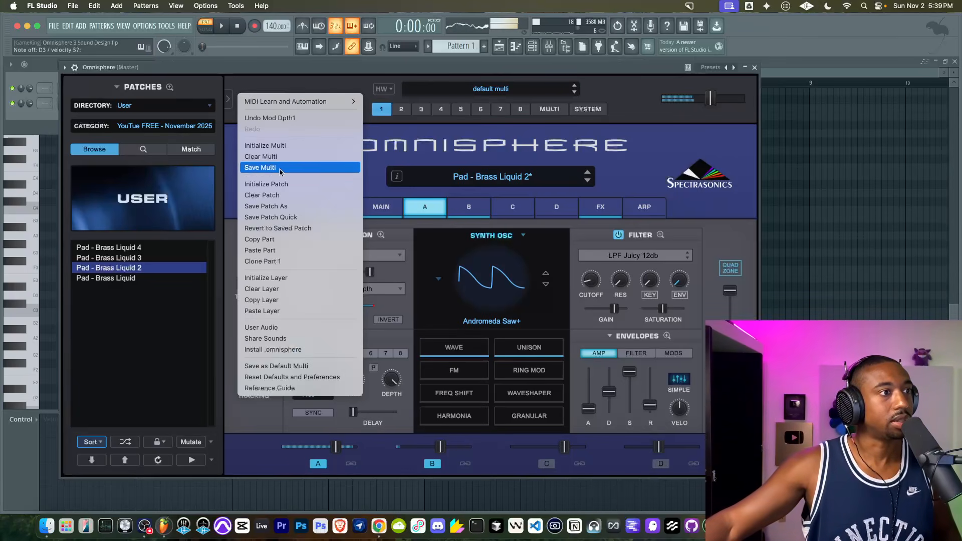
click(279, 207)
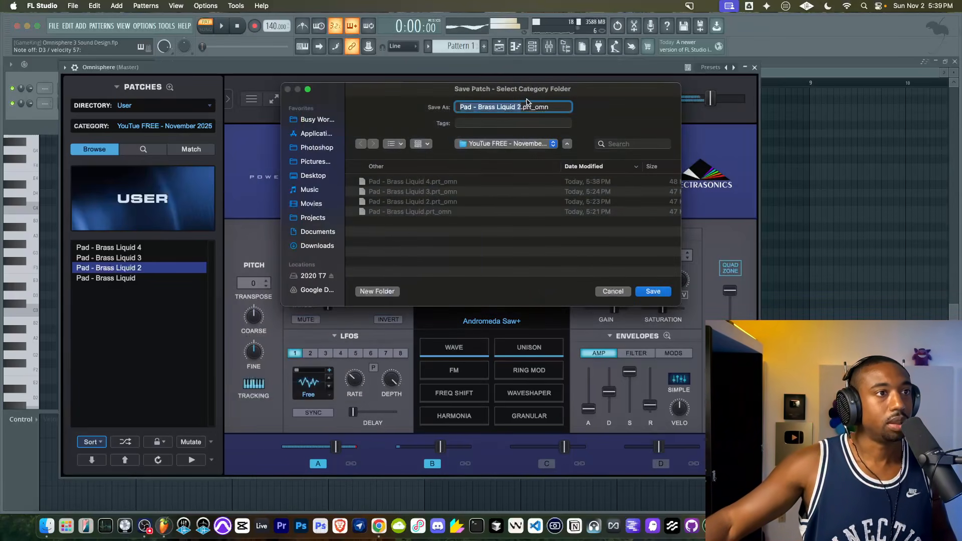
click(521, 110)
text(5)
key(Return)
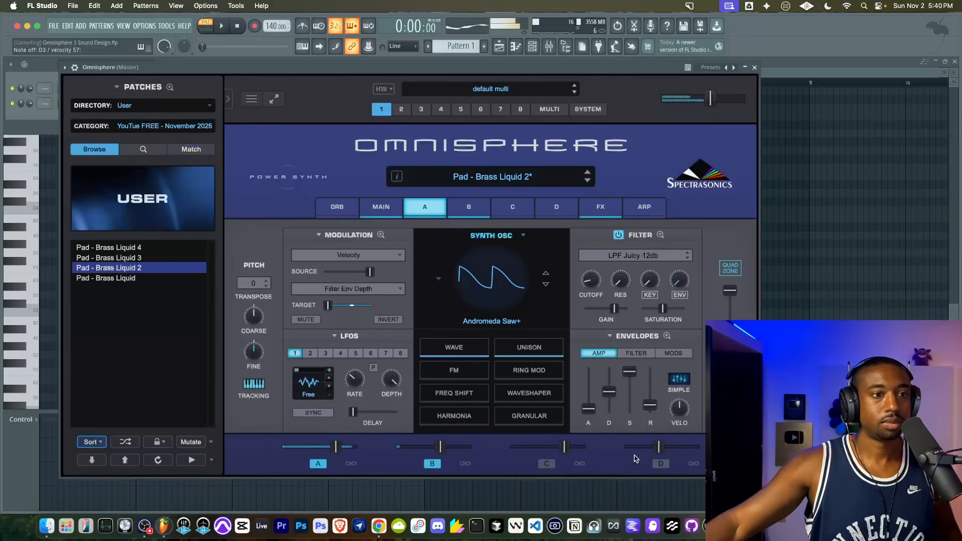
click(635, 453)
- Save the modified patch as "Pad - Brass Liquid 5" in the "YouTue FREE - November 2025" folder, keeping the offered tags
click(251, 99)
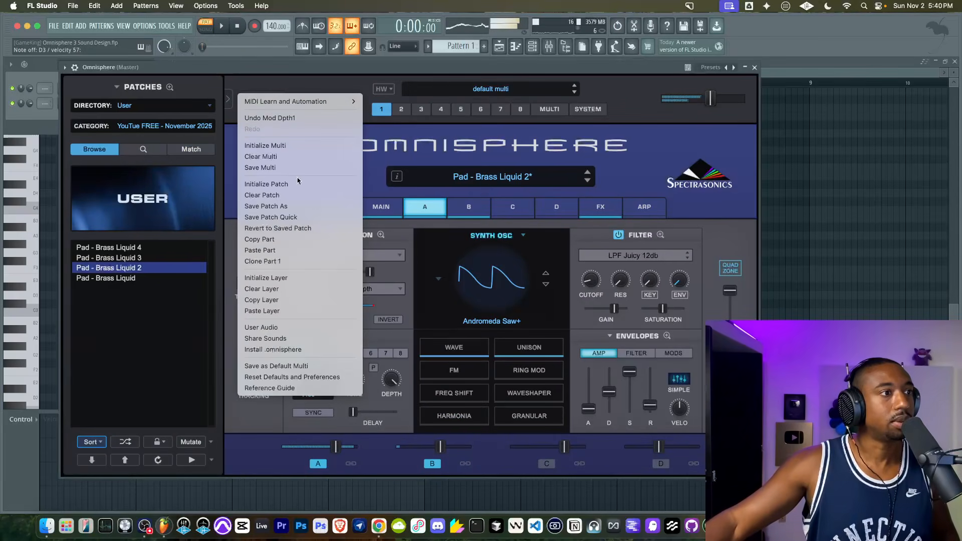
click(300, 206)
click(423, 182)
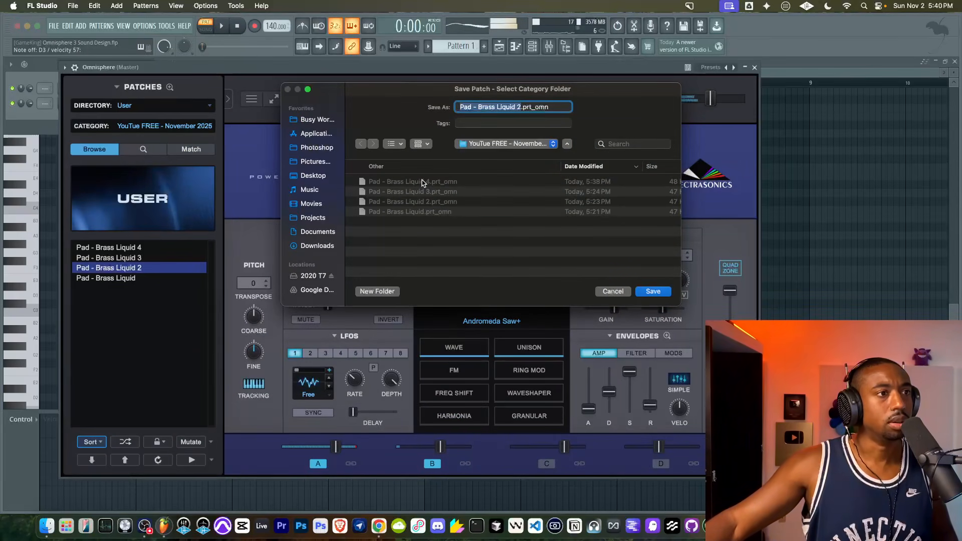
click(516, 106)
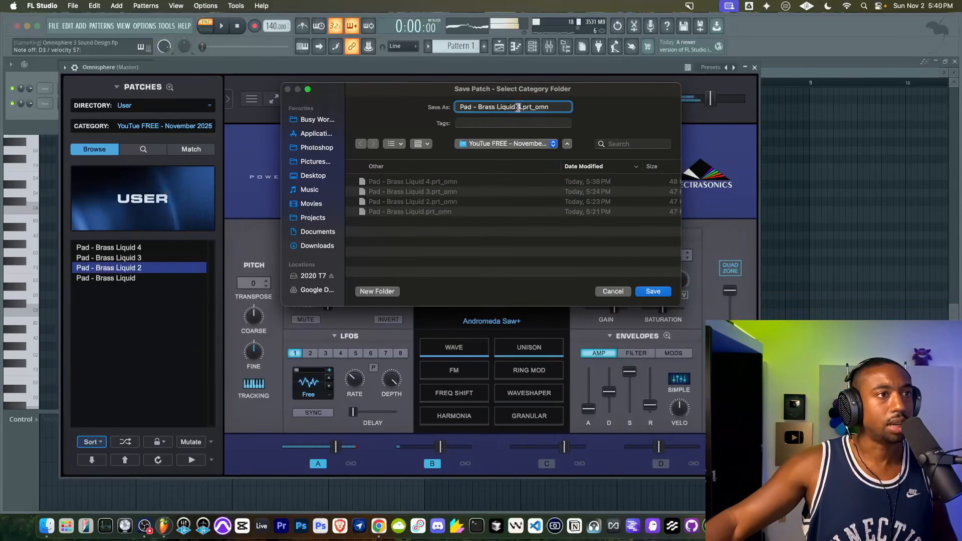
text(5)
key(Return)
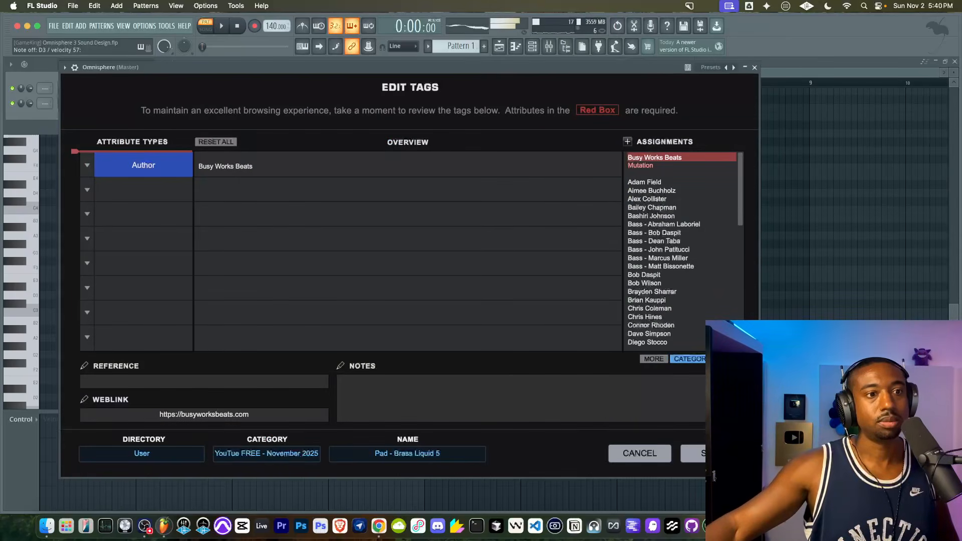
click(703, 454)
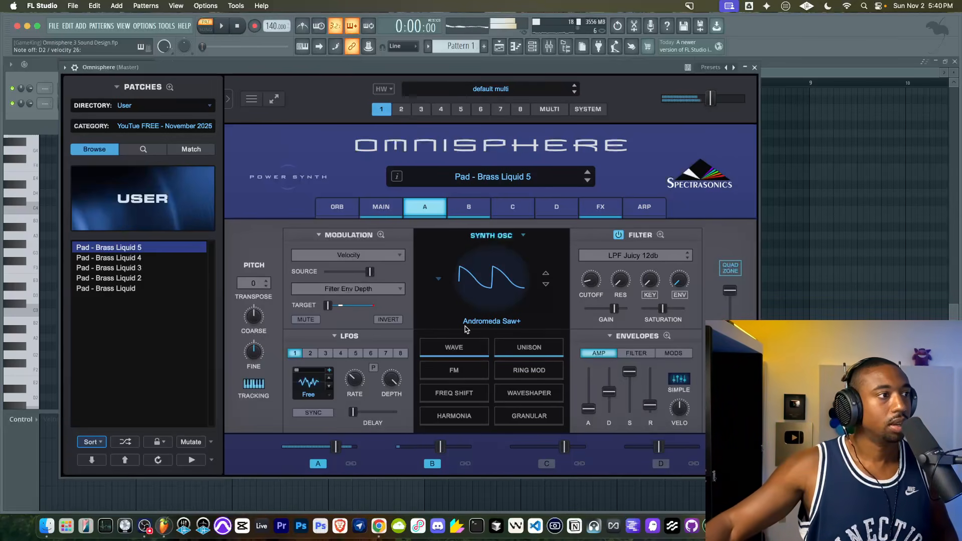
- Audition the saved patches Pad - Brass Liquid 4, 3, 2 and the original Pad - Brass Liquid in turn
click(152, 260)
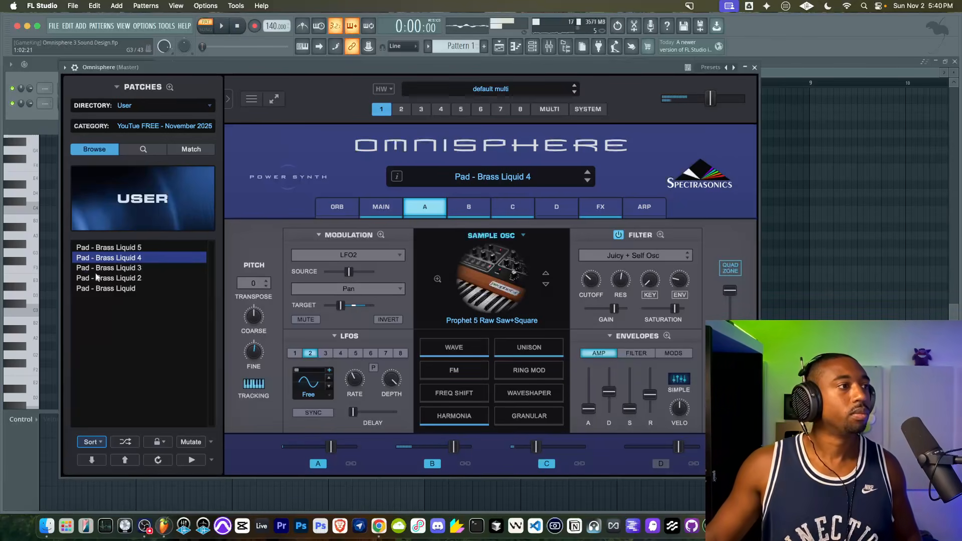
click(109, 269)
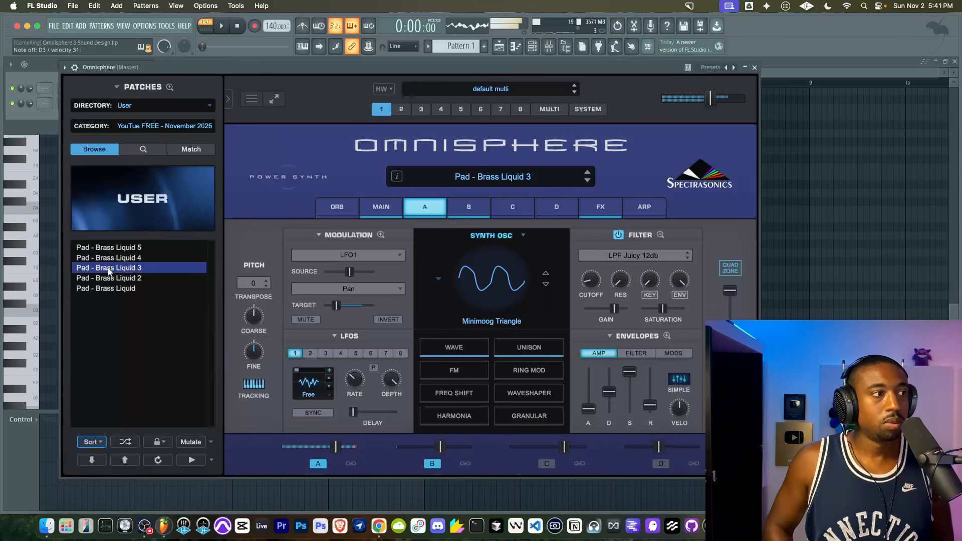
click(116, 279)
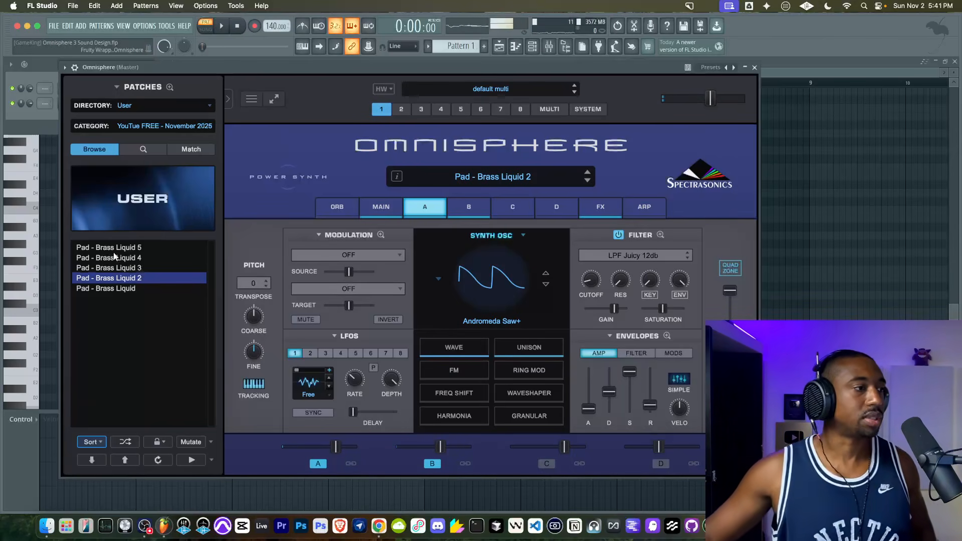
click(125, 289)
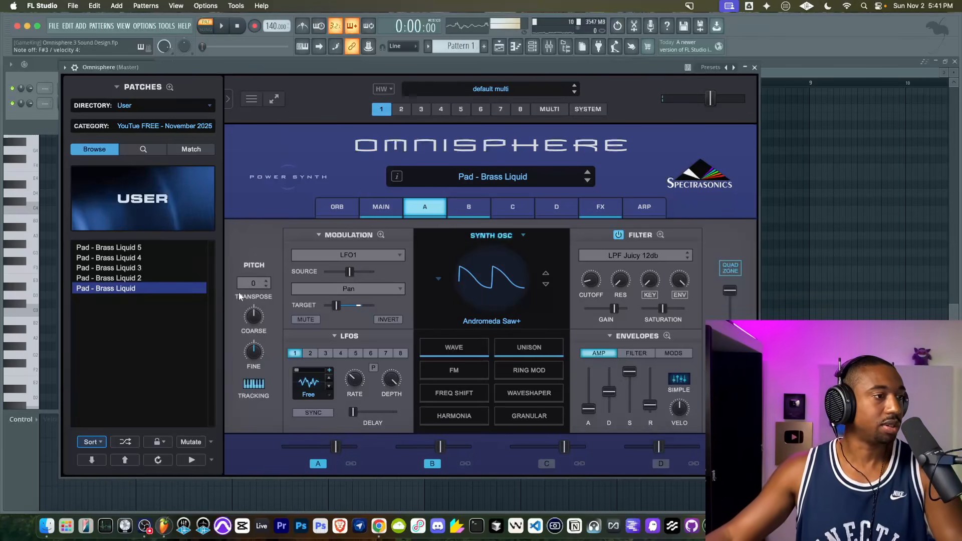
- Show layer B's settings, and tidy the plugin window by hiding the patch browser and moving the window closer to the screen's center
click(473, 201)
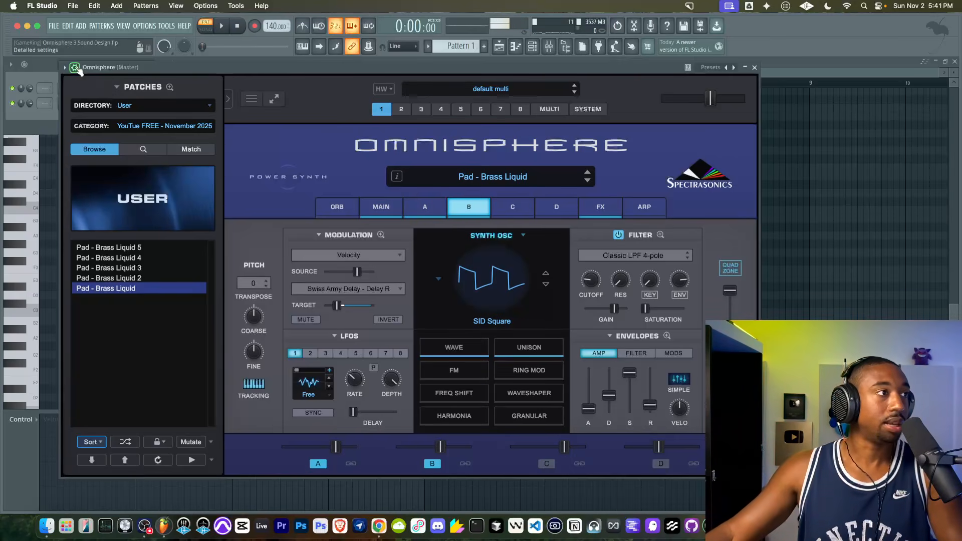
click(227, 100)
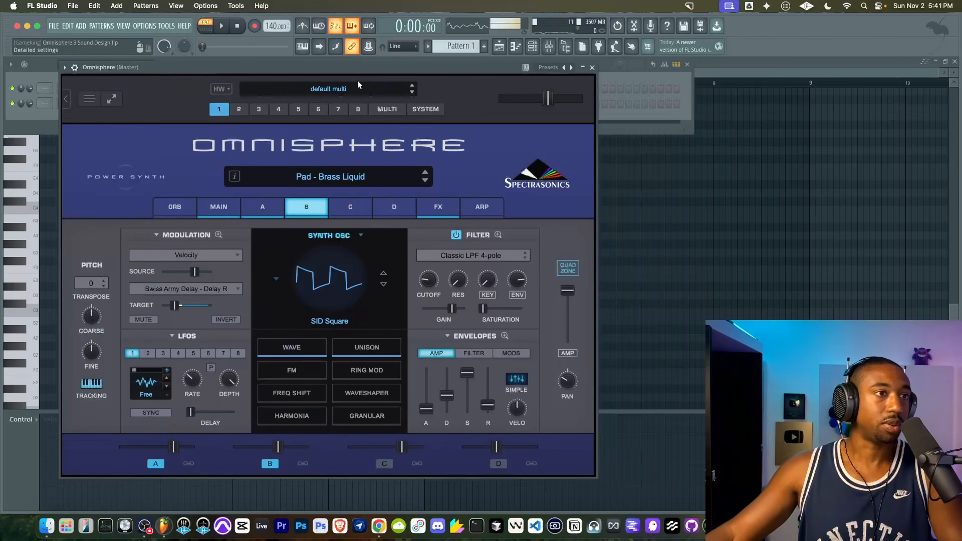
drag(389, 62, 449, 82)
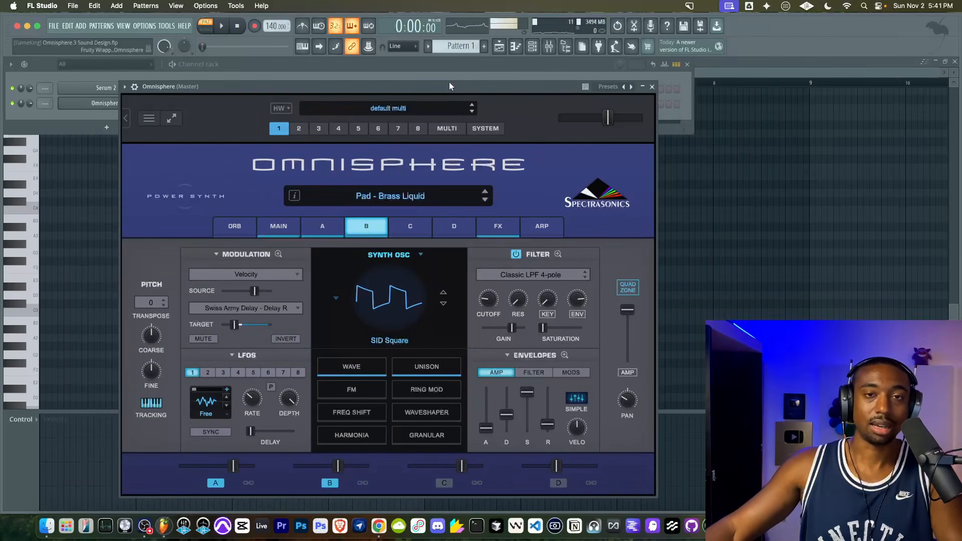